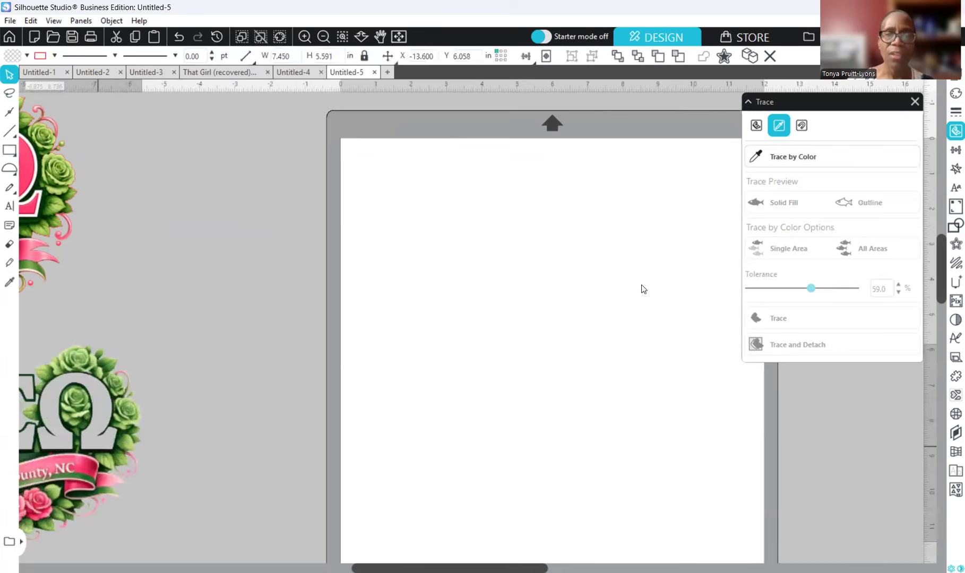
Move the Johnston County, NC design off the page onto the empty workspace left of it
left_click(442, 561)
left_click_drag(442, 568, 479, 569)
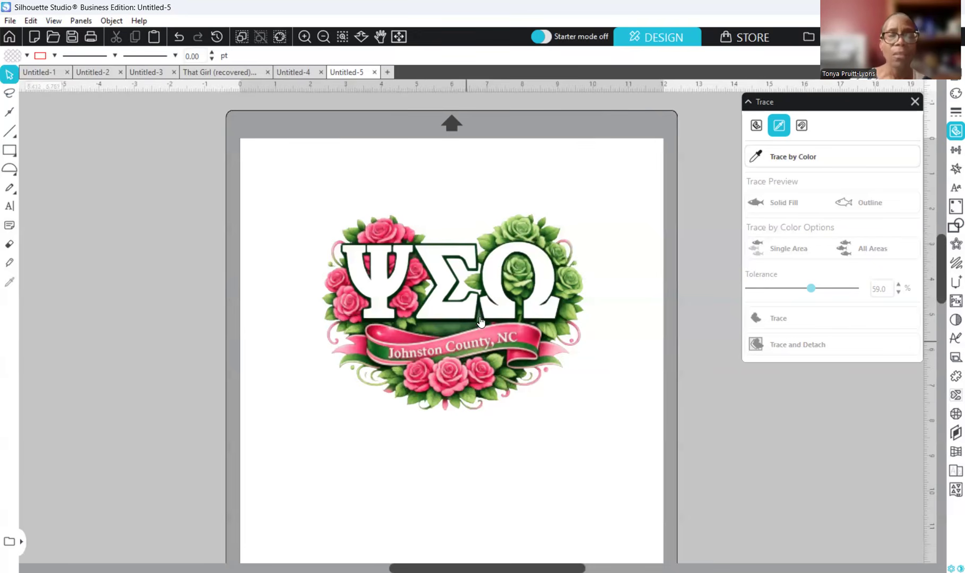
left_click_drag(491, 335, 62, 407)
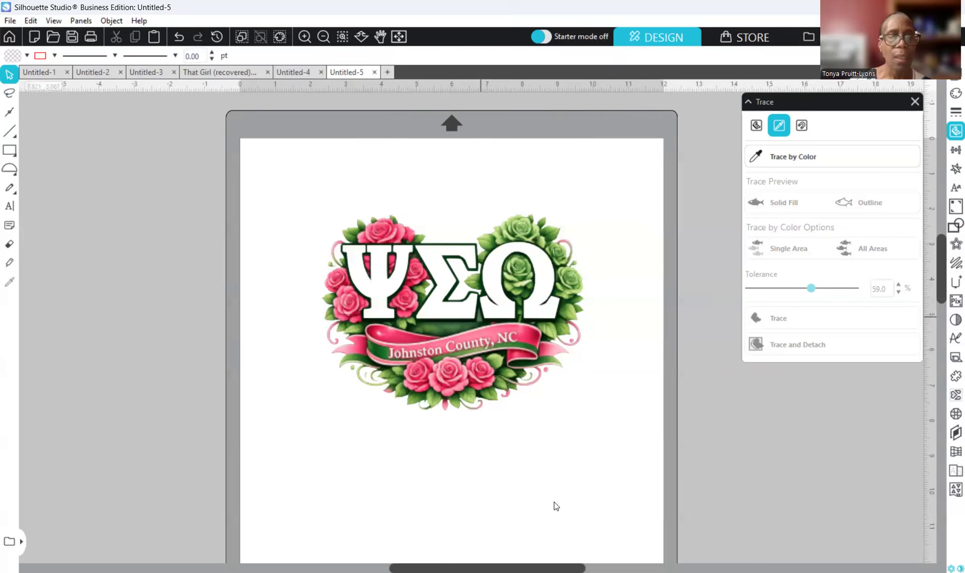
left_click(554, 501)
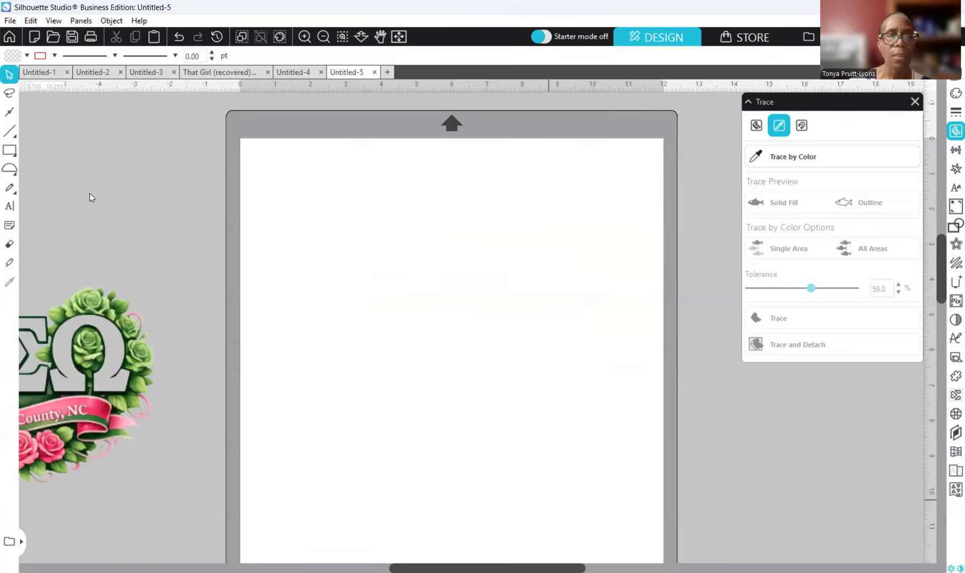
Place the Wayne County, NC design on the page and shift it slightly lower
key("ctrl+v")
left_click_drag(386, 300, 629, 321)
left_click(355, 342)
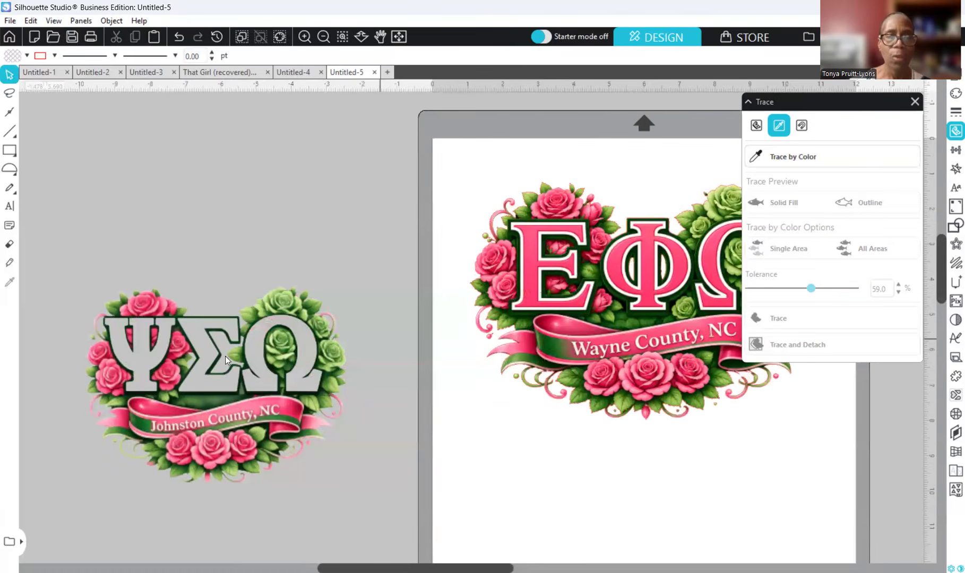
left_click_drag(311, 360, 147, 351)
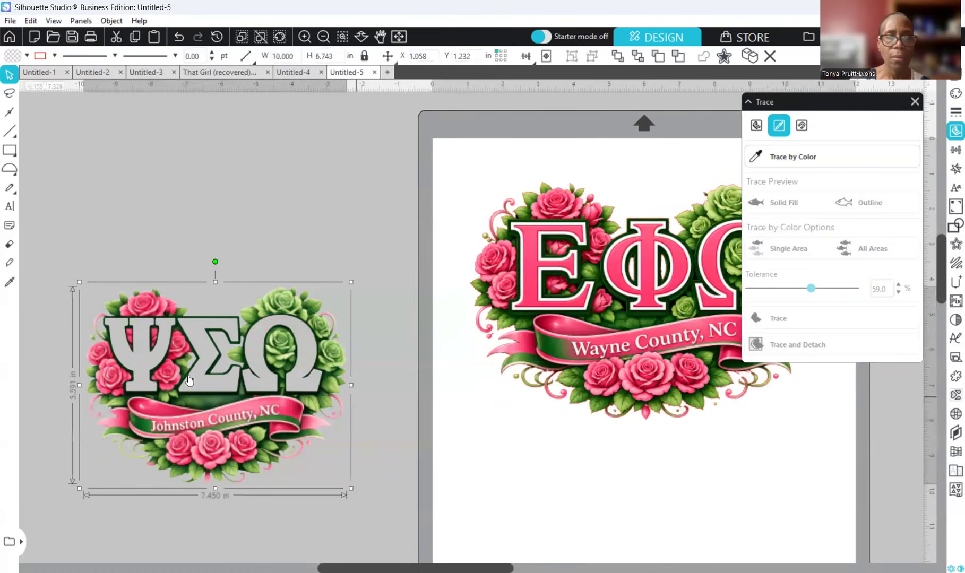
left_click(255, 419)
left_click_drag(484, 569, 576, 567)
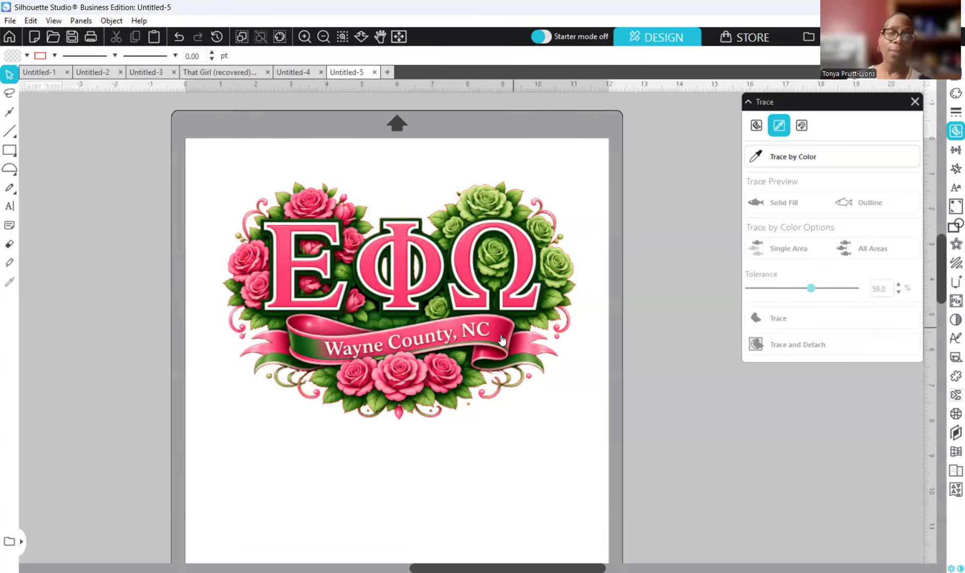
left_click_drag(501, 338, 497, 359)
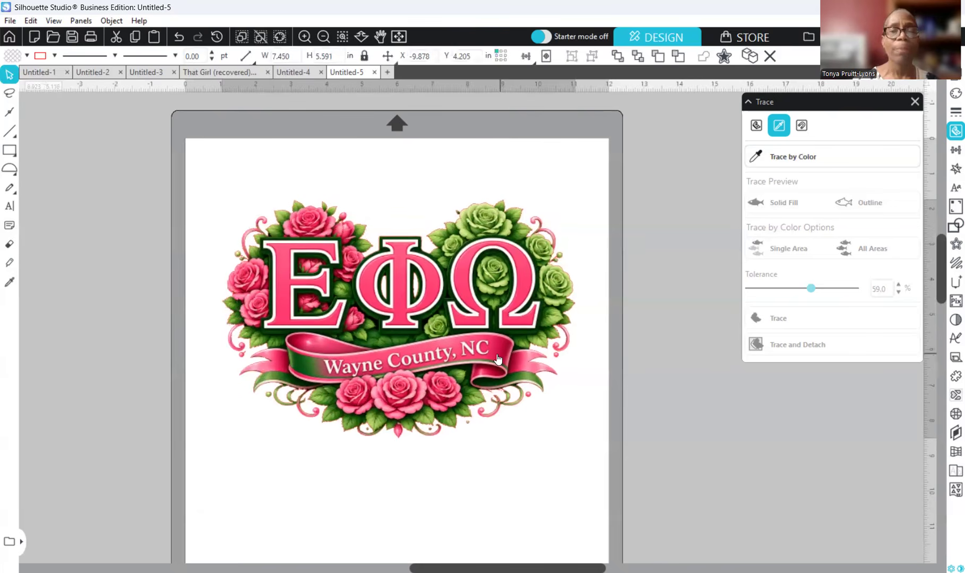
key("ctrl+z")
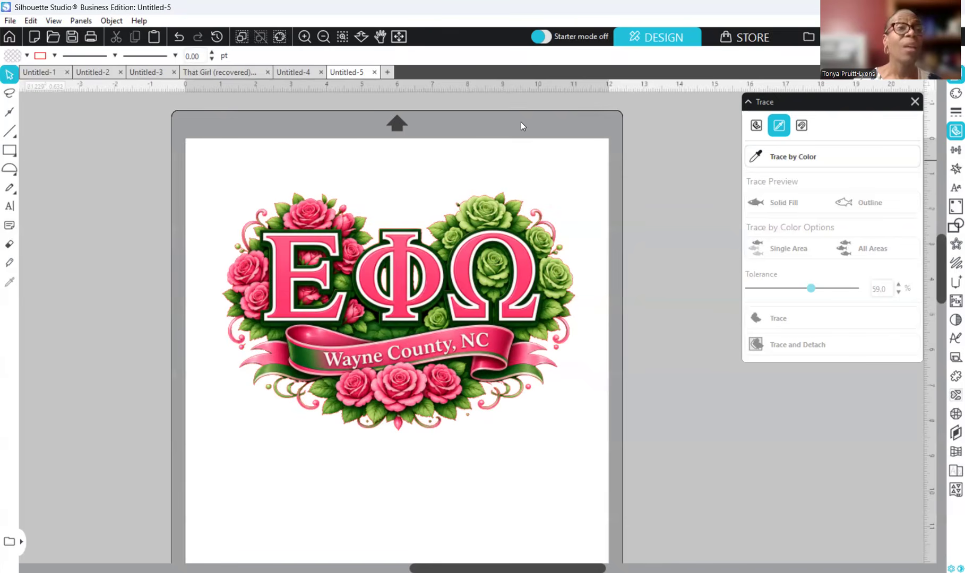
Reopen the Trace options and switch to the Trace by Color mode
left_click(83, 21)
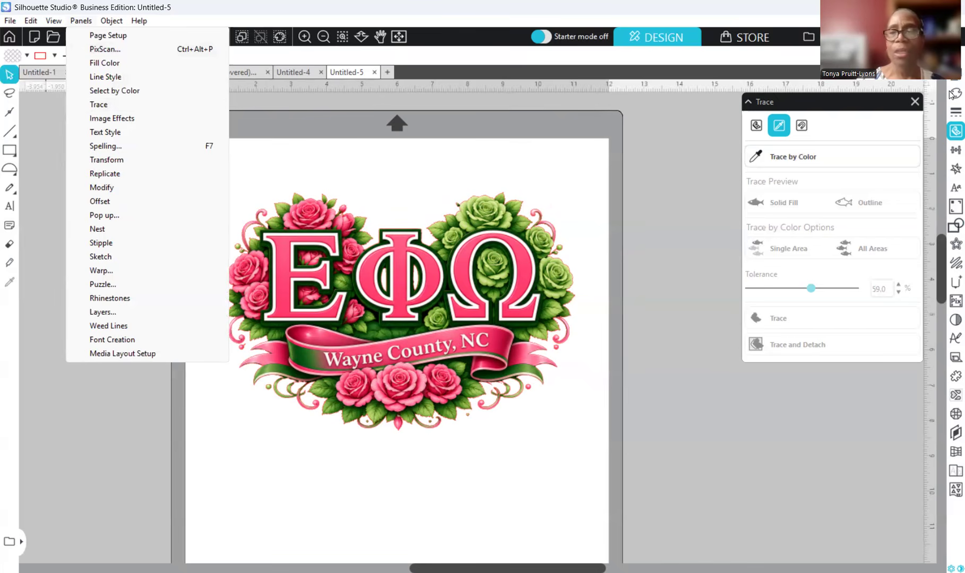
left_click(950, 137)
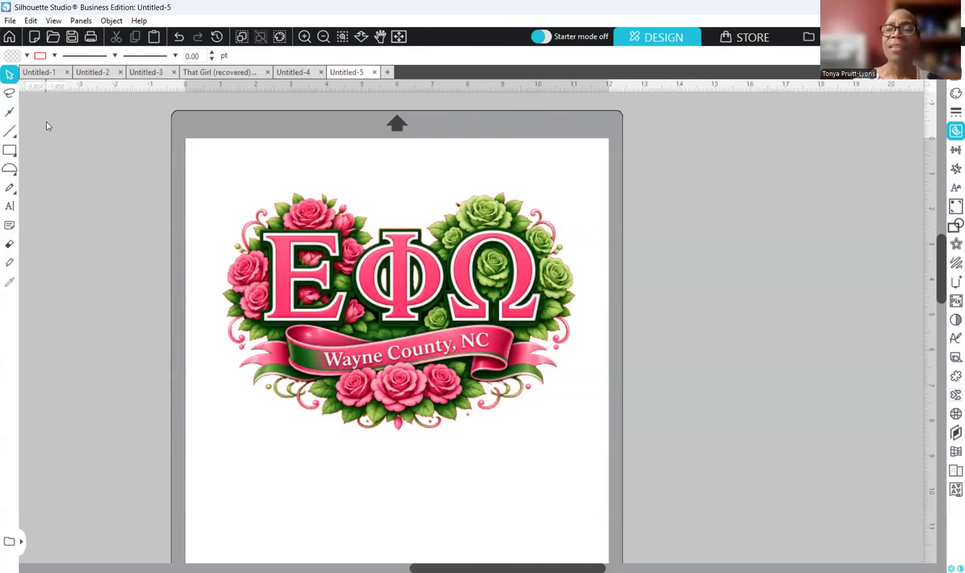
left_click(773, 138)
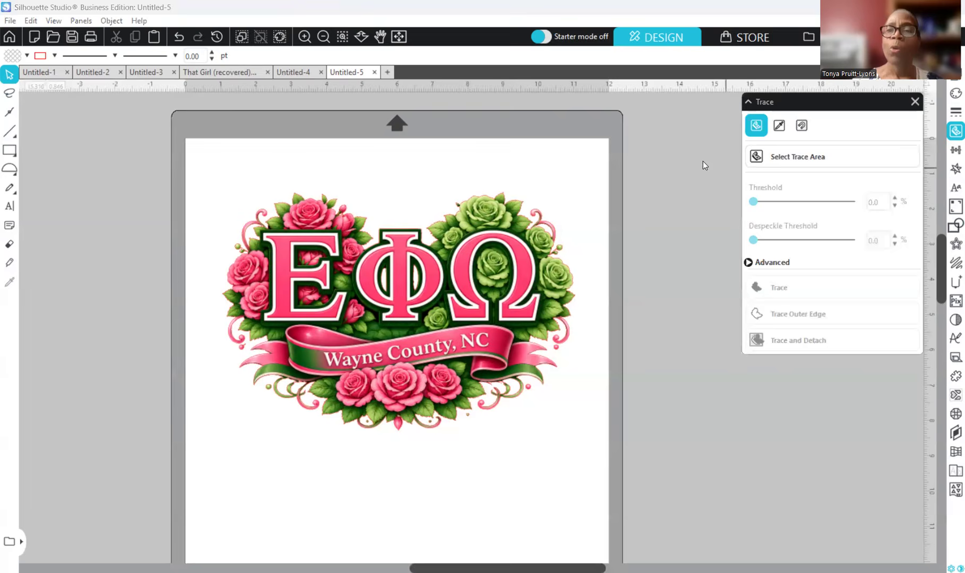
left_click(783, 125)
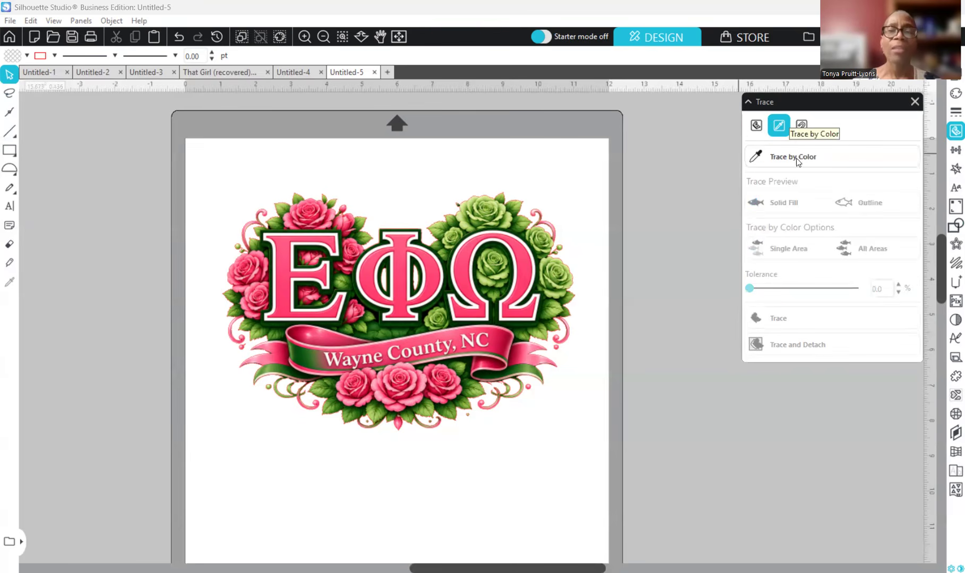
left_click(756, 127)
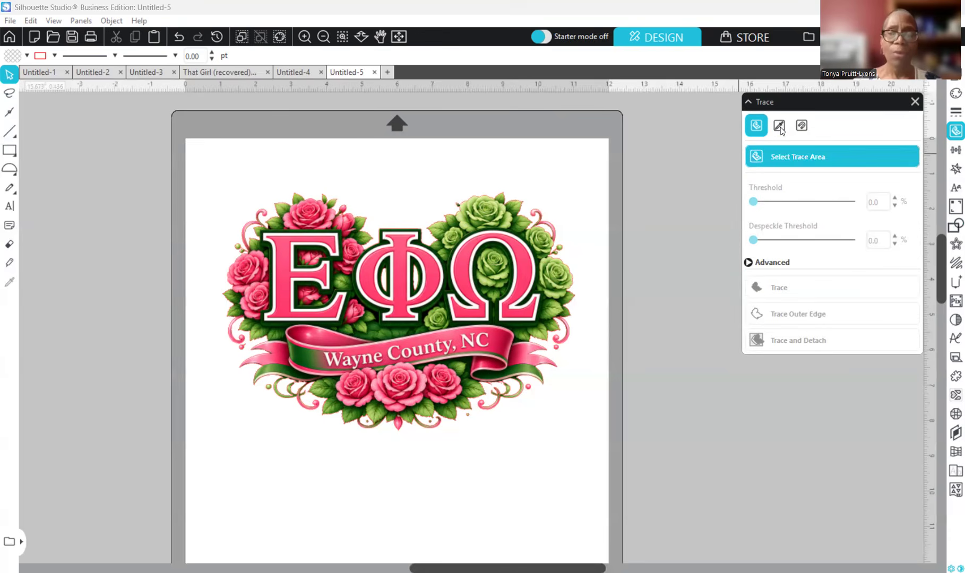
left_click(780, 127)
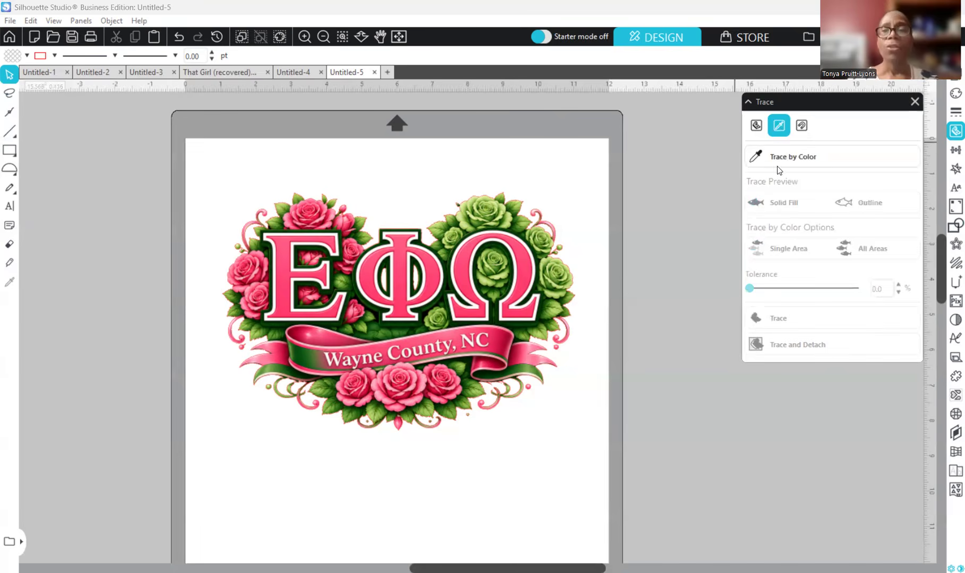
Sample the pink fill of the letter Φ in the Wayne County design as the trace color
left_click(786, 162)
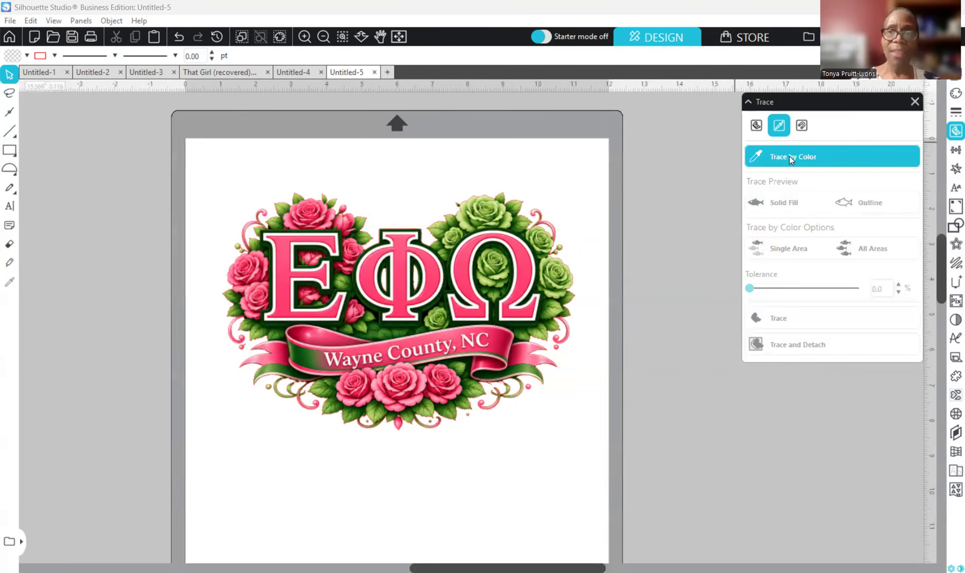
left_click(794, 156)
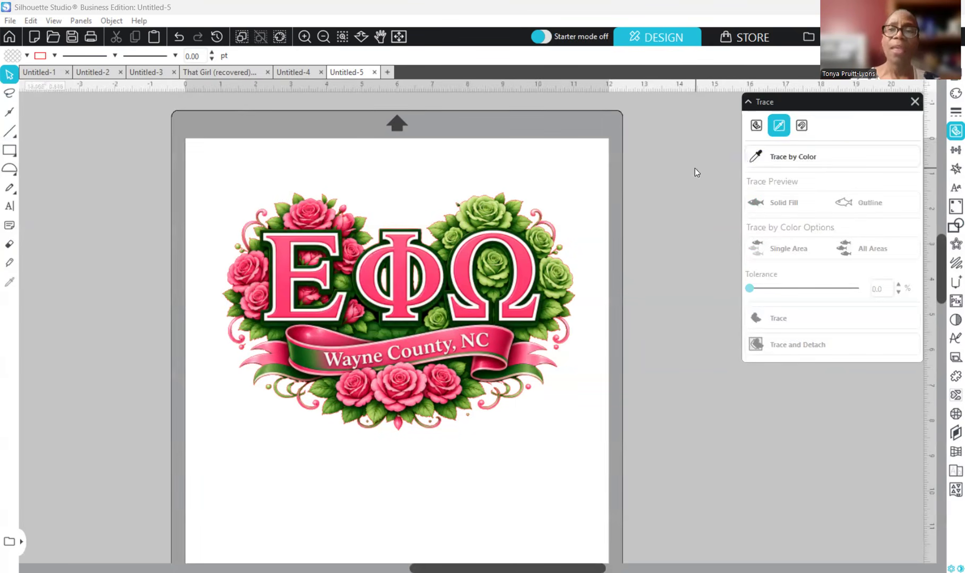
left_click(790, 158)
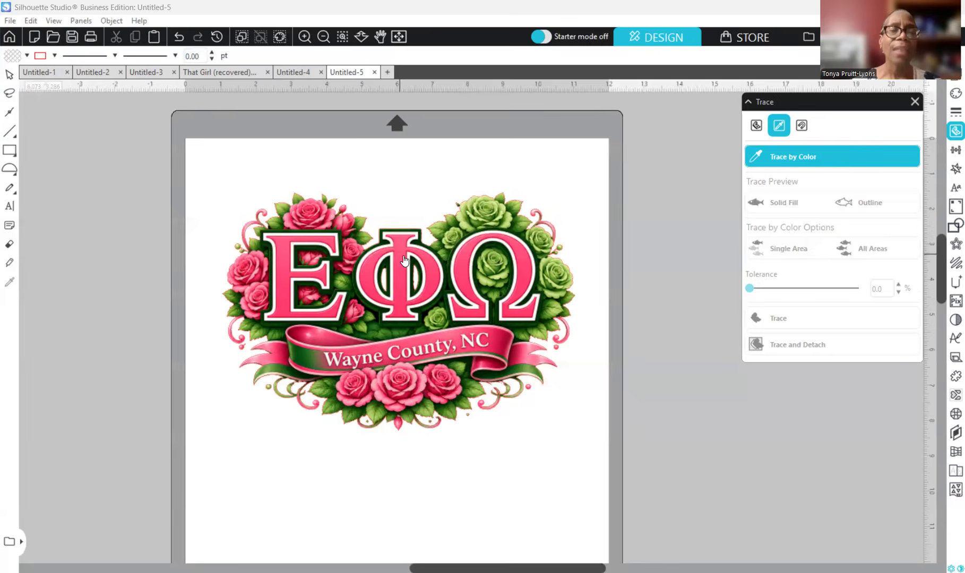
left_click(399, 254)
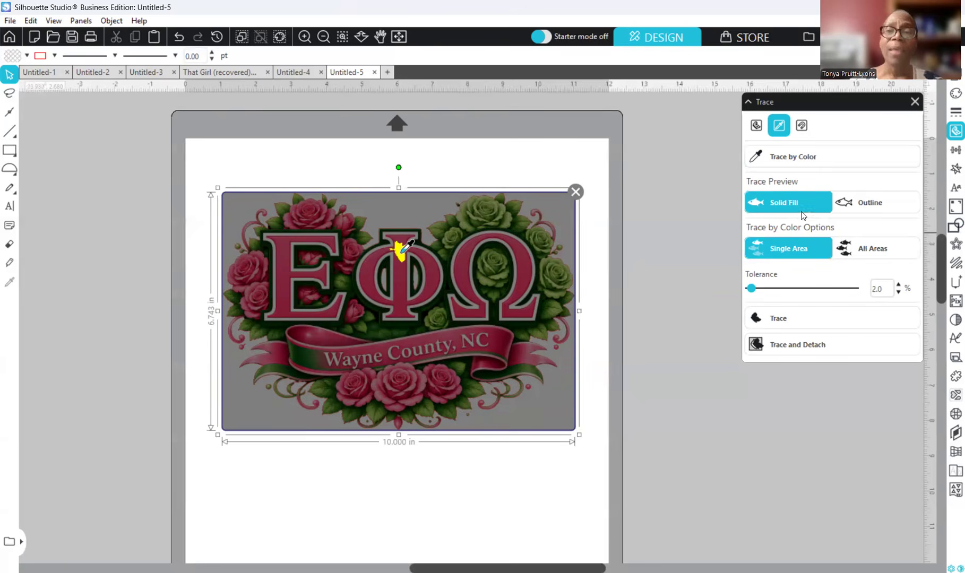
Preview the color trace across all areas of the design, and return it to a single area
left_click(864, 248)
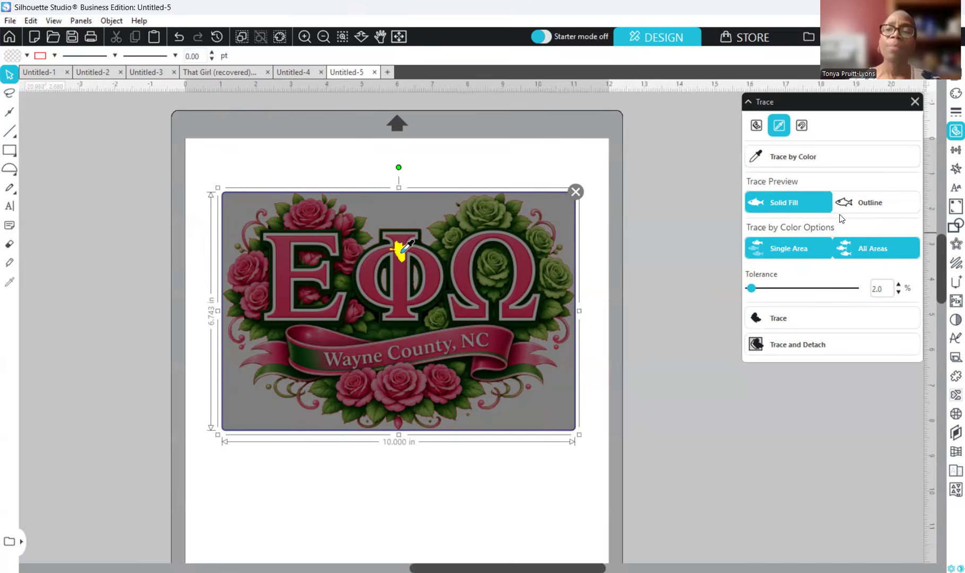
left_click(845, 163)
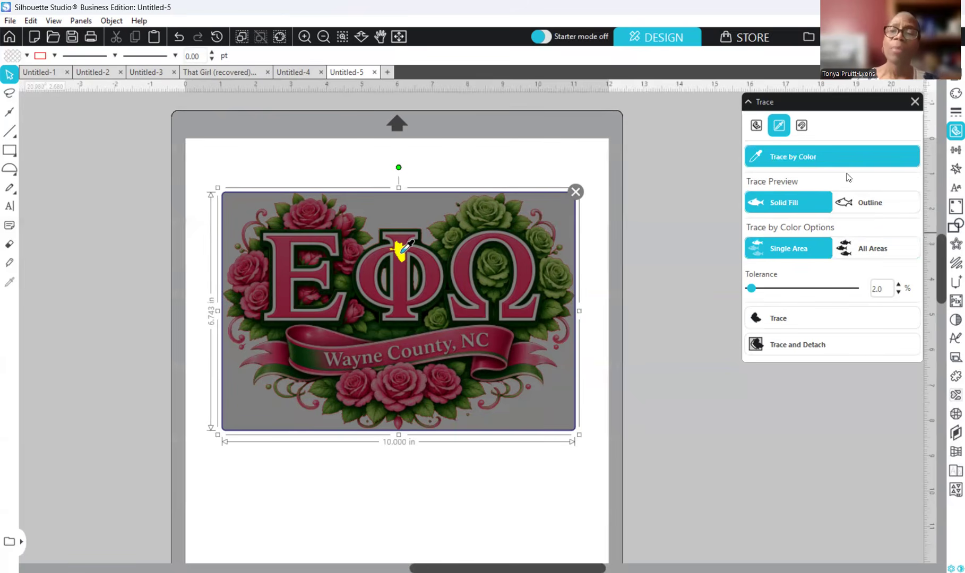
left_click(874, 248)
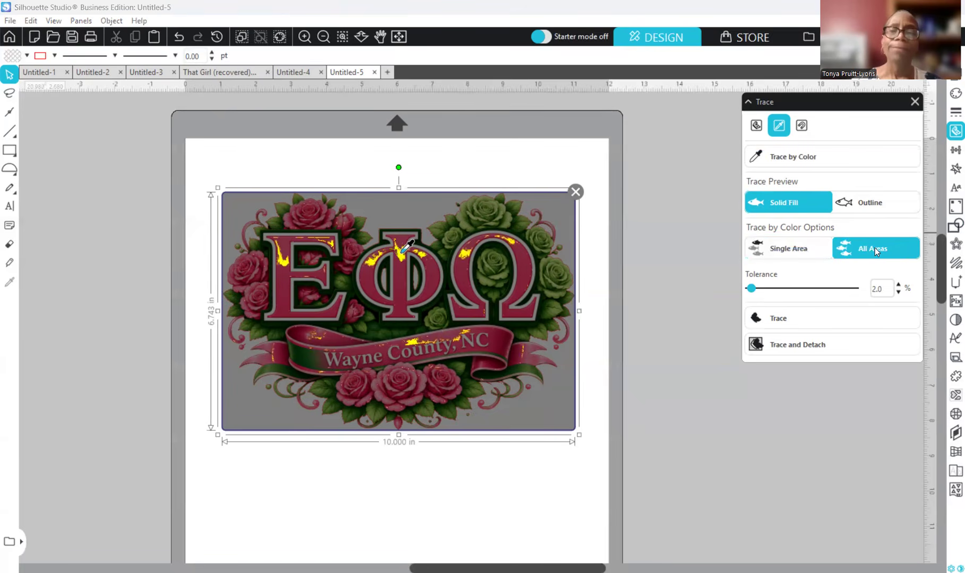
left_click(794, 246)
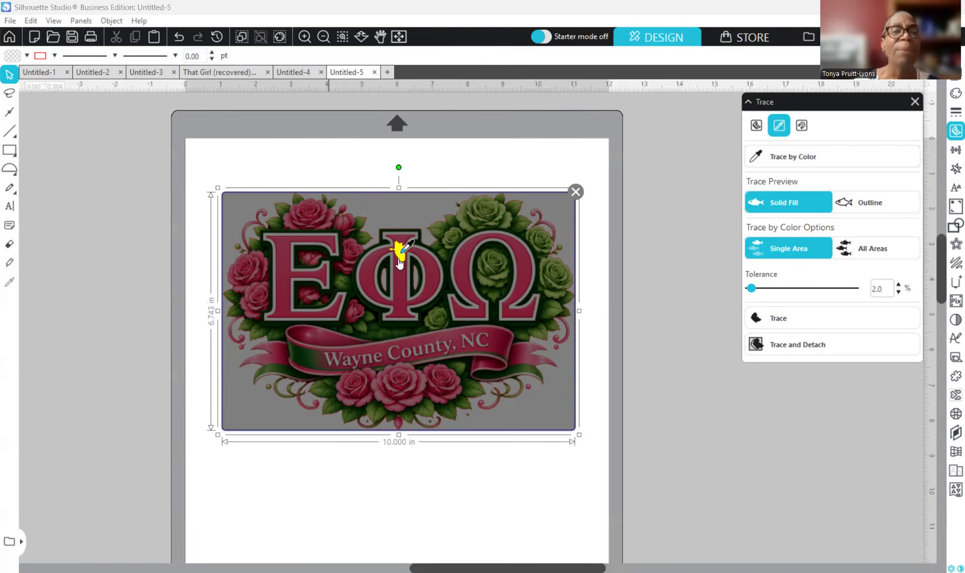
Set the trace tolerance to 59% so the pink of the letter Φ is selected as a single area
left_click(304, 37)
left_click(304, 37)
left_click(304, 37)
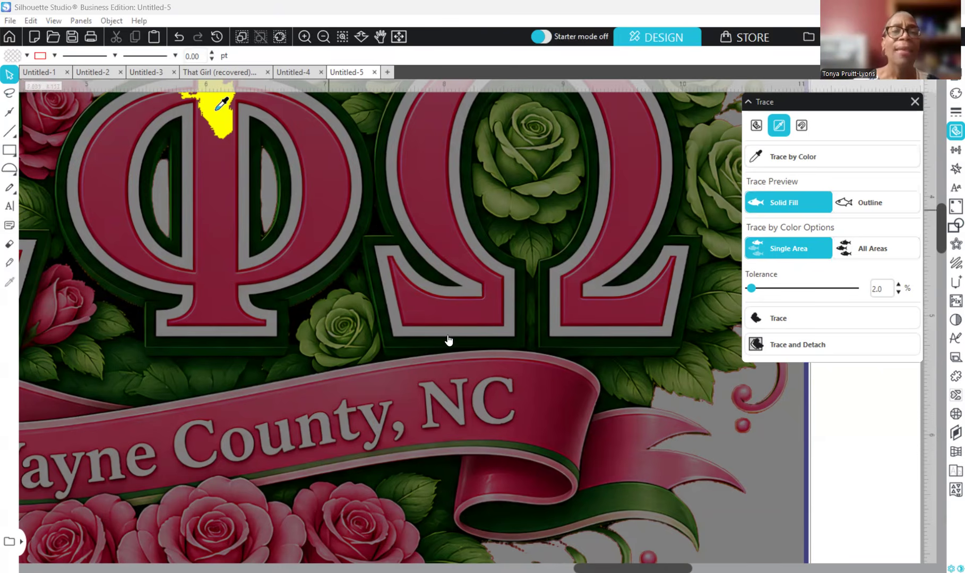
scroll(449, 340, "left", 3)
scroll(449, 340, "up", 1)
scroll(379, 190, "up", 1)
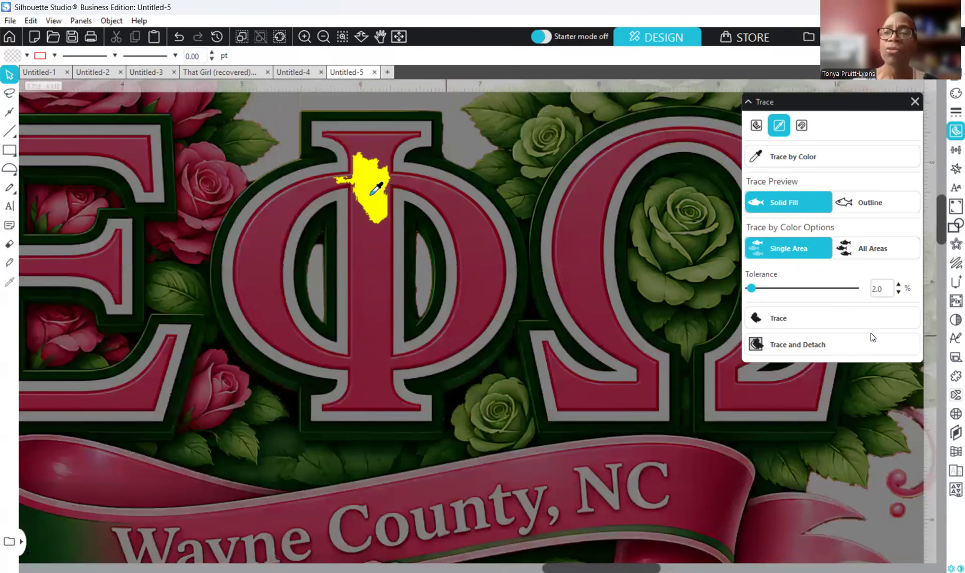
left_click(857, 253)
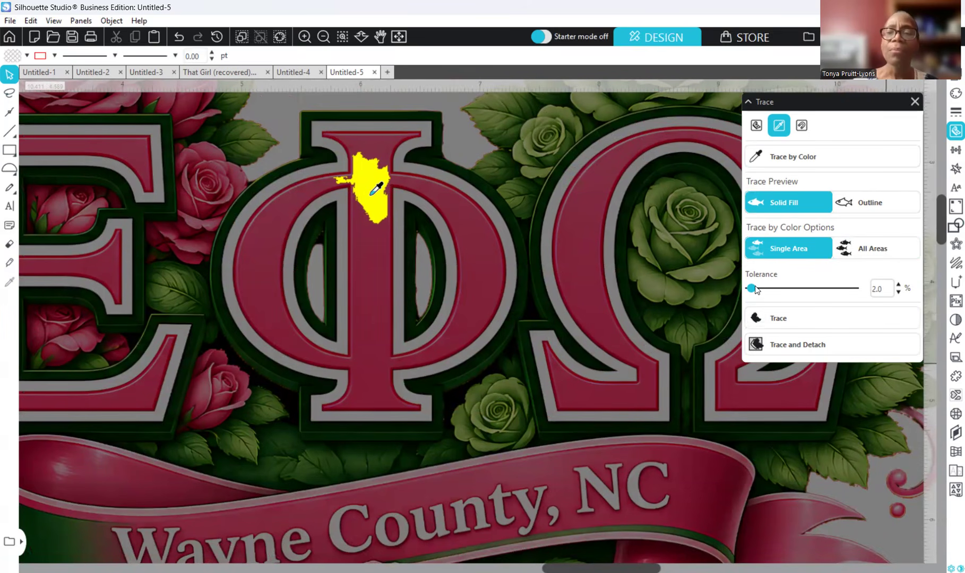
left_click(878, 254)
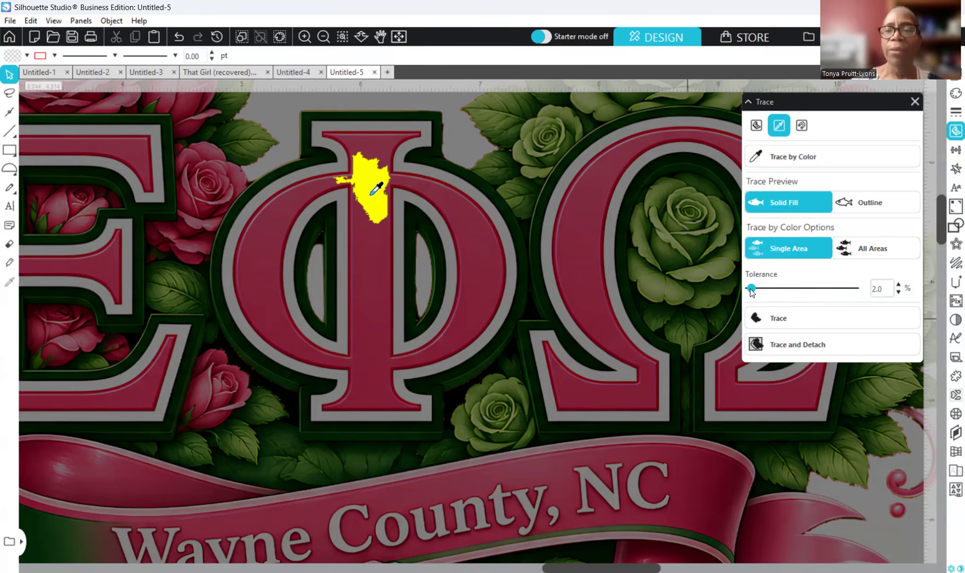
left_click_drag(750, 289, 812, 298)
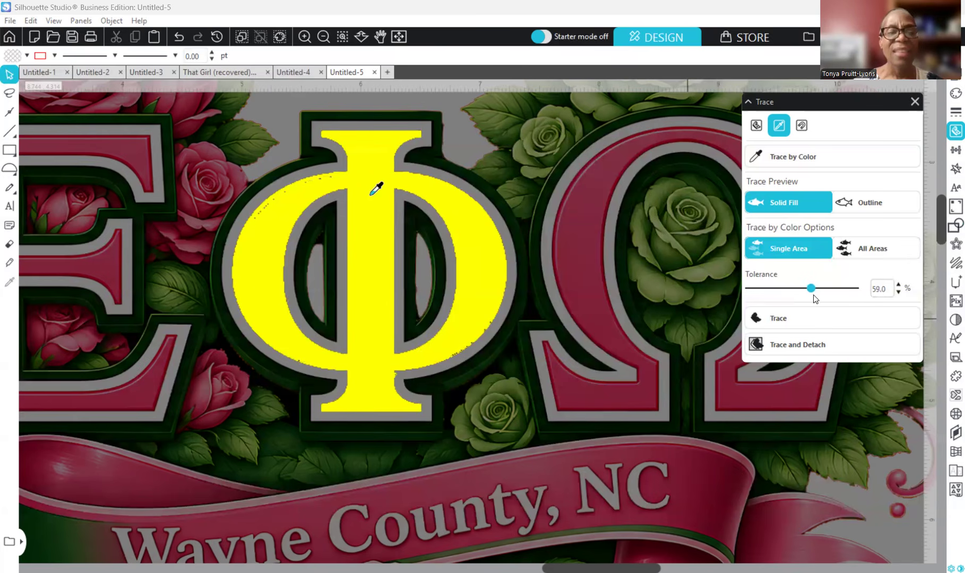
Compare the trace of the letter Φ at tolerances between 55% and 61%, and set it back to 59%
left_click(812, 292)
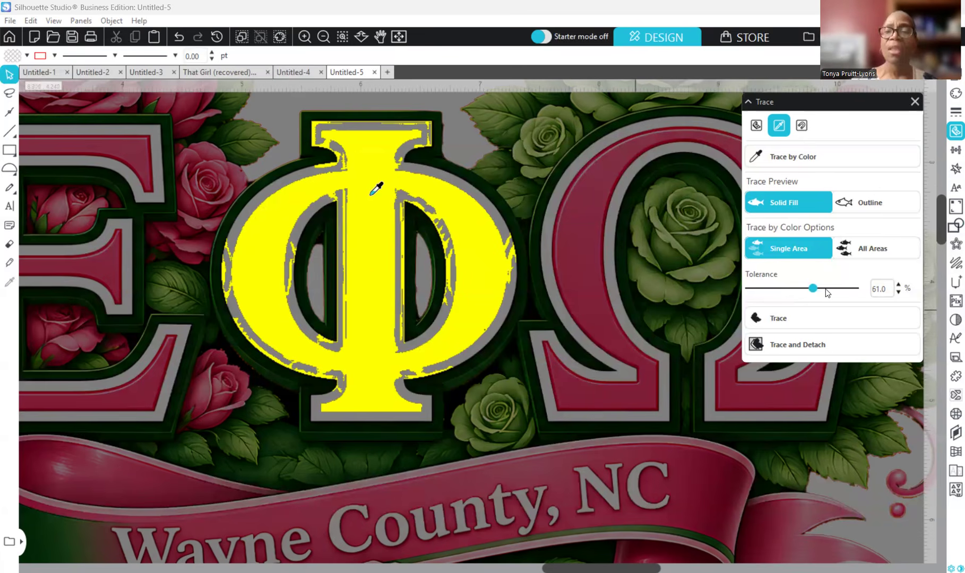
left_click(898, 293)
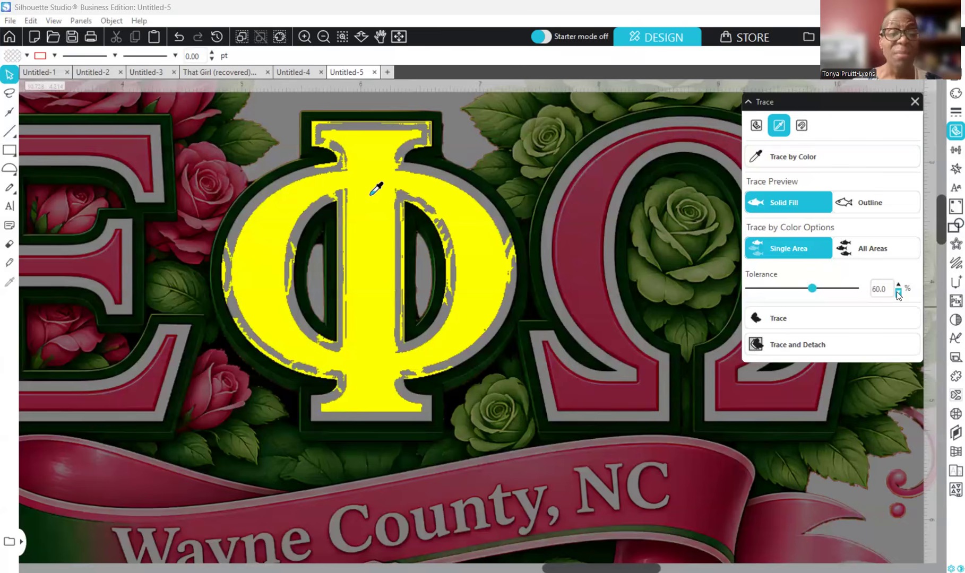
left_click(898, 292)
left_click(897, 292)
left_click(898, 292)
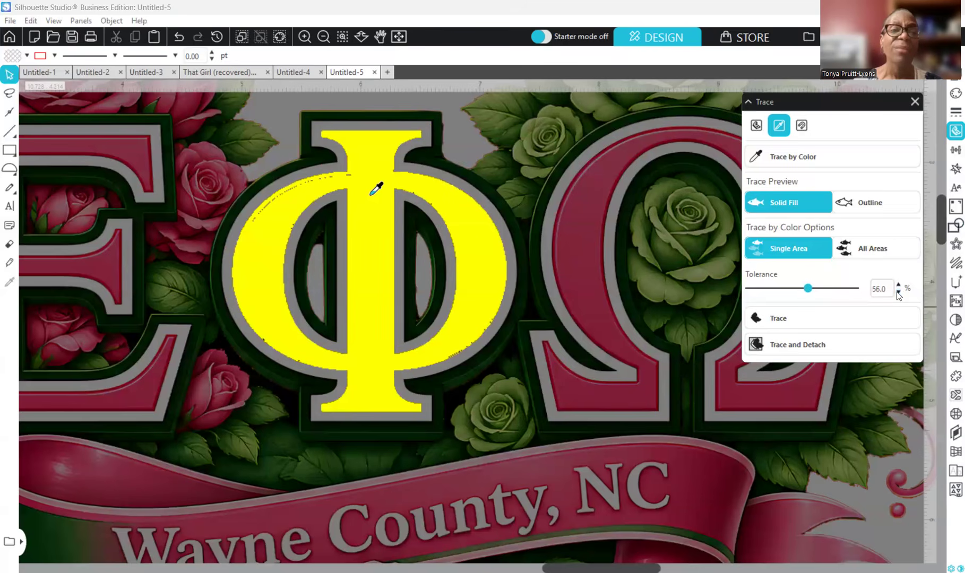
left_click(898, 292)
left_click(898, 292)
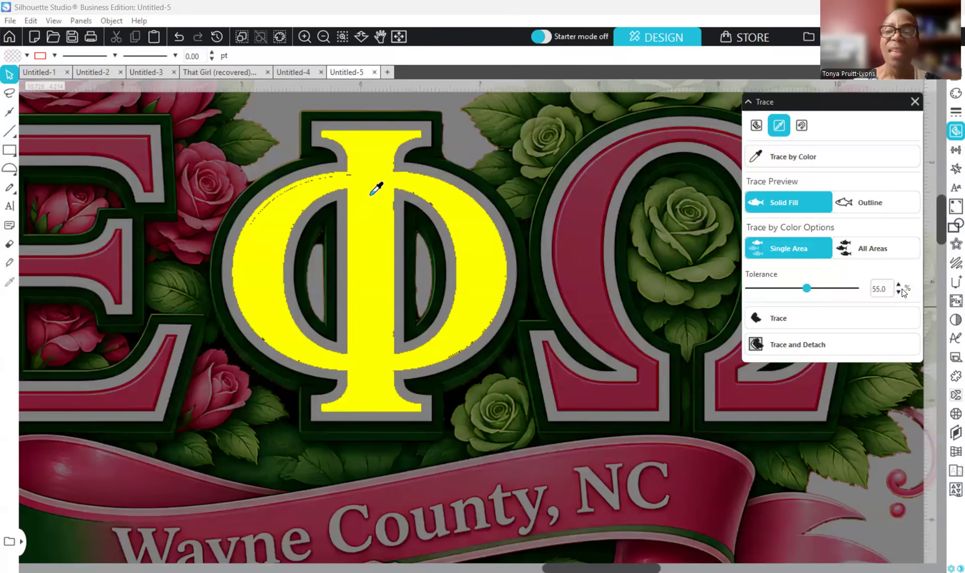
left_click(898, 285)
left_click(897, 284)
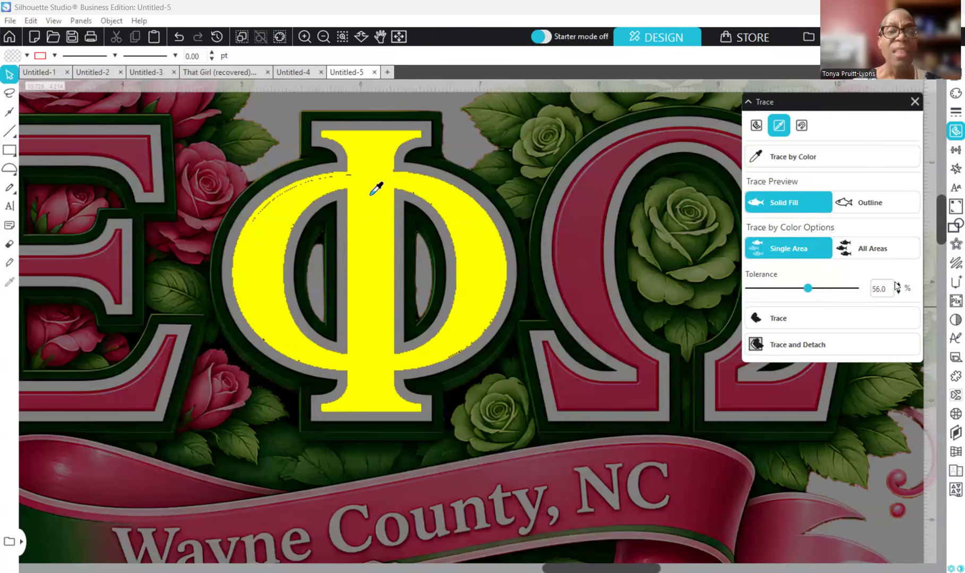
left_click(897, 285)
double_click(897, 285)
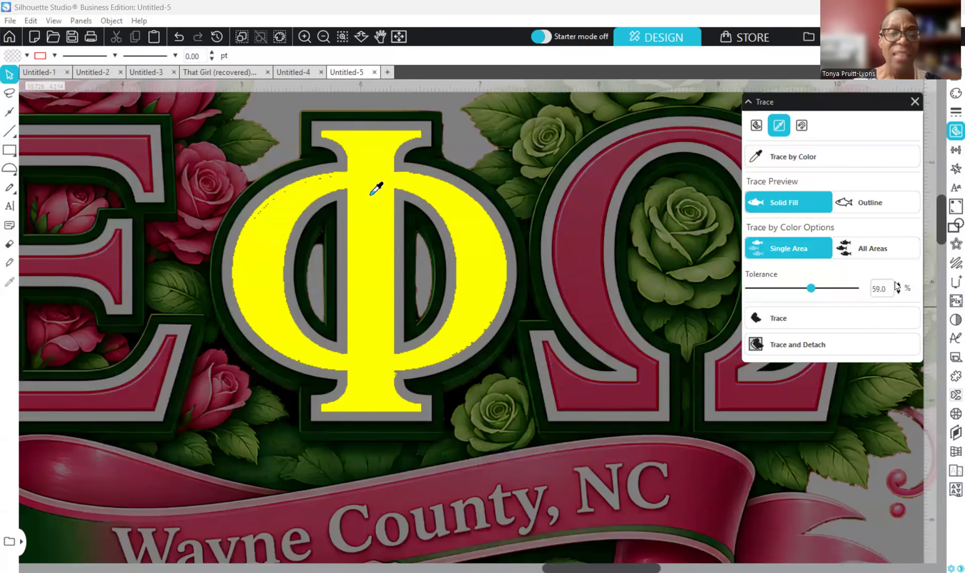
left_click(897, 285)
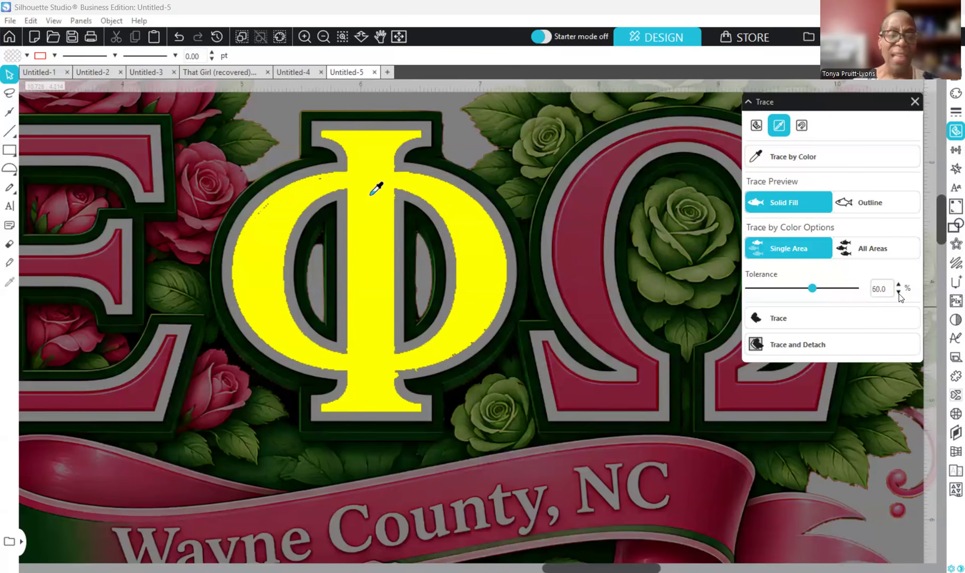
left_click(898, 292)
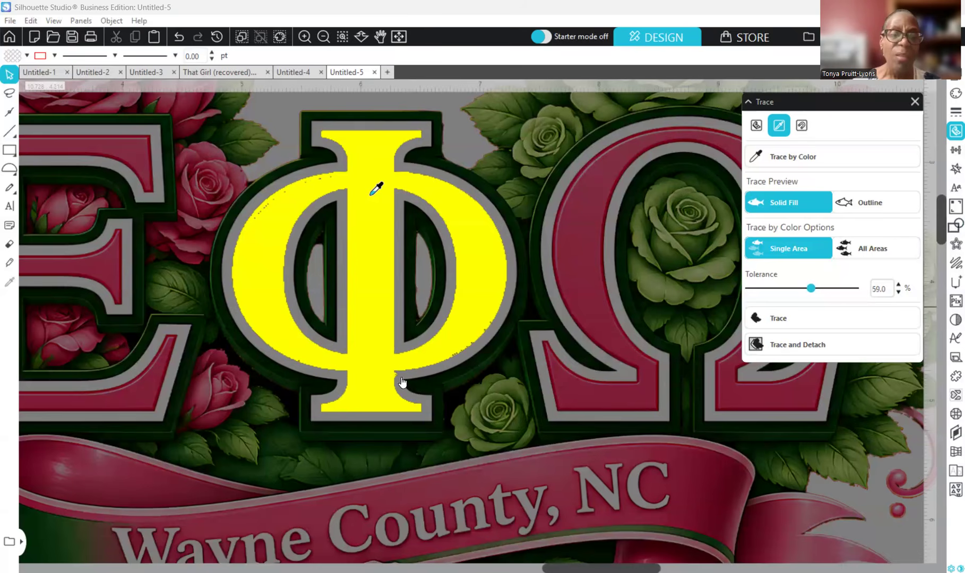
Set the trace tolerance to 57% and trace the pink fill of the letter Φ
double_click(897, 292)
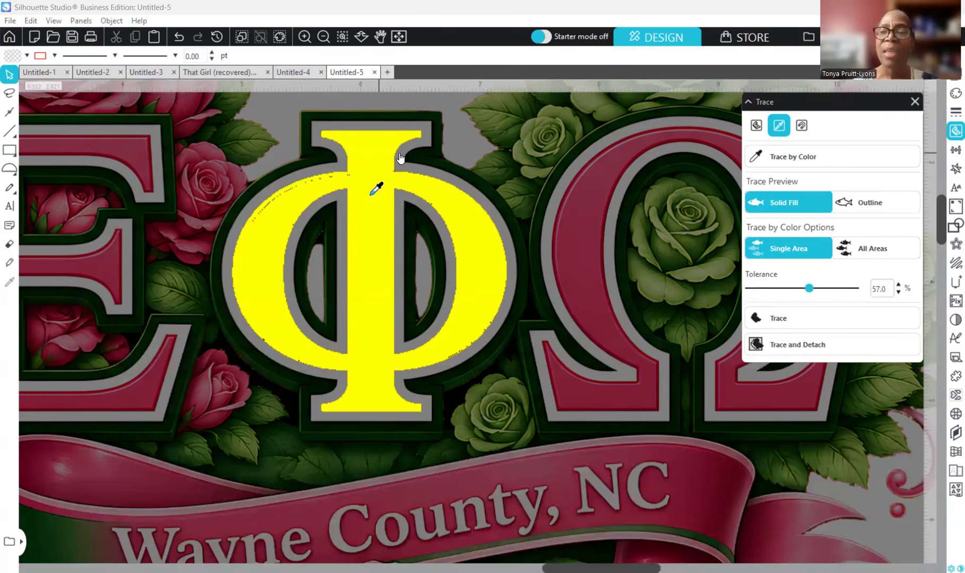
left_click(801, 318)
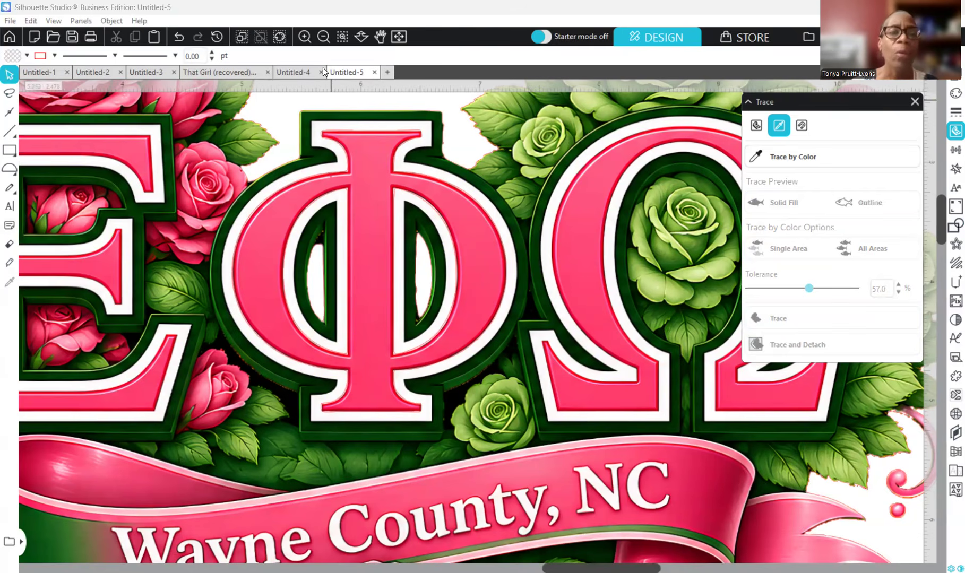
Move the design image down to check the traced Φ outline, and undo the move
left_click(323, 36)
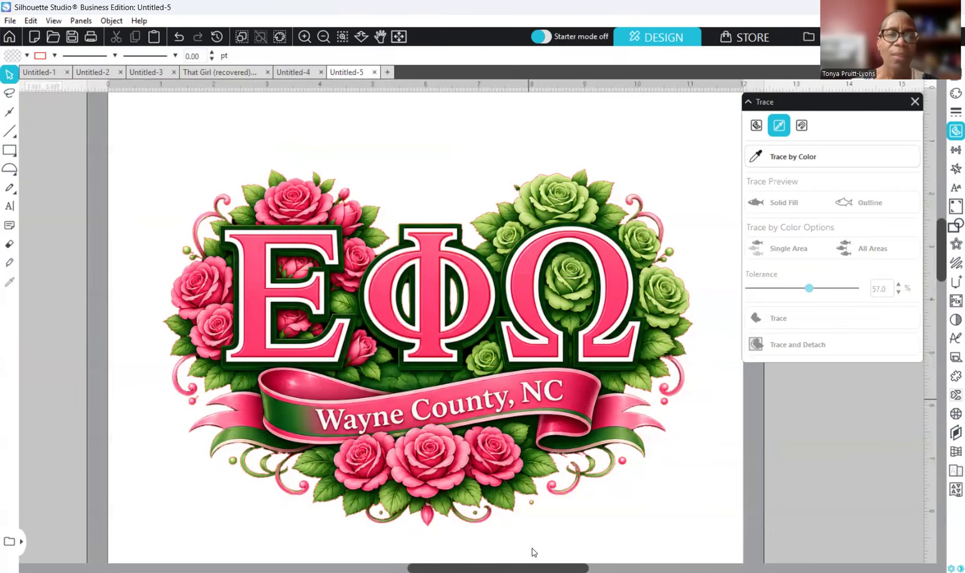
scroll(529, 554, "up", 3)
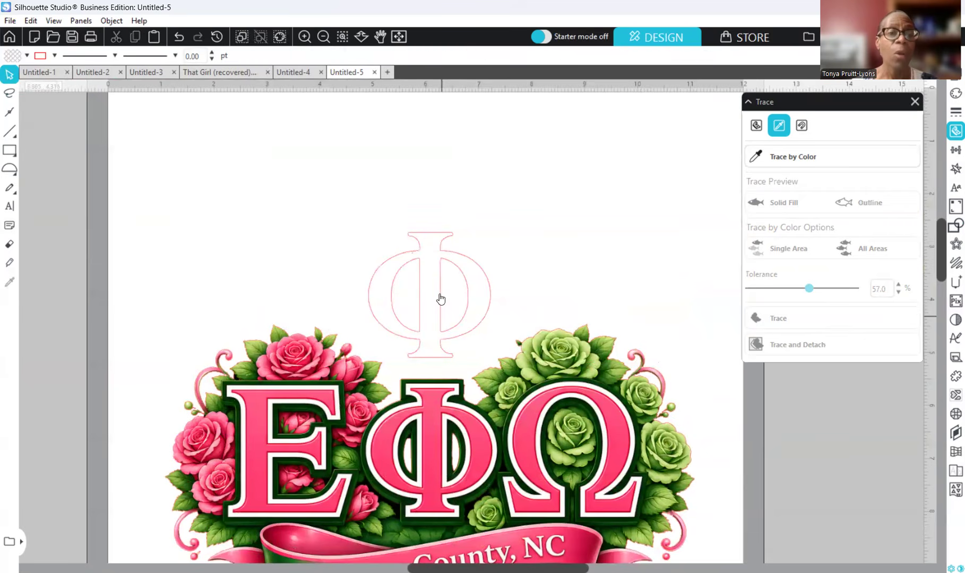
left_click(181, 38)
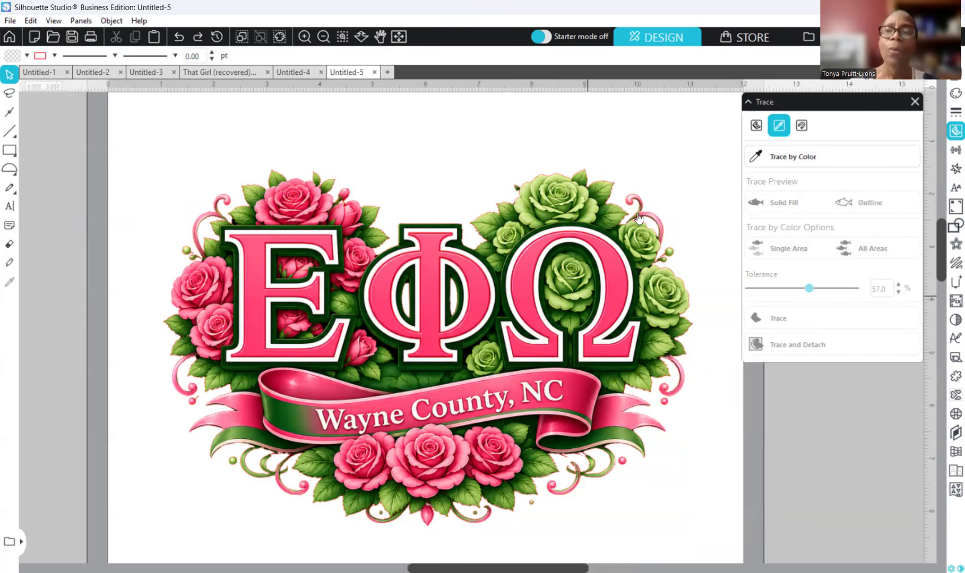
Sample the pink fill of the letter Ω as the trace color and set the tolerance to 54% for a single area
left_click(795, 156)
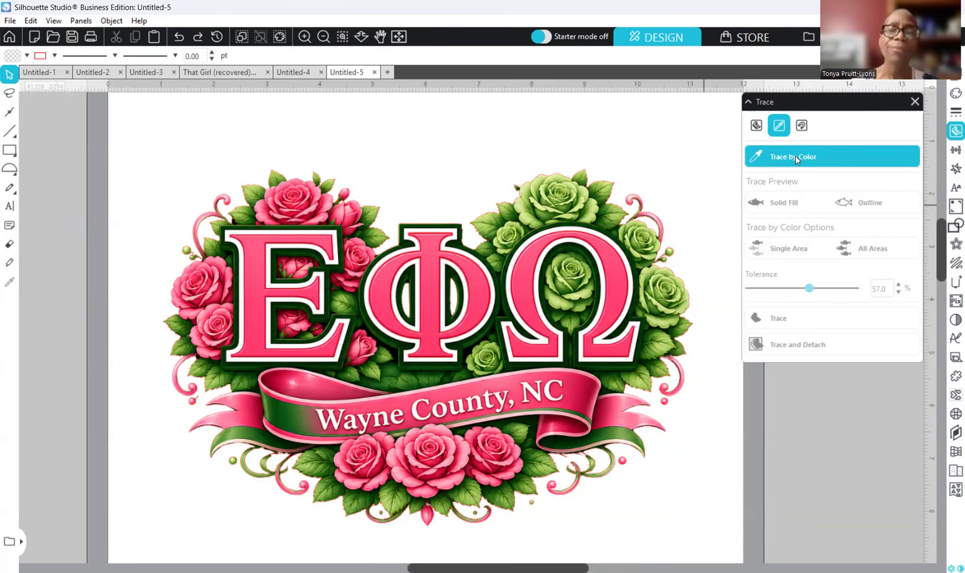
left_click(615, 290)
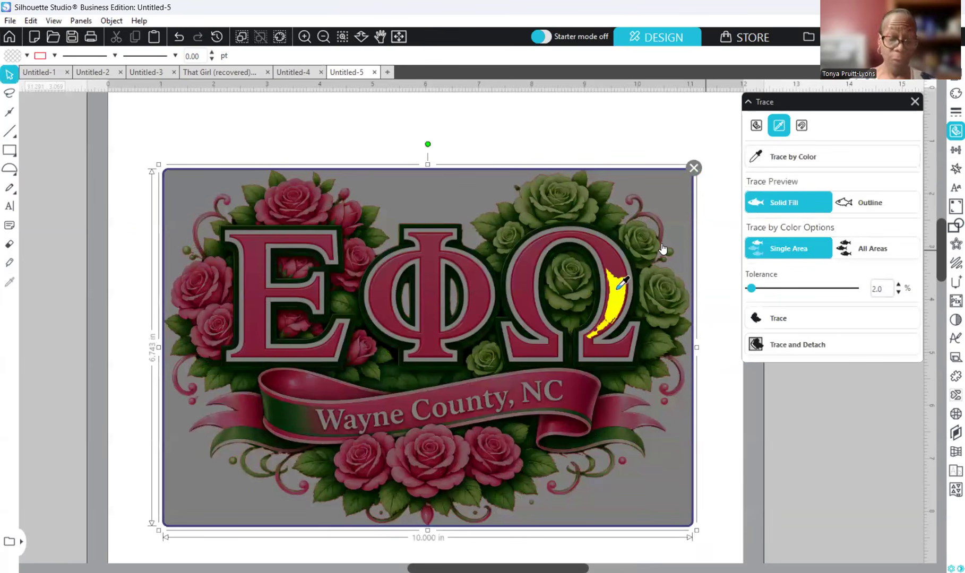
left_click(860, 248)
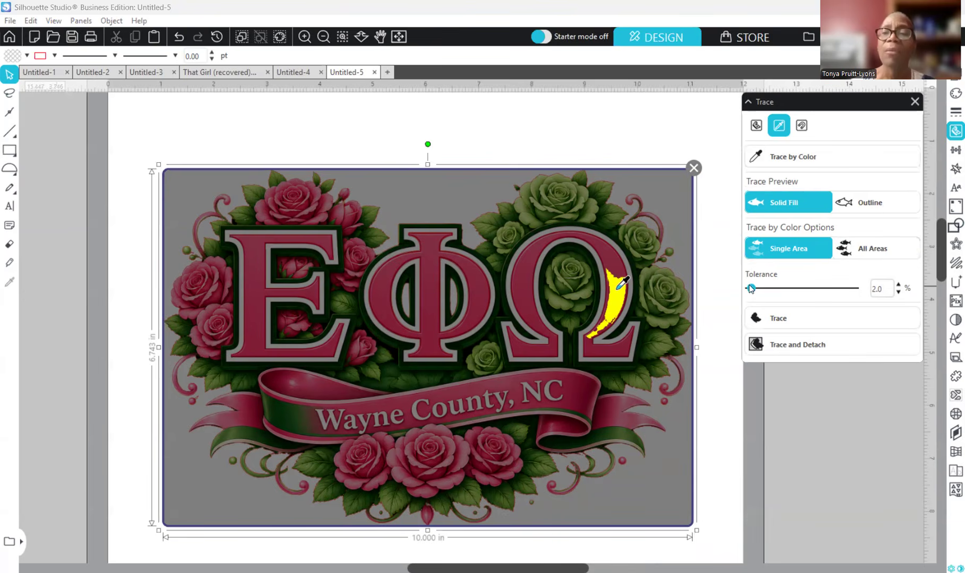
left_click_drag(763, 295, 810, 298)
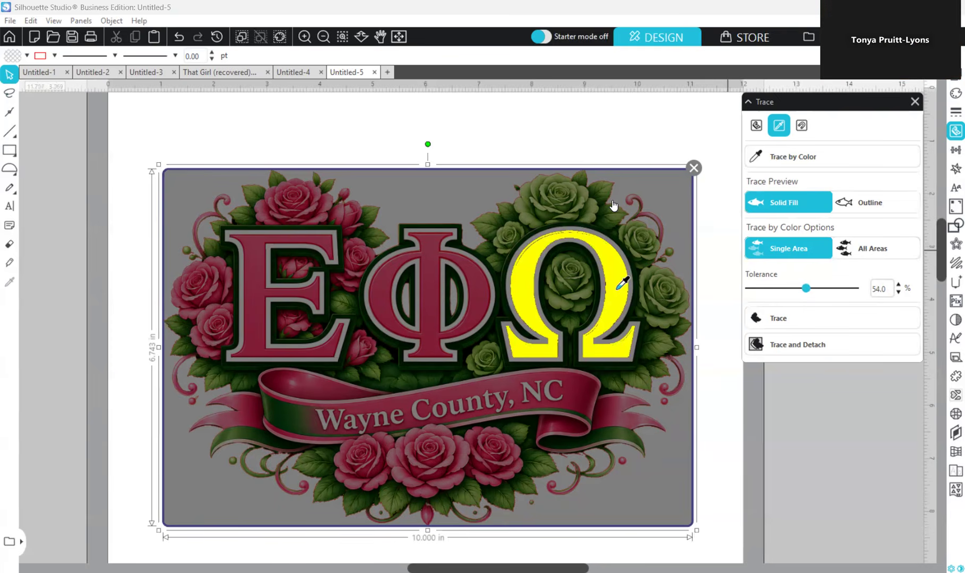
Inspect the Ω selection up close and raise its trace tolerance to 69%
left_click(324, 37)
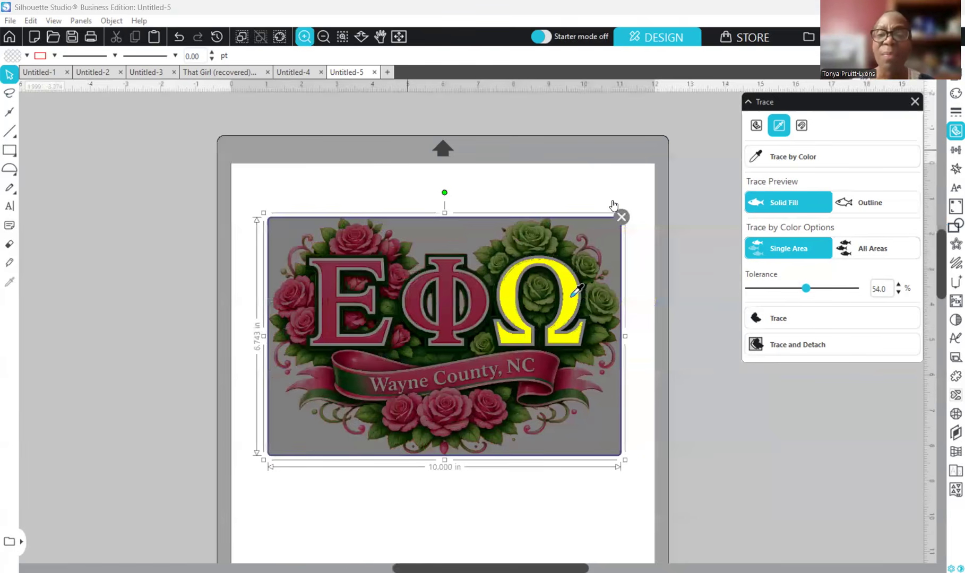
left_click(305, 37)
left_click(304, 37)
left_click(305, 37)
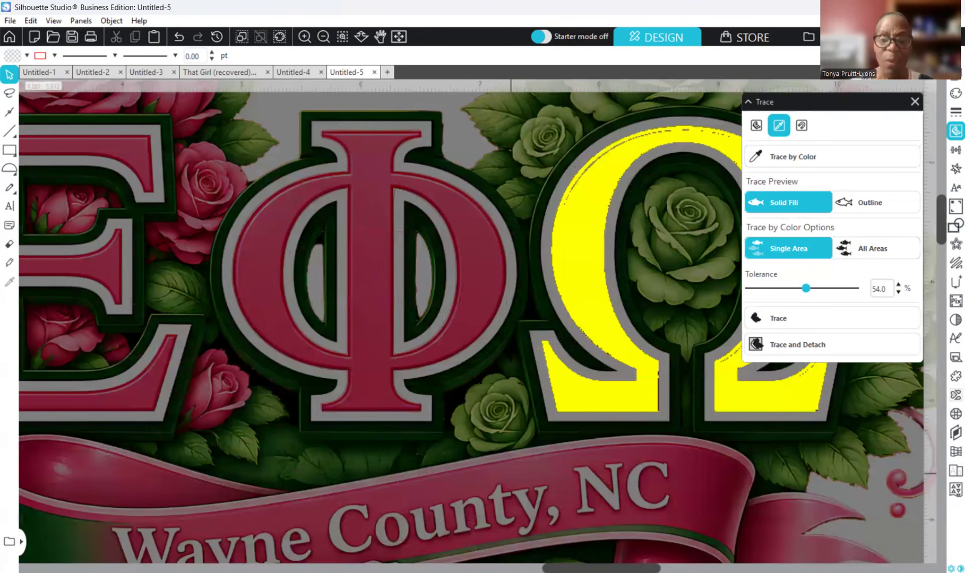
left_click_drag(631, 569, 670, 568)
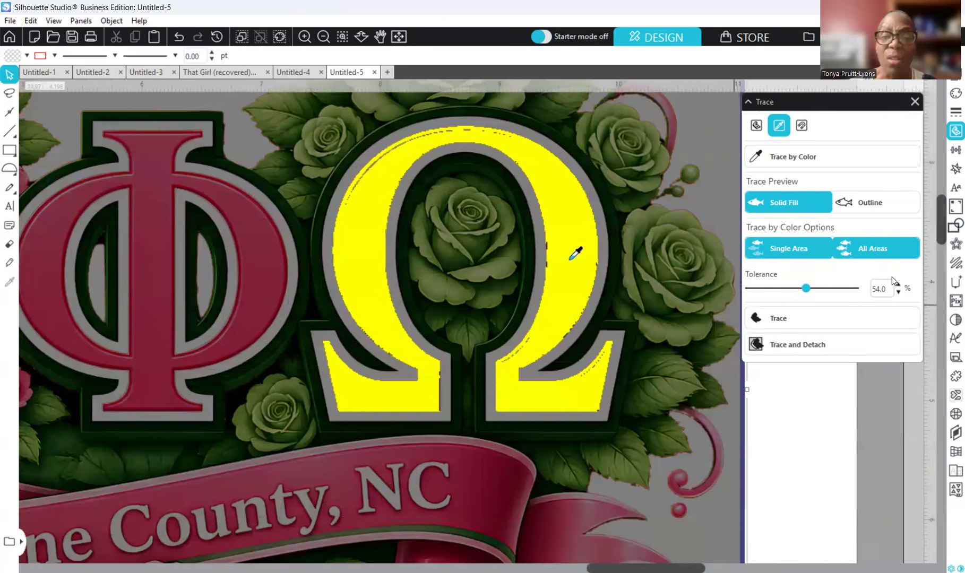
left_click(897, 285)
left_click(897, 285)
left_click(897, 284)
left_click(897, 284)
left_click(898, 284)
left_click(897, 285)
left_click(897, 285)
left_click(897, 285)
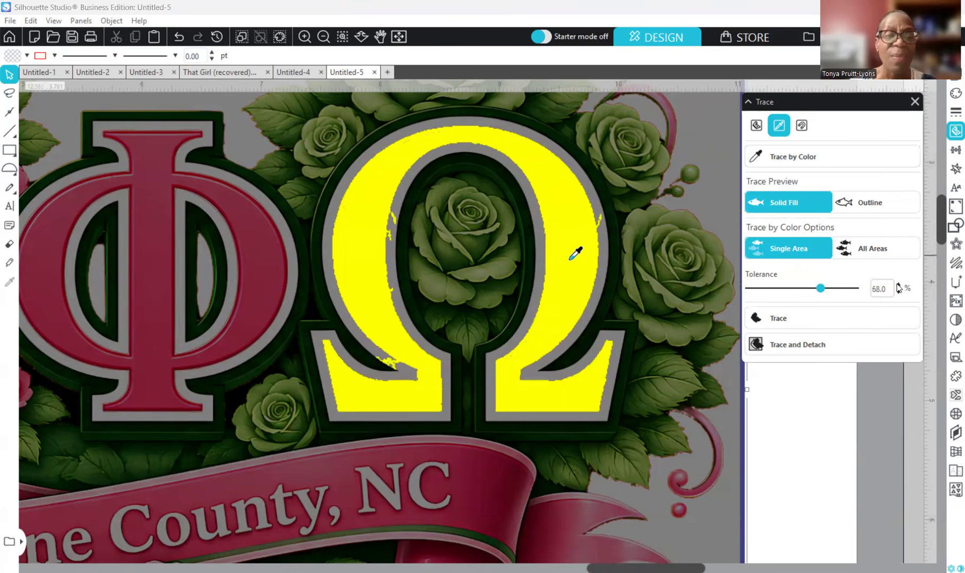
left_click(897, 285)
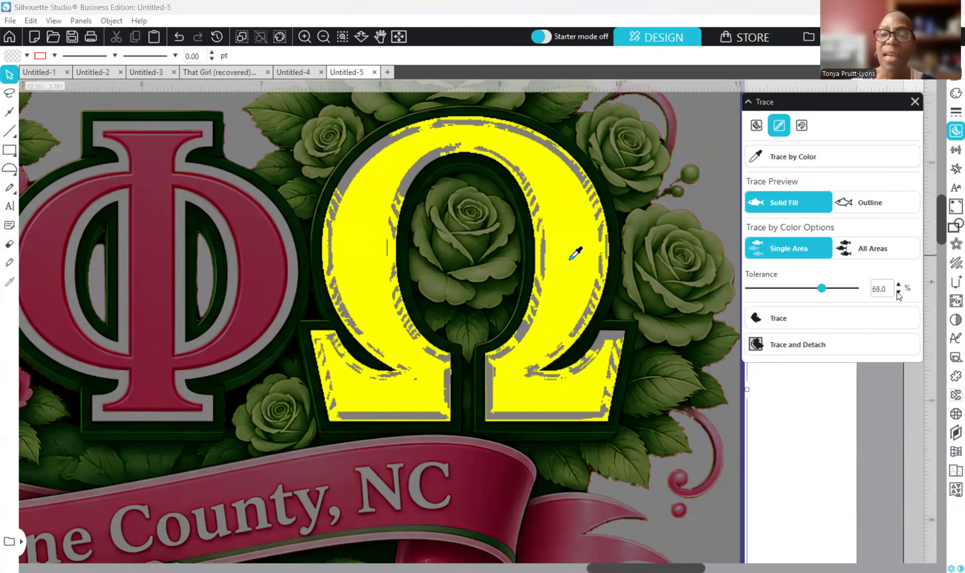
Lower the trace tolerance of the letter Ω to 63%
left_click(897, 292)
left_click(897, 292)
left_click(897, 292)
left_click(897, 292)
left_click(898, 284)
left_click(898, 284)
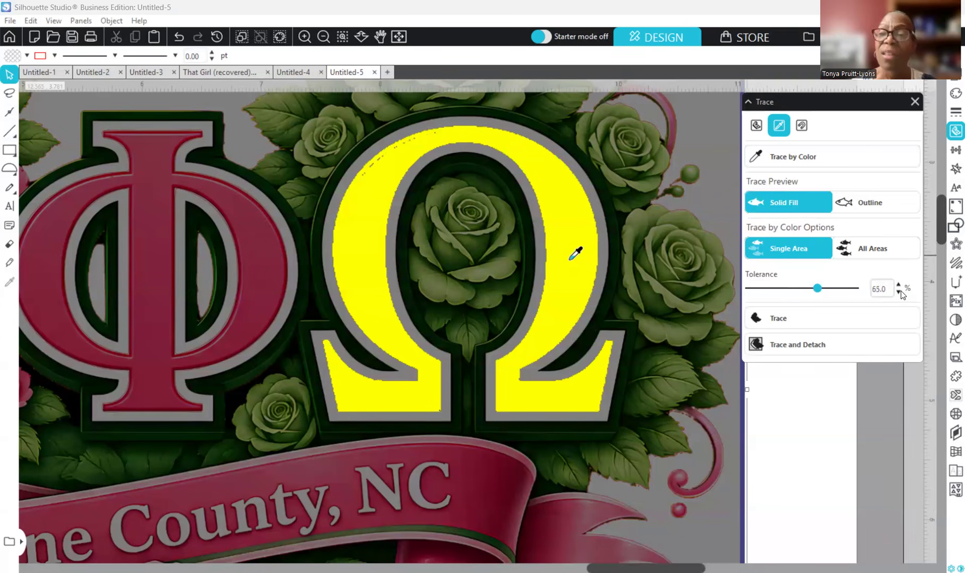
left_click(898, 292)
left_click(898, 293)
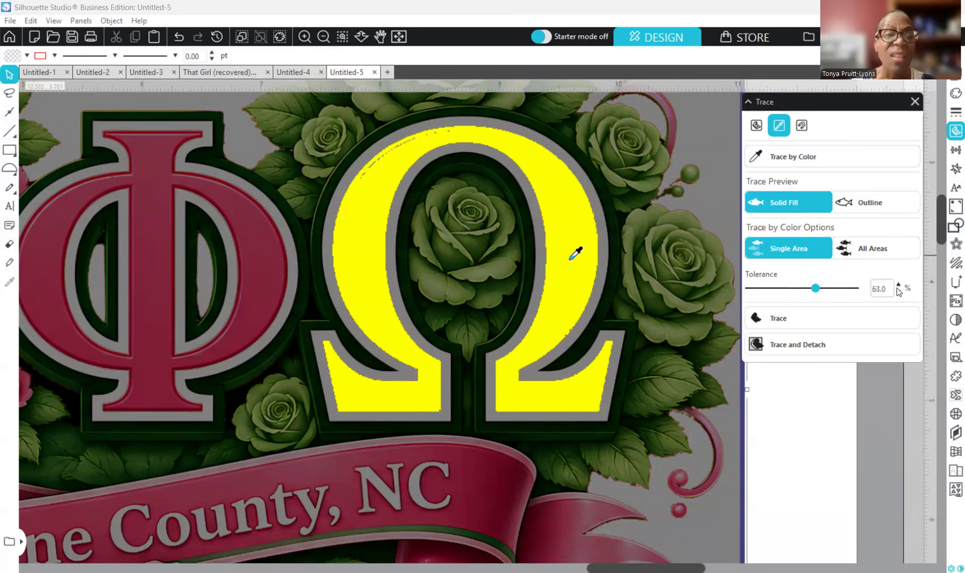
Raise the trace tolerance to 71% so the selection covers the Ω together with its white border
left_click(897, 286)
left_click(898, 286)
left_click(898, 286)
left_click(897, 286)
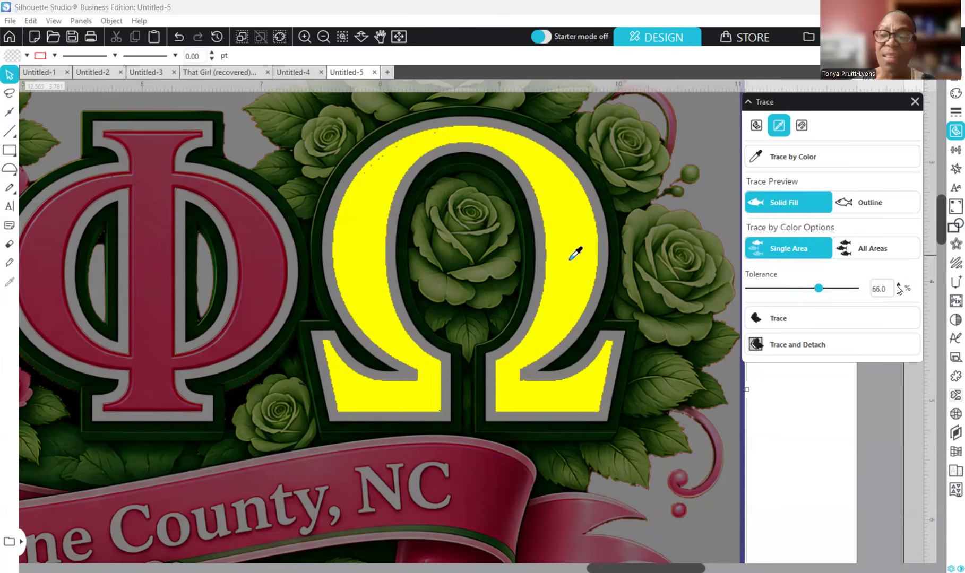
left_click(897, 286)
left_click(897, 286)
left_click(897, 286)
left_click(898, 286)
left_click(897, 286)
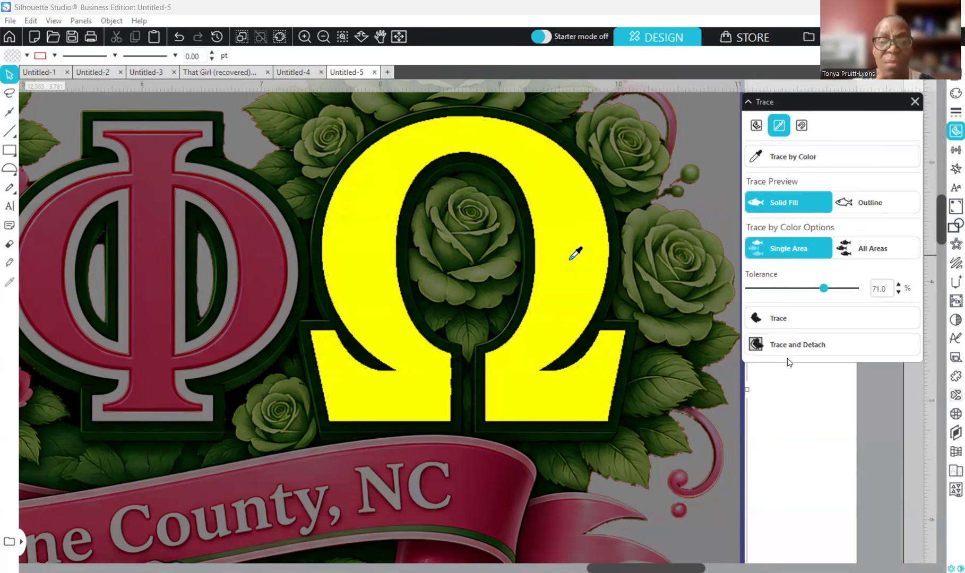
Lower the trace tolerance to 67% so only the pink fill of the Ω is selected
left_click(898, 293)
left_click(898, 293)
left_click(898, 292)
left_click(899, 293)
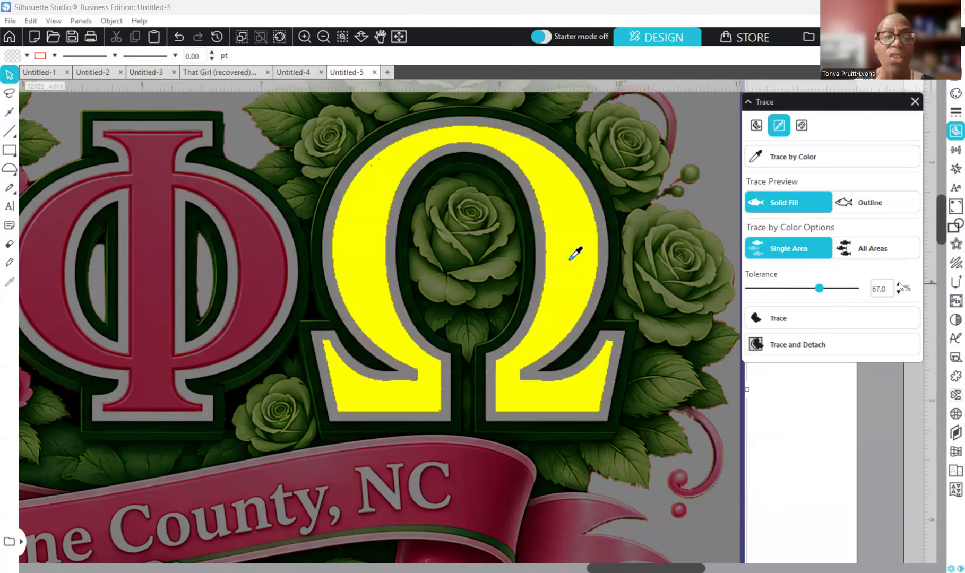
Test the upper limit of the Ω trace by raising the tolerance to 93%, and bring it down to 91%
left_click(898, 285)
left_click(899, 285)
left_click(898, 285)
left_click(898, 285)
left_click(898, 285)
left_click(898, 285)
left_click(898, 285)
left_click(898, 285)
left_click(899, 285)
left_click(899, 285)
left_click(898, 285)
left_click(898, 285)
left_click(898, 285)
left_click(898, 285)
left_click(898, 285)
left_click(898, 285)
left_click(898, 285)
left_click(898, 284)
left_click(898, 285)
left_click(899, 285)
left_click(899, 284)
left_click(898, 285)
left_click(898, 285)
left_click(899, 285)
left_click(899, 285)
left_click(899, 285)
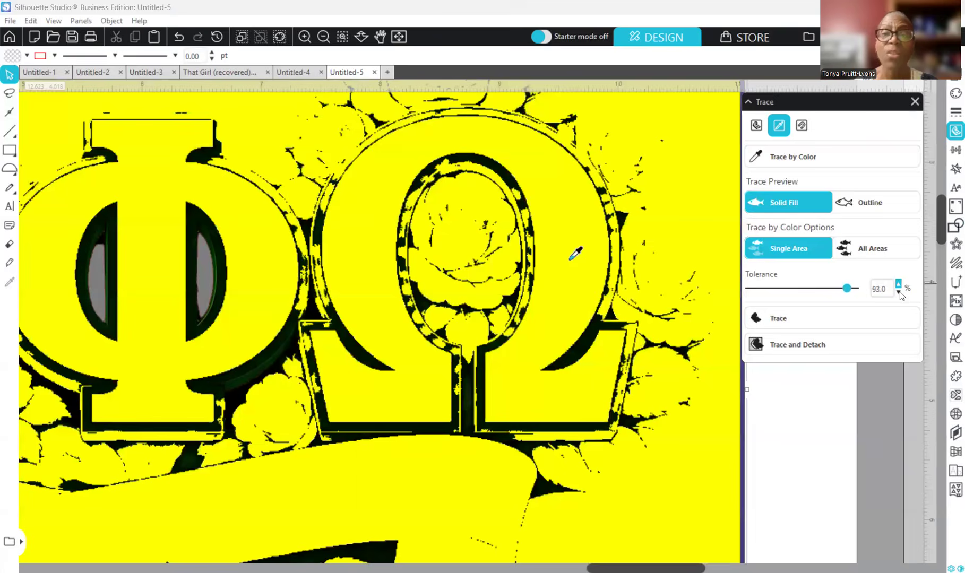
left_click(899, 293)
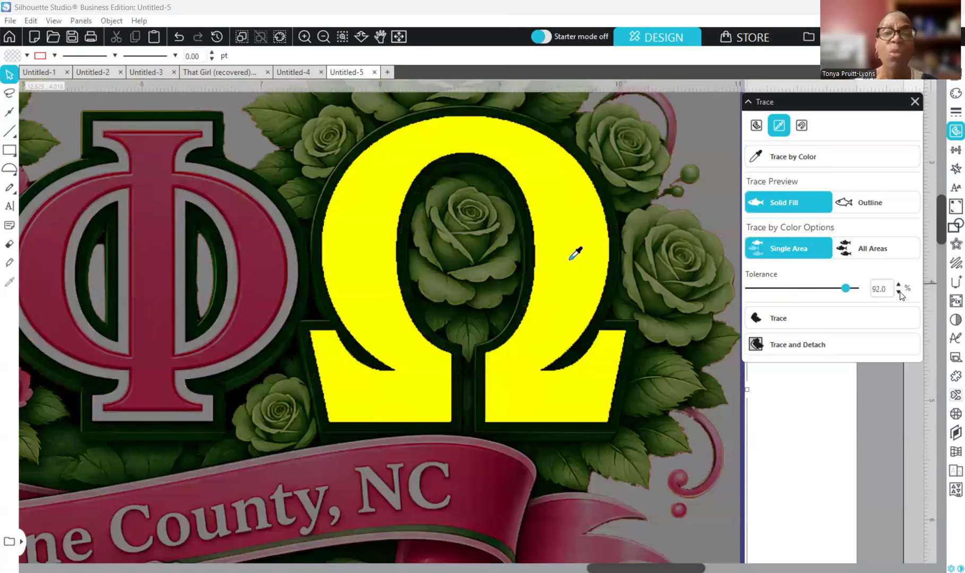
left_click(899, 293)
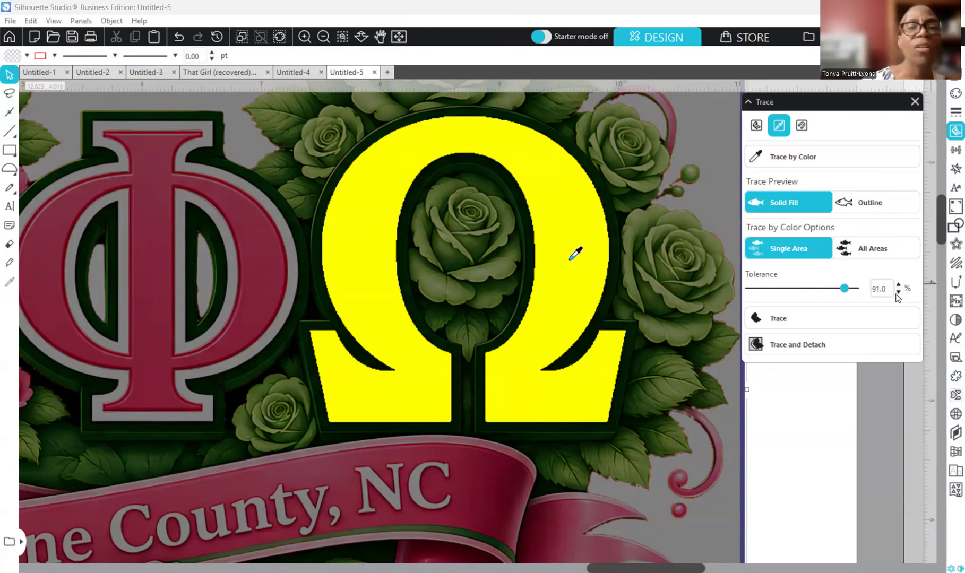
Set the tolerance to 84% and trace the letter Ω including its white border
left_click(805, 325)
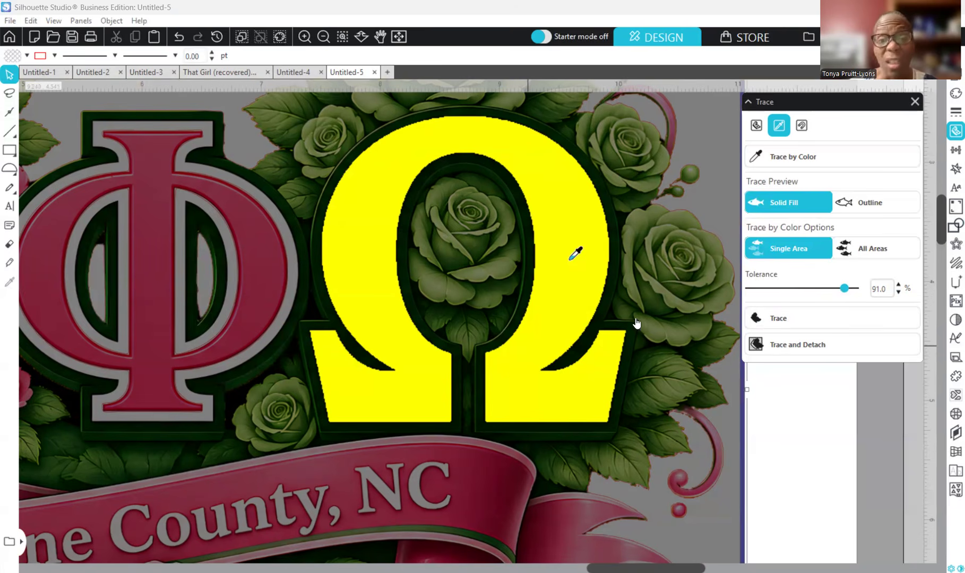
left_click(897, 321)
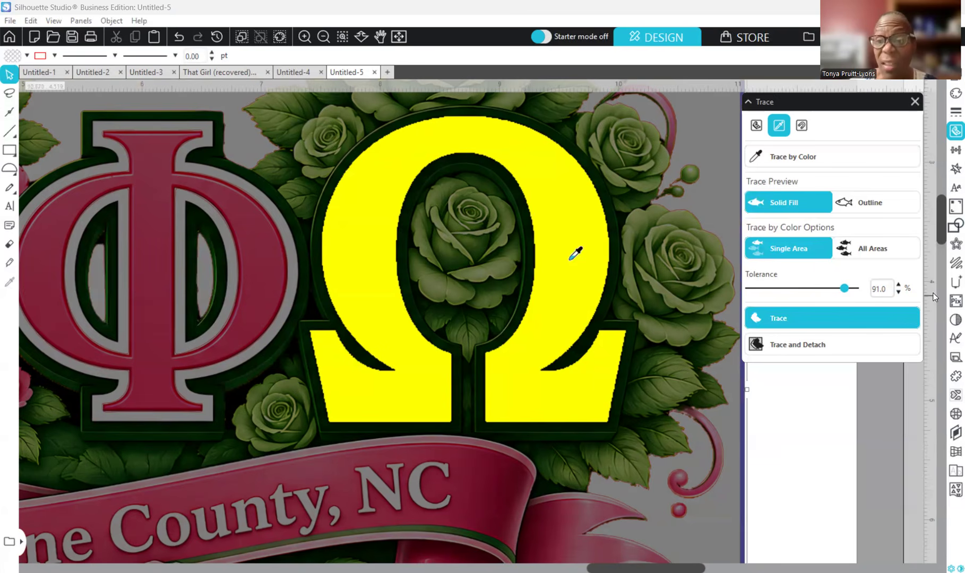
left_click(898, 292)
left_click(897, 293)
left_click(897, 292)
left_click(897, 292)
left_click(897, 293)
left_click(897, 292)
left_click(897, 292)
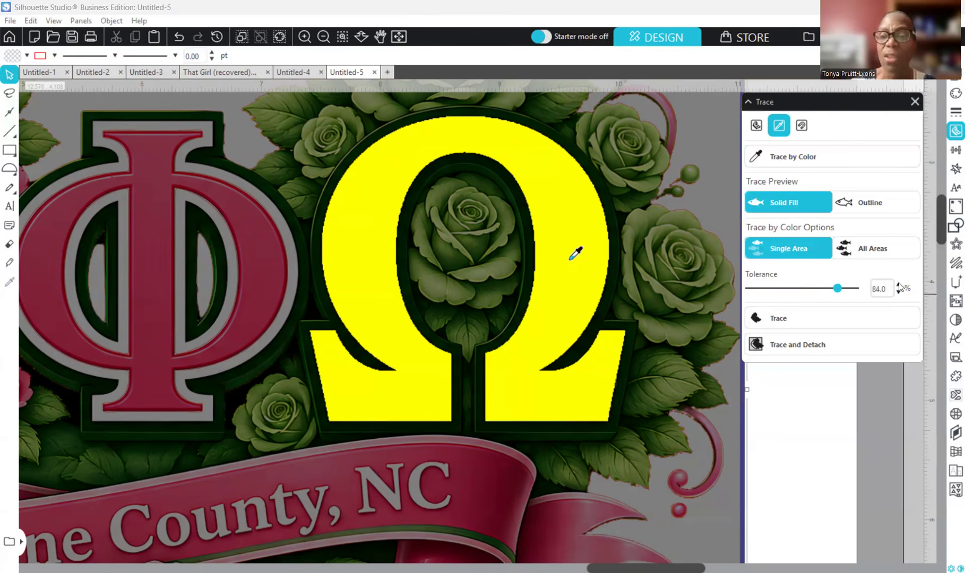
left_click(822, 322)
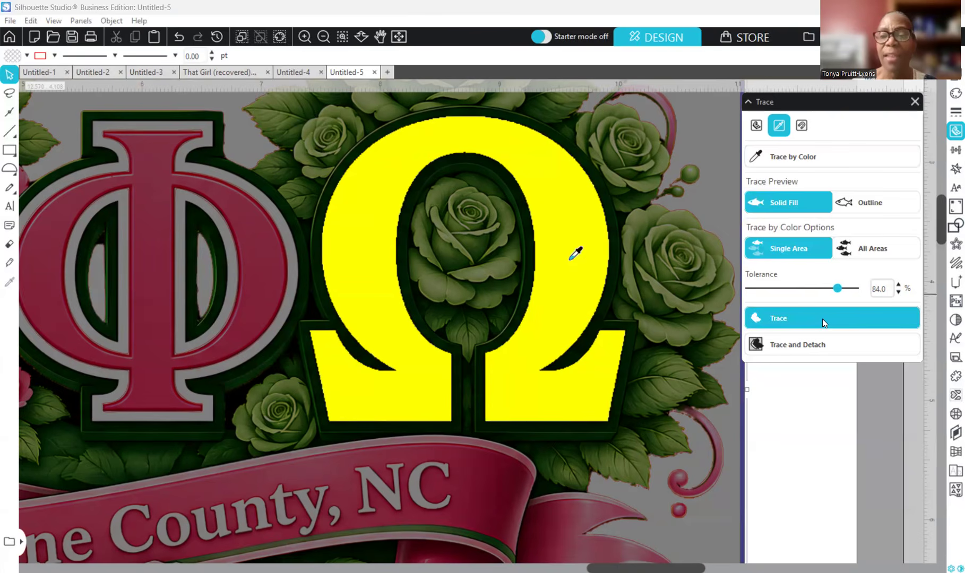
left_click(835, 343)
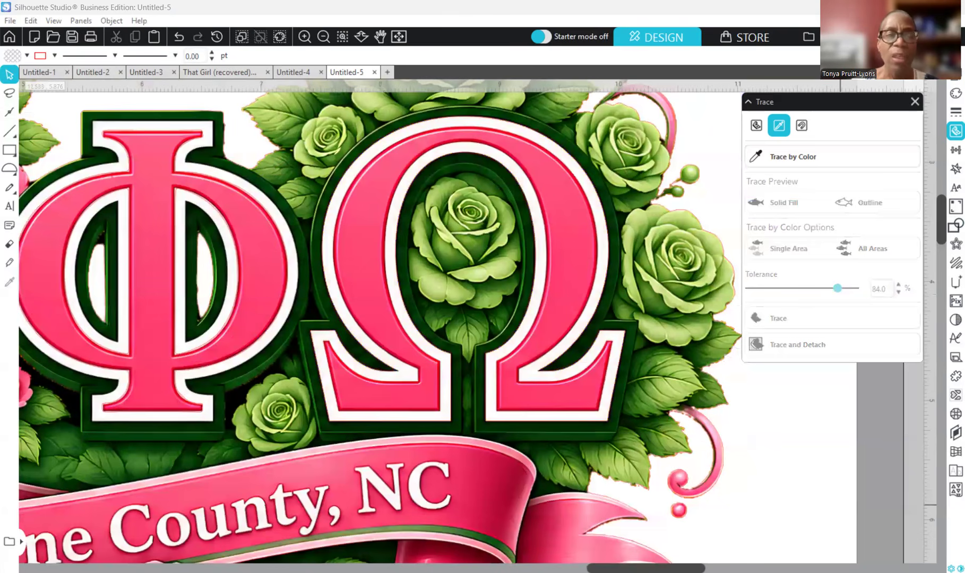
Sample the pink fill of the letter Φ again as the color for a new trace
scroll(321, 169, "left", 3)
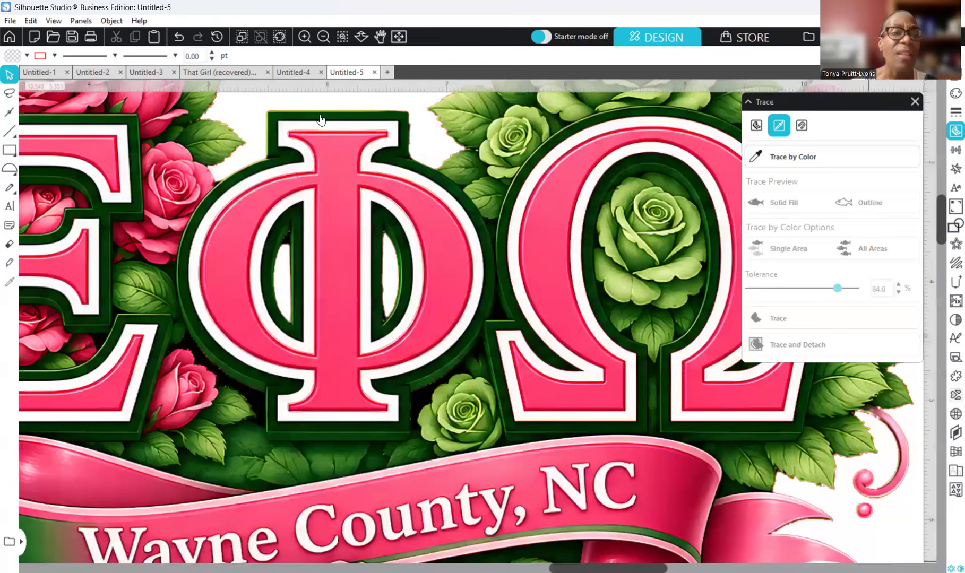
left_click(300, 176)
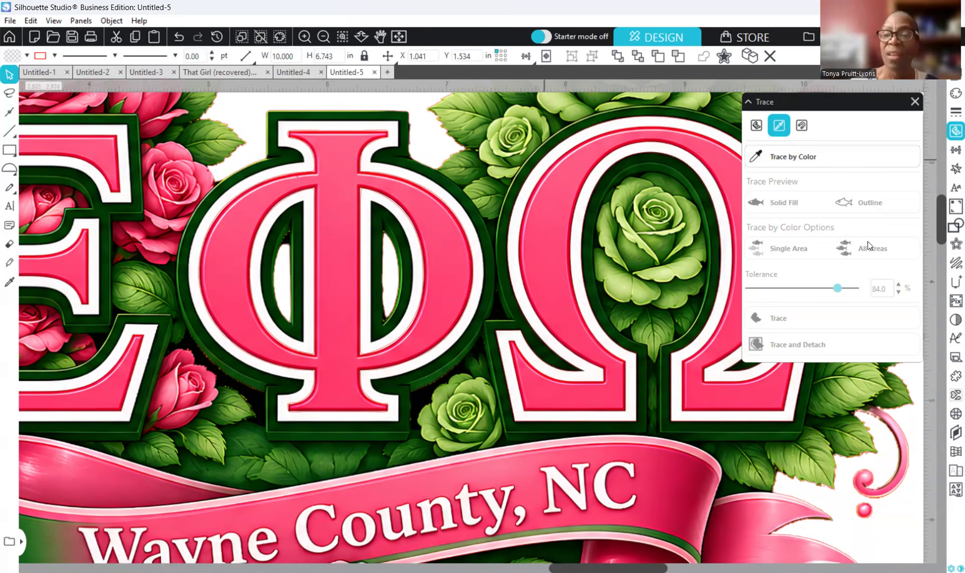
left_click(339, 206)
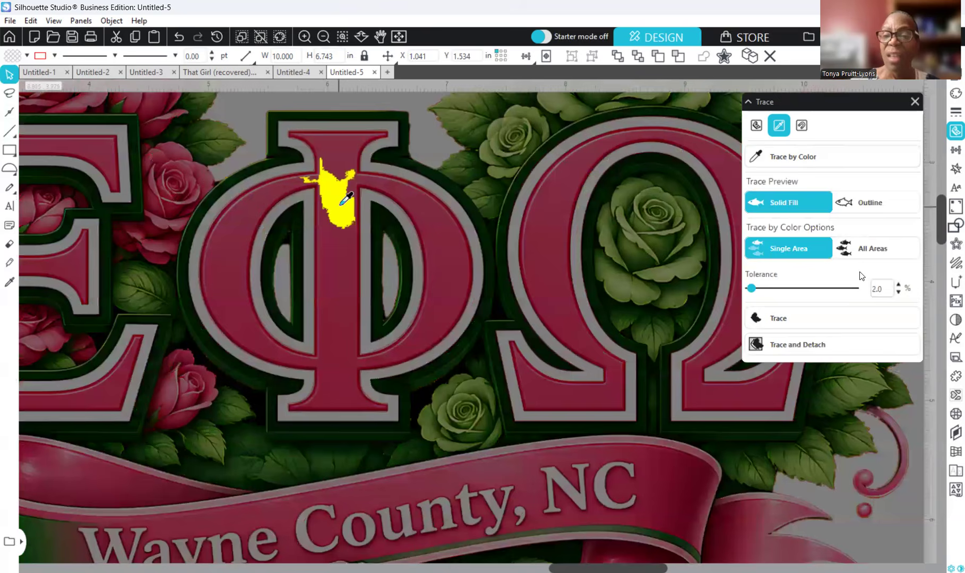
Raise the trace tolerance for the letter Φ to 67% so the selection covers the pink fill and white border
left_click(896, 285)
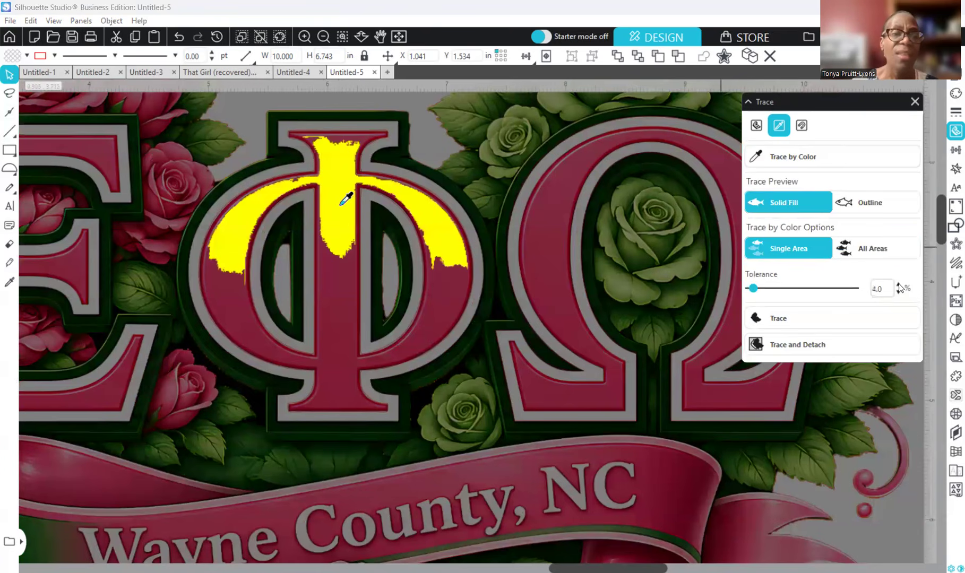
left_click(898, 285)
left_click(898, 285)
left_click(898, 285)
left_click(897, 285)
left_click(897, 285)
left_click(898, 285)
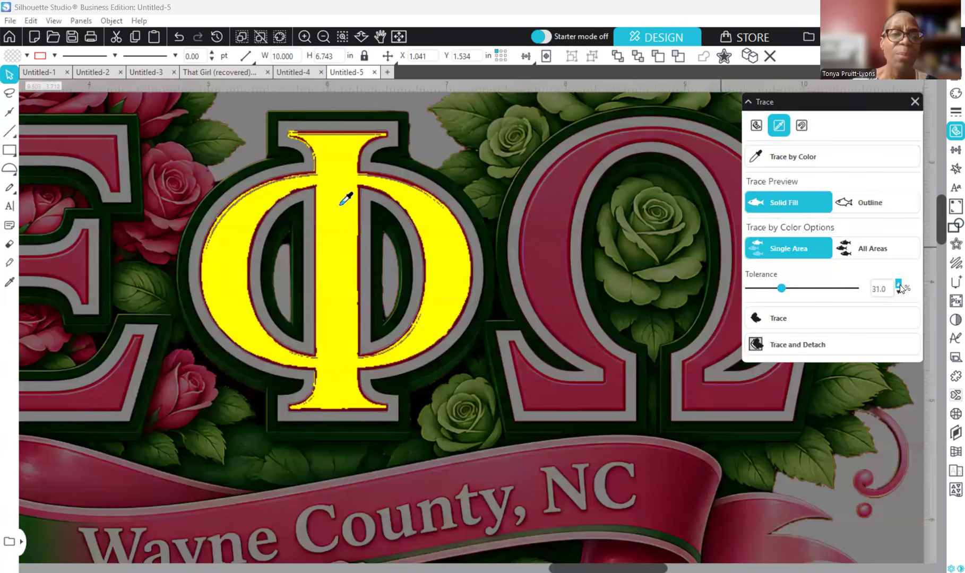
left_click(898, 285)
left_click(898, 286)
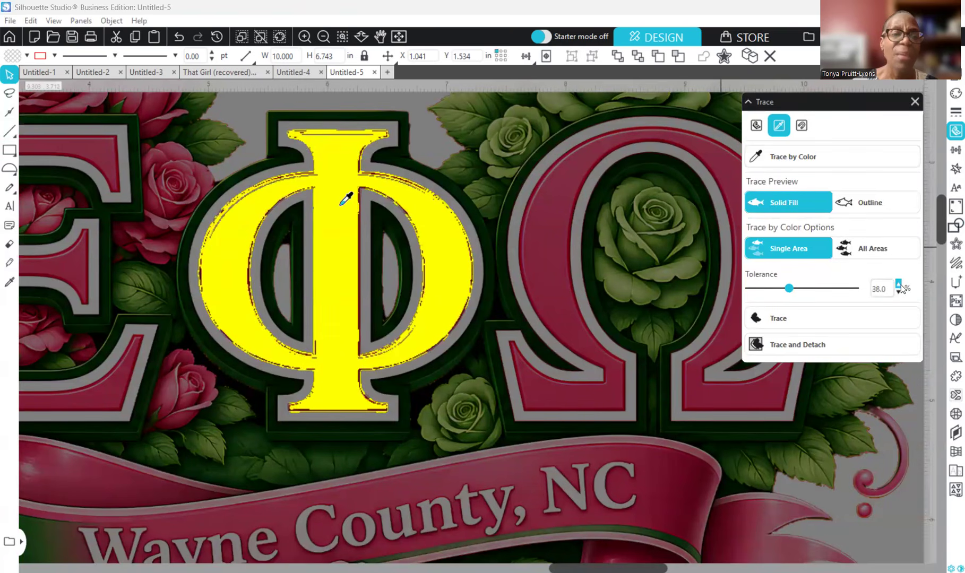
left_click(898, 286)
left_click(898, 286)
left_click(899, 285)
left_click(899, 285)
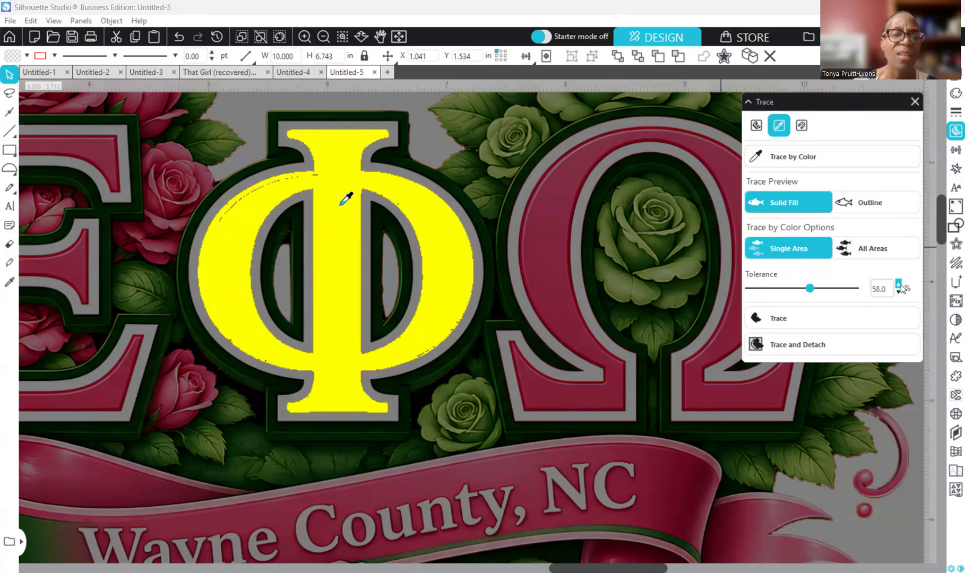
left_click(898, 286)
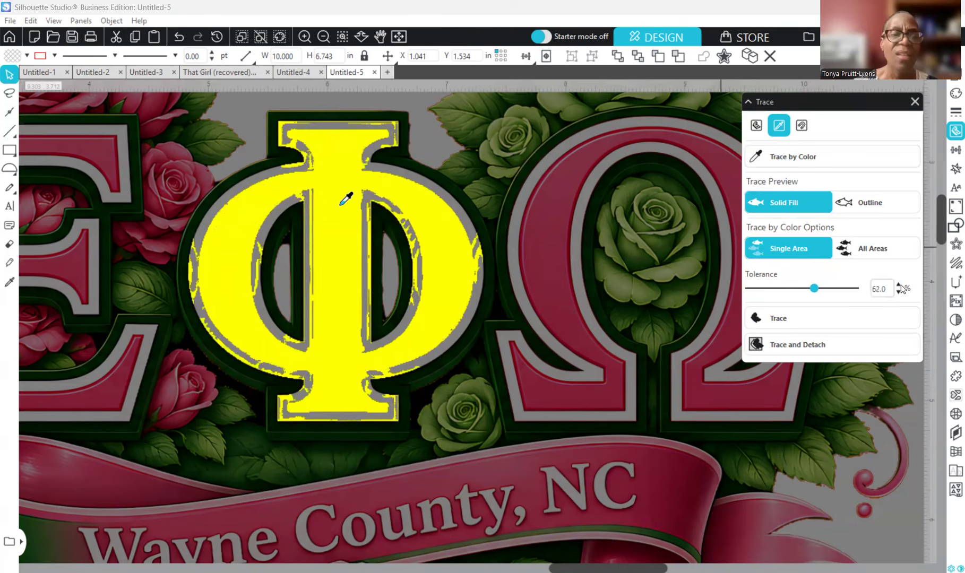
left_click(898, 285)
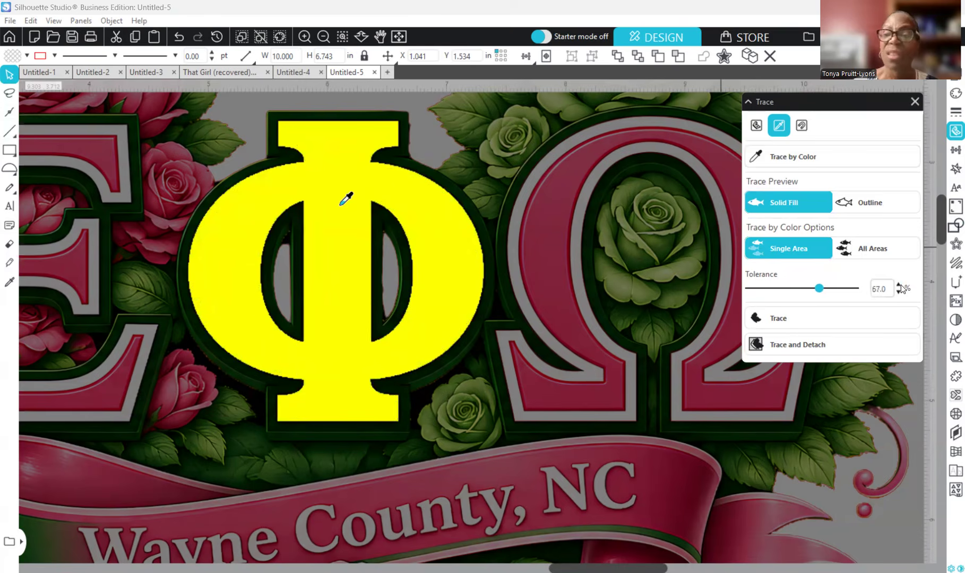
Test the upper limit of the Φ trace by raising the tolerance to 93%
left_click(898, 285)
left_click(898, 285)
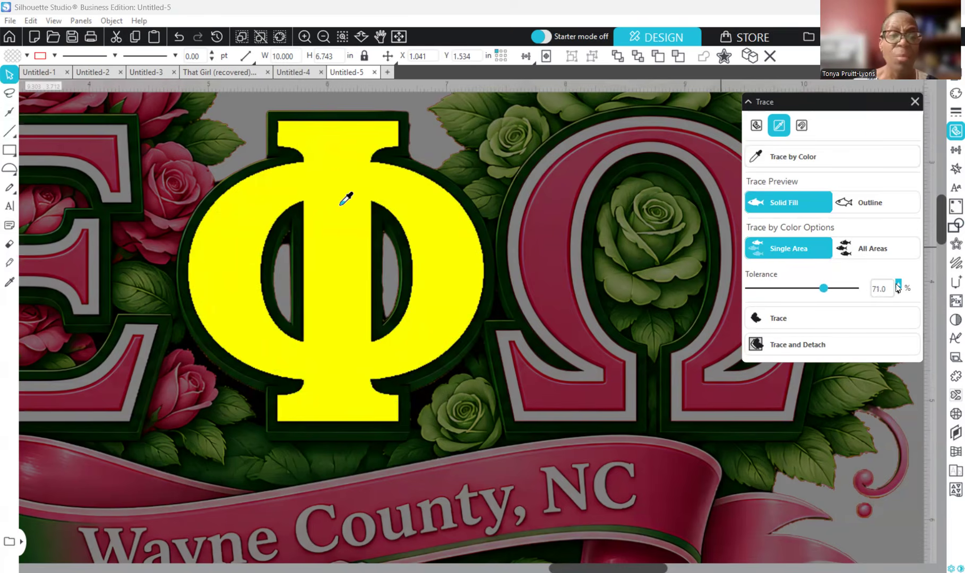
left_click(897, 285)
left_click(898, 286)
left_click(897, 285)
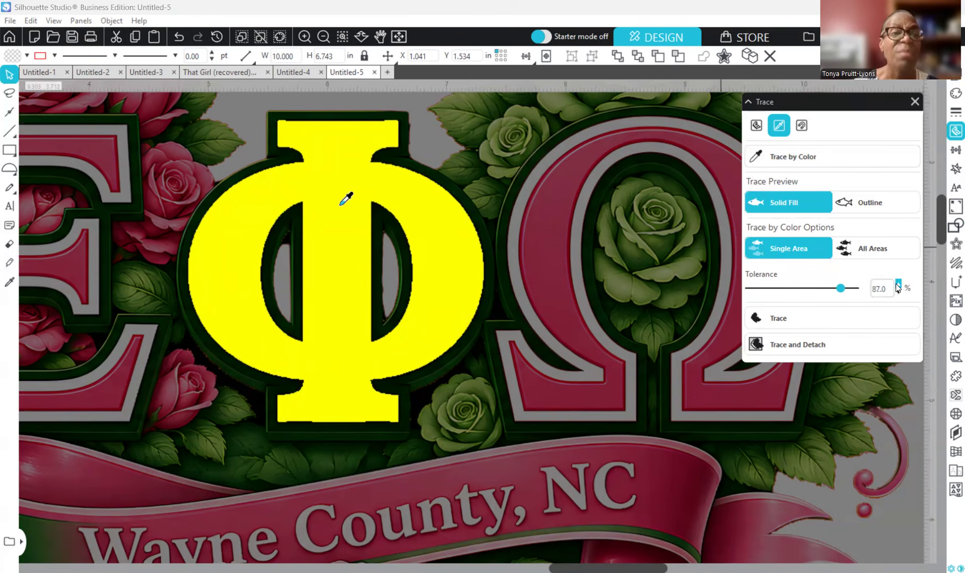
left_click(897, 286)
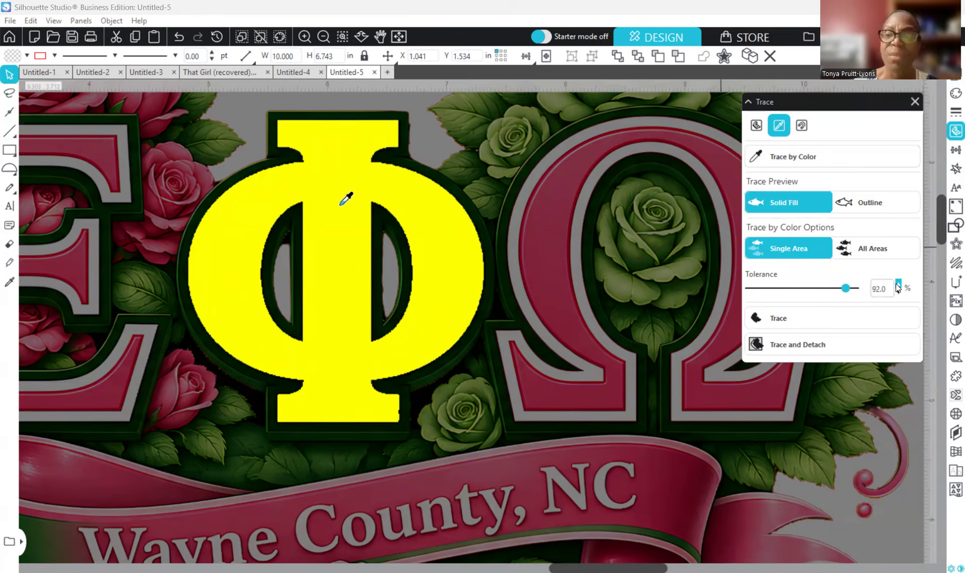
left_click(898, 285)
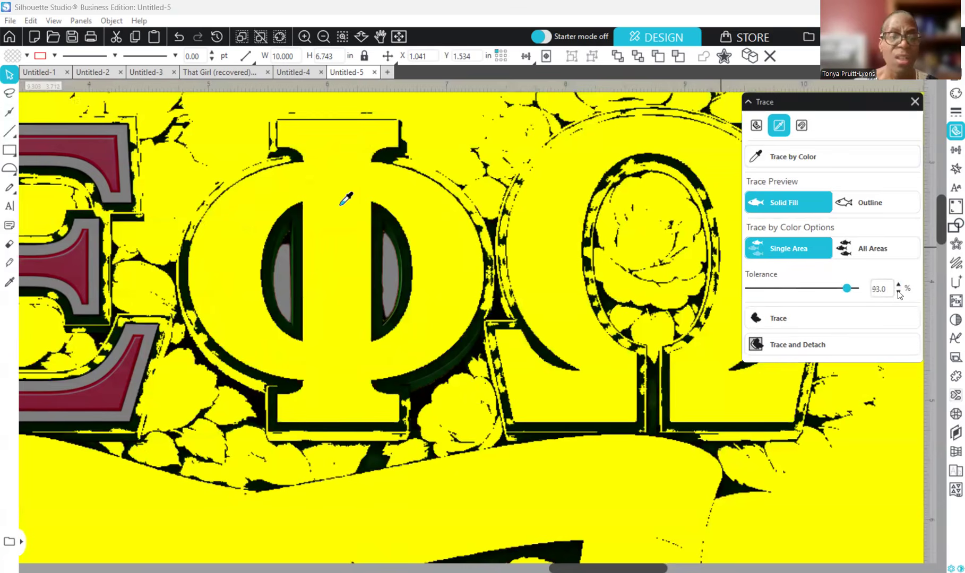
Bring the Φ trace tolerance down to 88% and back up to 89% to compare the selection edges
left_click(898, 292)
left_click(897, 292)
left_click(897, 293)
left_click(898, 292)
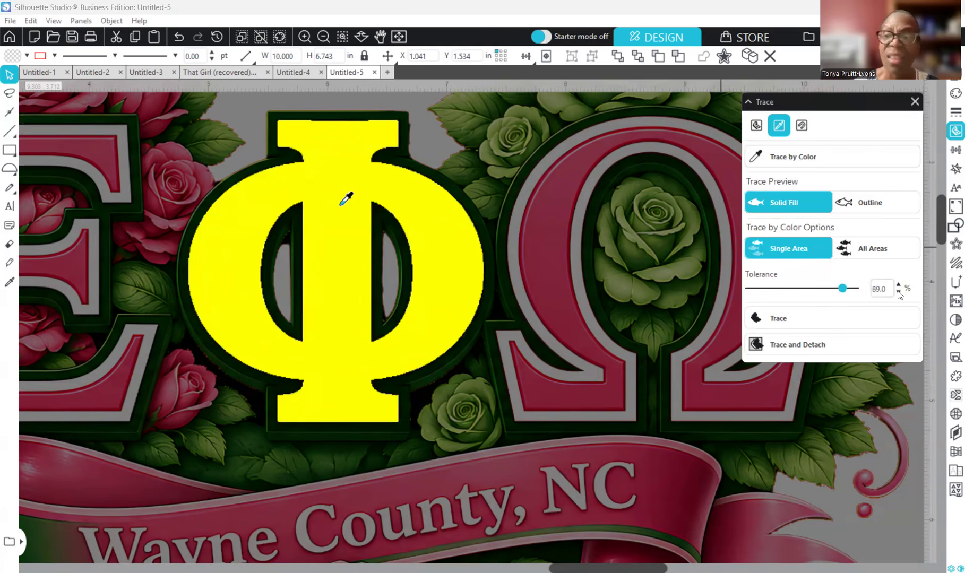
left_click(898, 293)
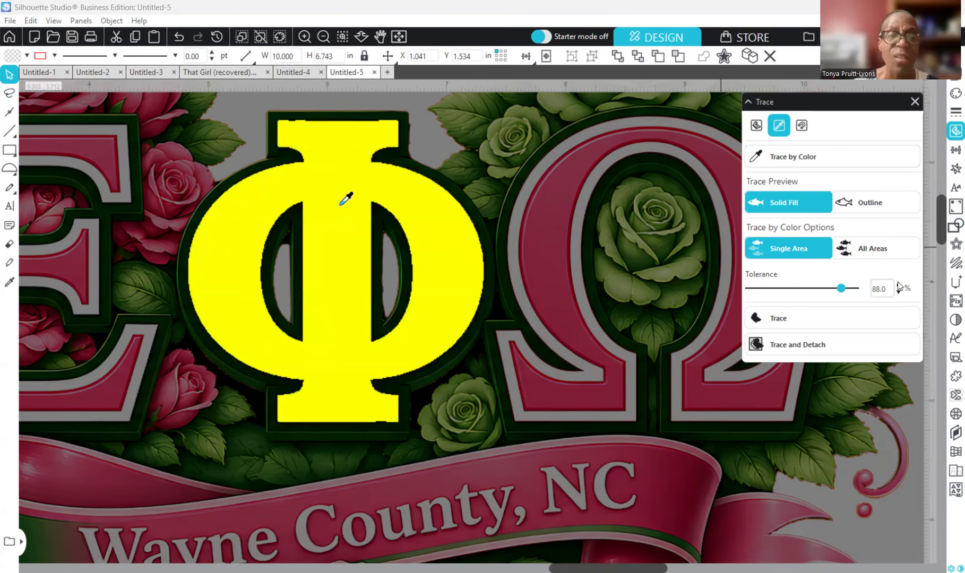
left_click(897, 284)
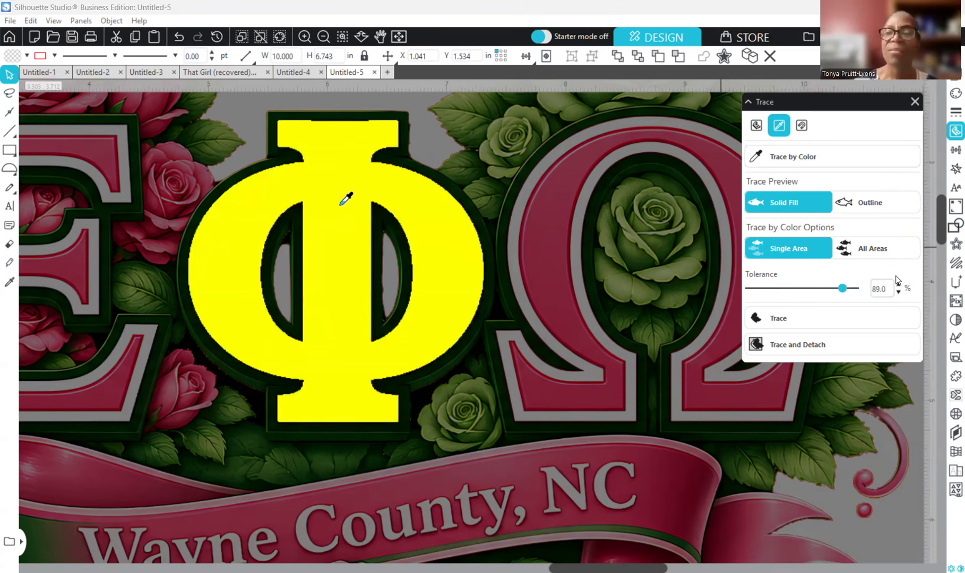
Check 93% tolerance once more, settle on 91%, and trace the letter Φ including its white border
left_click(897, 286)
left_click(897, 286)
left_click(898, 286)
left_click(898, 286)
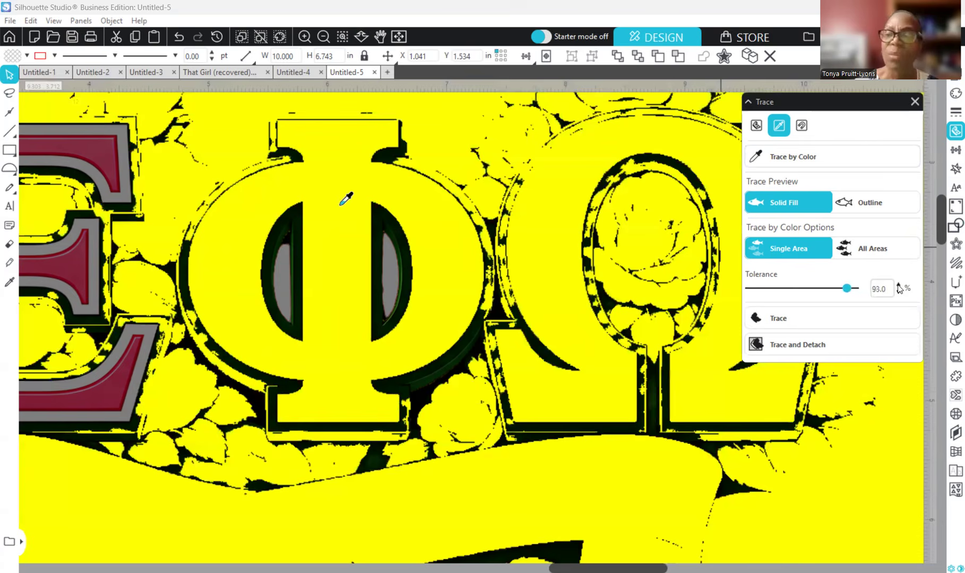
left_click(897, 293)
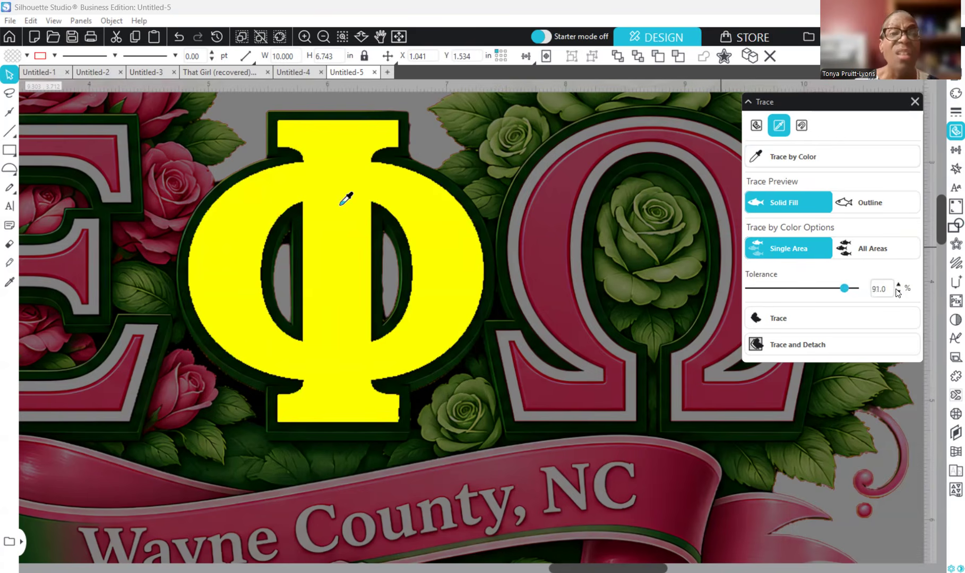
left_click(897, 292)
left_click(898, 286)
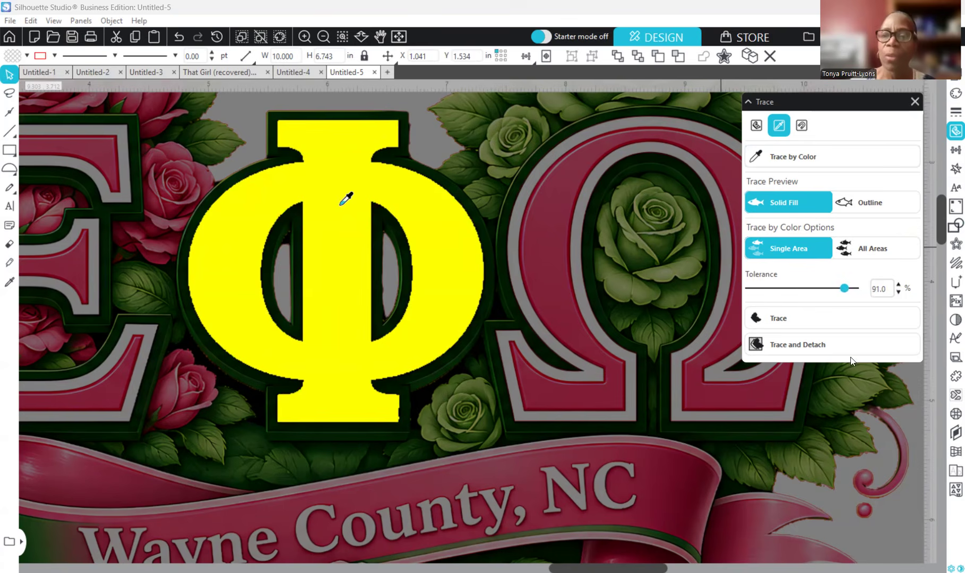
left_click(839, 320)
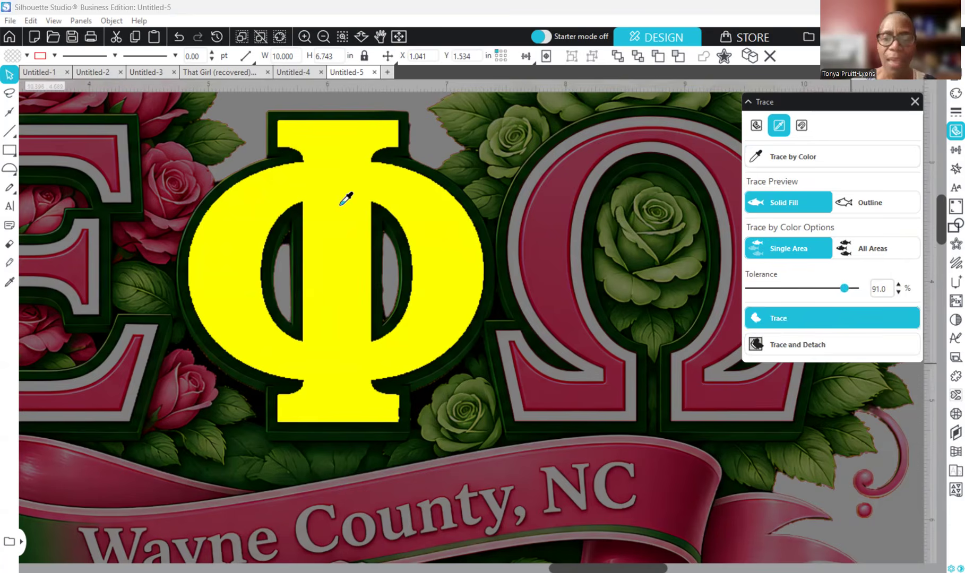
Sample the pink fill of the letter E for a new trace, raise the tolerance to 95%, and reduce it to 92%
left_click_drag(648, 567, 563, 550)
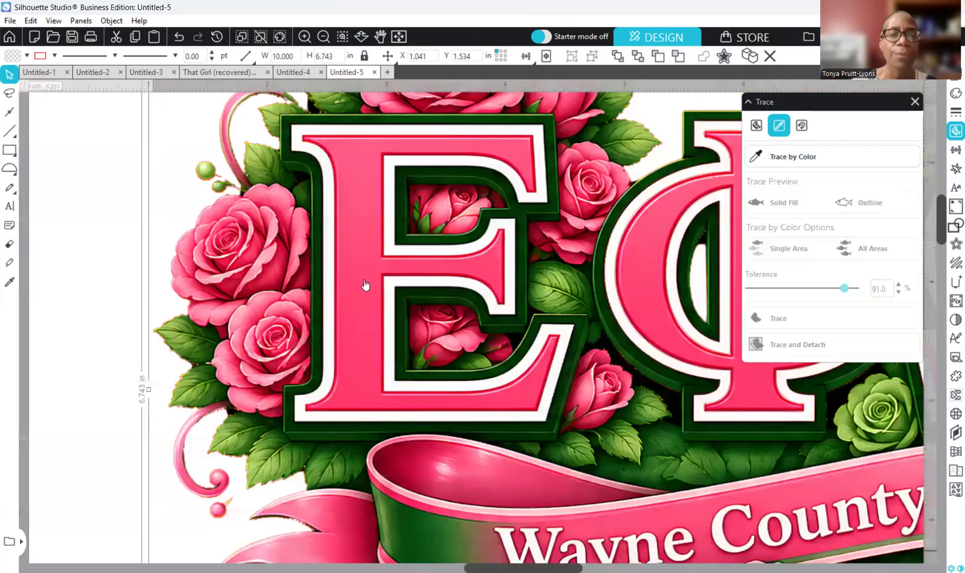
left_click(776, 165)
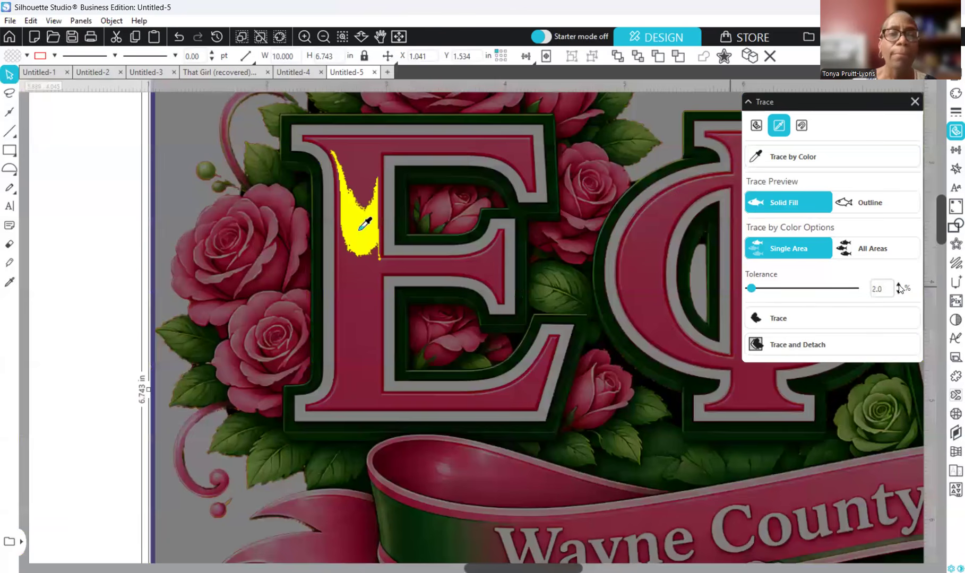
left_click(899, 285)
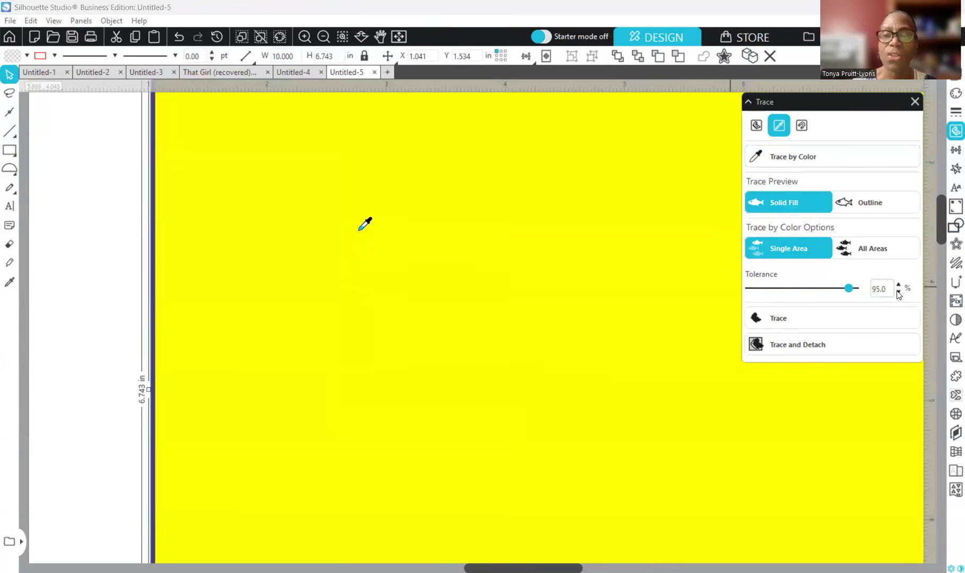
left_click(898, 293)
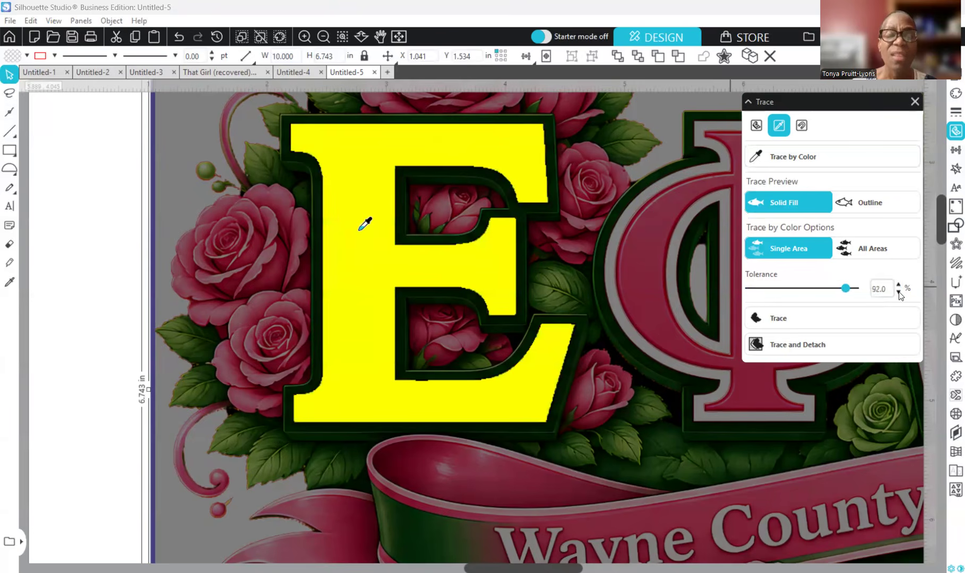
Try tolerances below 92% on the letter E to compare how its selection edges change
left_click(898, 293)
left_click(898, 293)
left_click(898, 293)
left_click(898, 294)
left_click(898, 293)
Raise the tolerance to 93% and trace the letter E including its white border
left_click(898, 285)
left_click(898, 286)
left_click(897, 286)
left_click(898, 285)
left_click(898, 285)
left_click(897, 286)
left_click(898, 286)
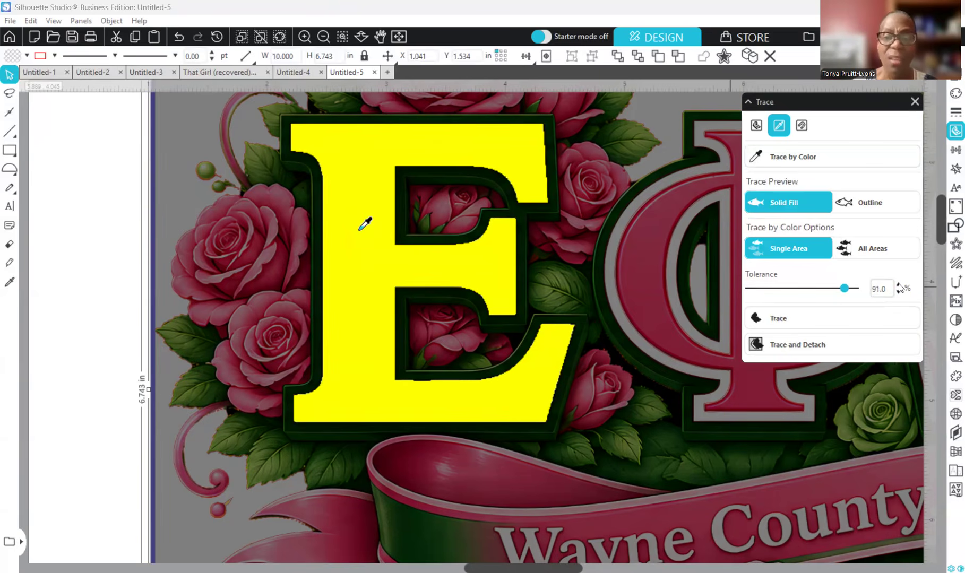
left_click(898, 286)
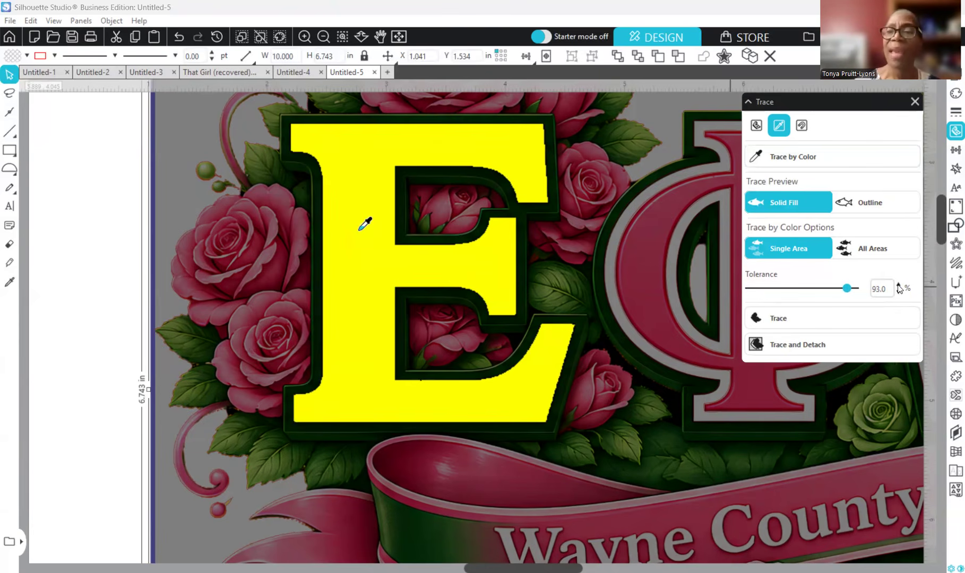
left_click(789, 317)
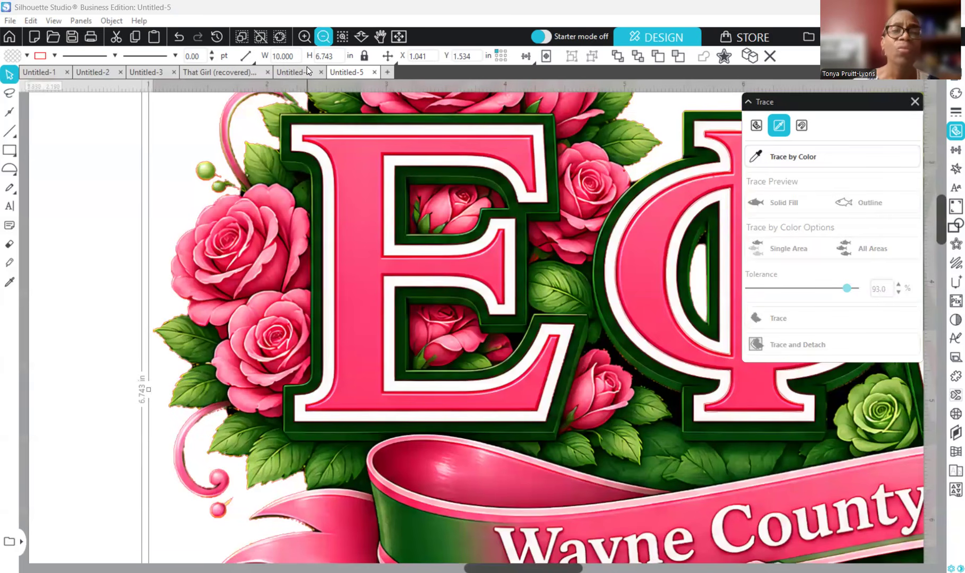
Move the floral design image off the page to its right side, leaving the traced letter outlines in place
left_click(323, 37)
left_click(323, 37)
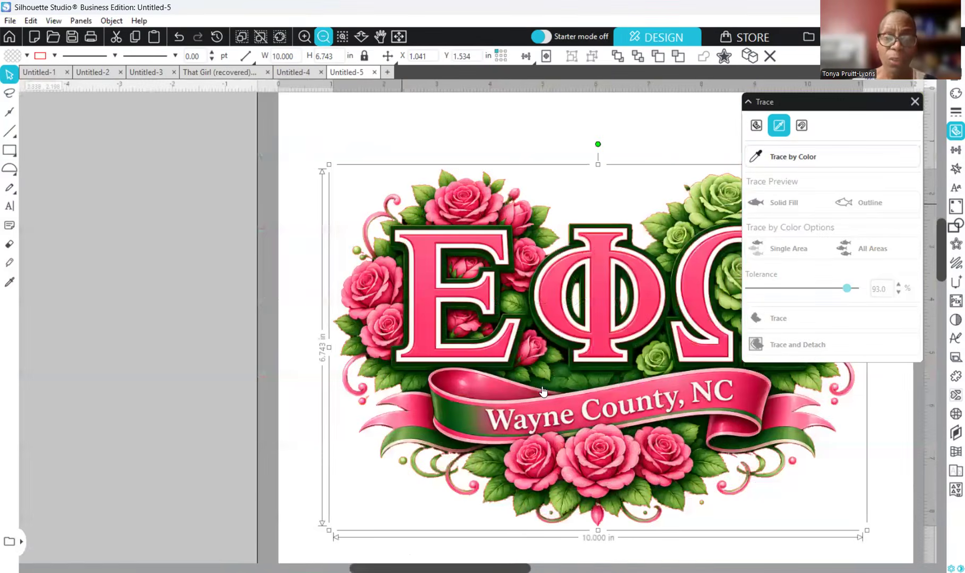
left_click(323, 37)
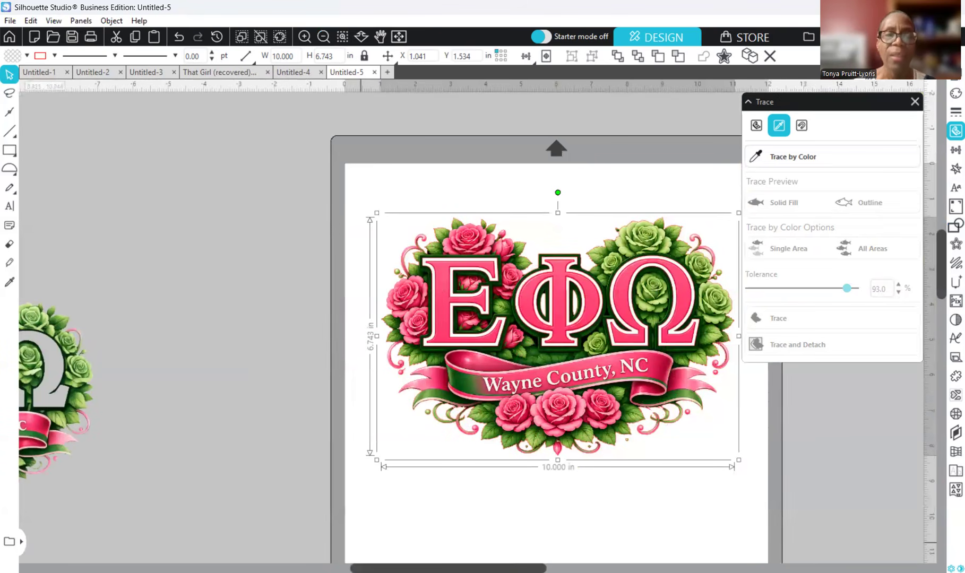
scroll(482, 377, "right", 3)
mouse_move(482, 376)
left_mouse_down()
mouse_move(796, 443)
mouse_move(905, 412)
left_mouse_up()
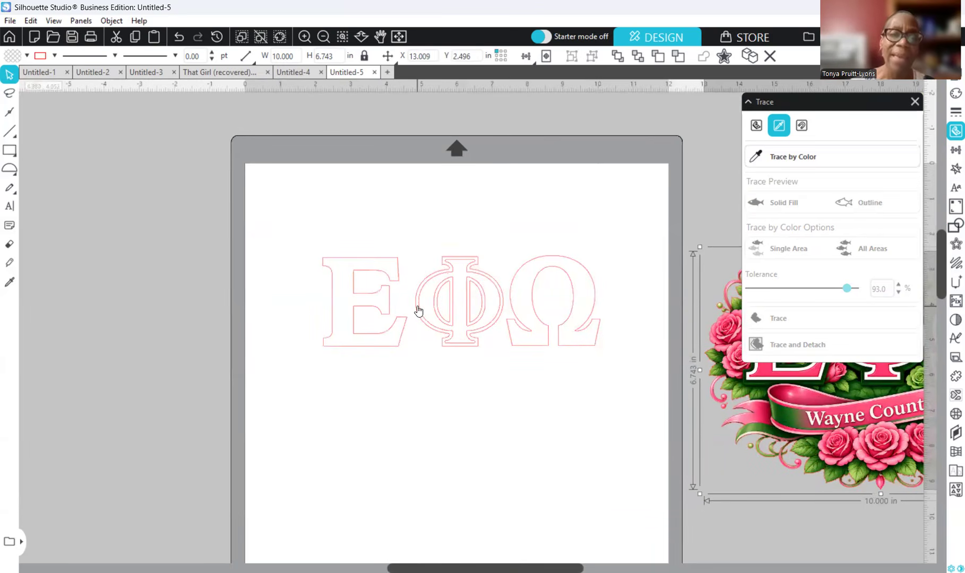
Pull the extra inner Φ outline out below the letters and delete it
left_click(463, 348)
left_click_drag(463, 346, 471, 461)
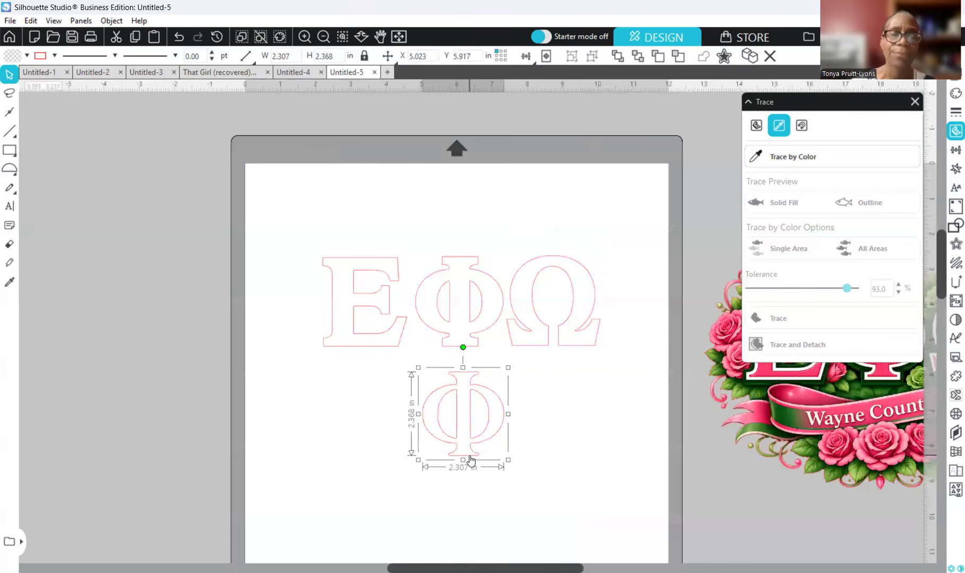
key("Delete")
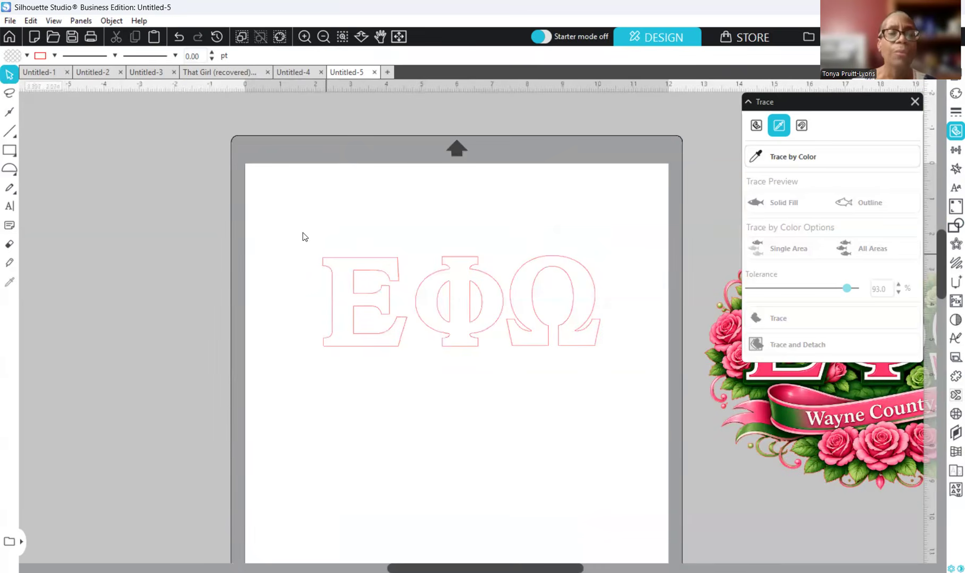
Open the E outline for point editing, switch to the Φ outline, and simplify the Φ's nodes
left_click(333, 271)
double_click(333, 272)
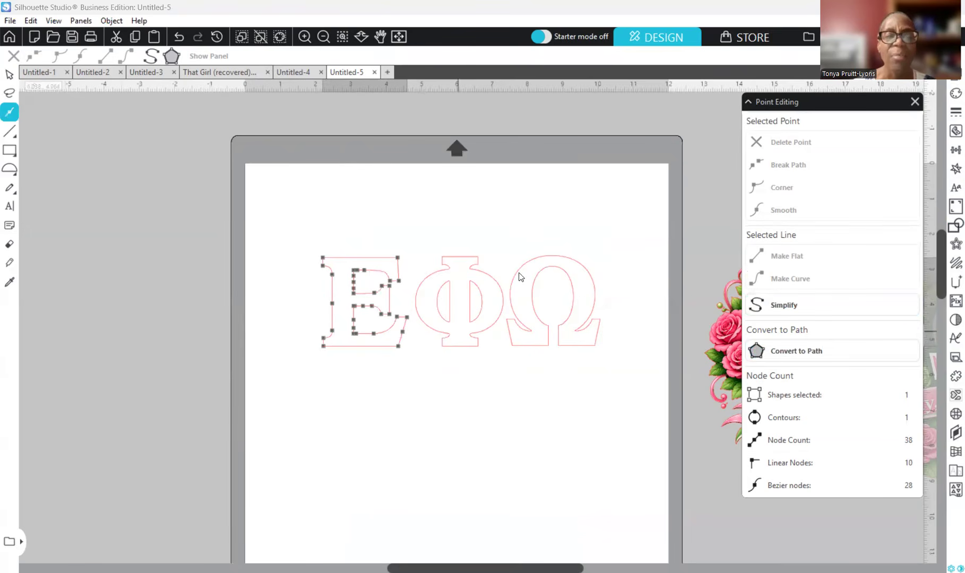
left_click(434, 292)
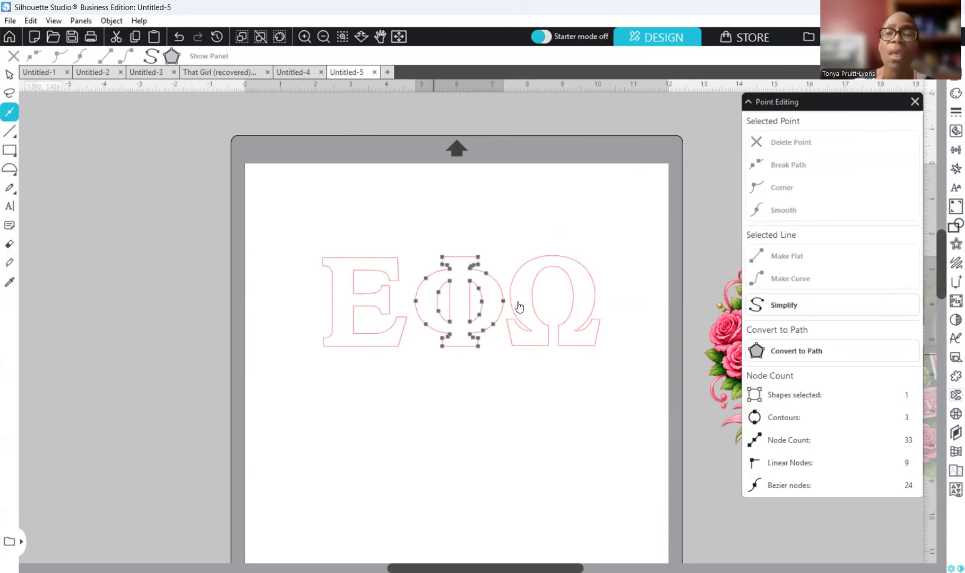
left_click(795, 303)
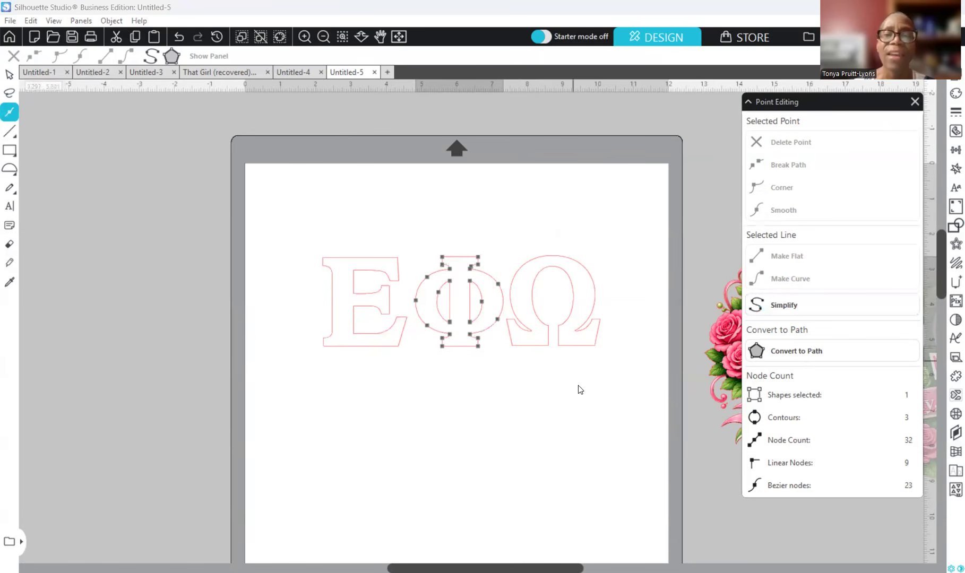
Open the Ω outline for point editing and simplify its nodes
left_click(549, 328)
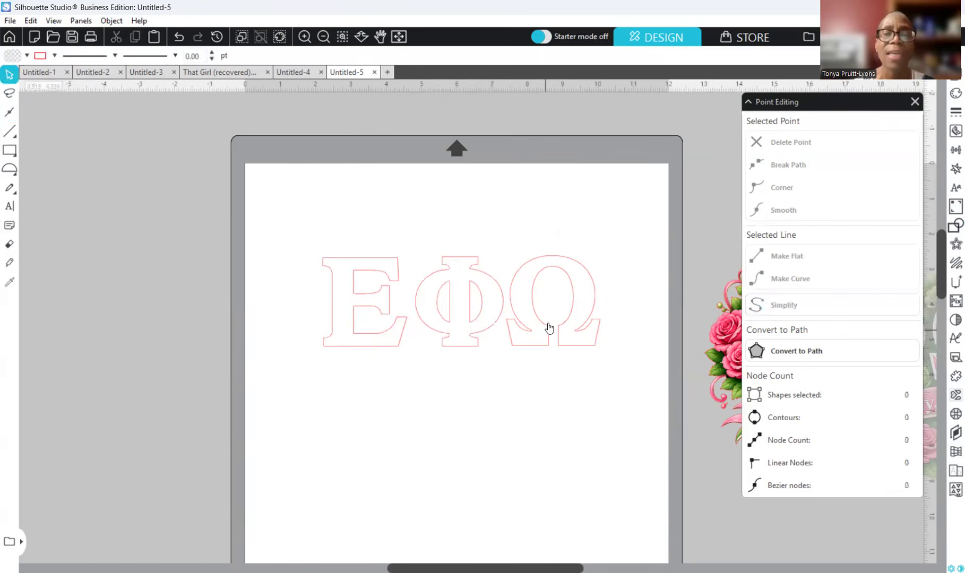
double_click(548, 328)
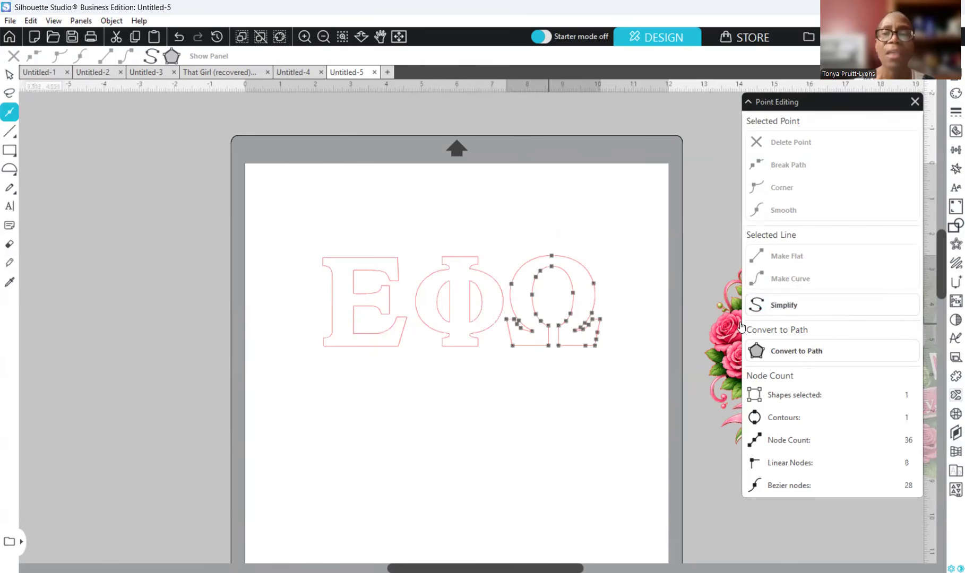
left_click(794, 304)
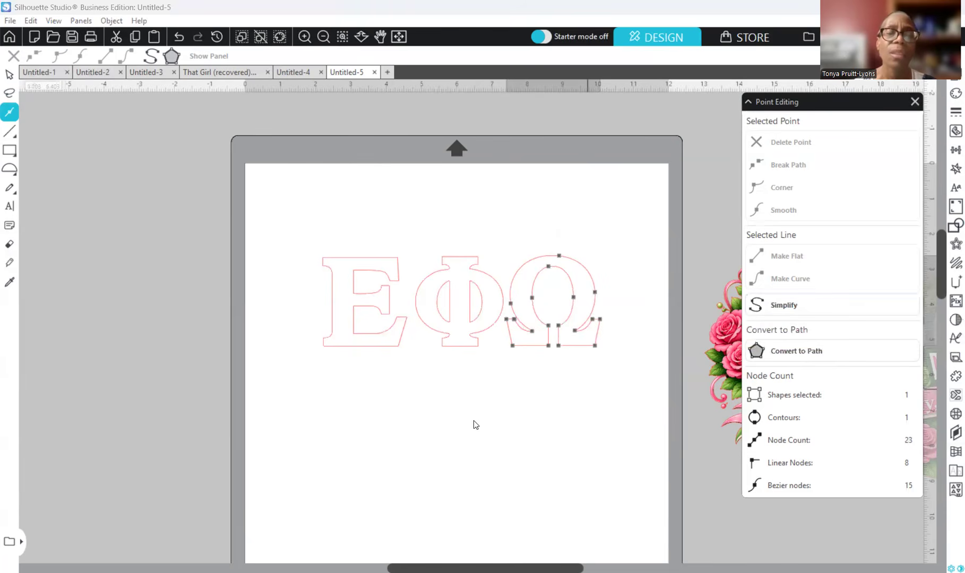
Leave point editing and examine the simplified E, Φ and Ω outlines up close for smoothness
left_click(354, 175)
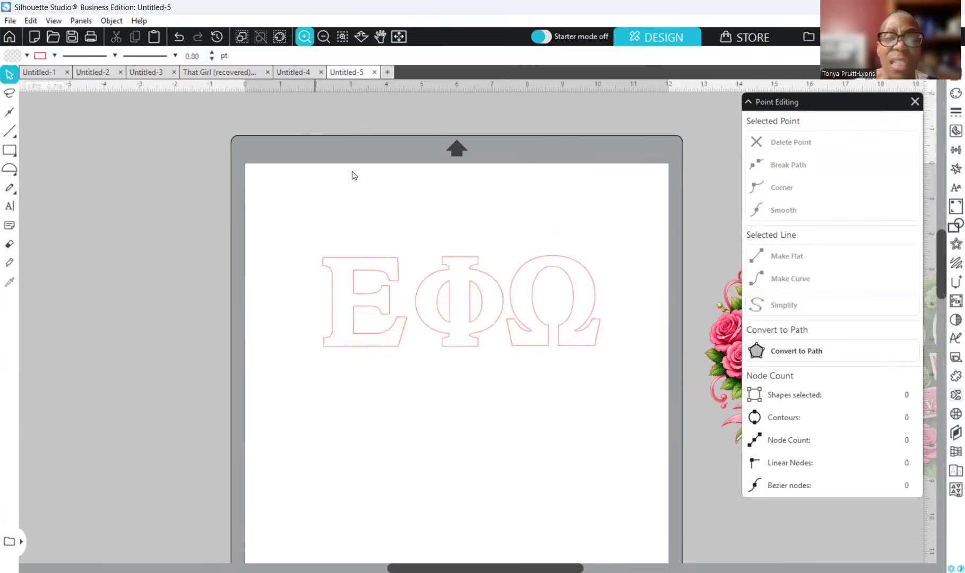
left_click(304, 37)
left_click(304, 37)
left_click(304, 37)
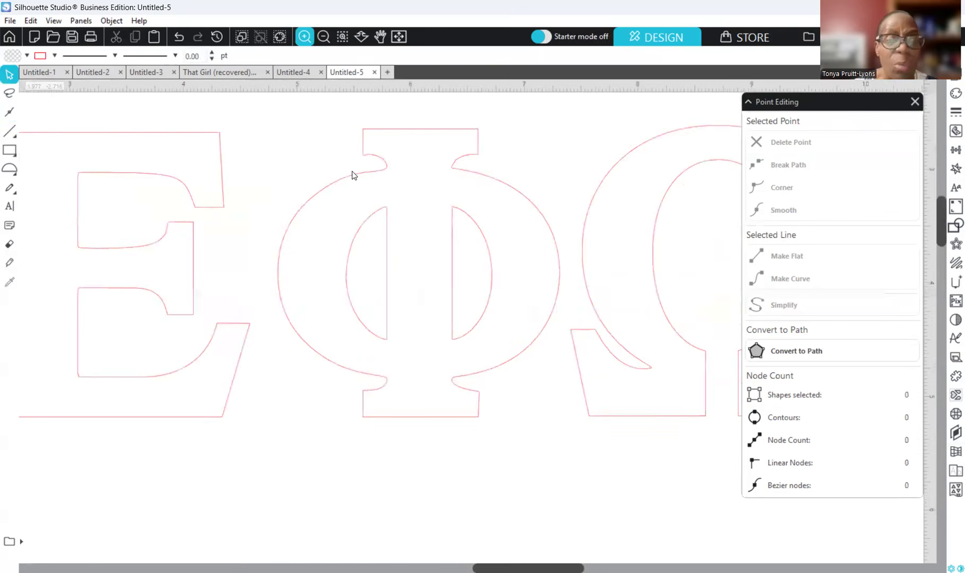
left_click_drag(555, 569, 504, 569)
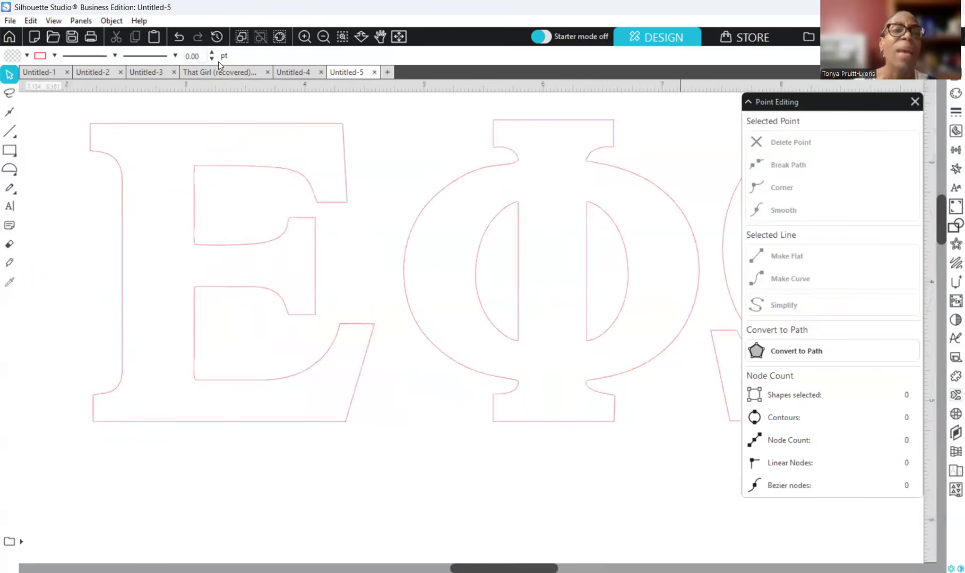
left_click(324, 37)
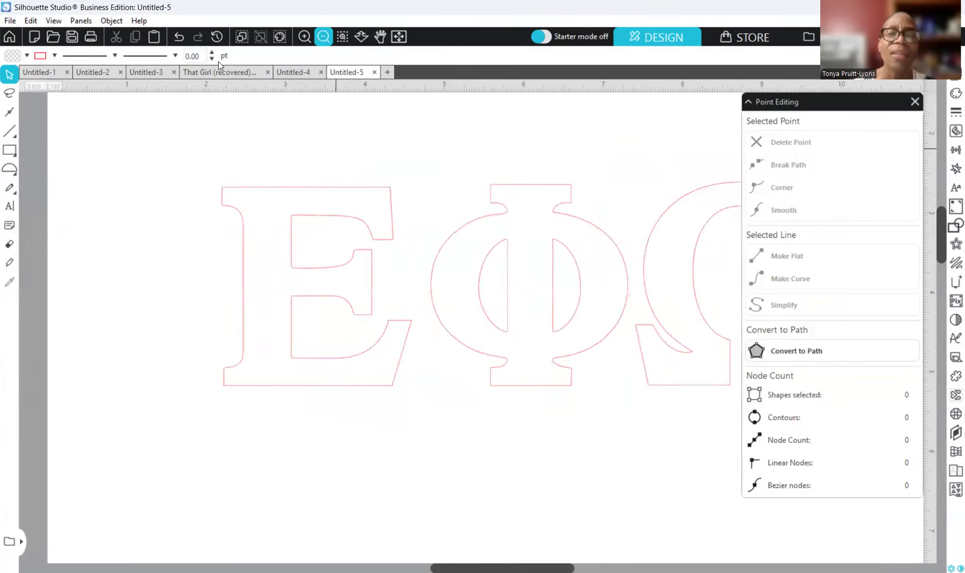
left_click(324, 36)
left_click(324, 37)
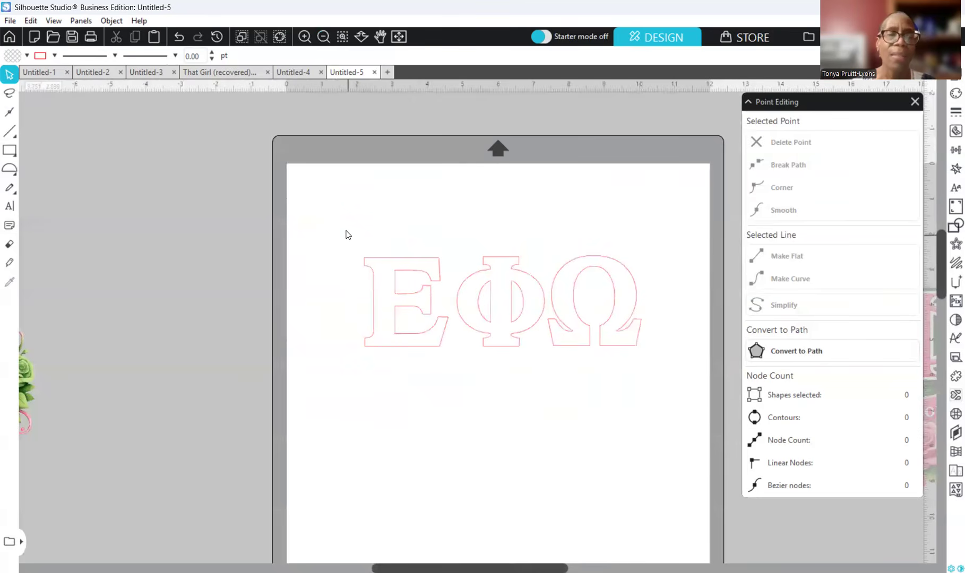
Group the three letter outlines and fill the group with solid orange
left_click_drag(346, 231, 677, 394)
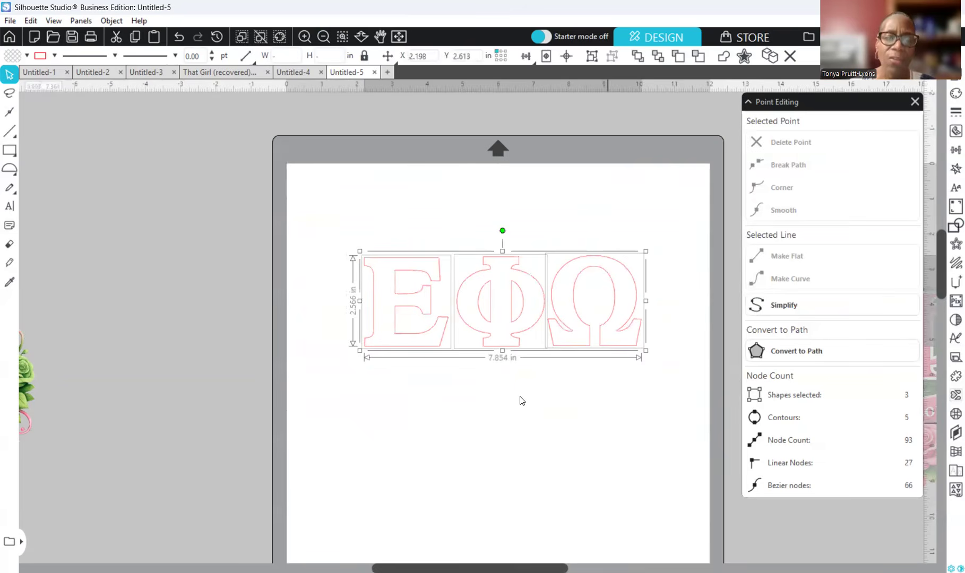
right_click(587, 266)
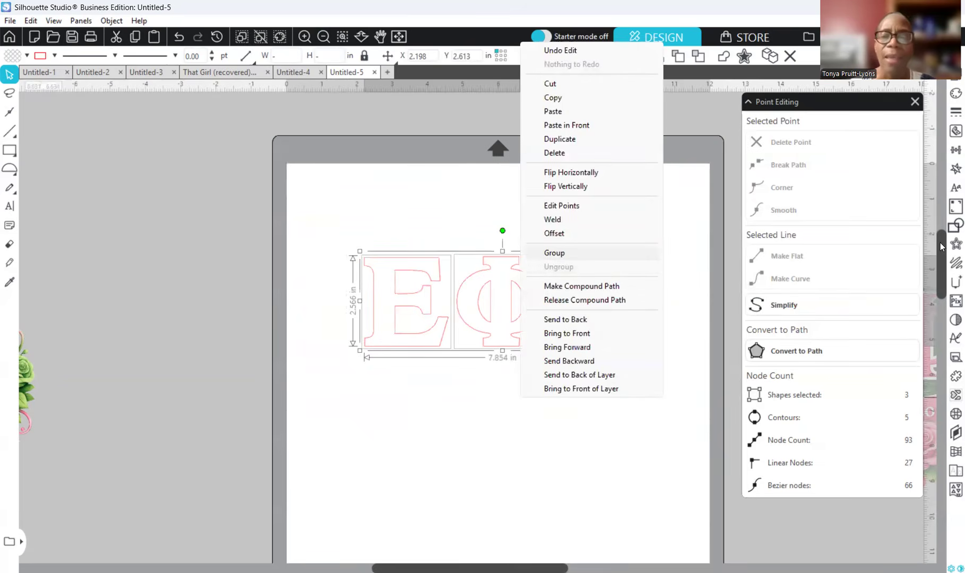
left_click(951, 95)
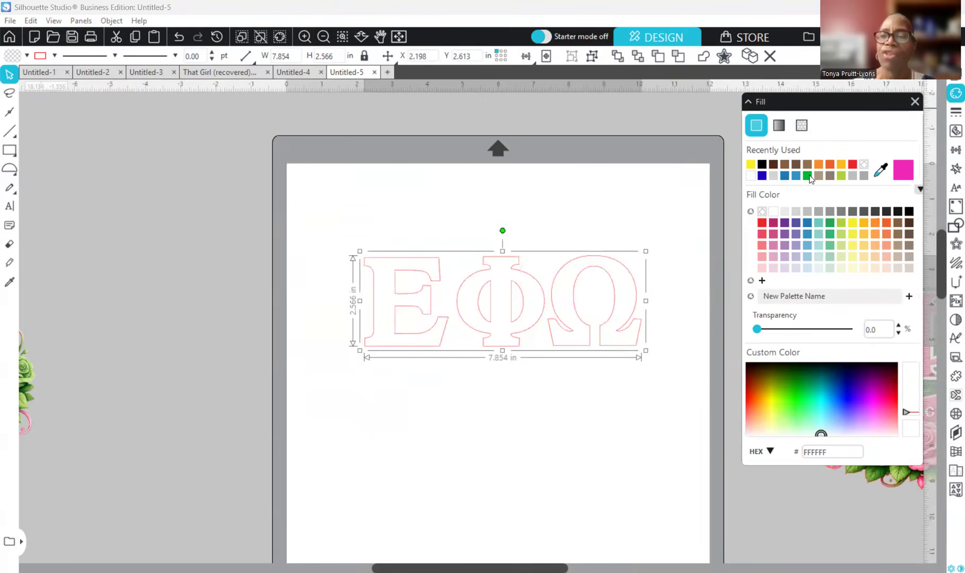
left_click(829, 223)
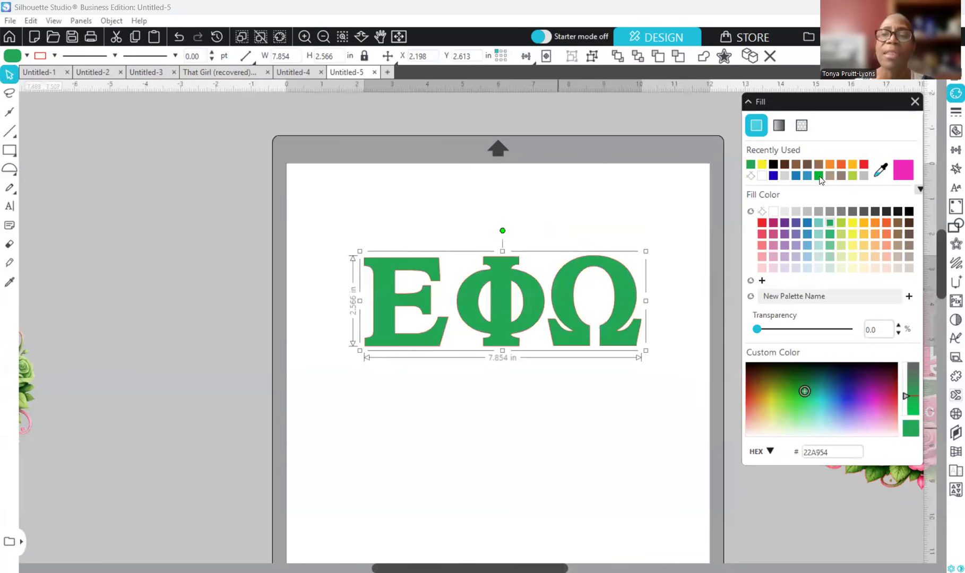
left_click(875, 223)
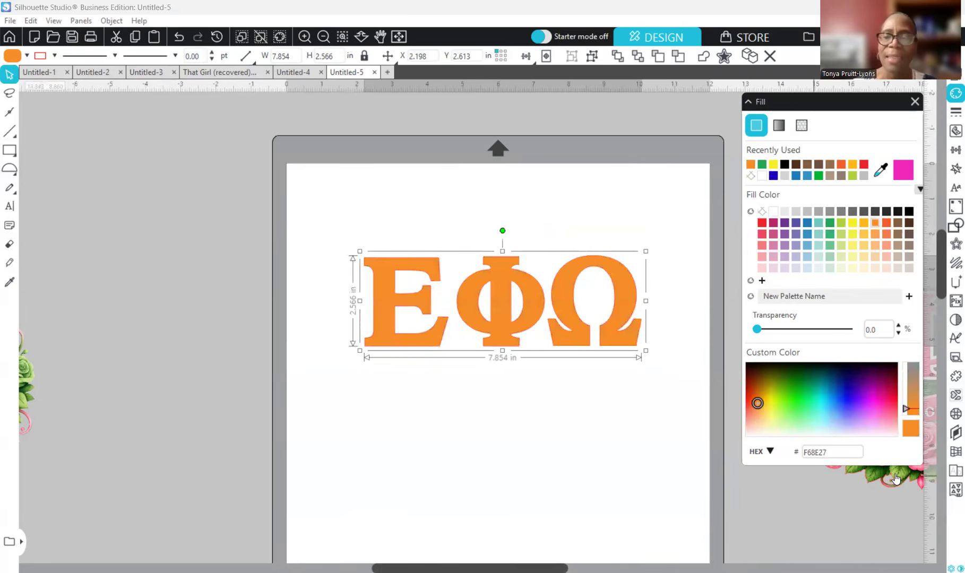
Move the floral design image back onto the page, aligning its letters beneath the orange ones
left_click(508, 463)
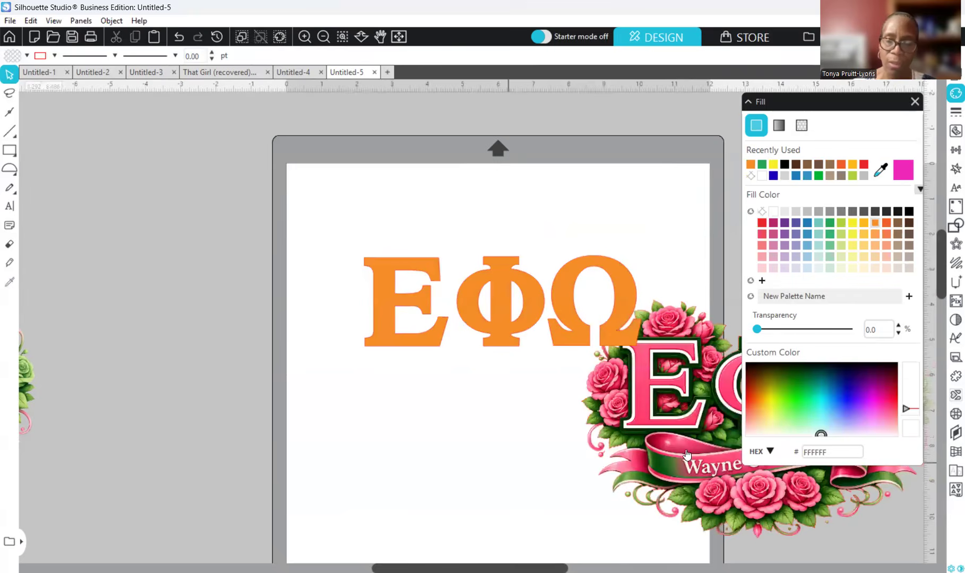
left_click_drag(472, 434, 511, 408)
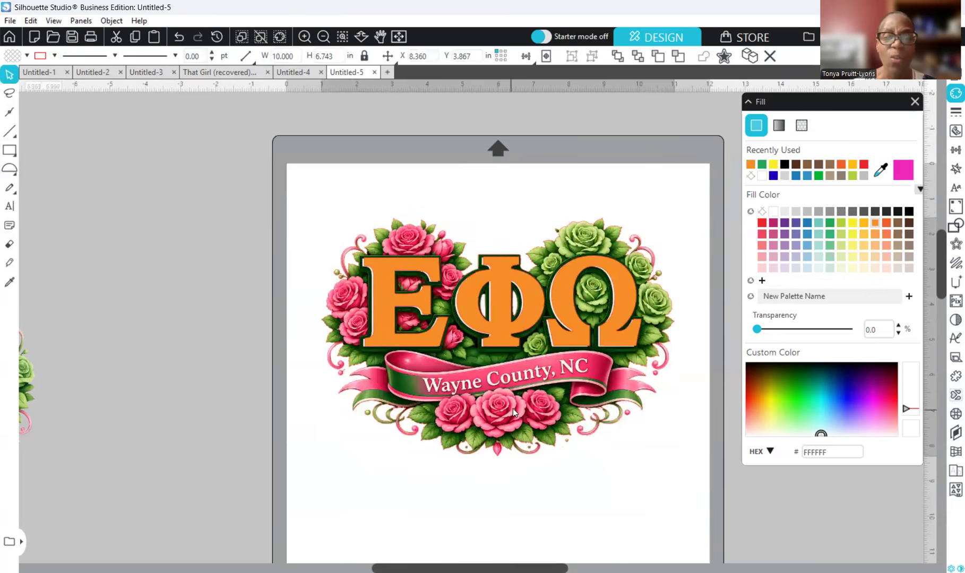
left_click_drag(514, 408, 511, 408)
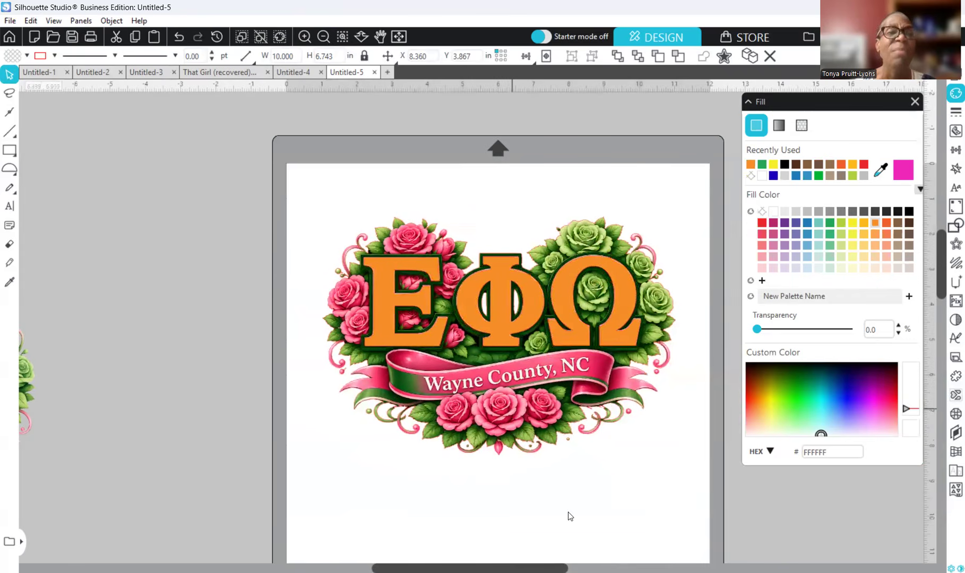
left_click(569, 515)
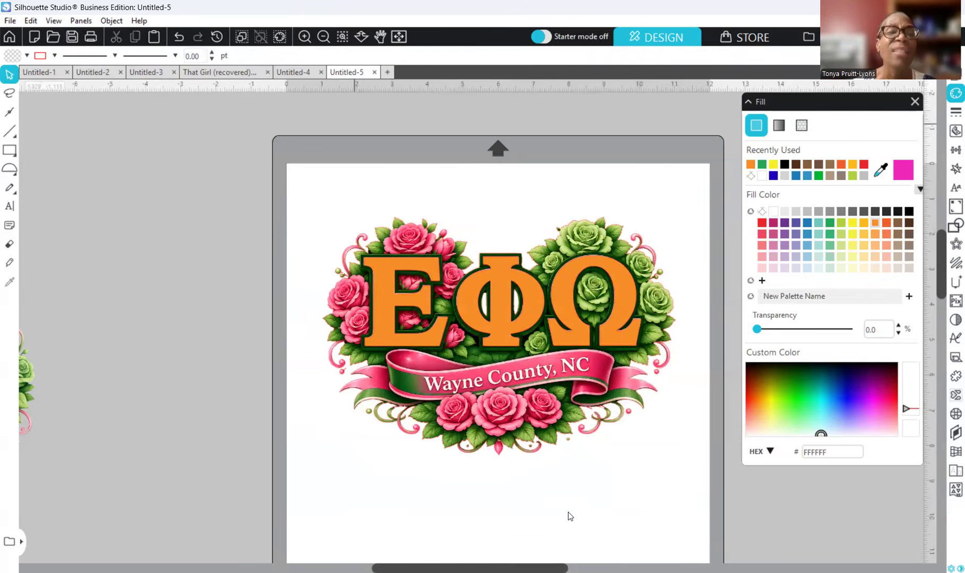
Nudge the orange letter group slightly left and up over the white borders, to X 2.182 in and Y 2.598 in
left_click(323, 37)
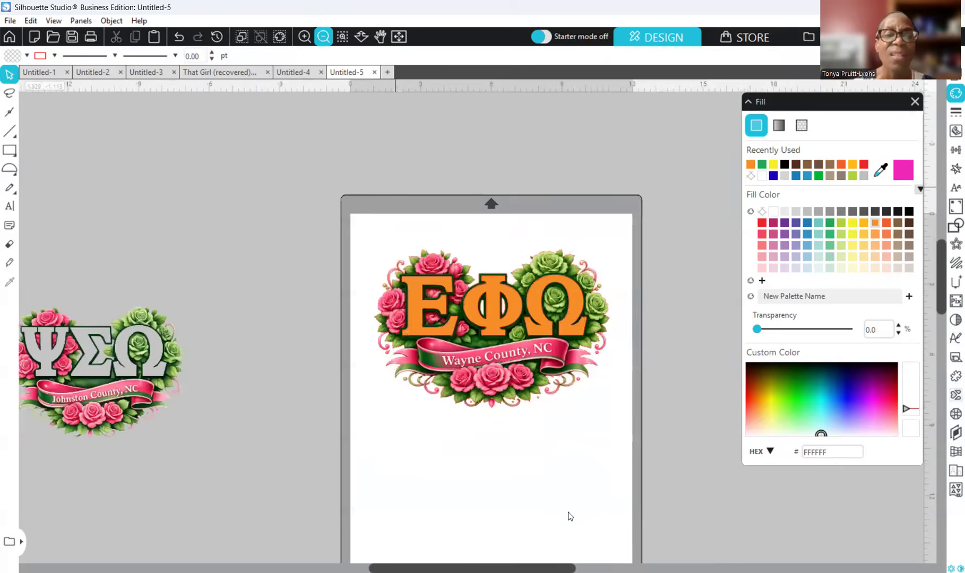
left_click(305, 37)
left_click(305, 37)
left_click(304, 36)
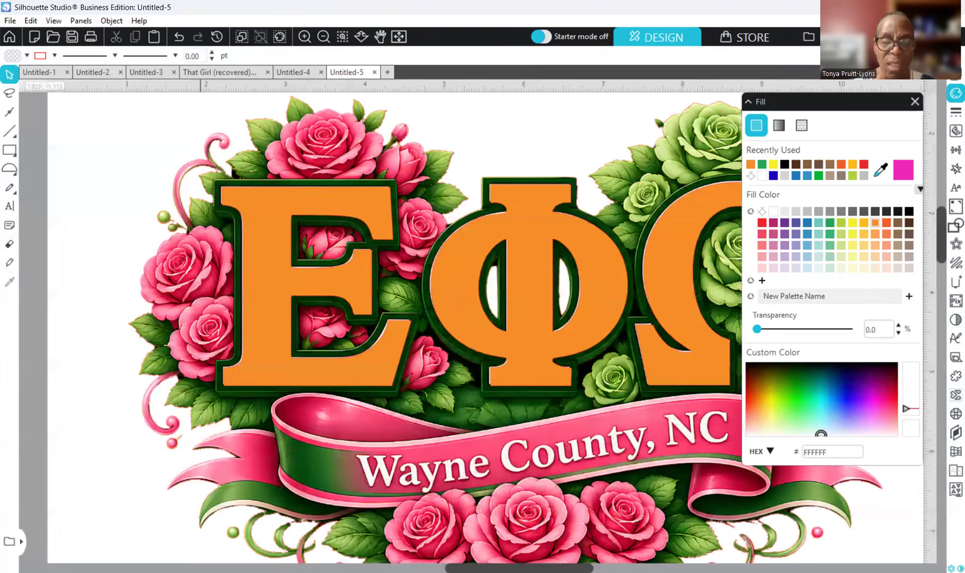
left_click_drag(515, 569, 508, 568)
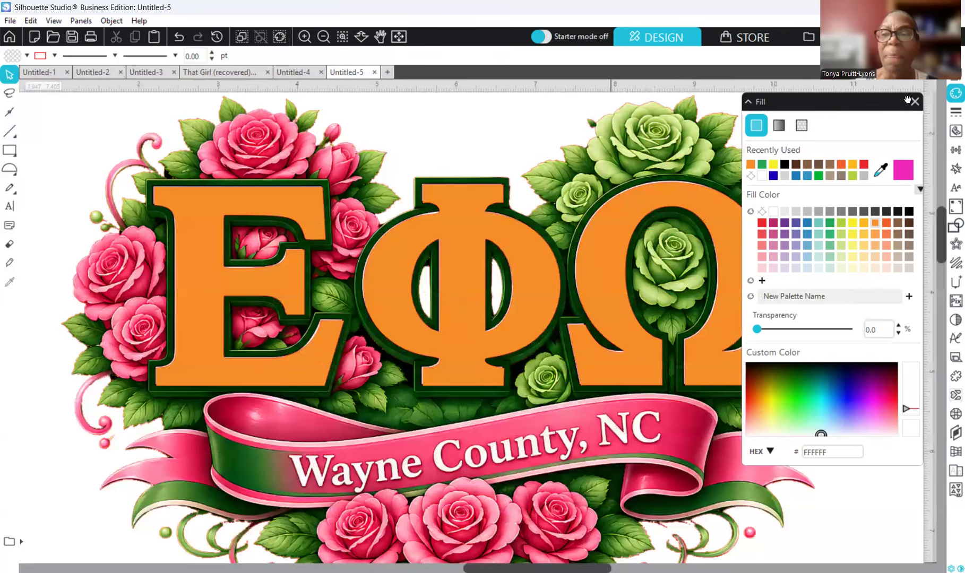
left_click(619, 232)
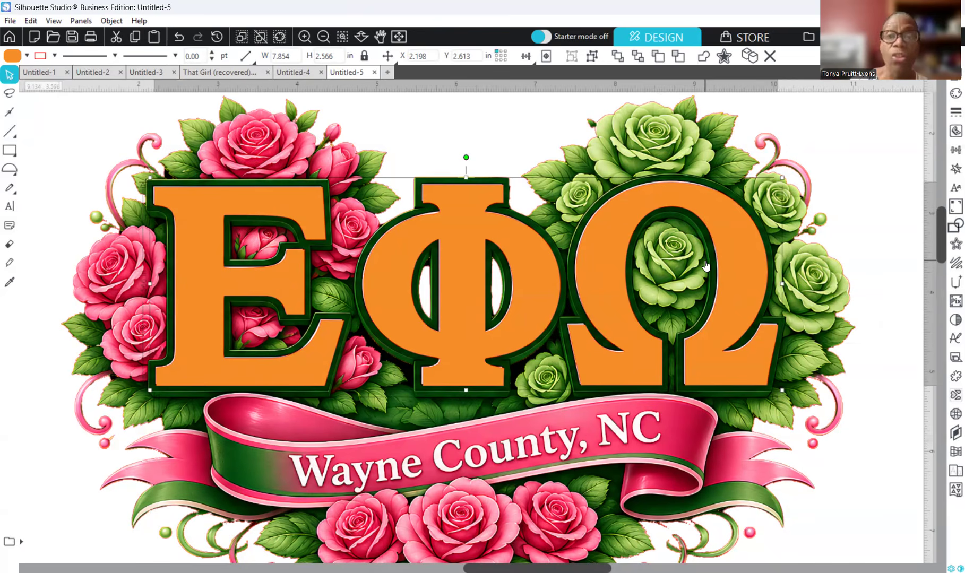
key("Left")
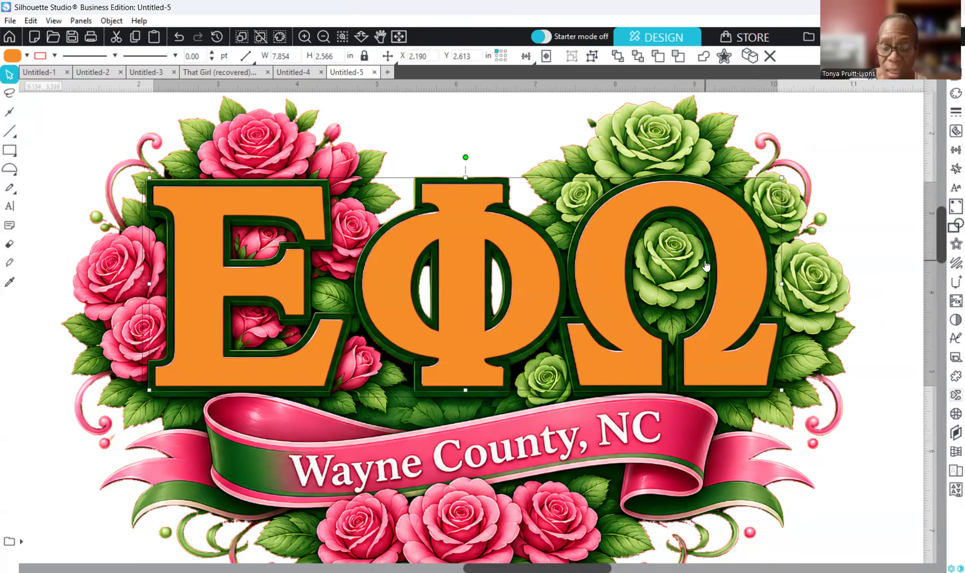
key("Up")
key("Up")
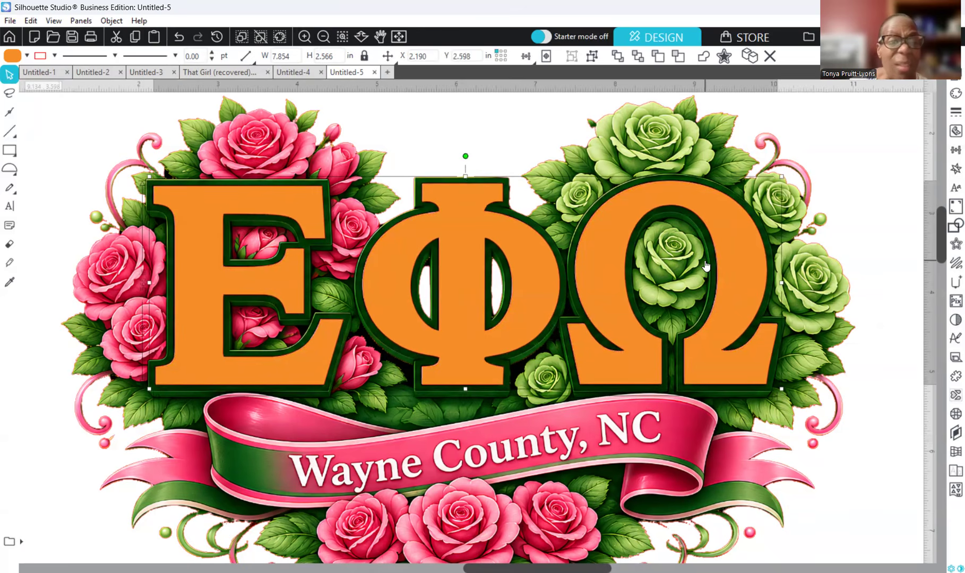
key("Left")
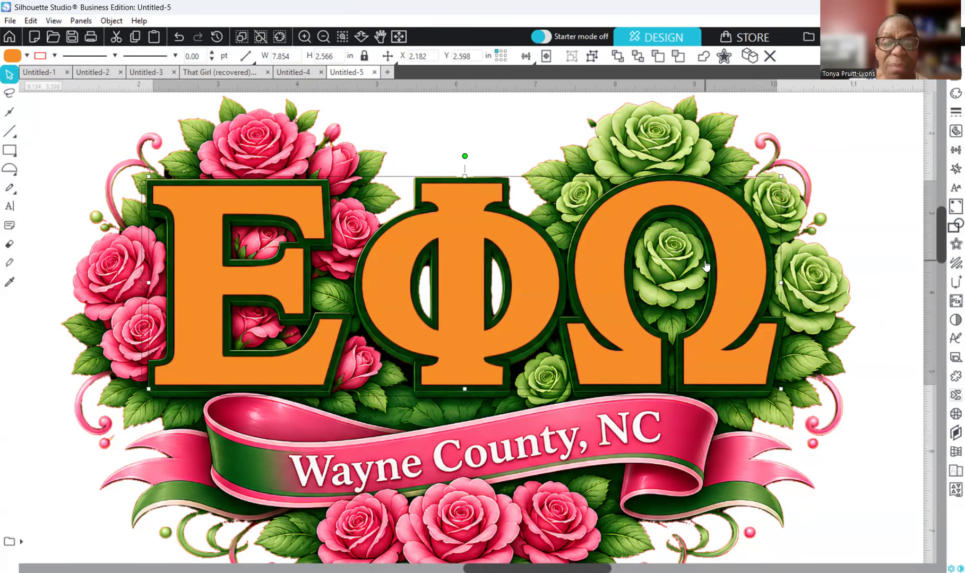
key("Down")
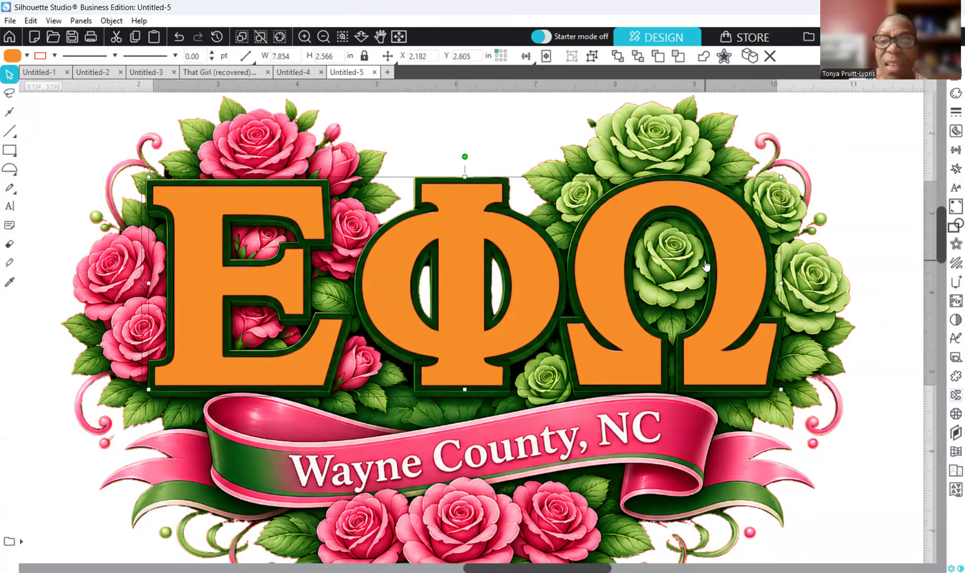
key("Up")
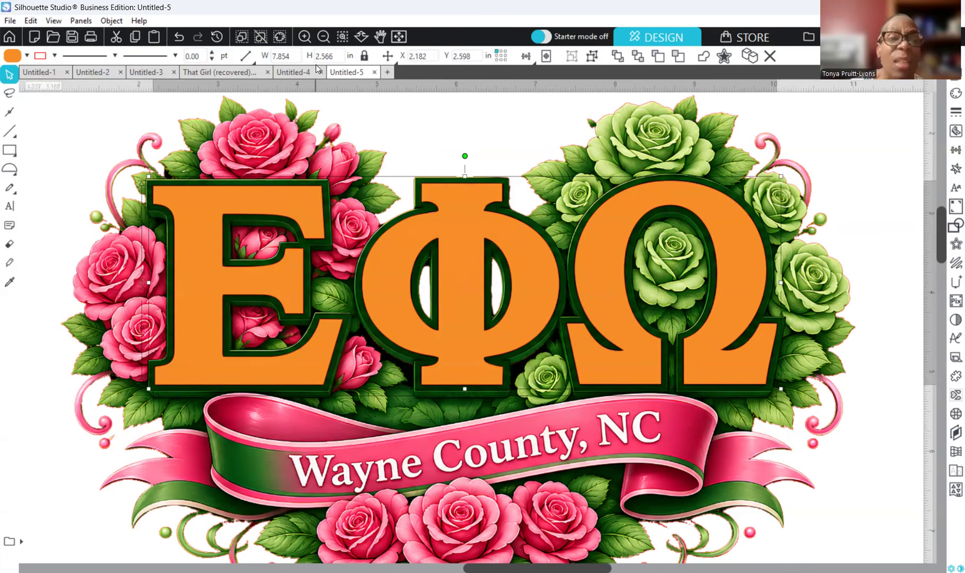
Examine the edges of the orange Φ and Ω up close for coverage of the white borders
left_click(304, 36)
left_click(304, 36)
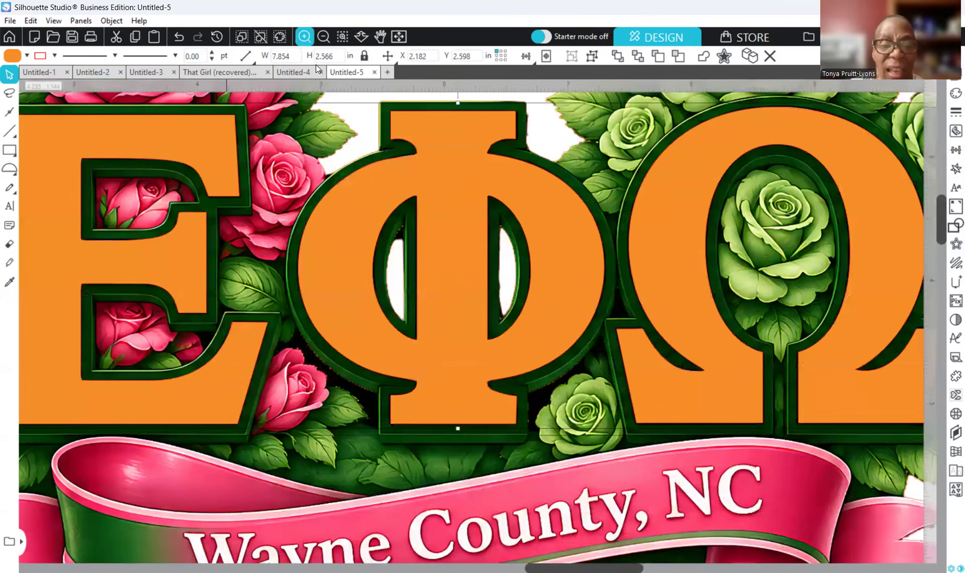
left_click(304, 37)
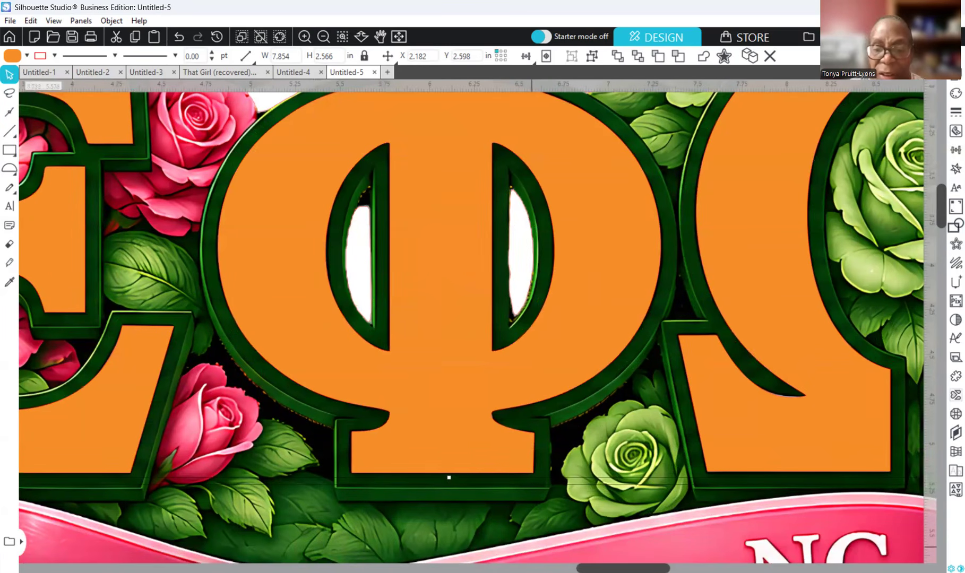
left_click_drag(610, 569, 637, 568)
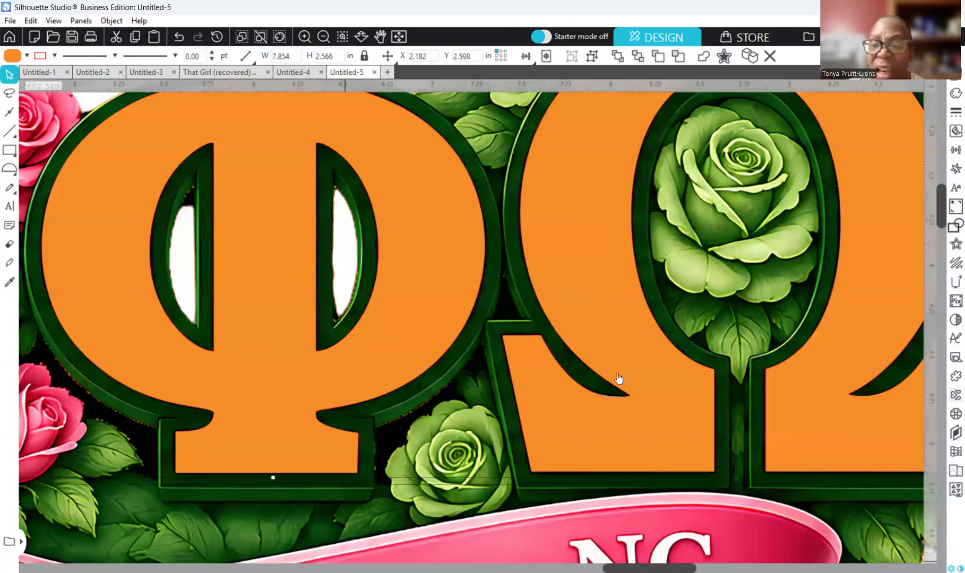
scroll(615, 379, "right", 5)
scroll(251, 187, "up", 2)
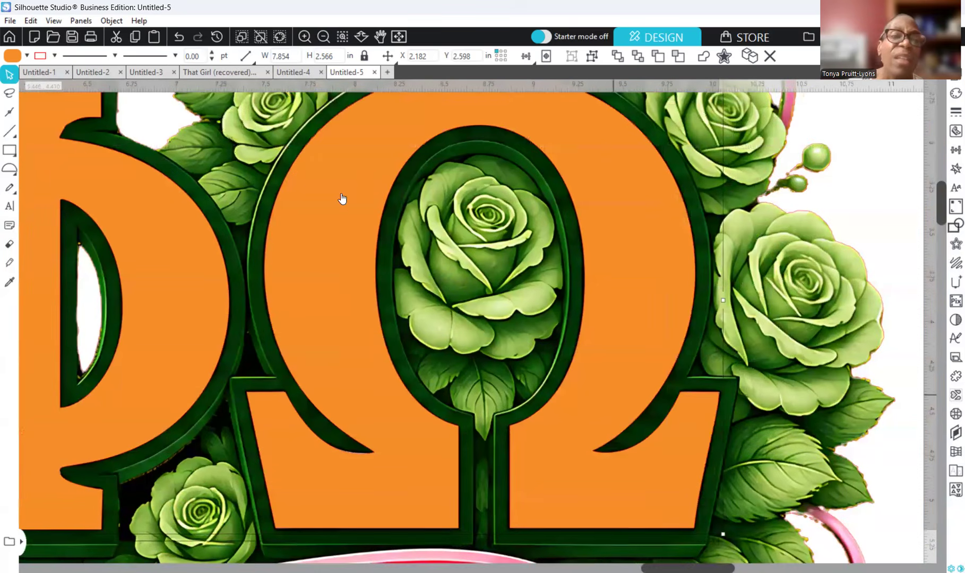
scroll(342, 200, "up", 2)
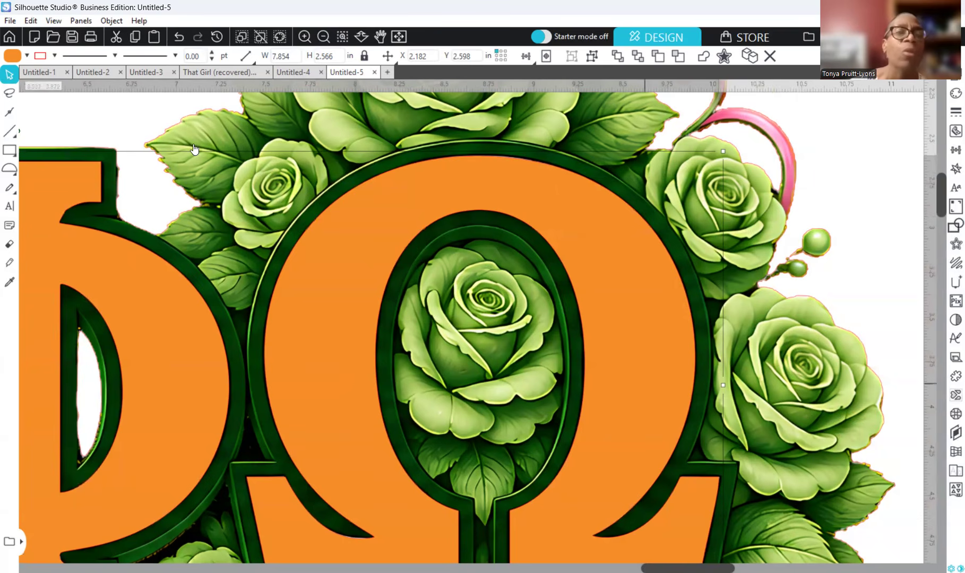
left_click(180, 39)
left_click(183, 38)
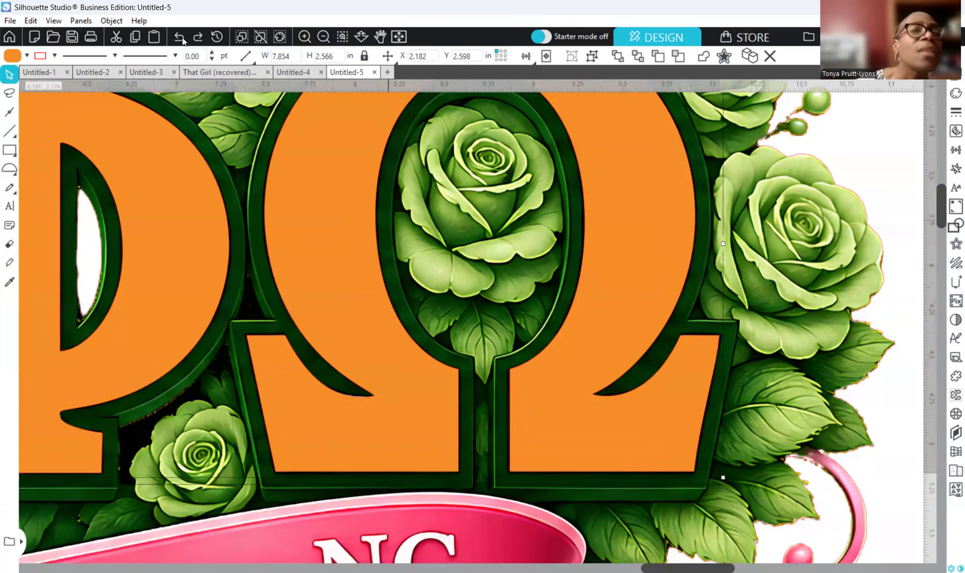
left_click(247, 66)
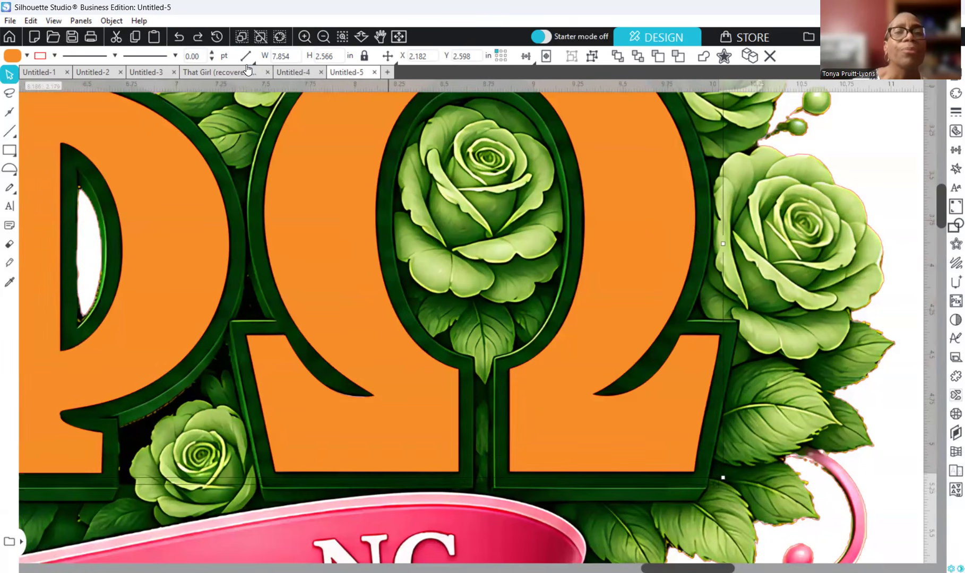
left_click(304, 37)
left_click(324, 36)
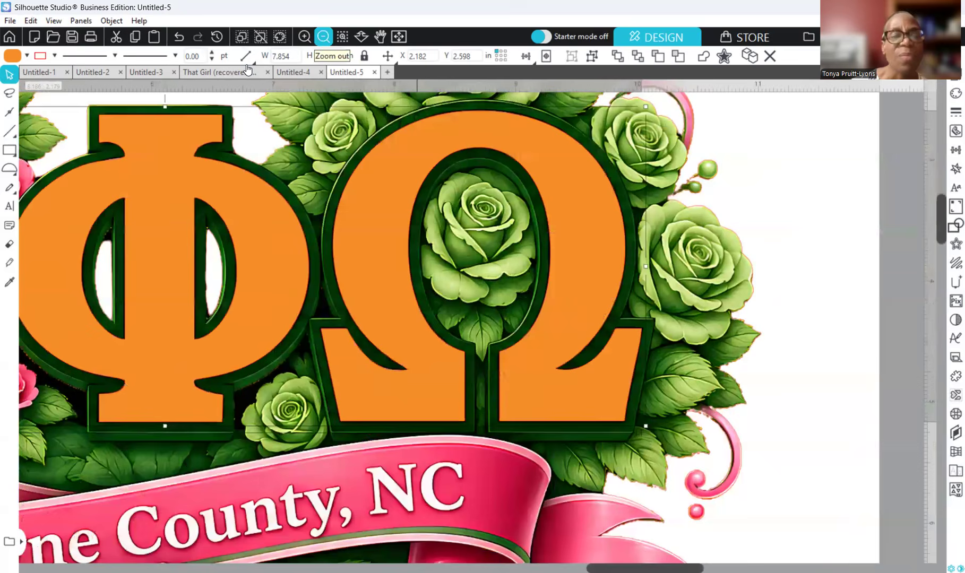
left_click(323, 36)
left_click(323, 37)
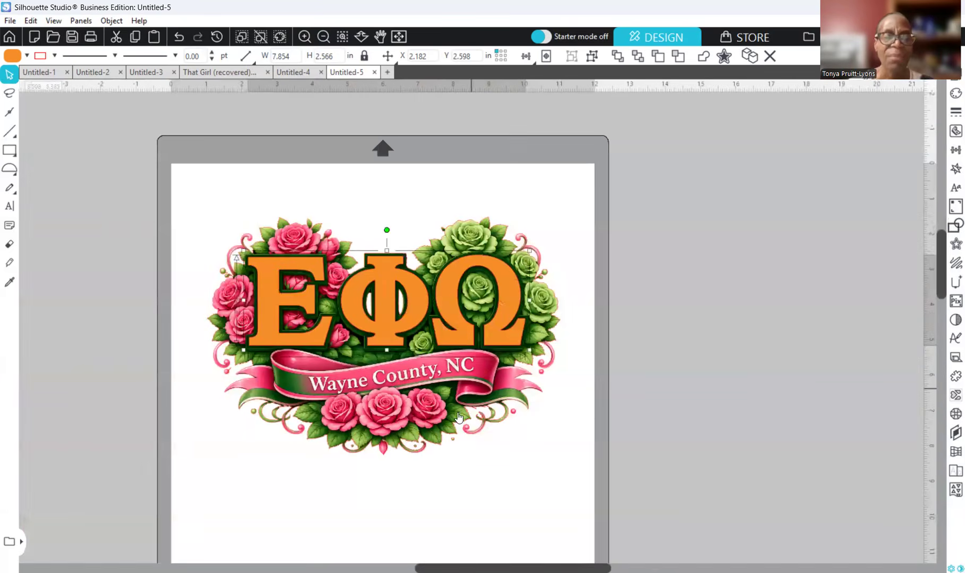
Select the orange letters together with the floral design image and apply Subtract All to them
left_click(464, 445)
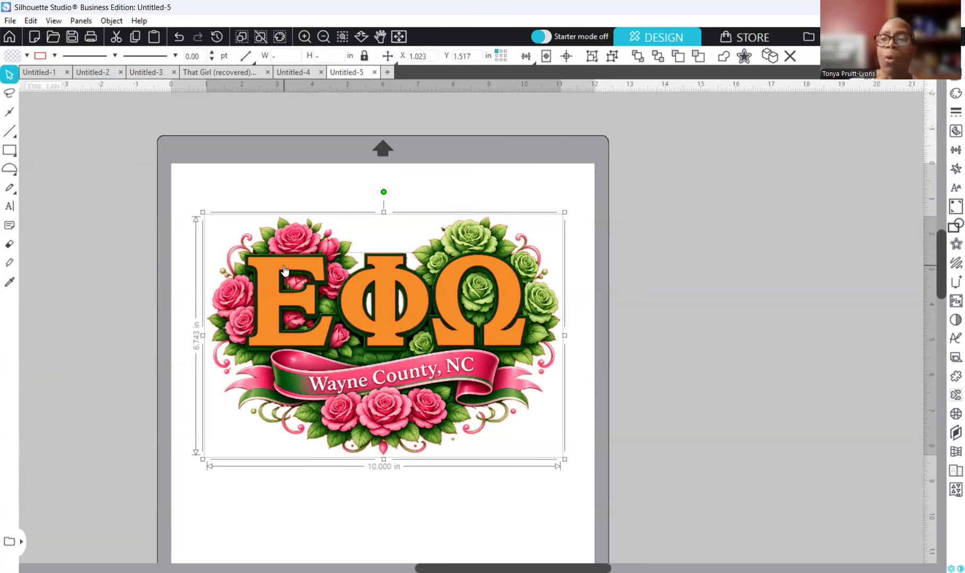
left_click(951, 208)
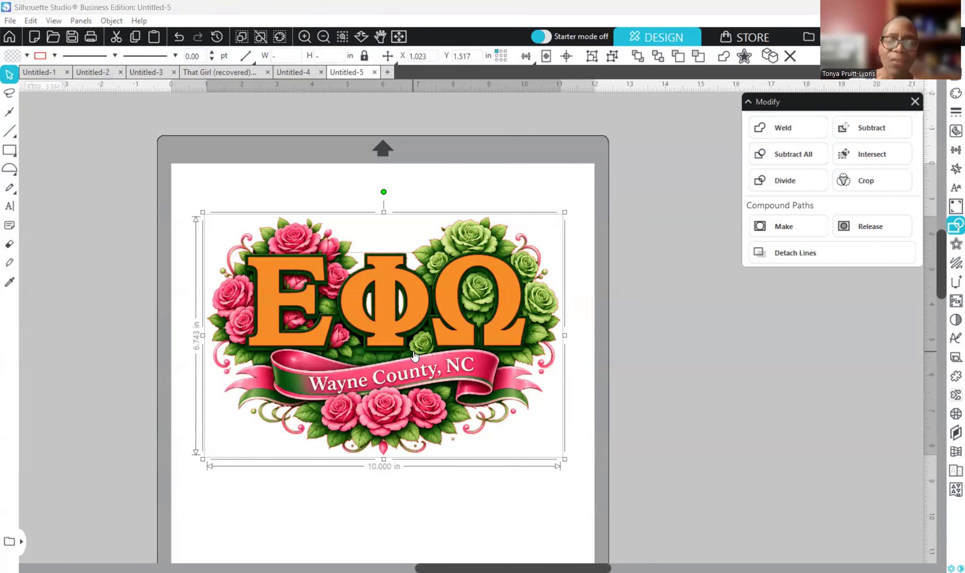
left_click(785, 156)
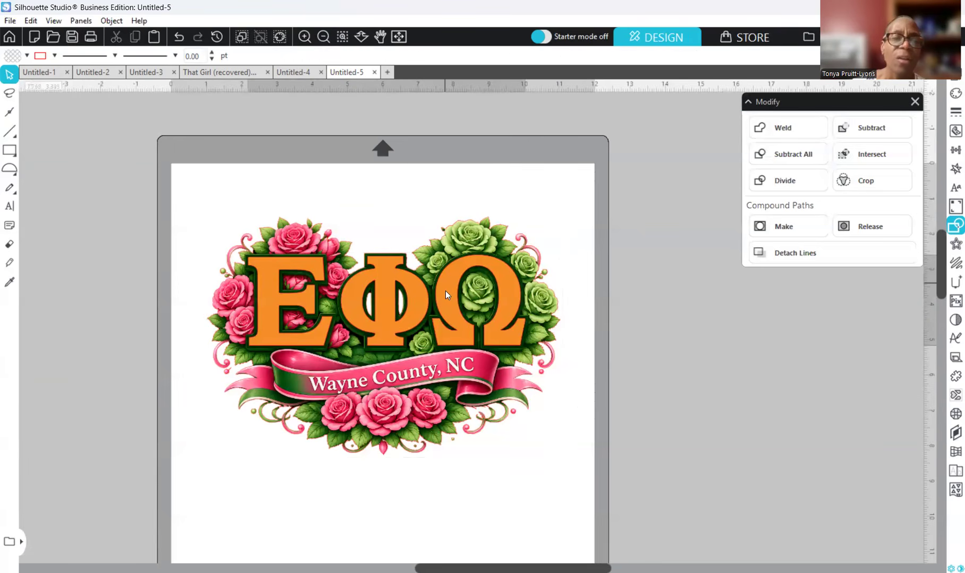
Move the orange letters off the page to the right of the floral design
left_click(458, 307)
left_click_drag(656, 324, 827, 325)
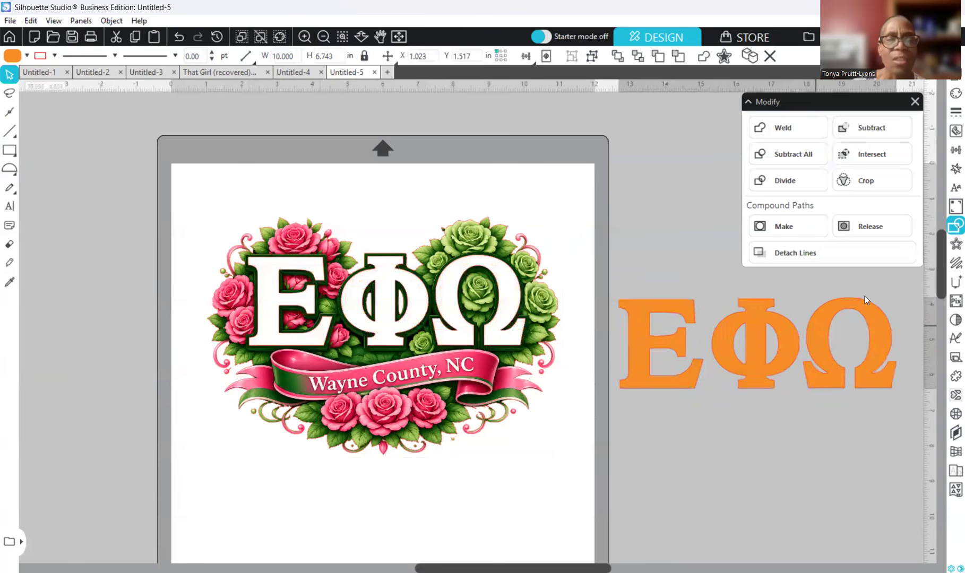
left_click_drag(865, 295, 864, 295)
Move the floral design image off the page and back to check the cut-out letter openings against both backgrounds
left_click(211, 285)
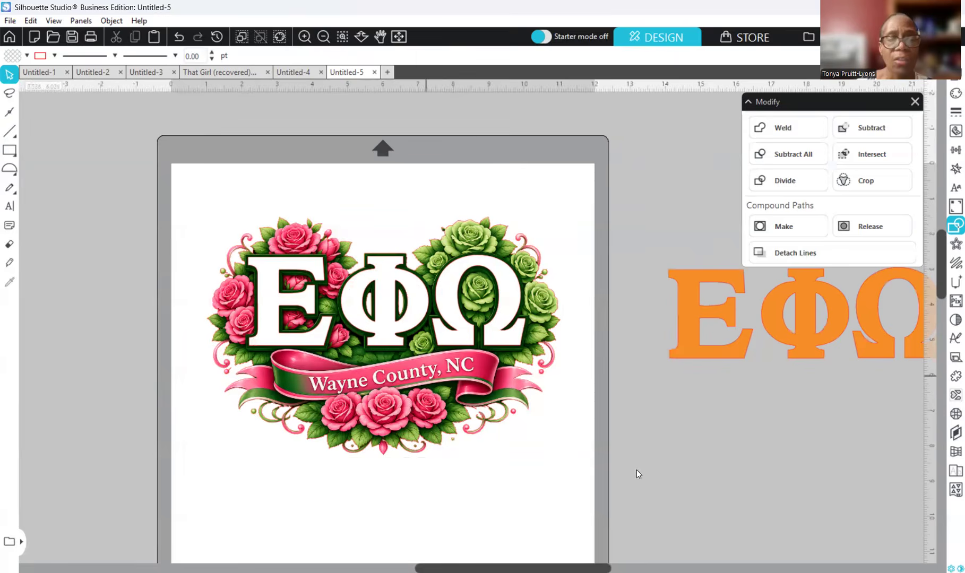
key("ctrl+z")
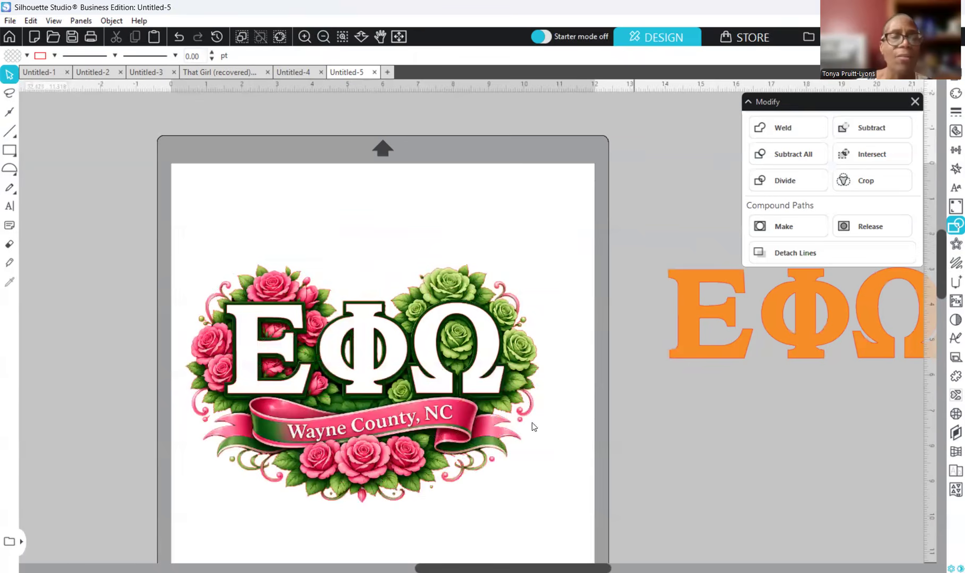
scroll(315, 411, "left", 3)
left_click_drag(202, 329, 216, 347)
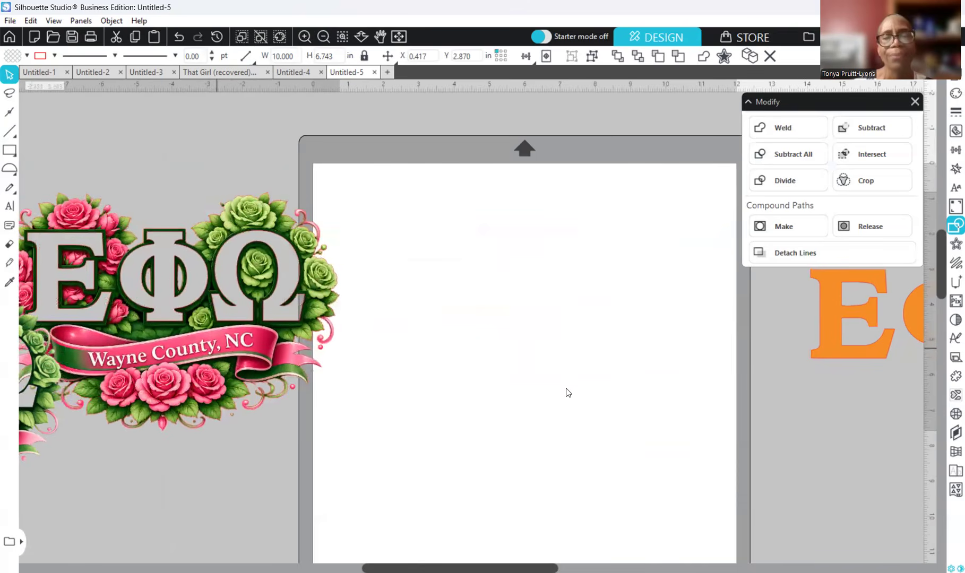
left_click_drag(566, 393, 587, 375)
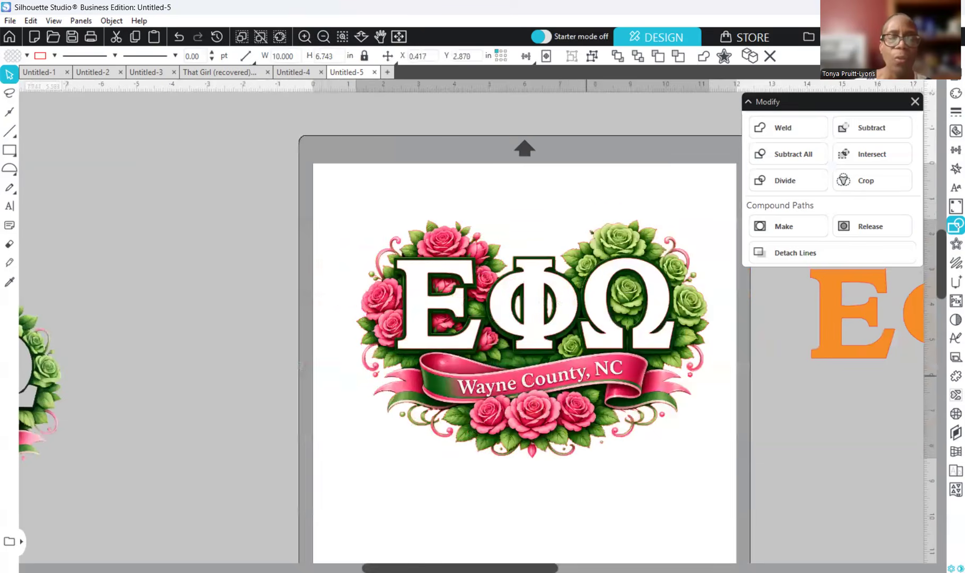
left_click(481, 542)
left_click_drag(472, 568, 516, 568)
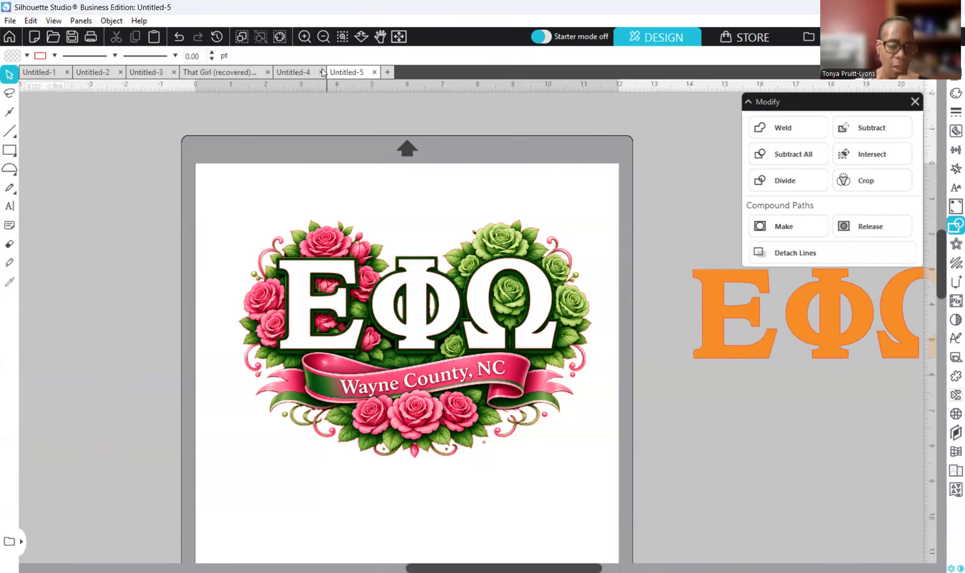
Undo the moves of the floral design and the orange letters
left_click(179, 37)
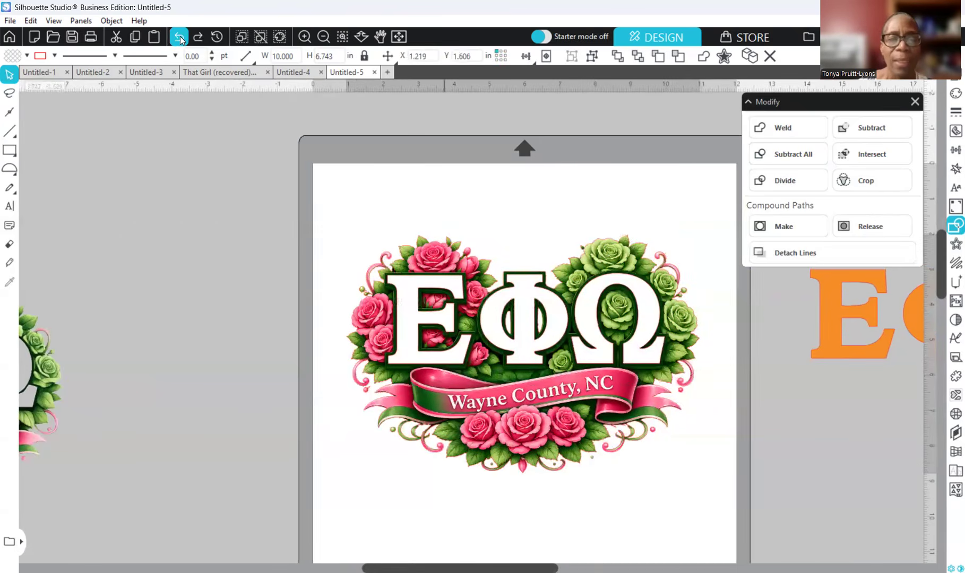
left_click(180, 36)
left_click(180, 36)
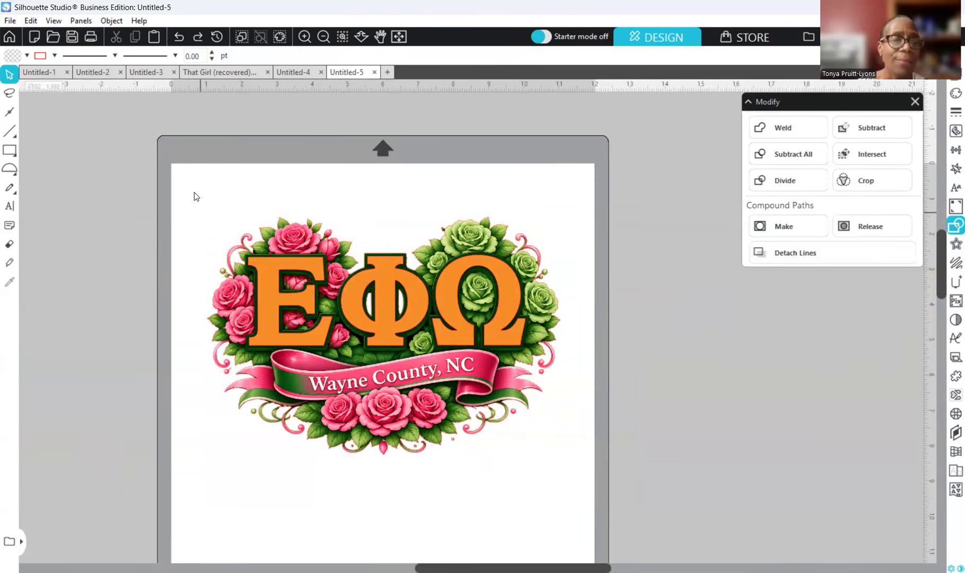
Scale the floral design and orange letters together to a width of 13.004 in
left_click(273, 379)
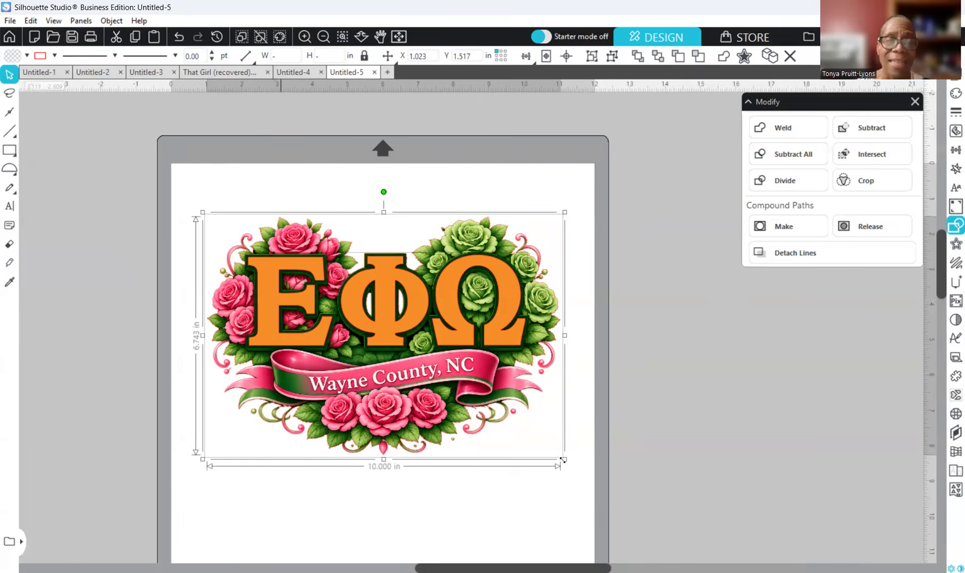
left_click_drag(563, 458, 567, 462)
left_click_drag(612, 515, 655, 545)
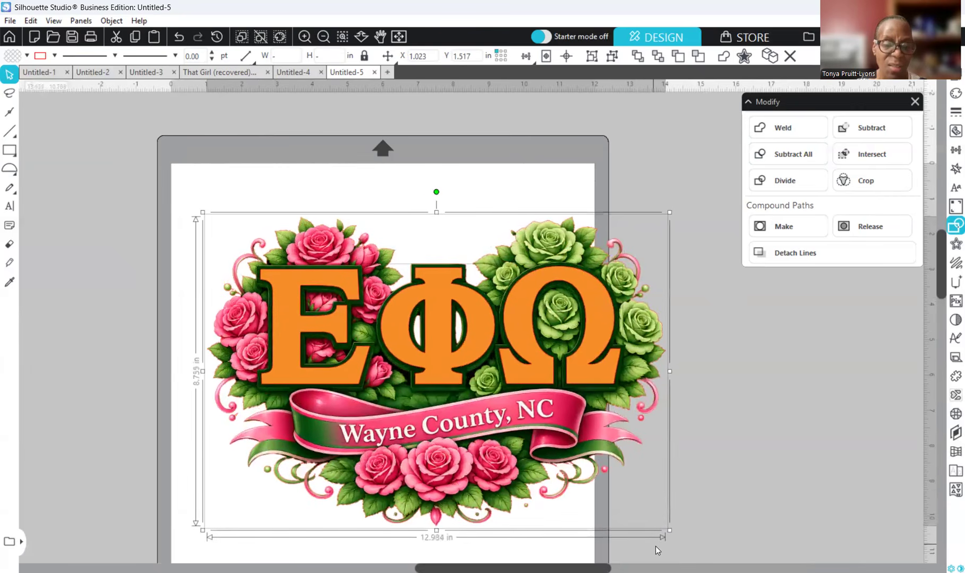
left_click_drag(656, 547, 656, 546)
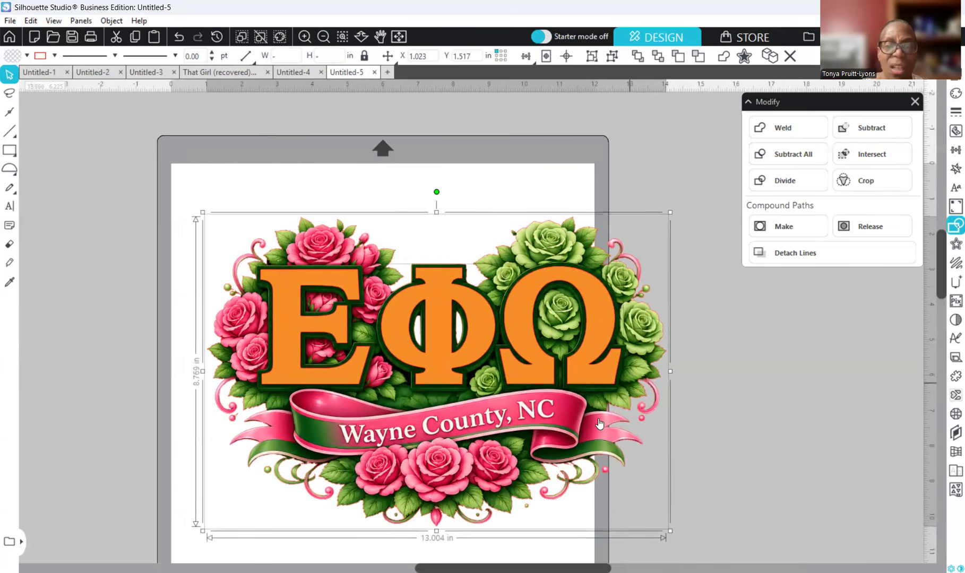
left_click_drag(599, 423, 600, 423)
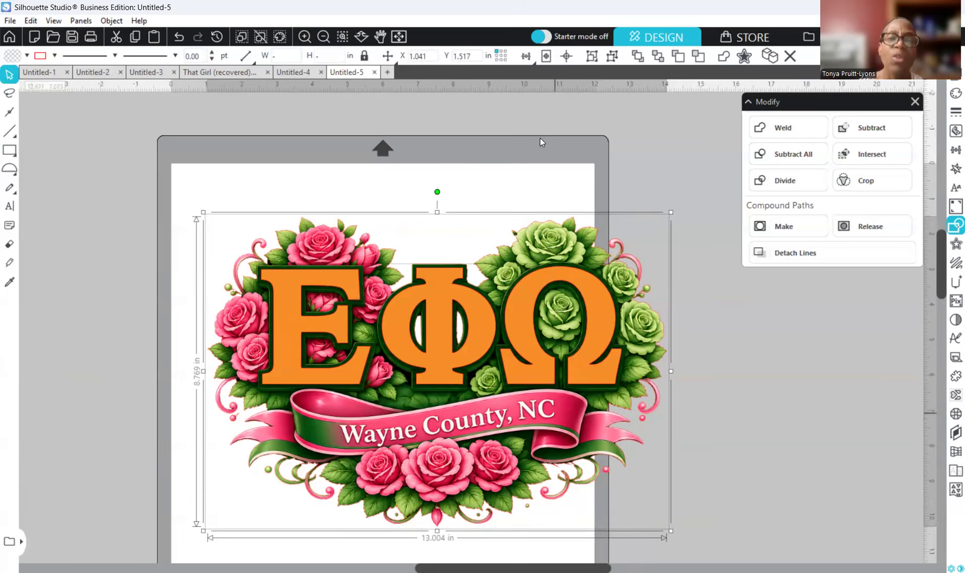
Duplicate the enlarged design with its orange letters and place the copy off the page, at X 17.426 in and Y 1.712 in
right_click(493, 403)
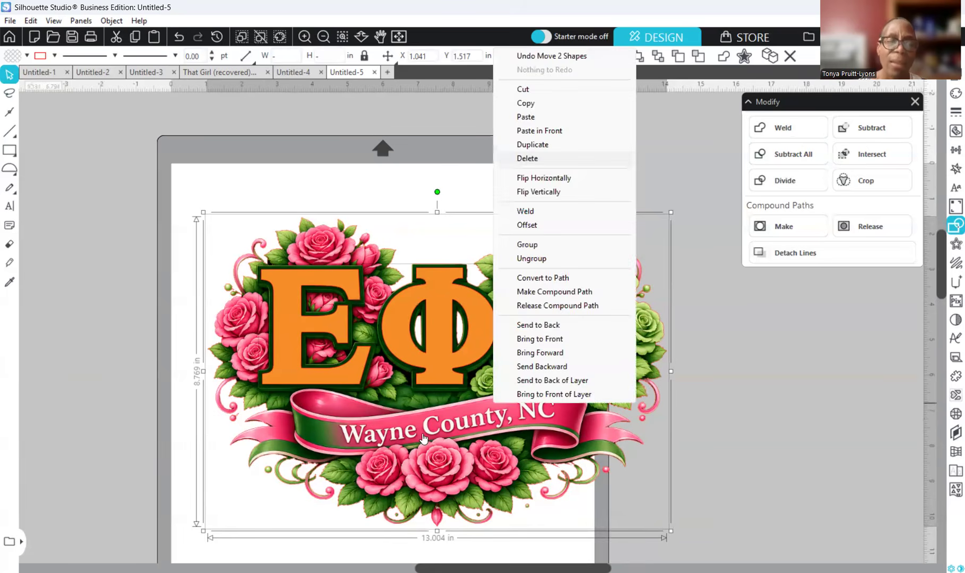
left_click(533, 145)
left_click_drag(762, 454, 949, 439)
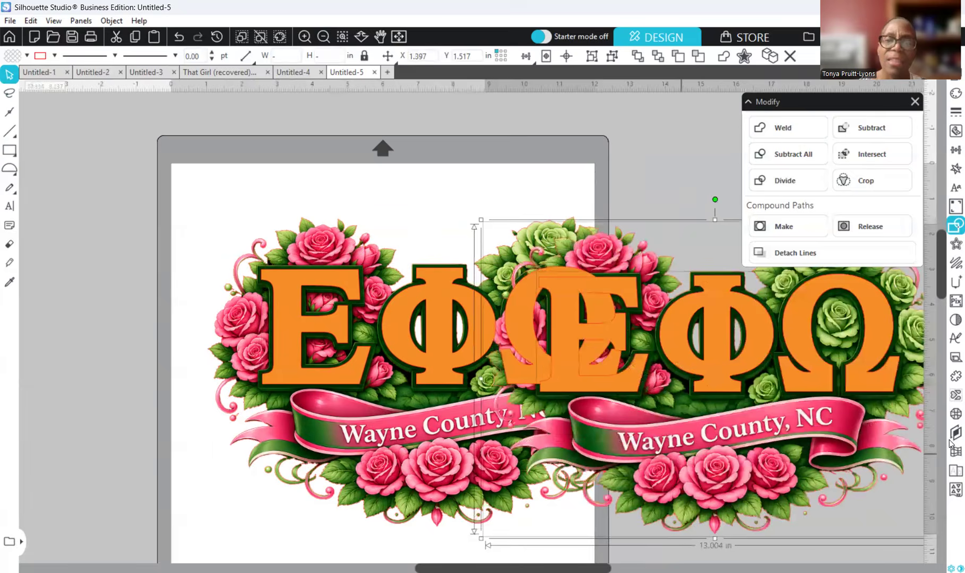
left_click_drag(861, 449, 847, 450)
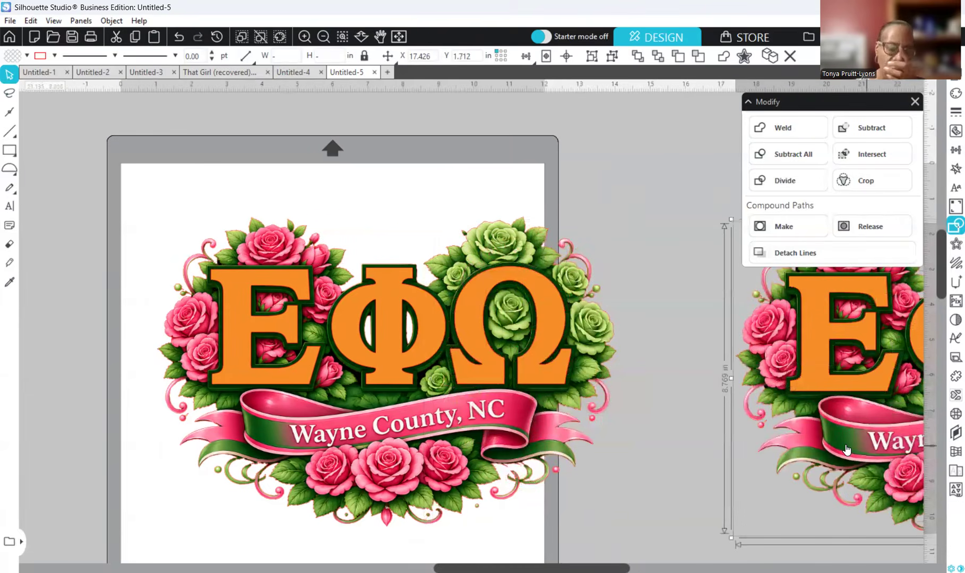
Try to set the width of the original design and its orange letters to 10.00 in, and undo the resizing
left_click(359, 374)
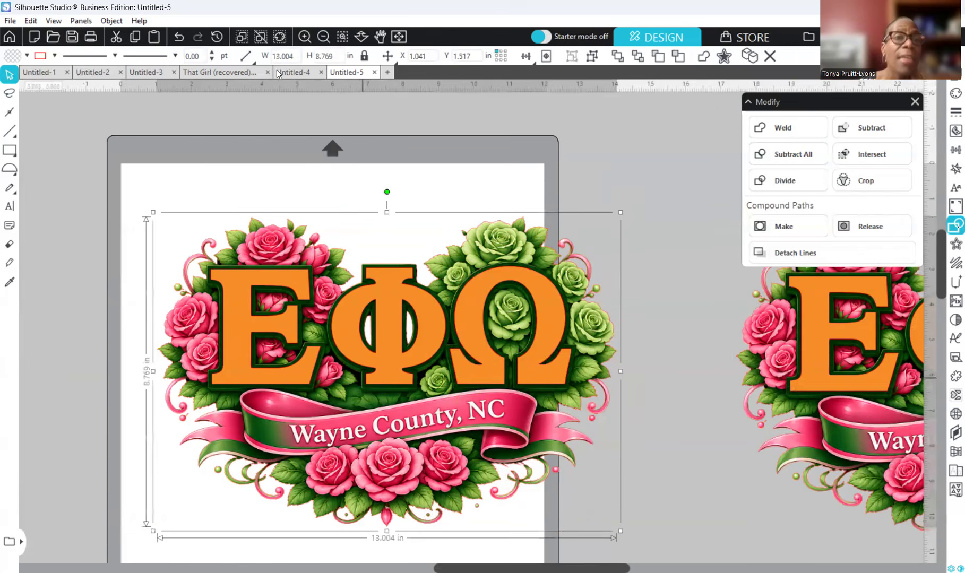
left_click(246, 204)
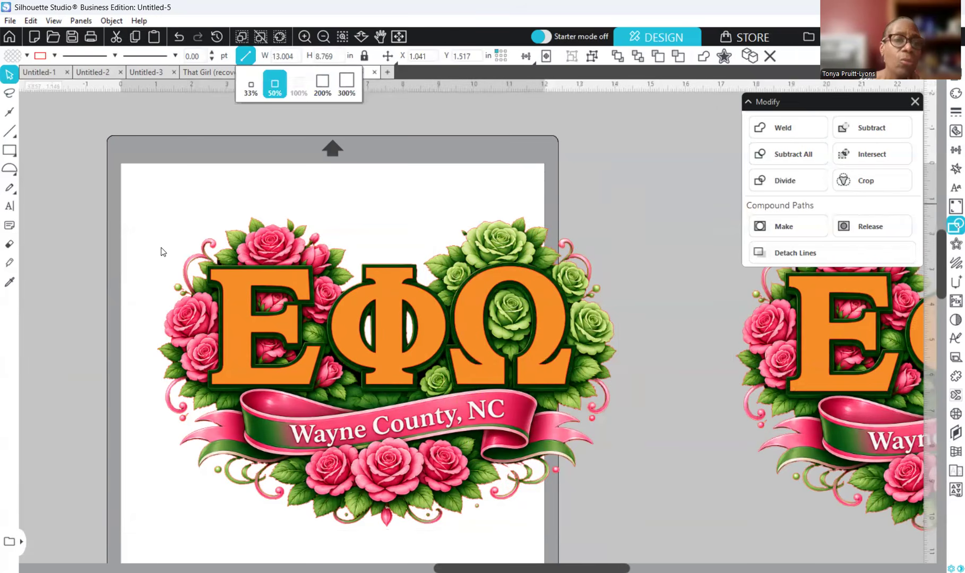
left_click(550, 431)
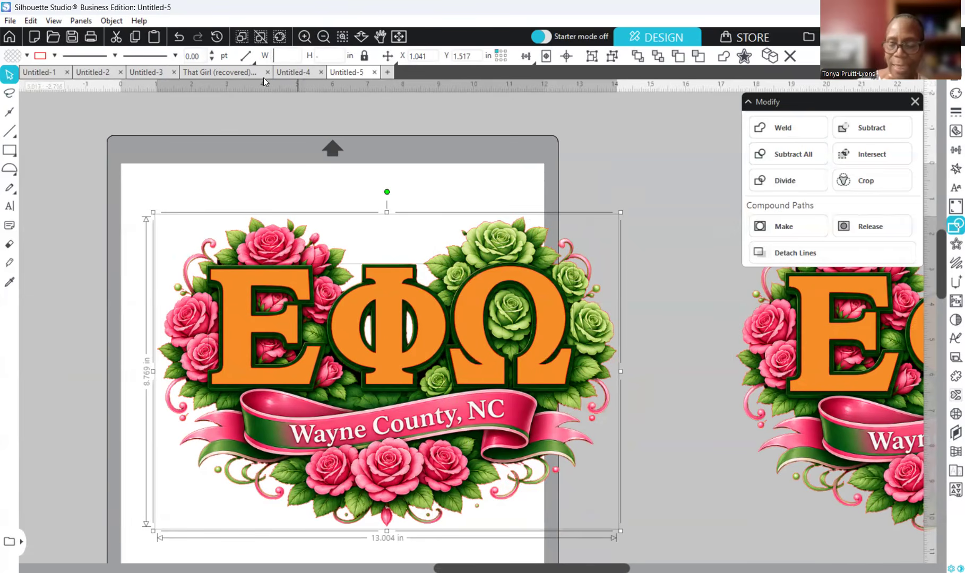
type("0.00")
key("Return")
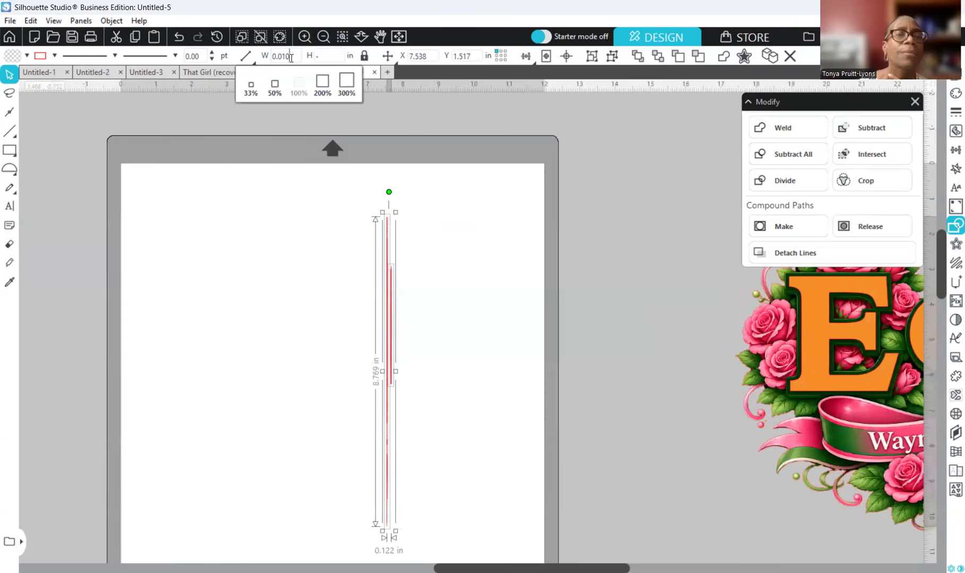
left_click_drag(292, 57, 244, 64)
type("10.00")
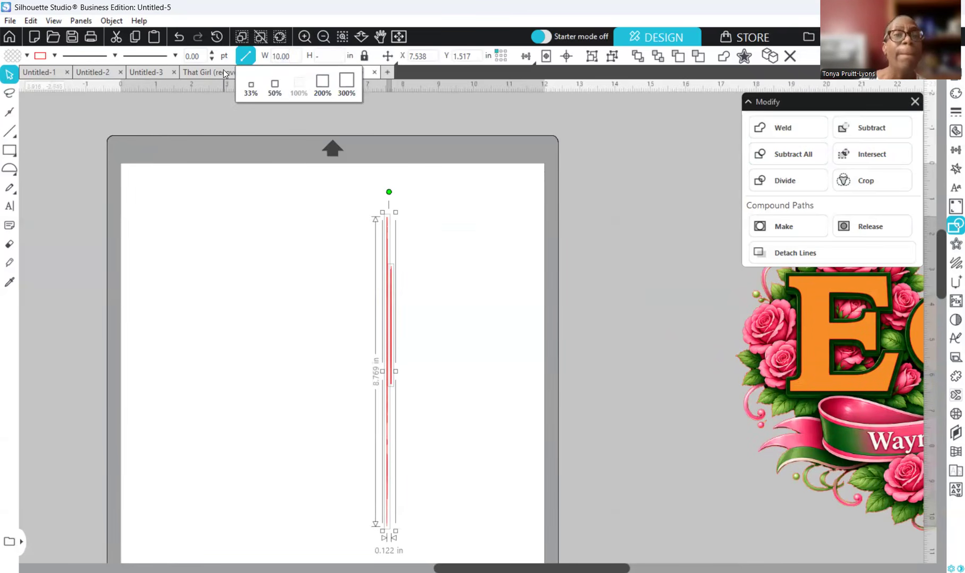
key("Tab")
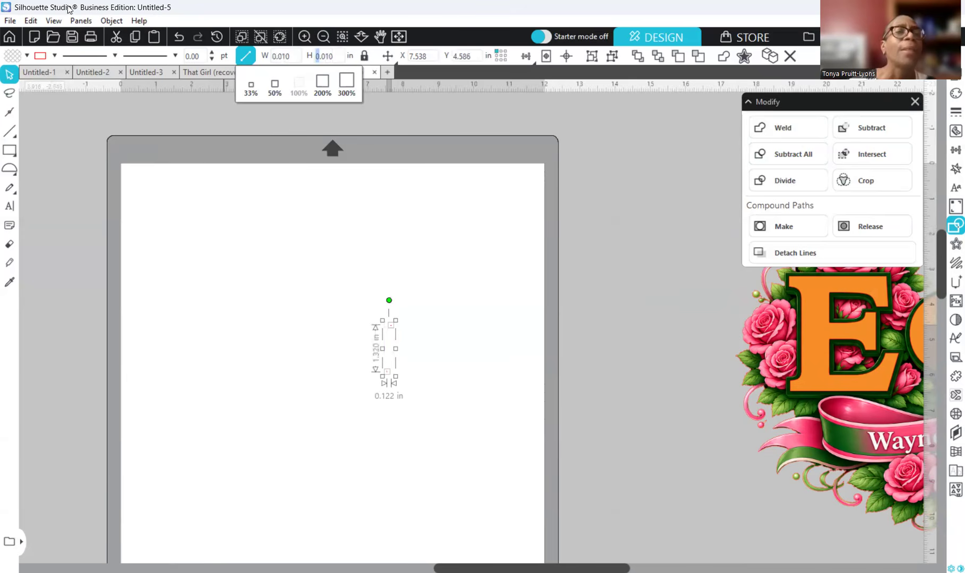
left_click(180, 38)
left_click(180, 38)
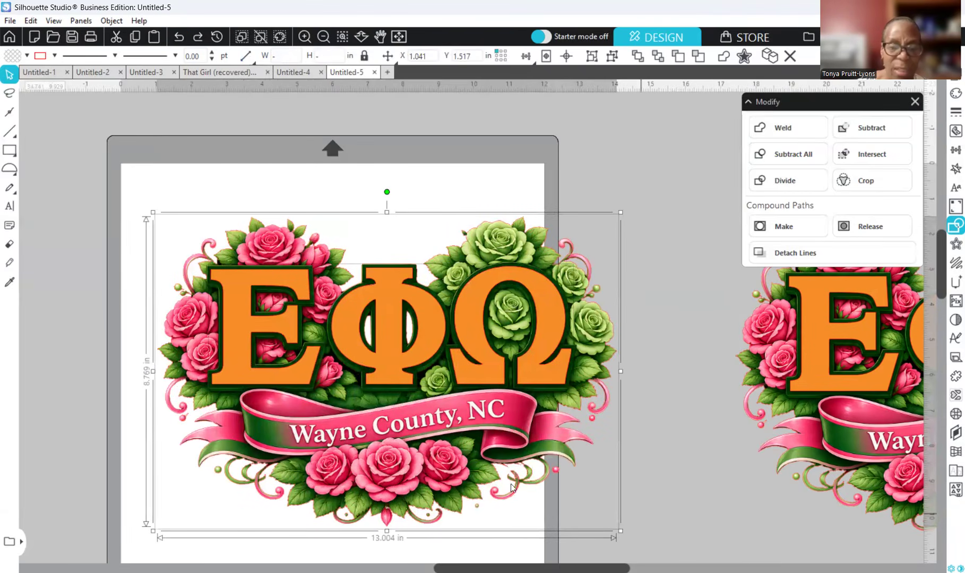
Scale the original design and its orange letters together down to a width of 10.026 in
left_click_drag(621, 530, 502, 477)
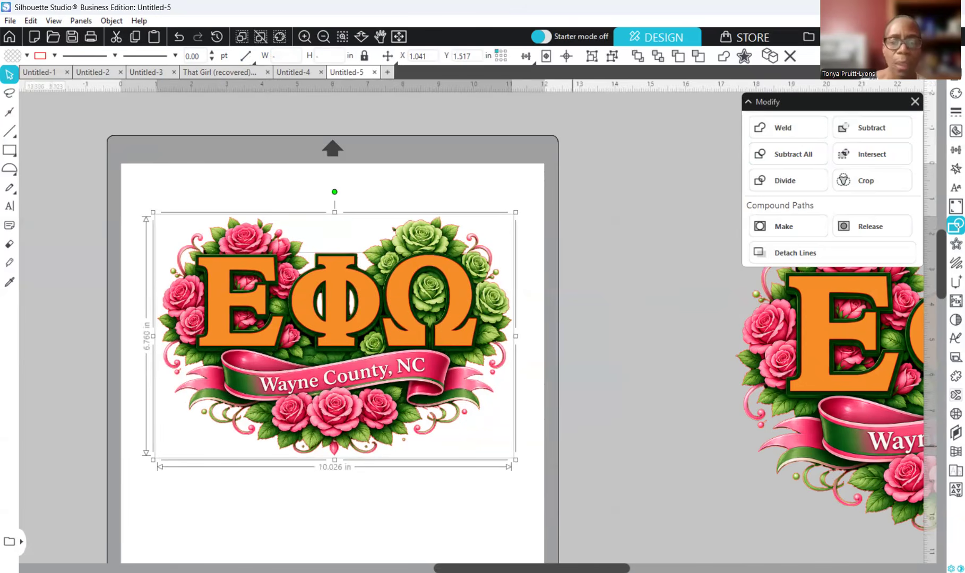
scroll(505, 494, "left", 3)
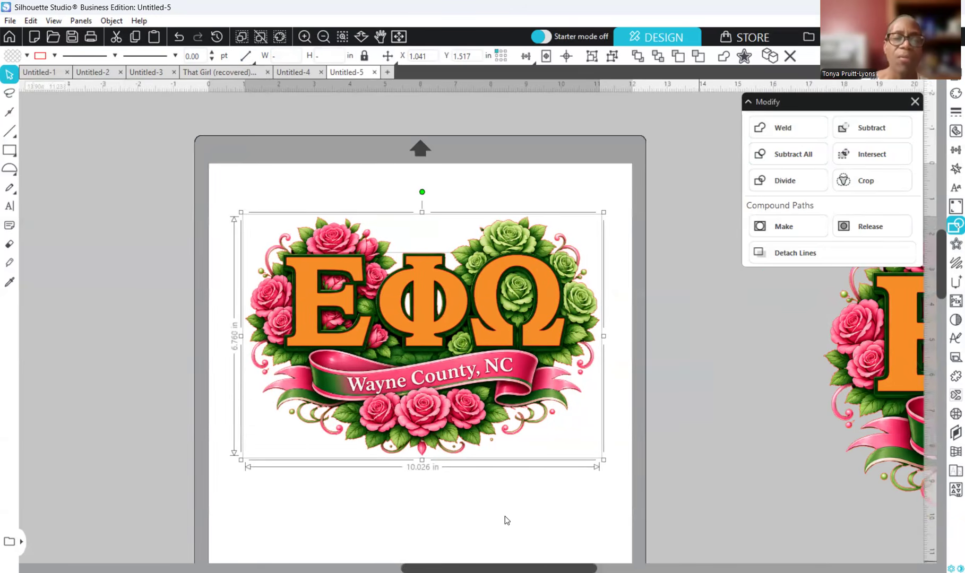
Move the orange letters out of the floral design to the area left of the page
left_click(416, 298)
left_click_drag(423, 290, 419, 307)
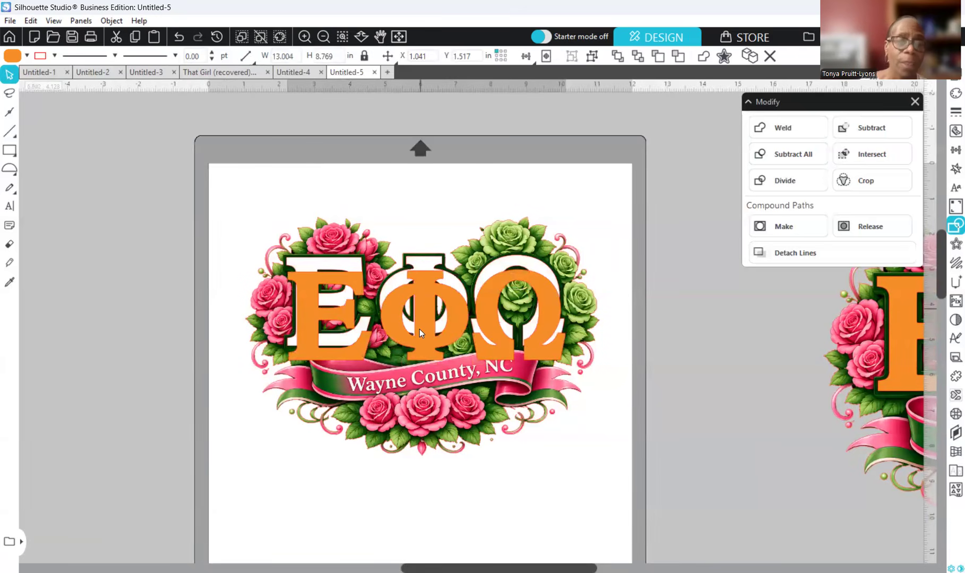
left_click_drag(249, 368, 52, 359)
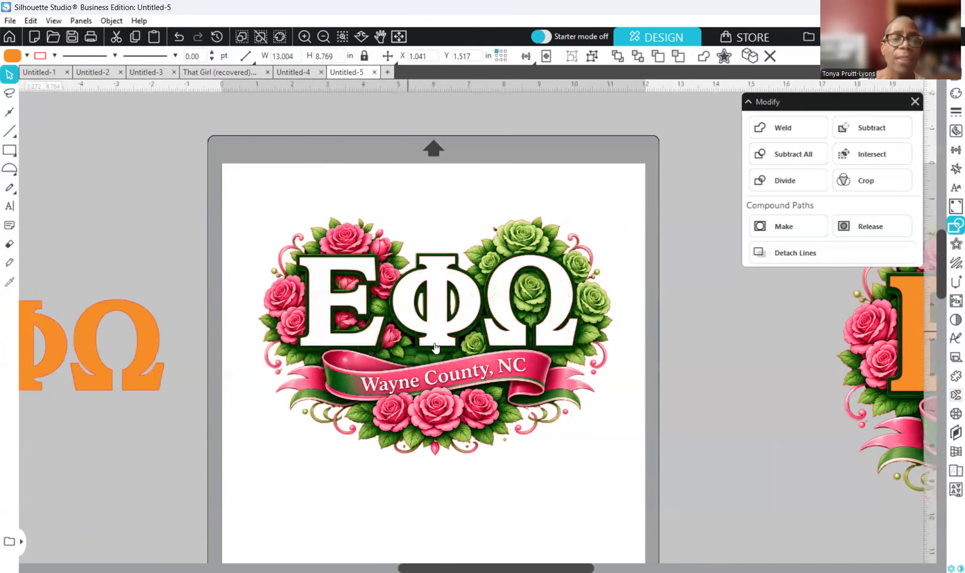
Shift the floral design slightly down the page and place the orange letters at its lower end, at X 2.506 in and Y 7.730 in
left_click(434, 351)
left_click(433, 360)
left_click_drag(434, 360, 437, 373)
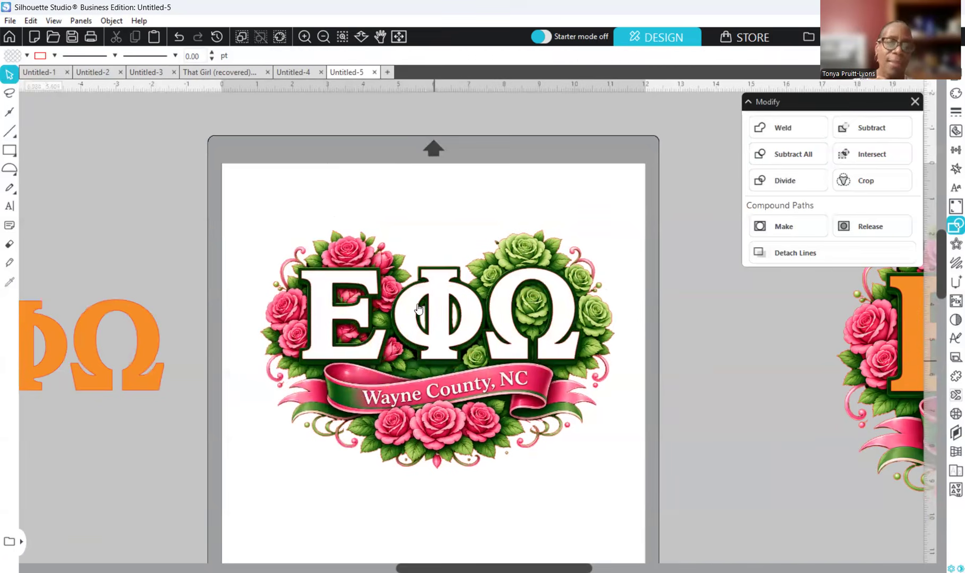
left_click(149, 352)
left_click_drag(151, 355, 575, 485)
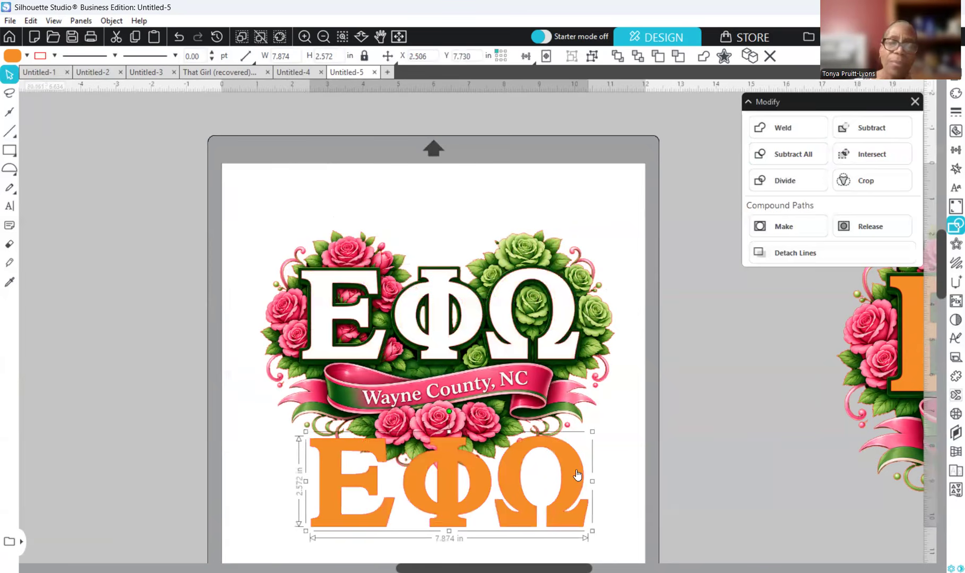
Fill the orange letters with 10ss rhinestones in the staggered-dot effect, with a spacing of 0.020 in
left_click(955, 414)
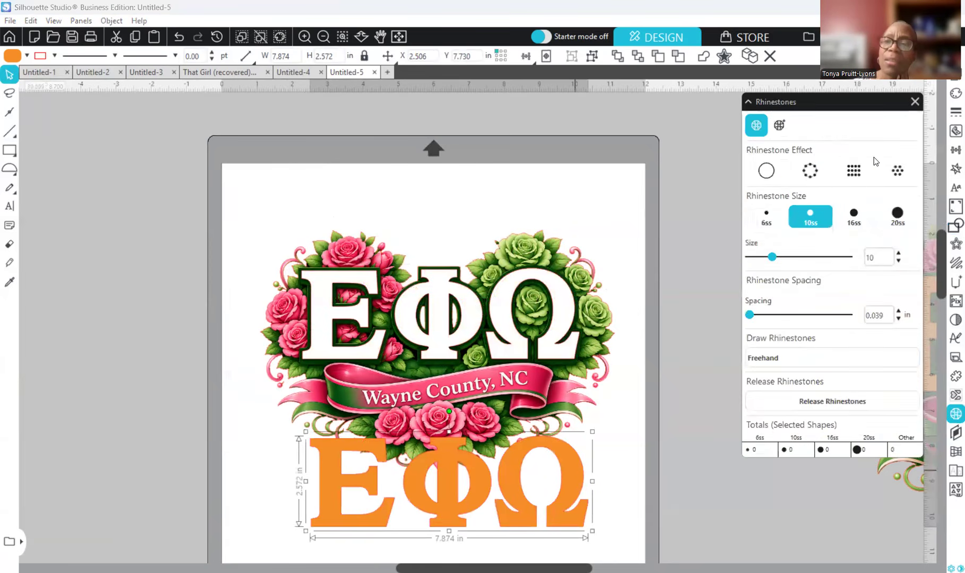
left_click(897, 176)
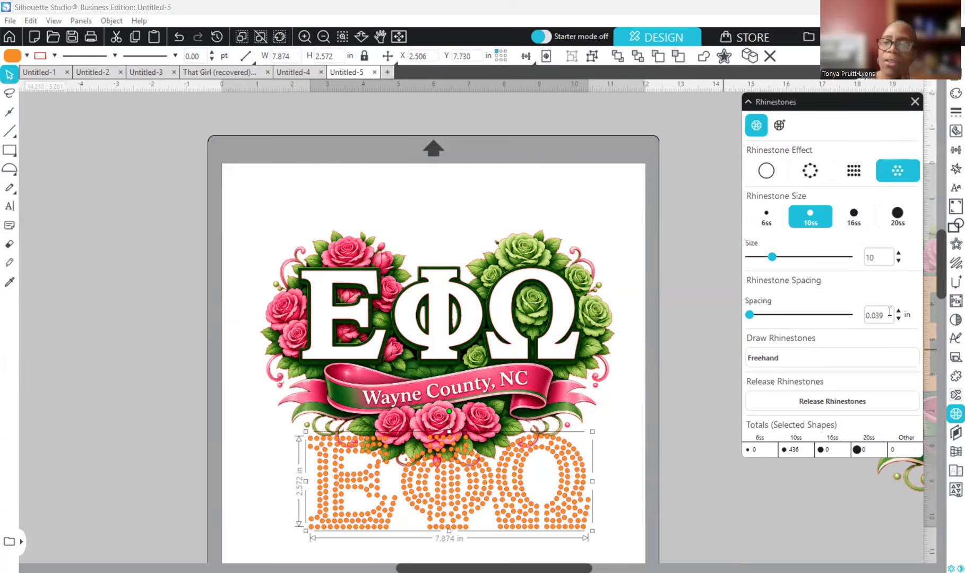
left_click_drag(875, 315, 898, 315)
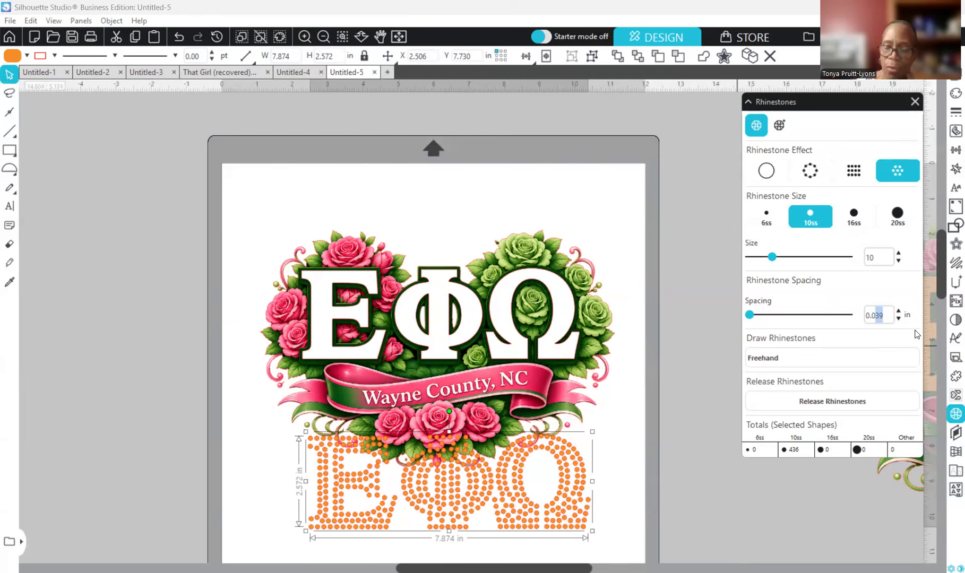
type("20")
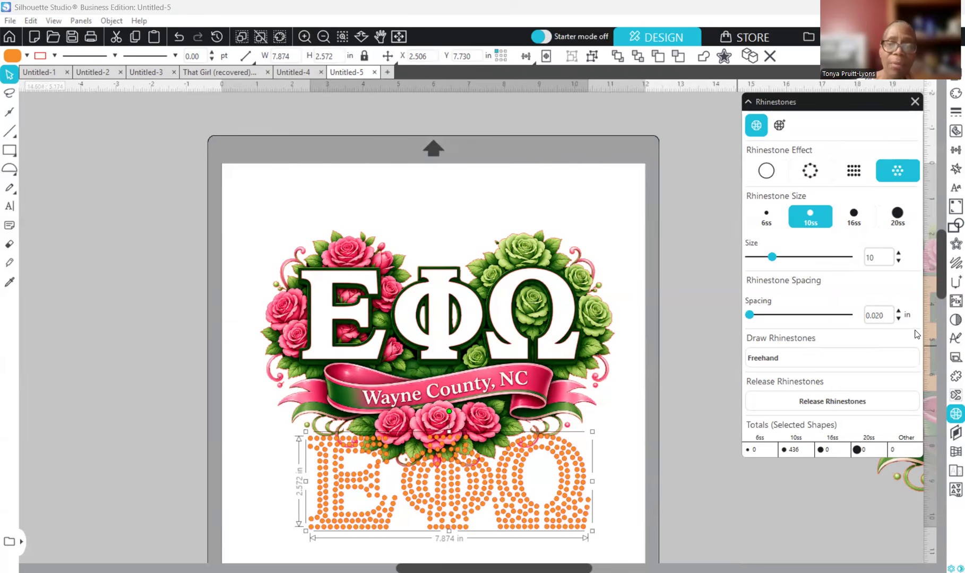
key("Return")
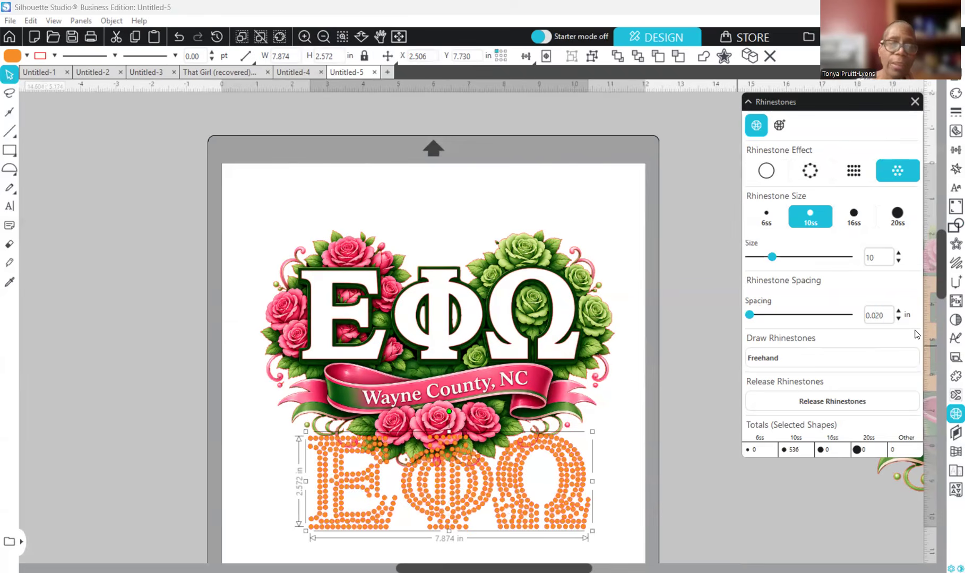
Move the rhinestone letters onto the letter openings of the floral design, at X 2.292 in and Y 2.992 in
left_click(806, 359)
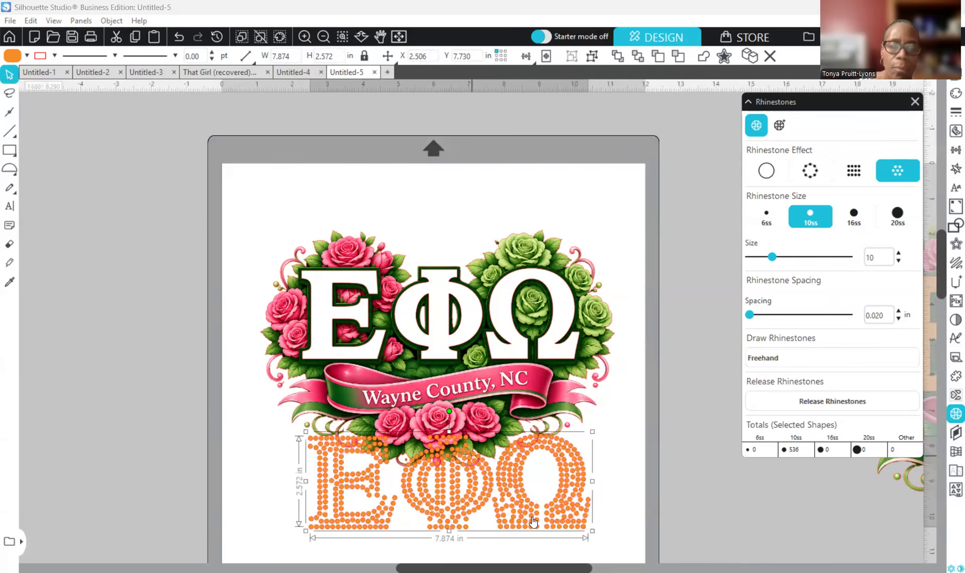
left_click_drag(530, 518, 525, 351)
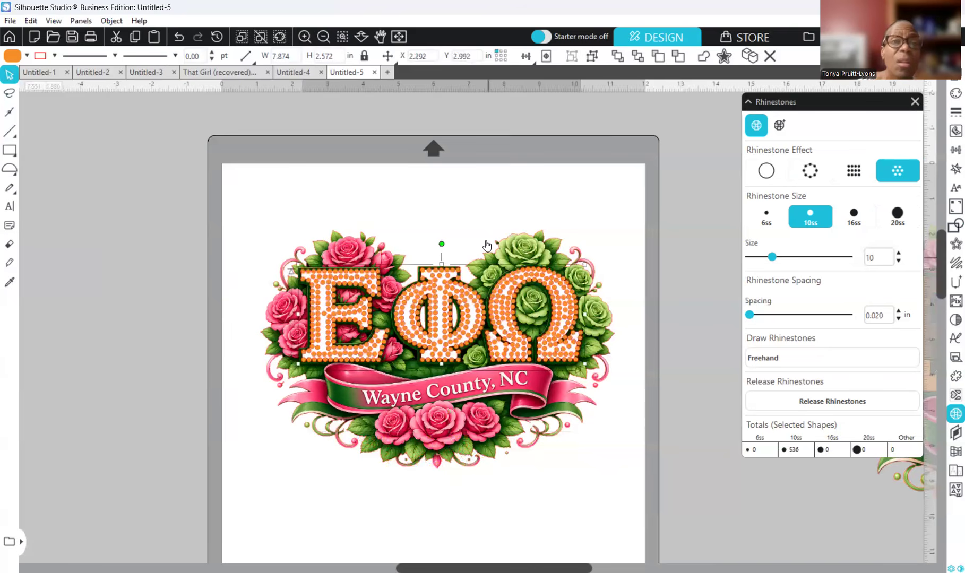
Examine up close how the staggered 10ss rhinestones fill the letter openings of the floral design
scroll(486, 244, "down", 1)
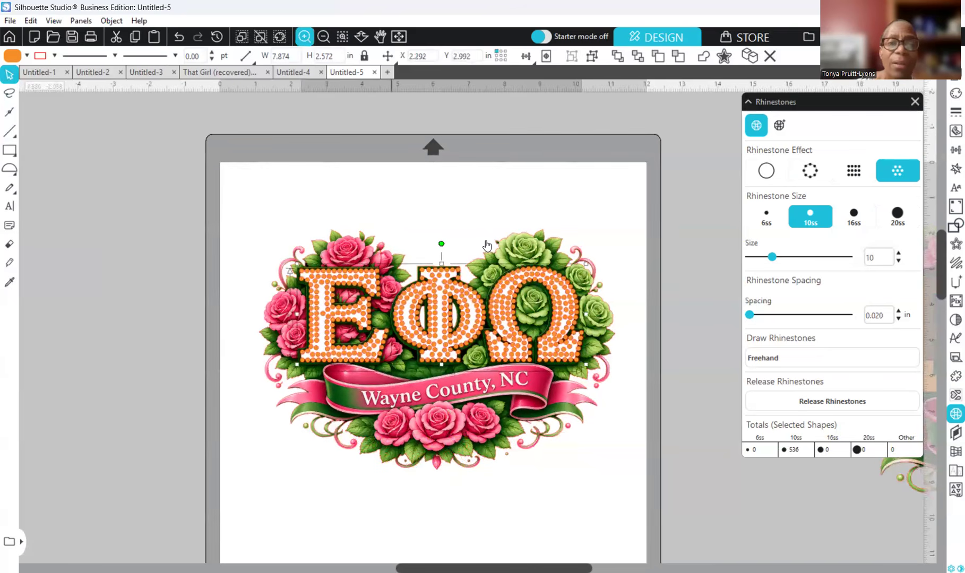
left_click(304, 36)
scroll(559, 350, "up", 1)
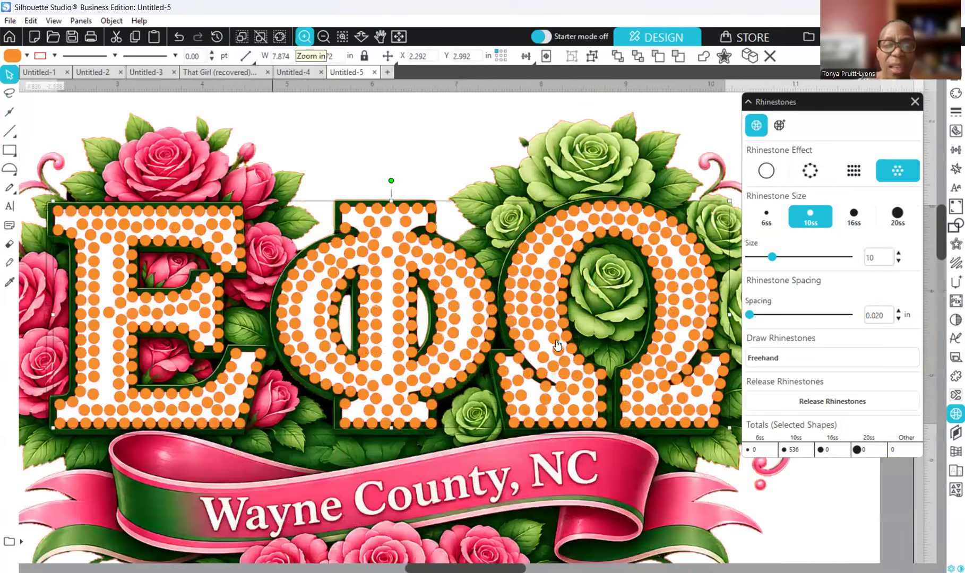
scroll(561, 250, "up", 1)
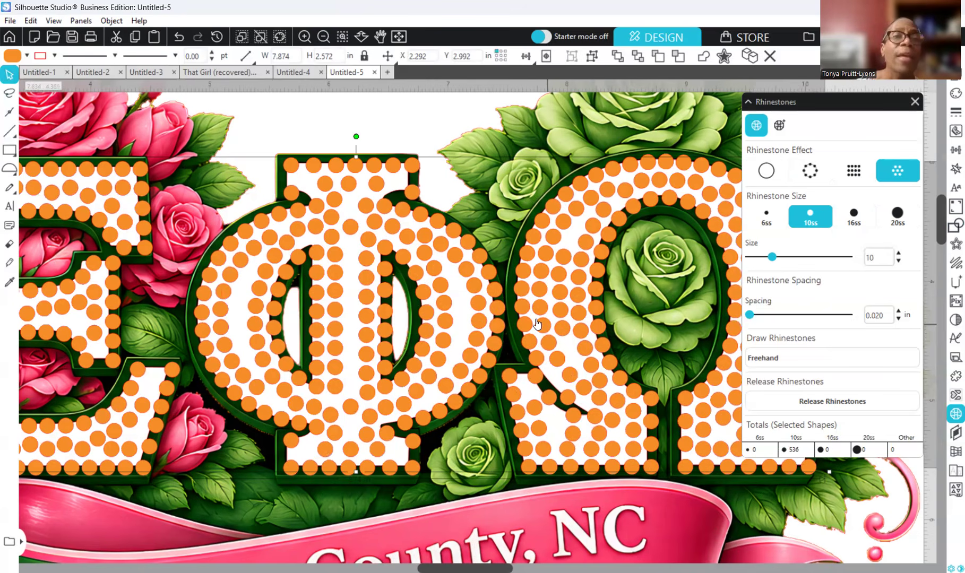
scroll(536, 324, "down", 1)
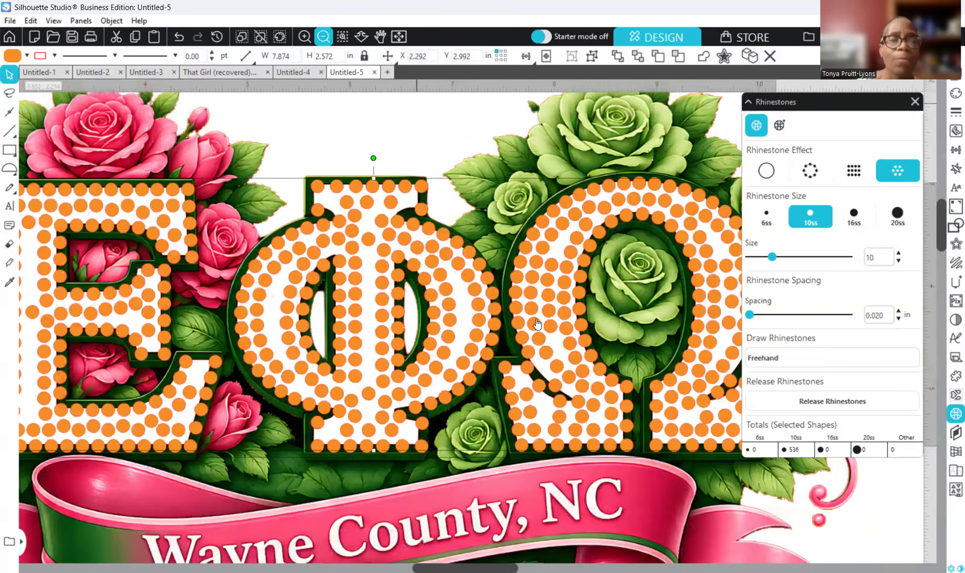
scroll(536, 324, "down", 2)
scroll(536, 324, "down", 1)
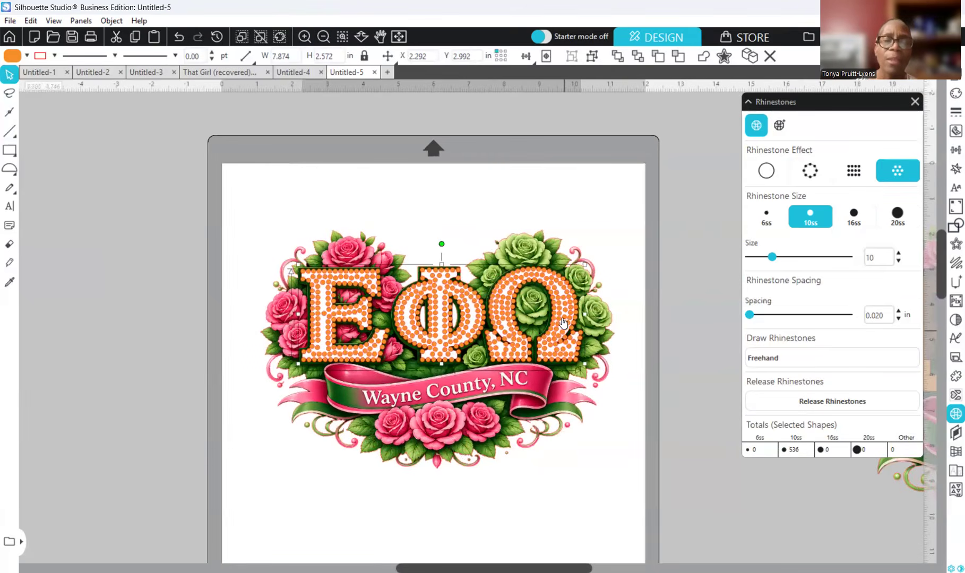
Try the grid-dot rhinestone effect on the letters, shifting them slightly to X 2.274 in and Y 2.957 in
left_click(851, 172)
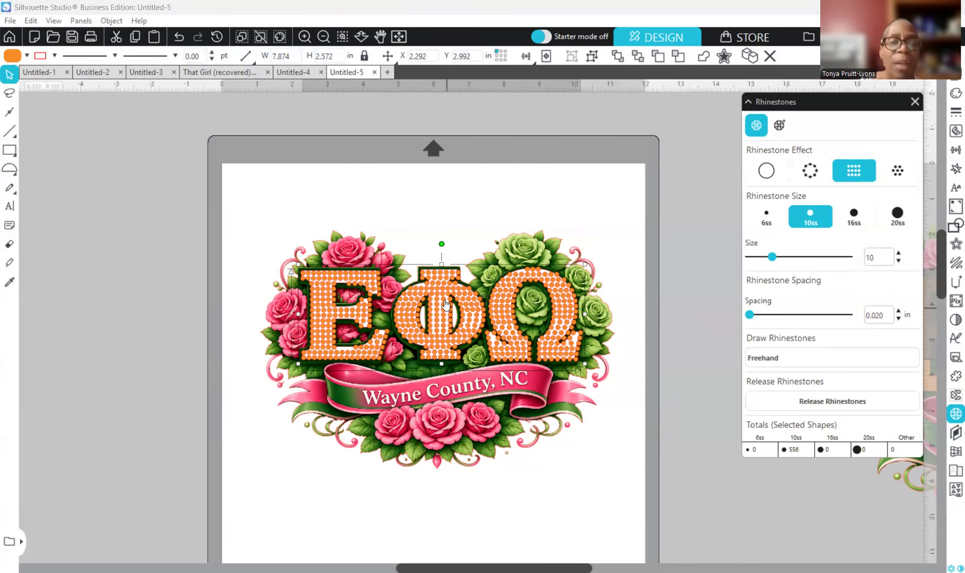
left_click_drag(441, 295, 441, 294)
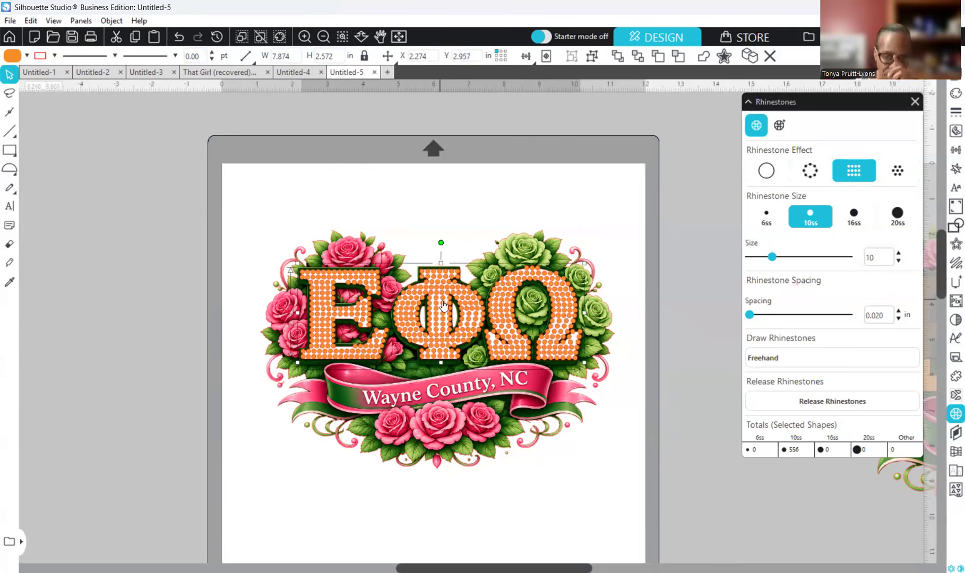
Remove the rhinestone effect from the orange letters and move them left of the page, at X -8.964 in and Y 3.331 in
left_click(767, 173)
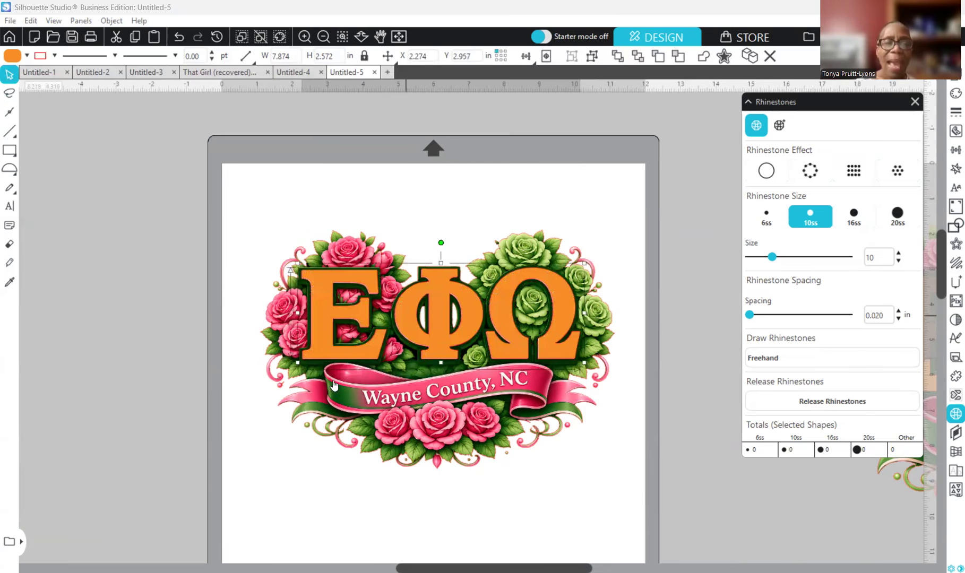
left_click_drag(334, 386, 3, 399)
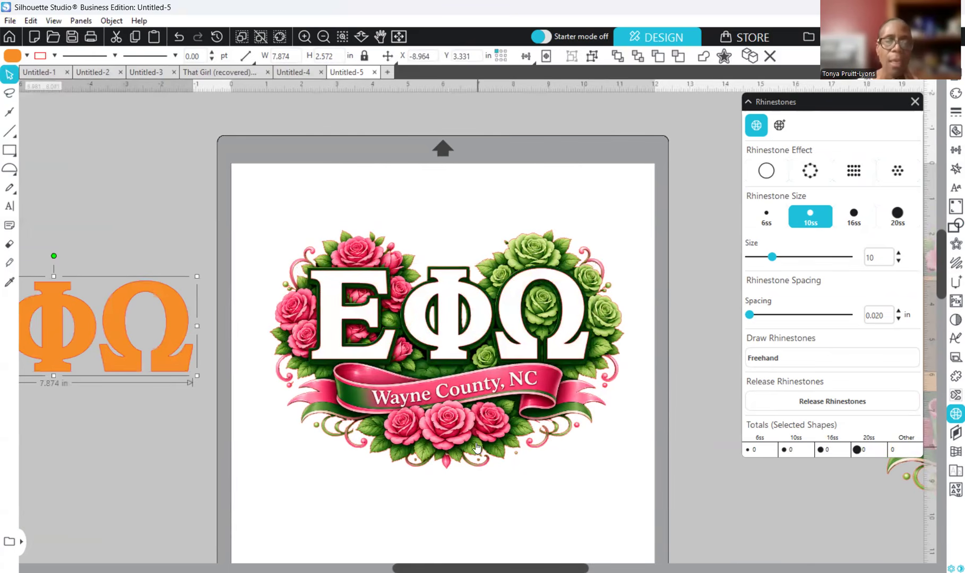
Try a rounded-corner offset around the floral design, about 10.305 by 7.040 in, and delete the offset outline
left_click(445, 398)
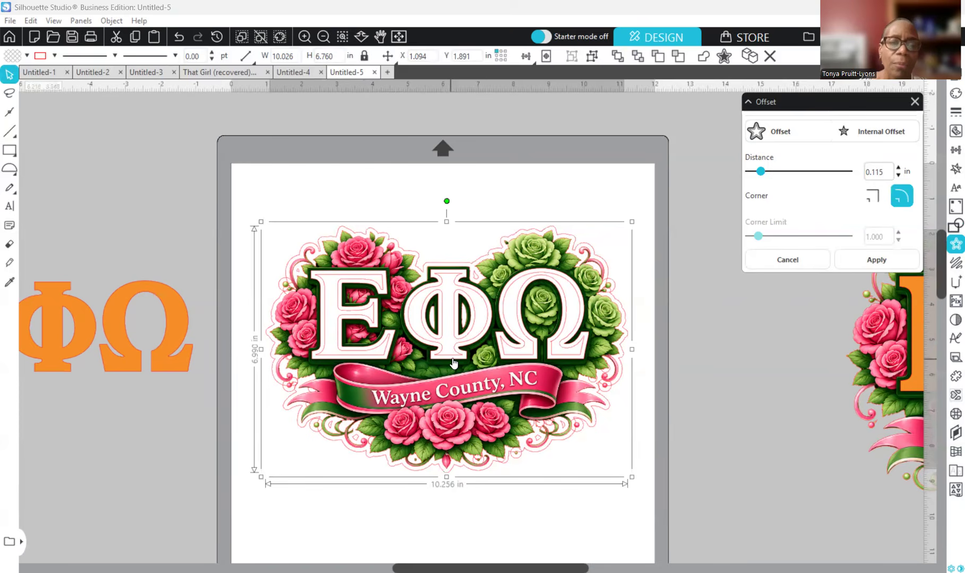
left_click(899, 167)
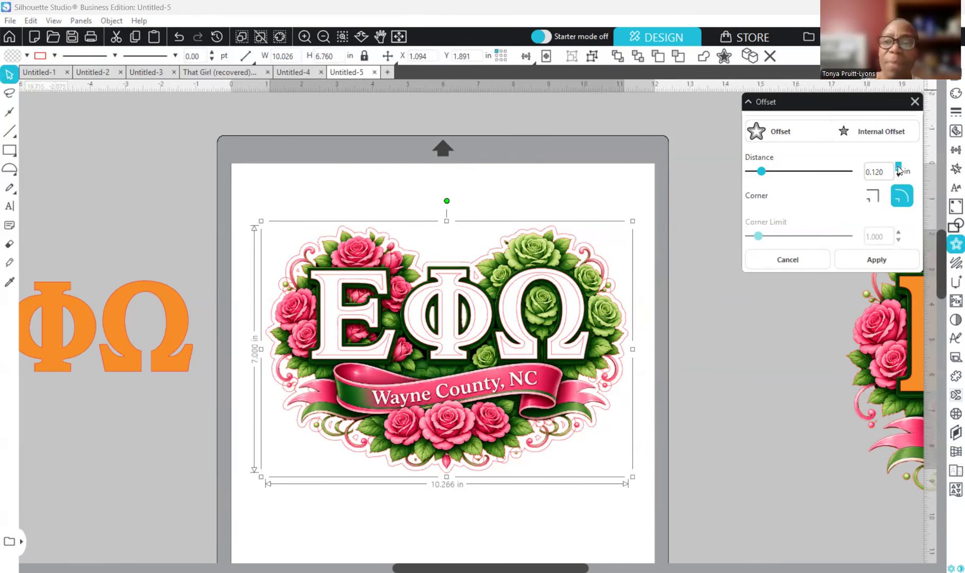
left_click(898, 166)
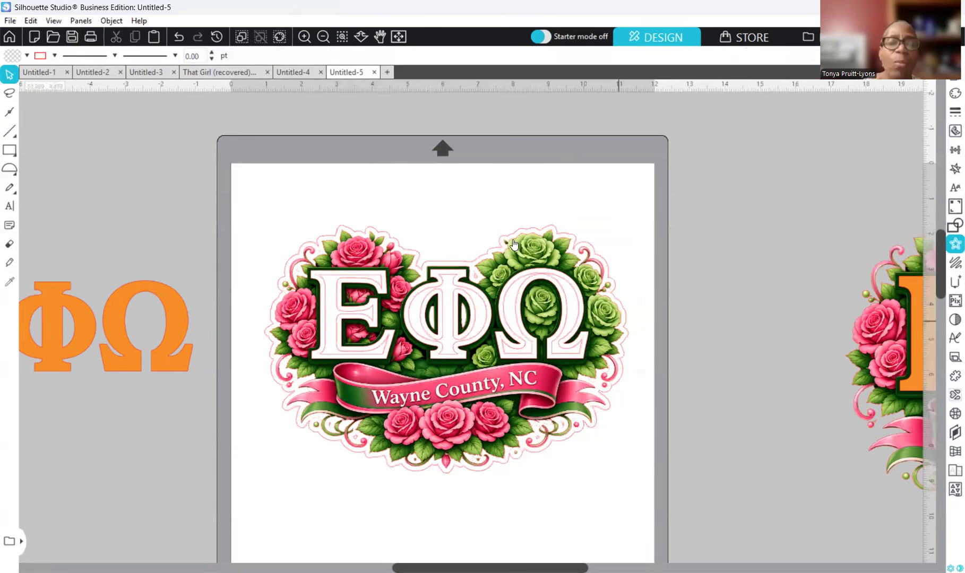
left_click(469, 261)
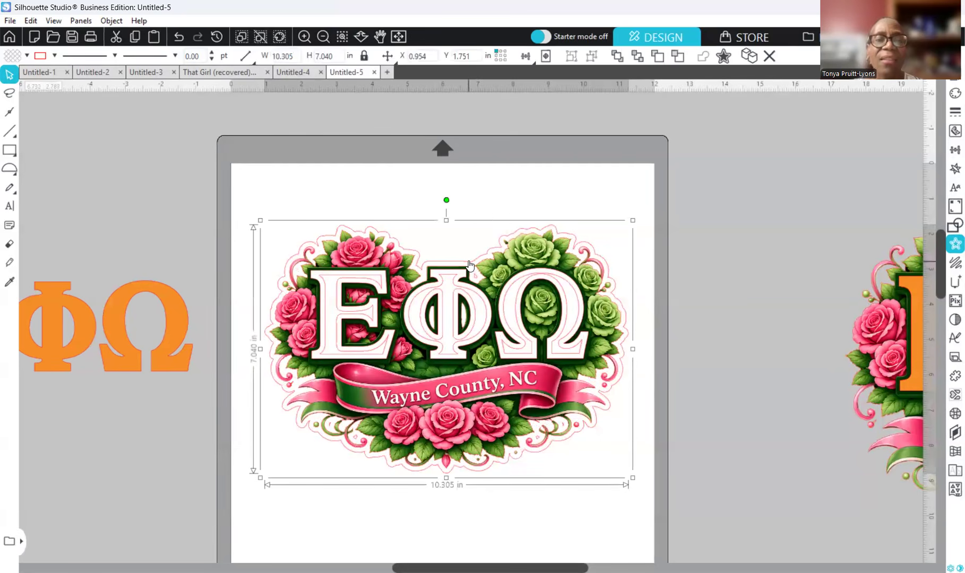
key("Delete")
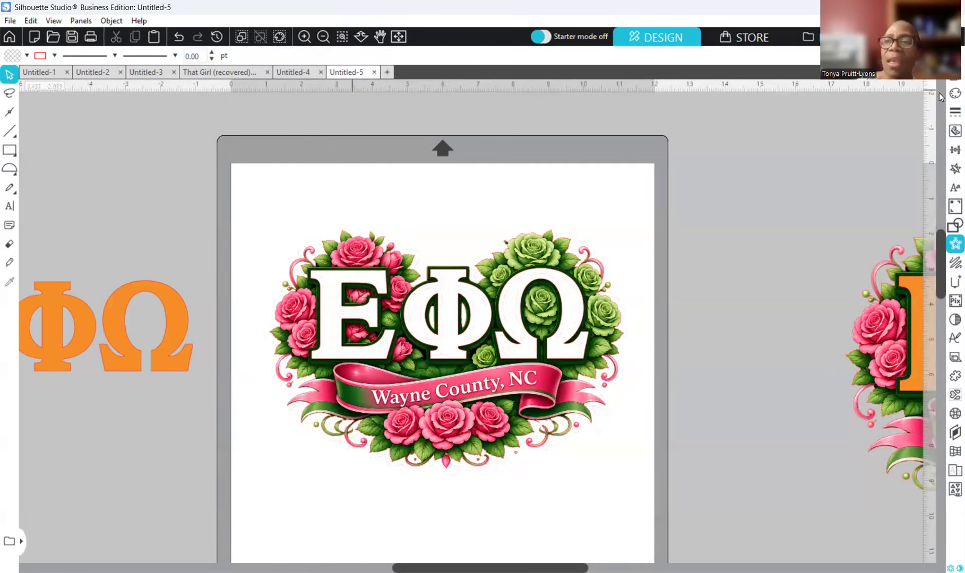
Create a larger rounded-corner offset around the floral design, about 10.355 in wide and 7.091 in high
left_click(955, 225)
left_click(612, 312)
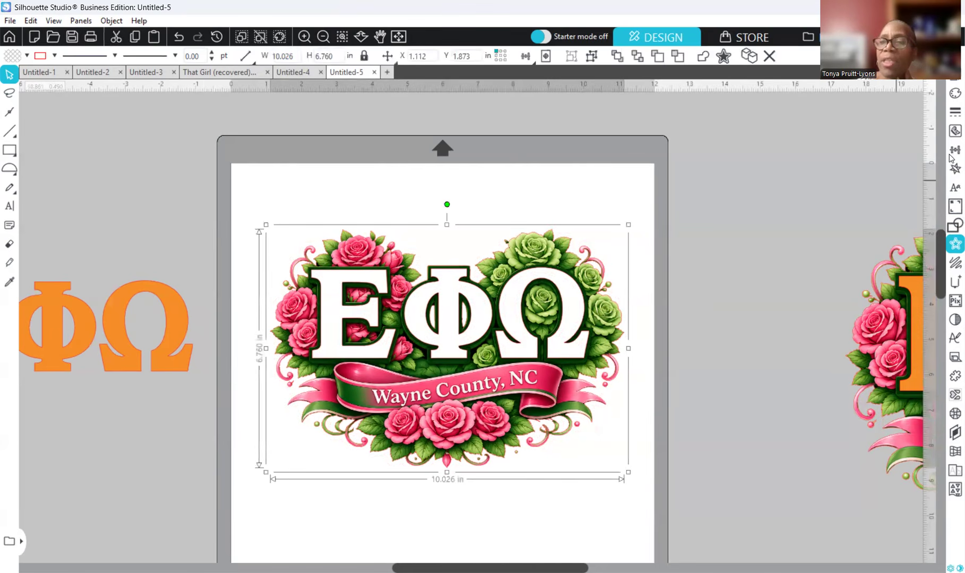
left_click(954, 187)
left_click(951, 247)
left_click(952, 245)
left_click(951, 248)
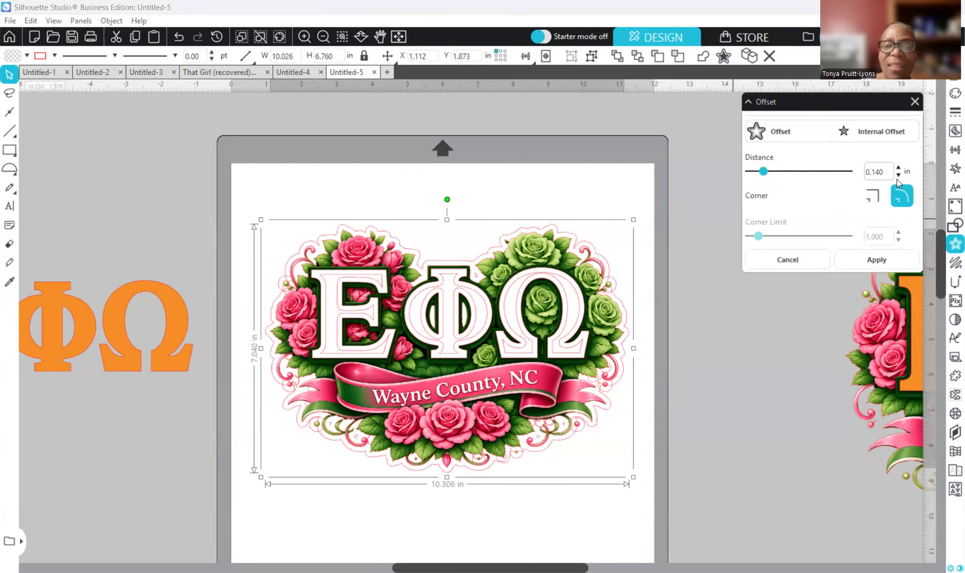
left_click(897, 168)
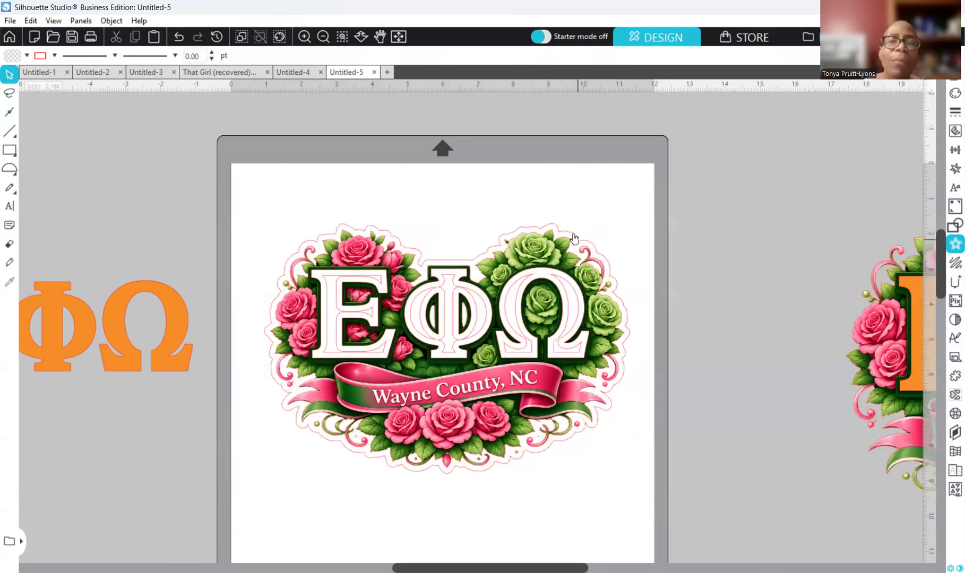
Undo the accidental deletion of the floral design and delete only its offset outline
left_click(569, 237)
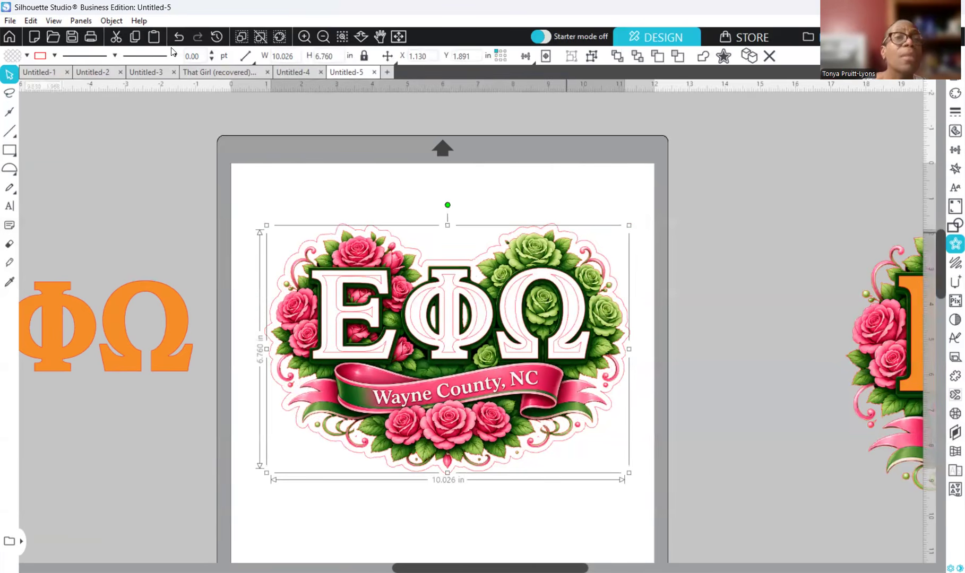
key("Delete")
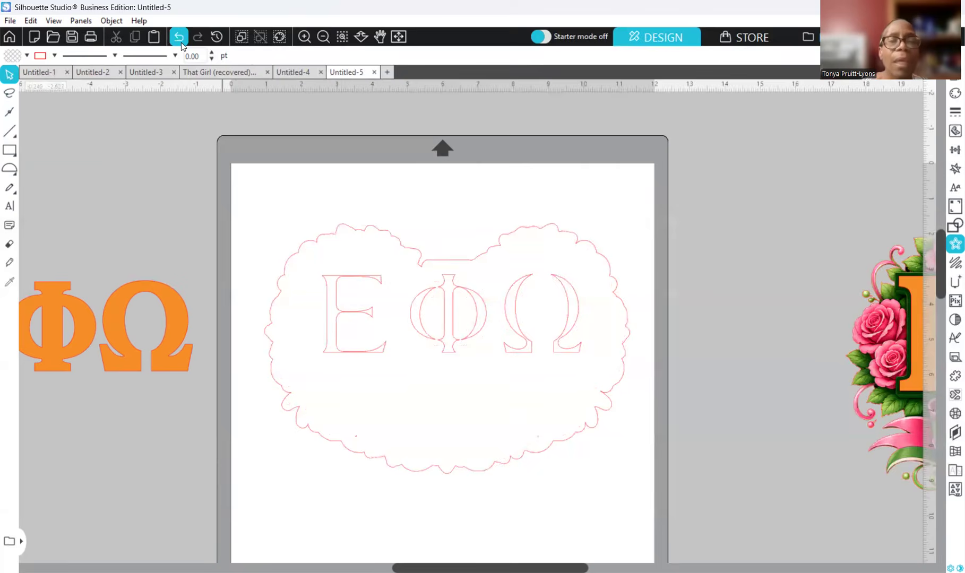
left_click(179, 37)
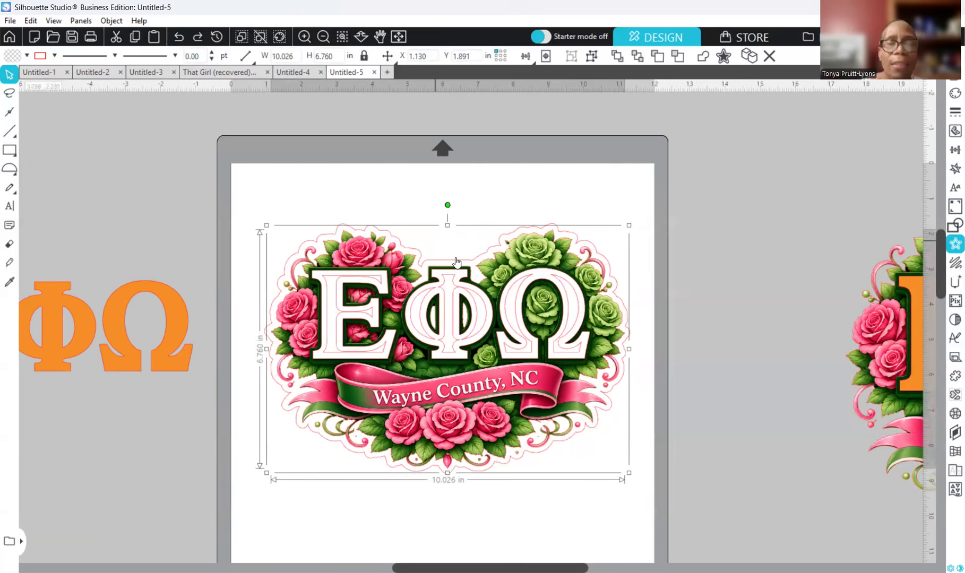
left_click(456, 262)
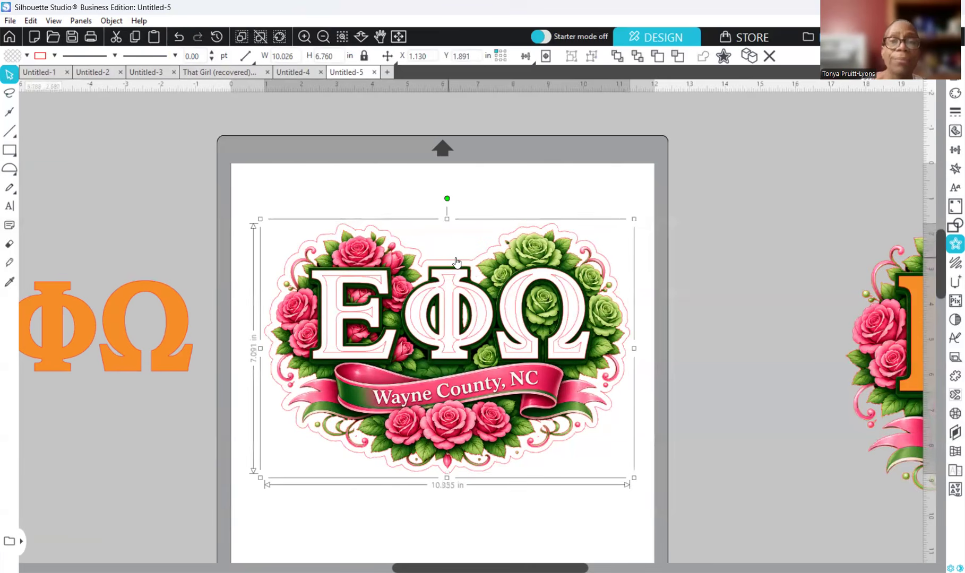
left_click(413, 458)
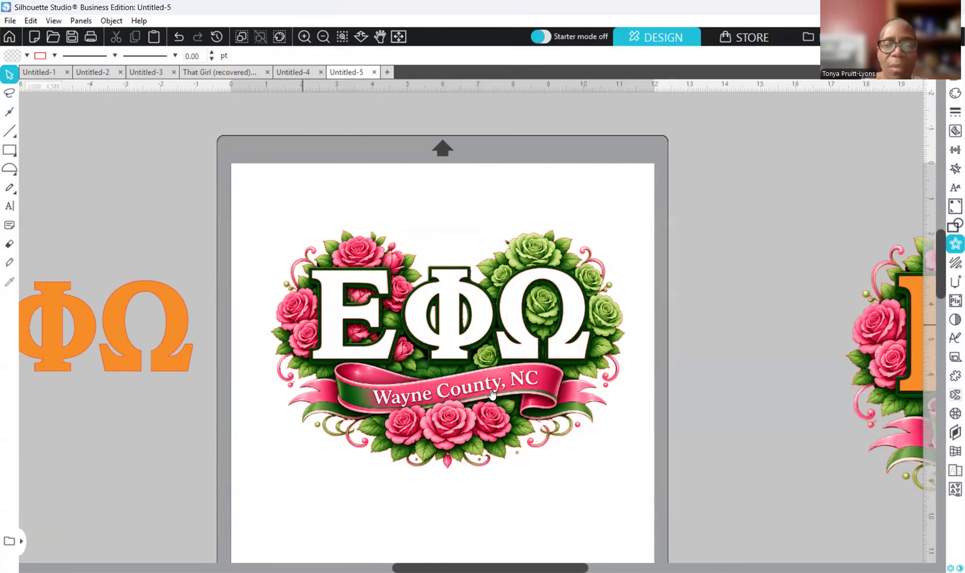
Move the floral design down the page and place the orange letters above it, at X 2.096 in and Y 1.817 in
left_click_drag(483, 377, 477, 509)
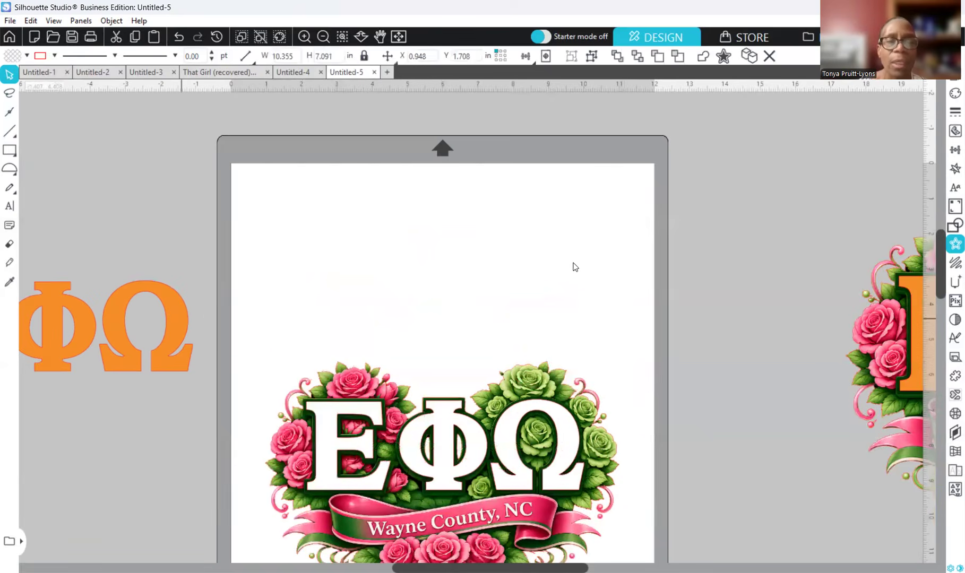
left_click_drag(182, 319, 571, 266)
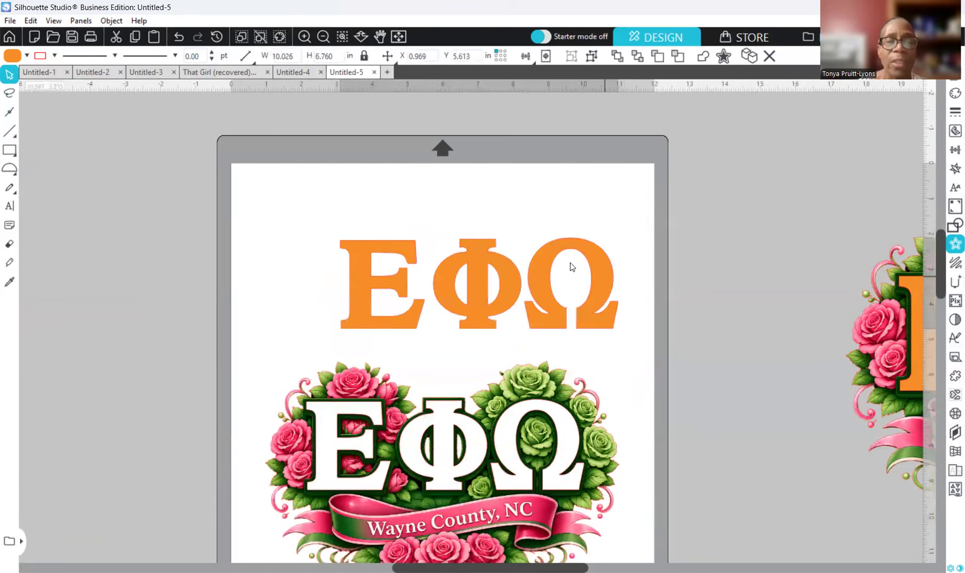
left_click(496, 426)
left_click_drag(498, 396, 500, 364)
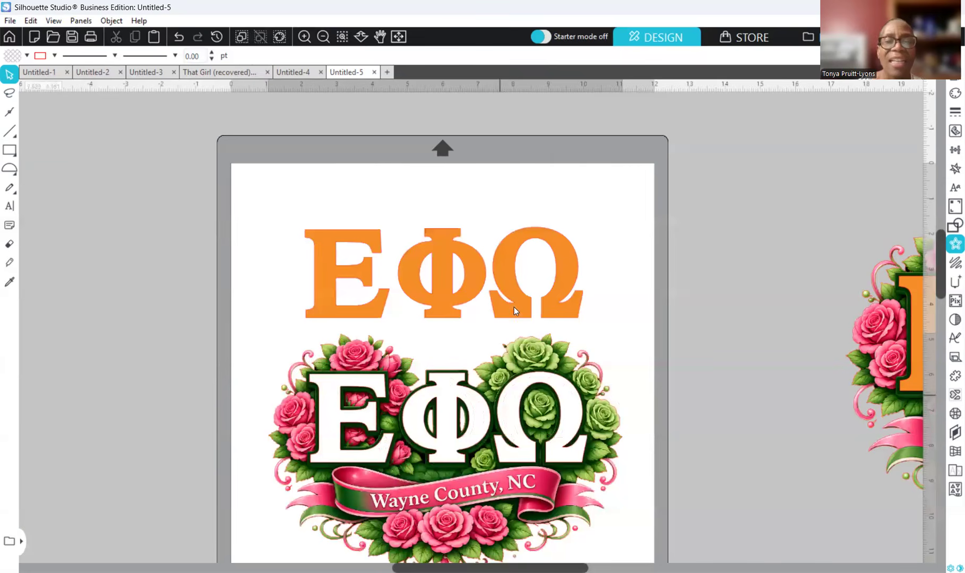
Give the orange letters a light gray fill (D4D4D4) and take away their red outline
left_click(538, 259)
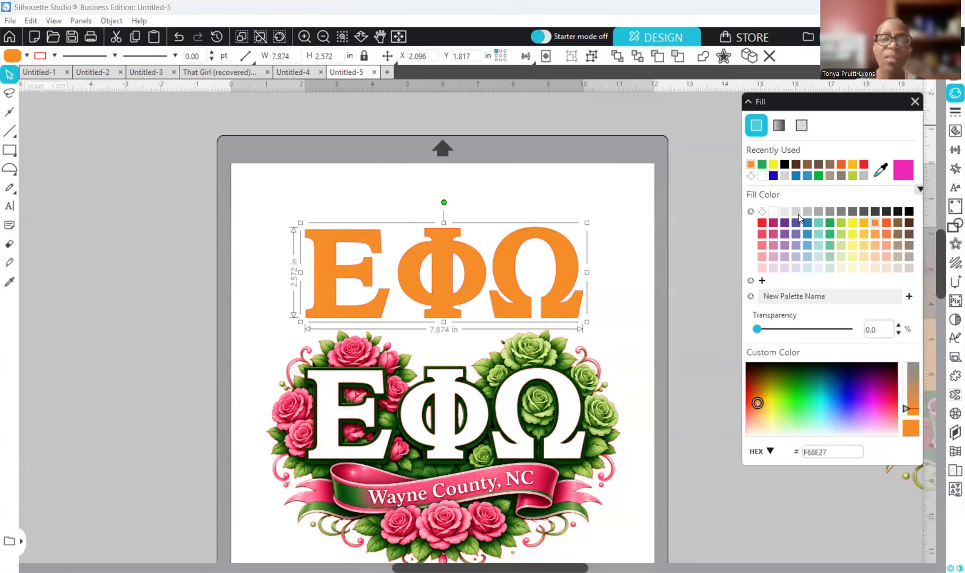
left_click(797, 212)
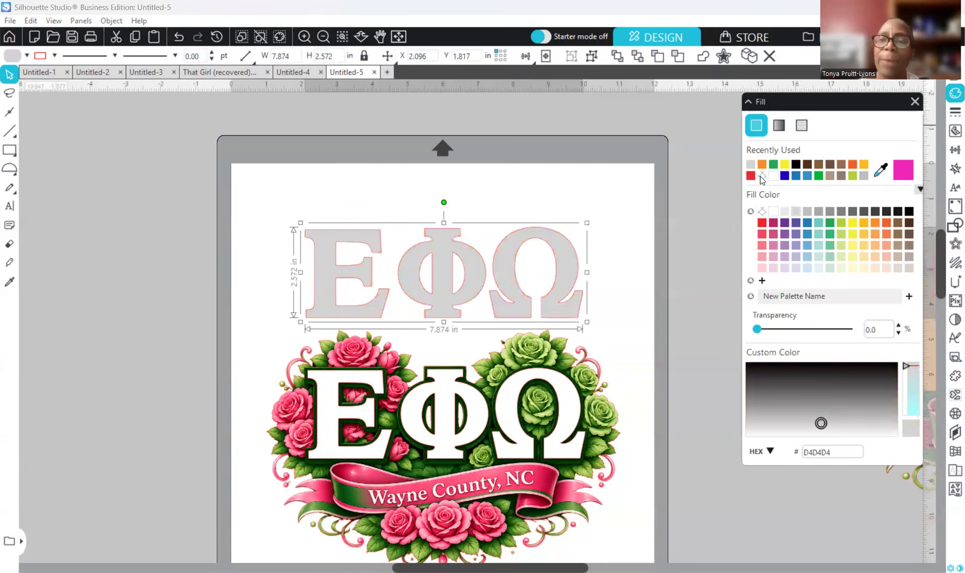
left_click(955, 112)
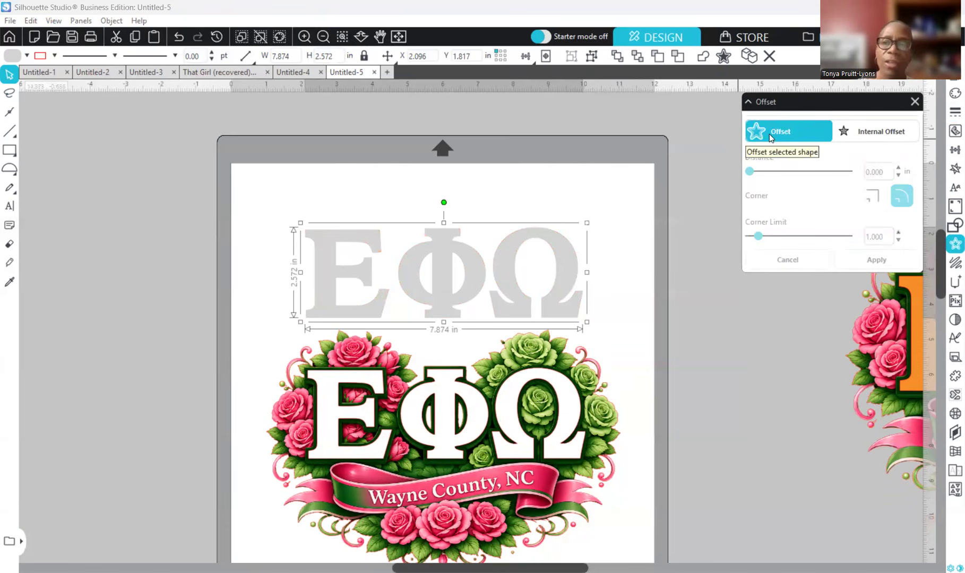
Create a sharp-cornered internal offset of the gray letters, about 7.781 in wide and 2.482 in high overall
left_click(877, 132)
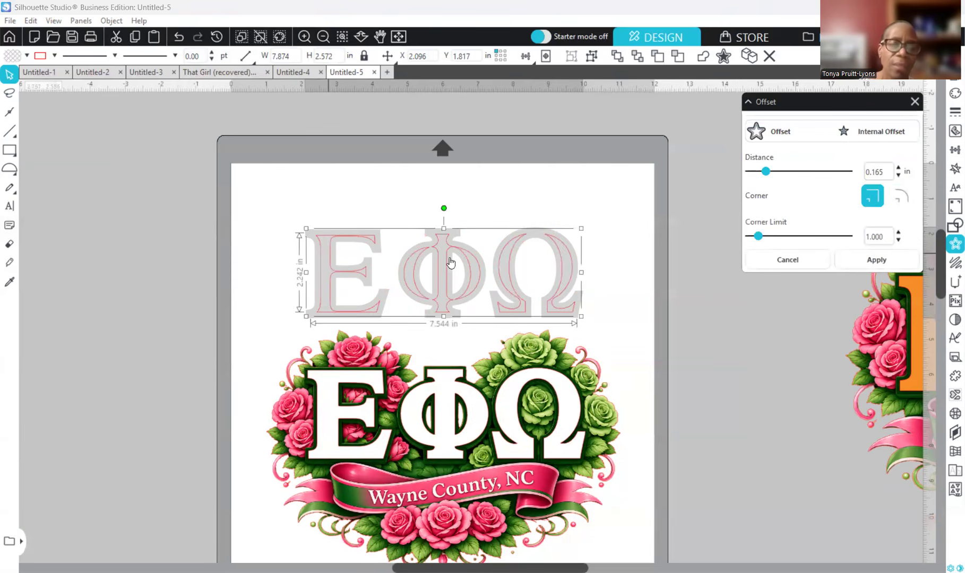
left_click(898, 174)
left_click(898, 175)
left_click(897, 175)
left_click(898, 175)
left_click(898, 175)
left_click(898, 176)
left_click(898, 175)
left_click(898, 175)
left_click(898, 175)
left_click(898, 175)
left_click(898, 175)
left_click(898, 175)
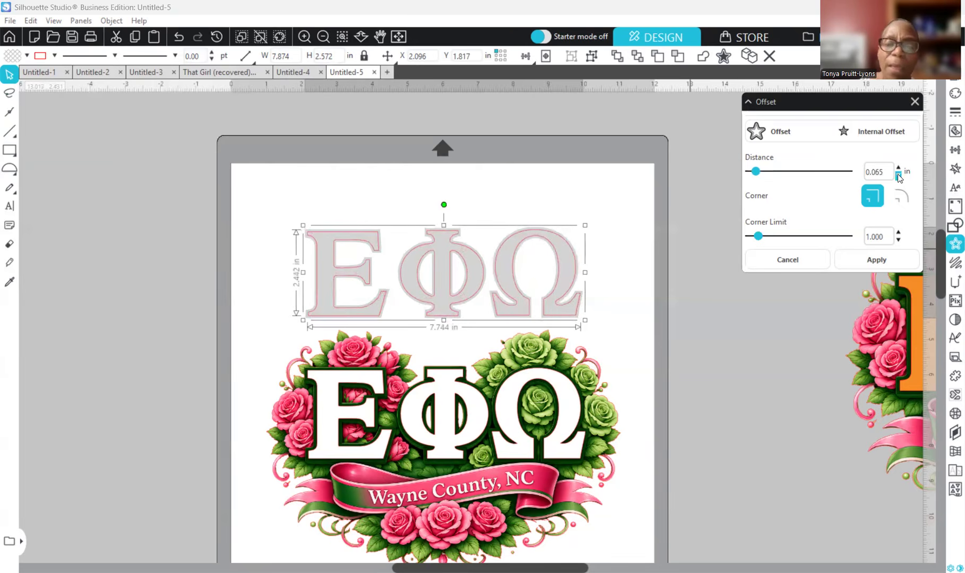
left_click(898, 175)
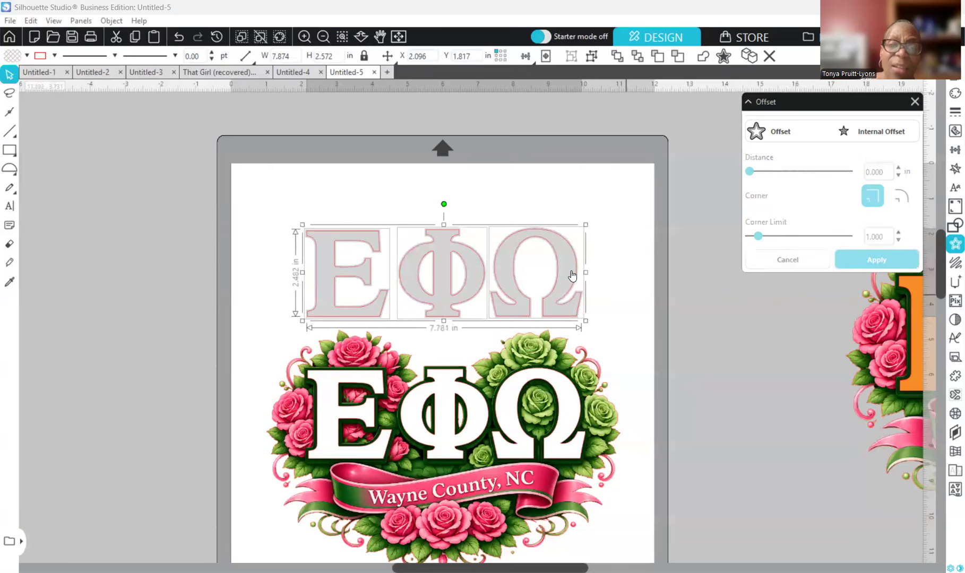
Move the gray letters up off the internal offset outlines so they overlap the page's upper edge
left_click_drag(570, 268, 574, 152)
left_click(575, 316)
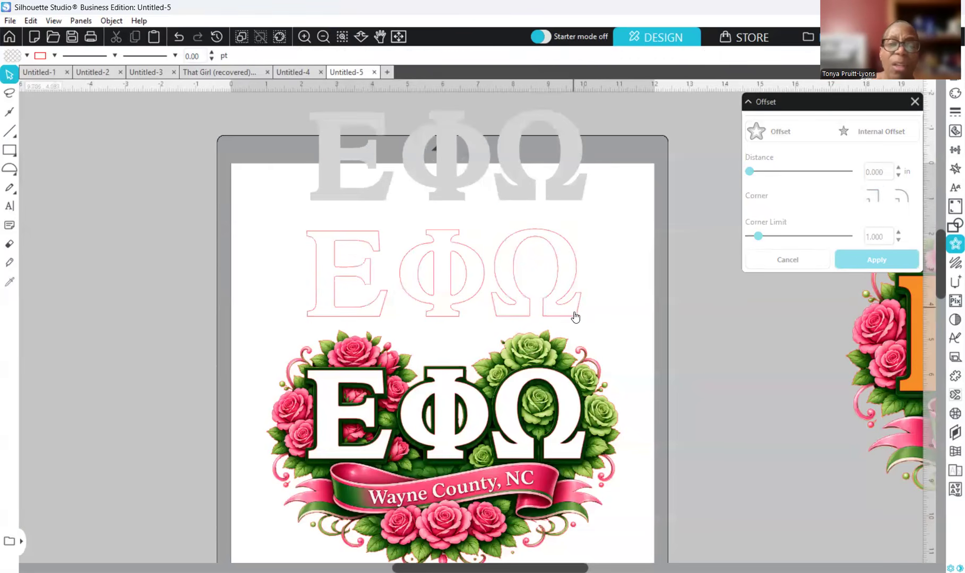
Select the three internal offset letter outlines and group them
left_click(576, 263)
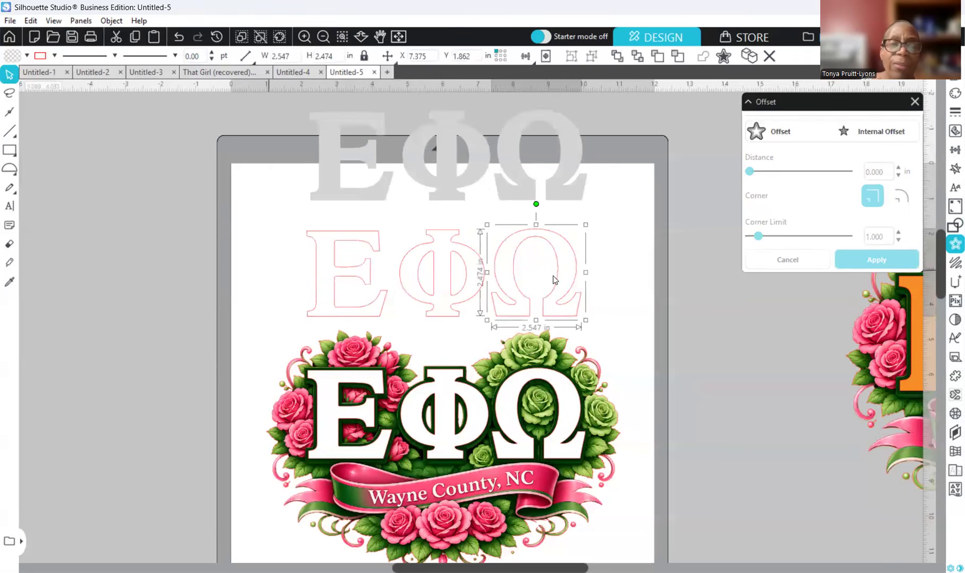
left_click(574, 283)
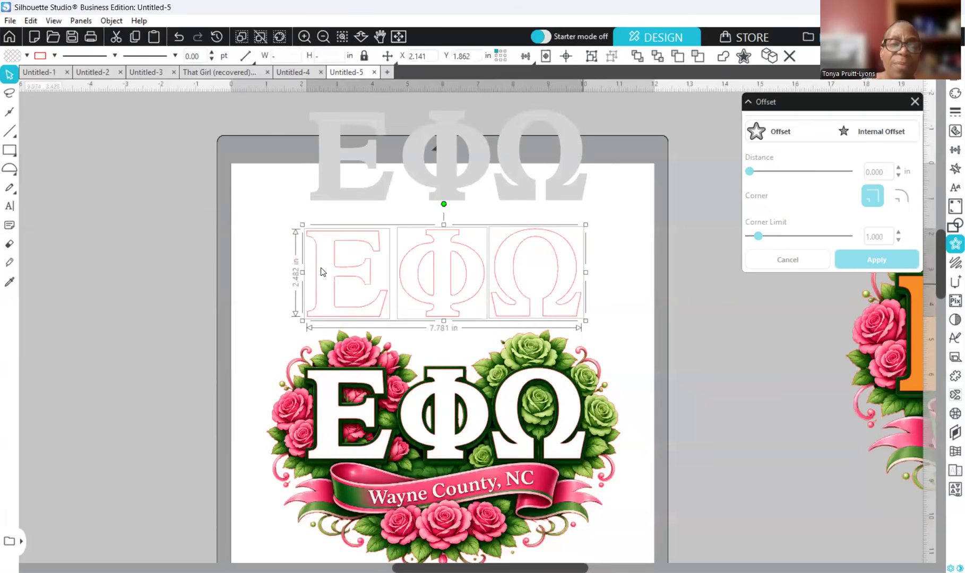
left_click(354, 291, "shift")
left_click(360, 280, "shift")
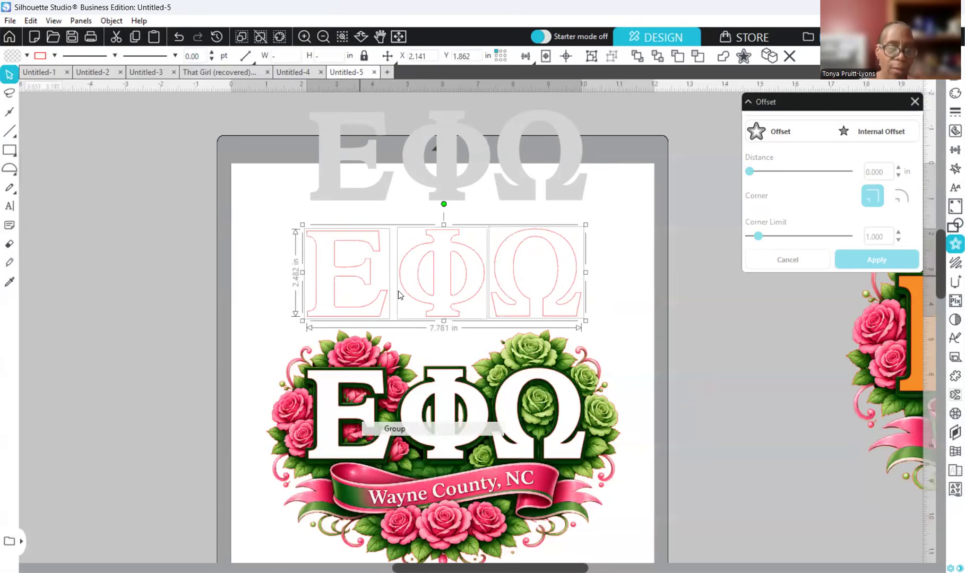
Group the three inset letter outlines and fill them with 10ss rhinestones in straight rows, spaced 0.020 in apart
key("ctrl+g")
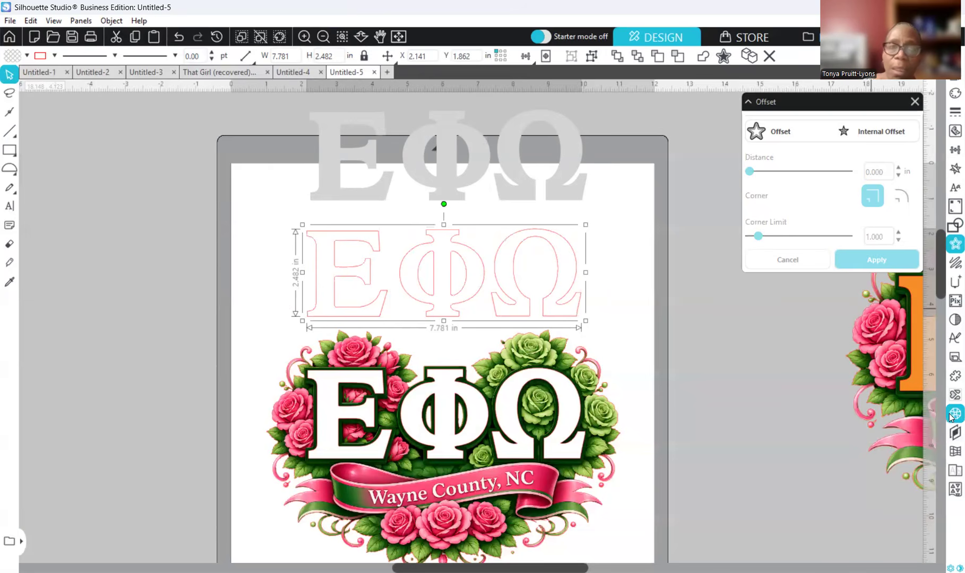
left_click(83, 21)
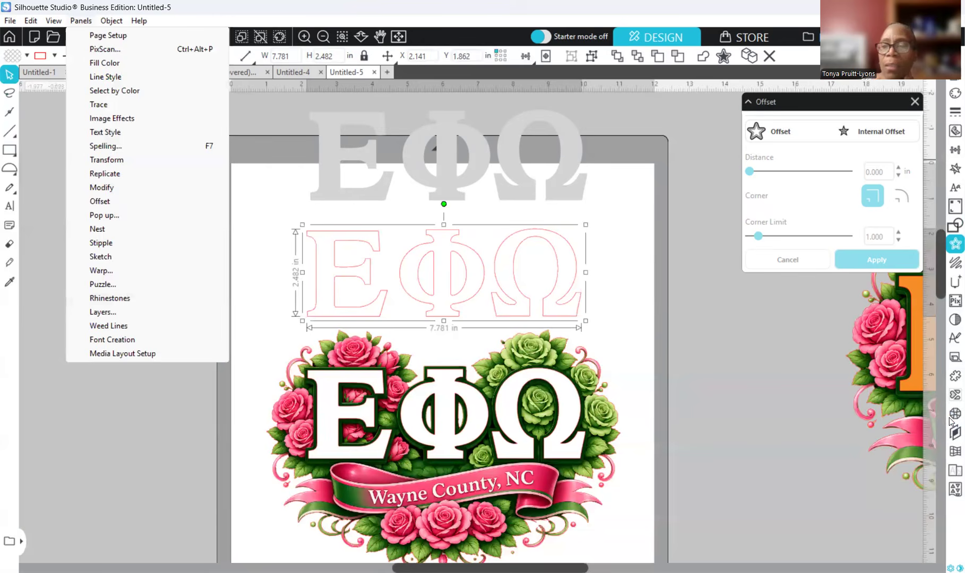
left_click(734, 374)
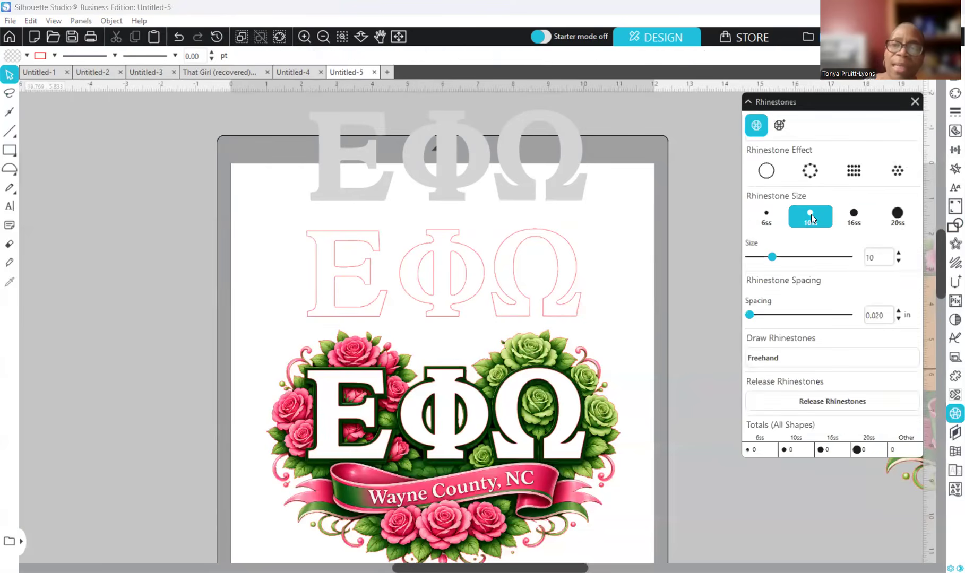
left_click(896, 172)
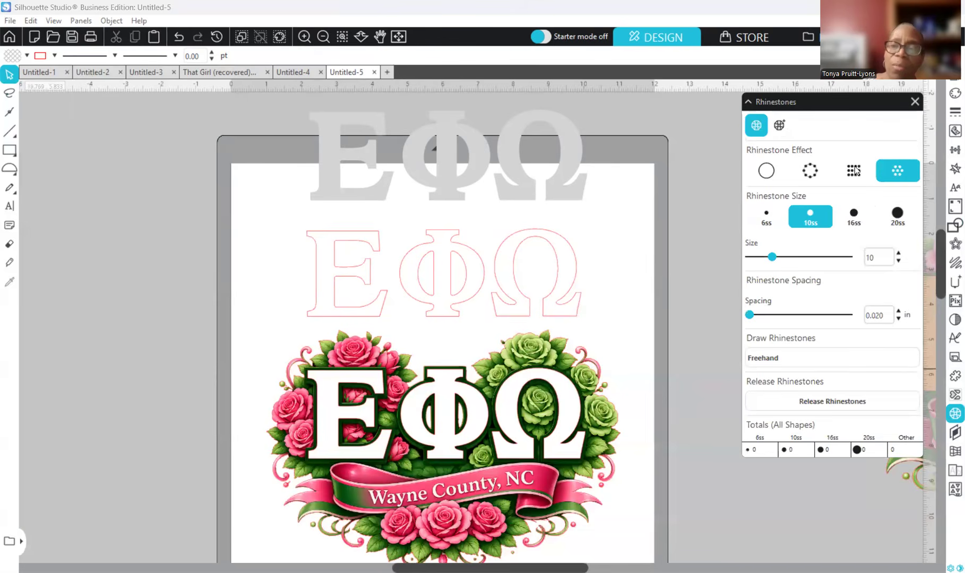
left_click(850, 174)
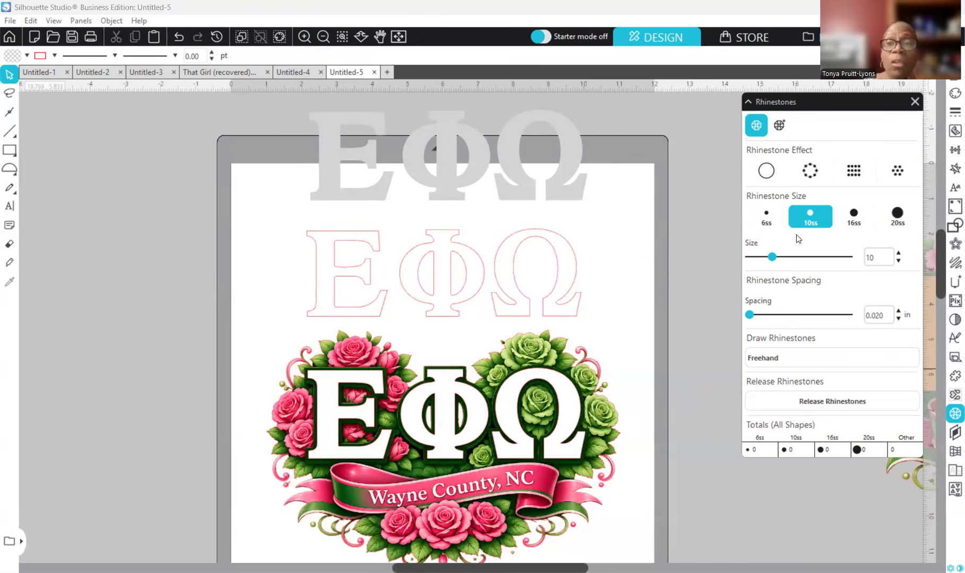
left_click(577, 268)
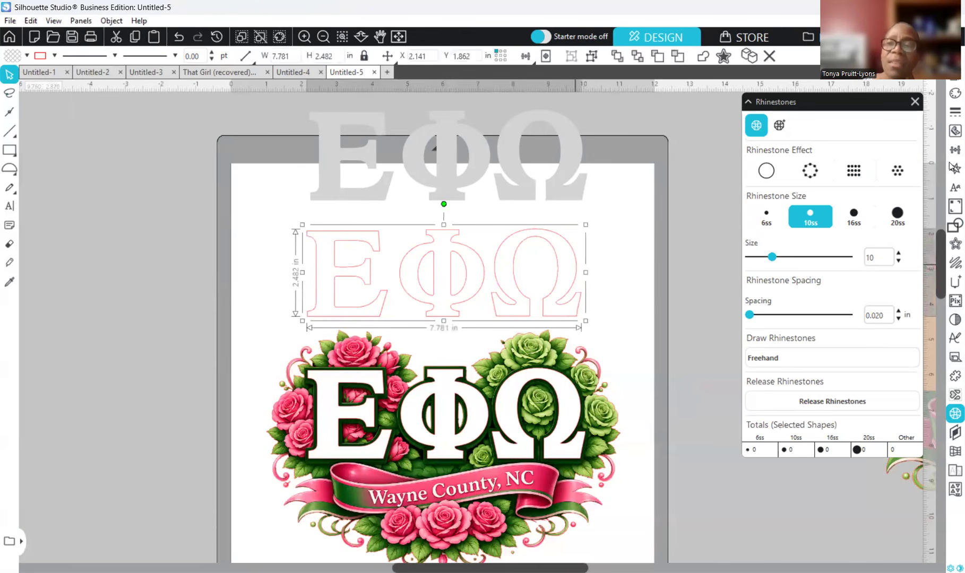
left_click(854, 172)
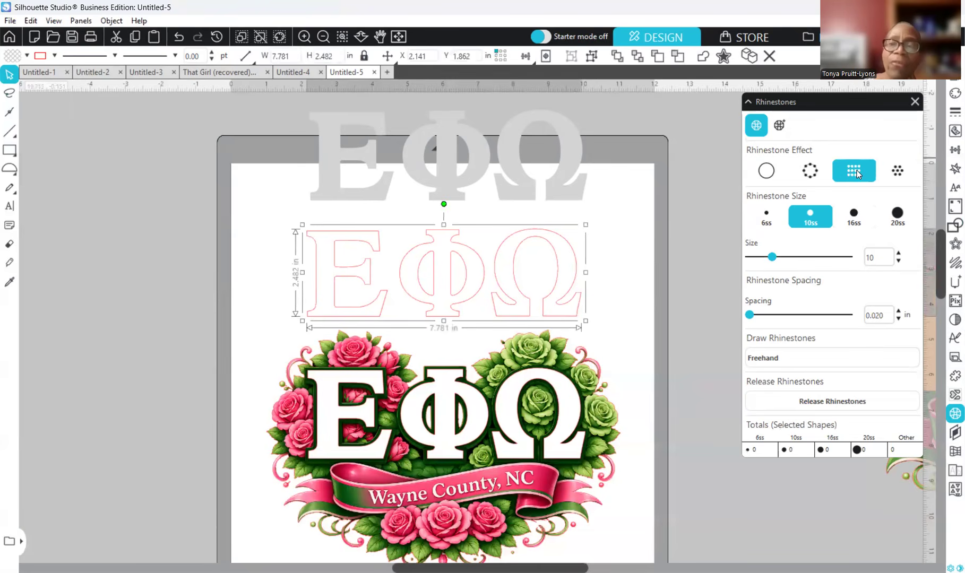
Color the rhinestone letters orange (F68E27) and move them down over the white Greek letters of the floral design
left_click(951, 96)
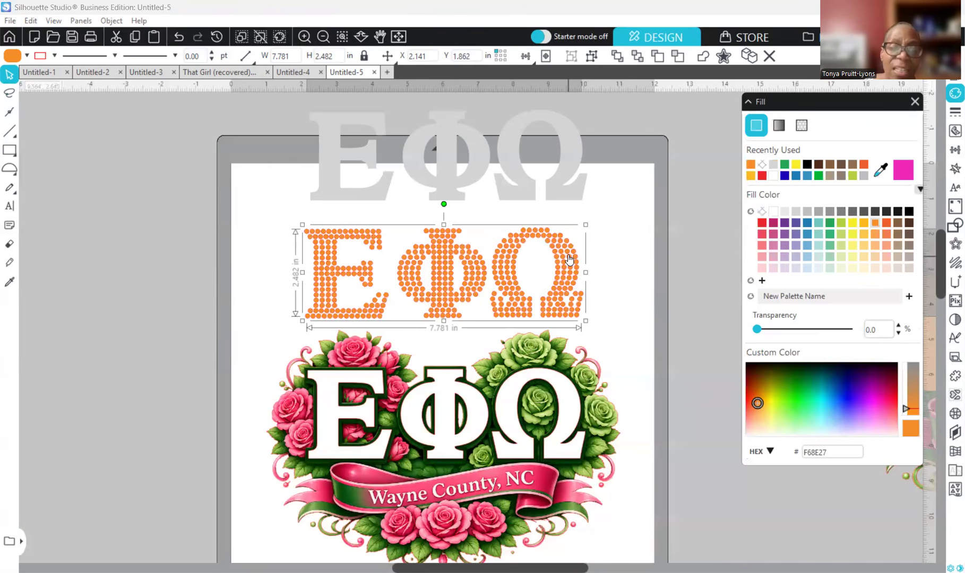
left_click_drag(572, 376, 573, 395)
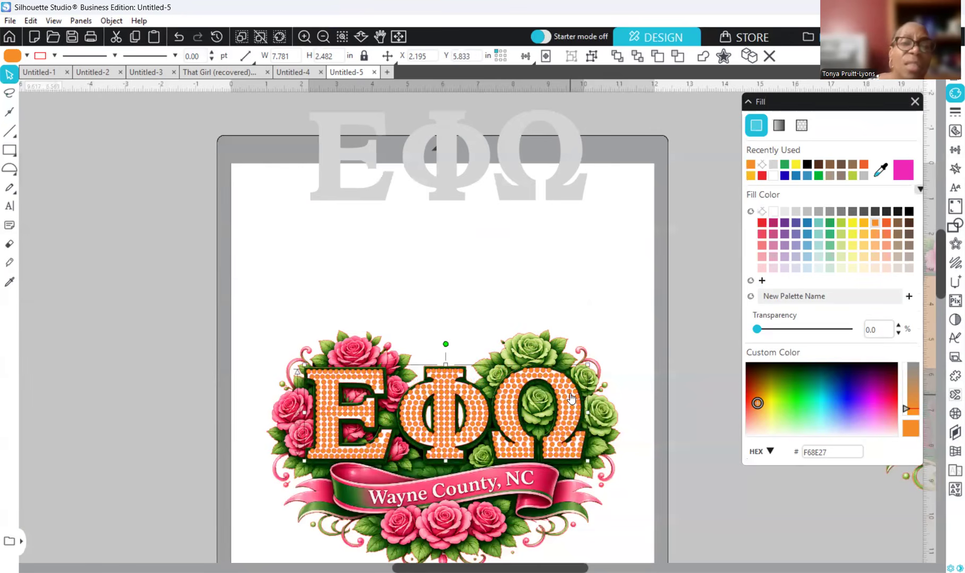
Nudge the rhinestone letters slightly down and right to X 2.203, Y 5.857 in so they sit inside the white letters
scroll(503, 329, "up", 1)
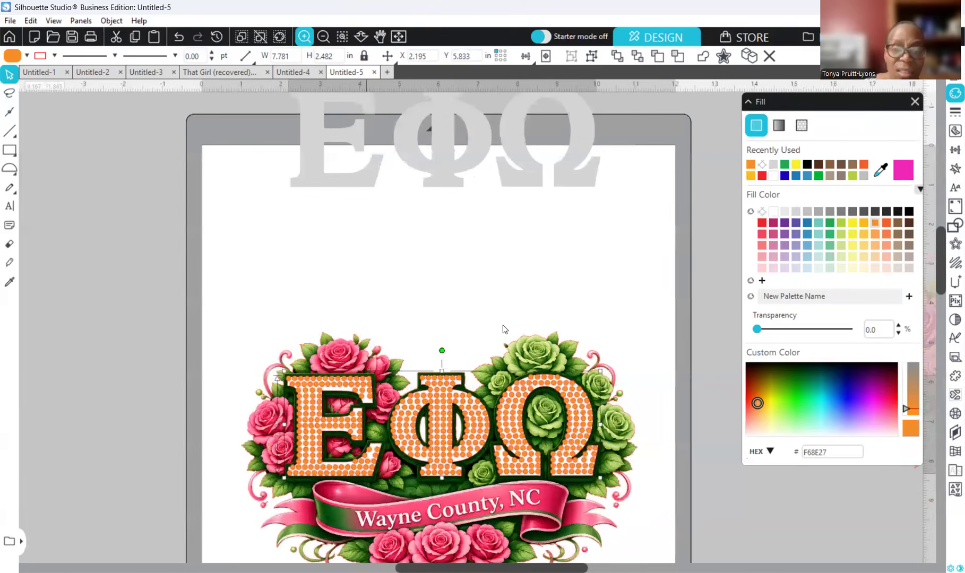
left_click(541, 301)
scroll(543, 303, "down", 2)
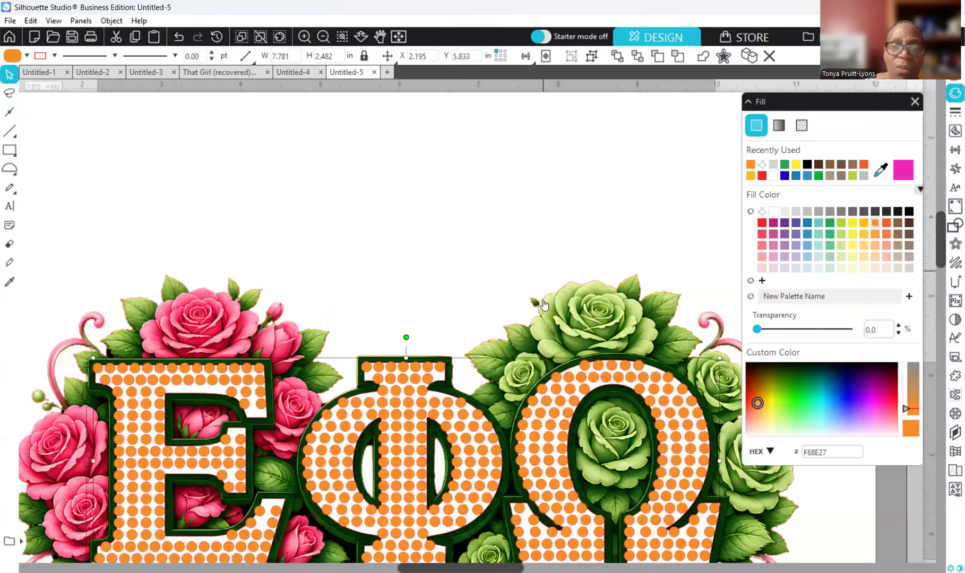
scroll(543, 303, "down", 2)
scroll(434, 393, "down", 1)
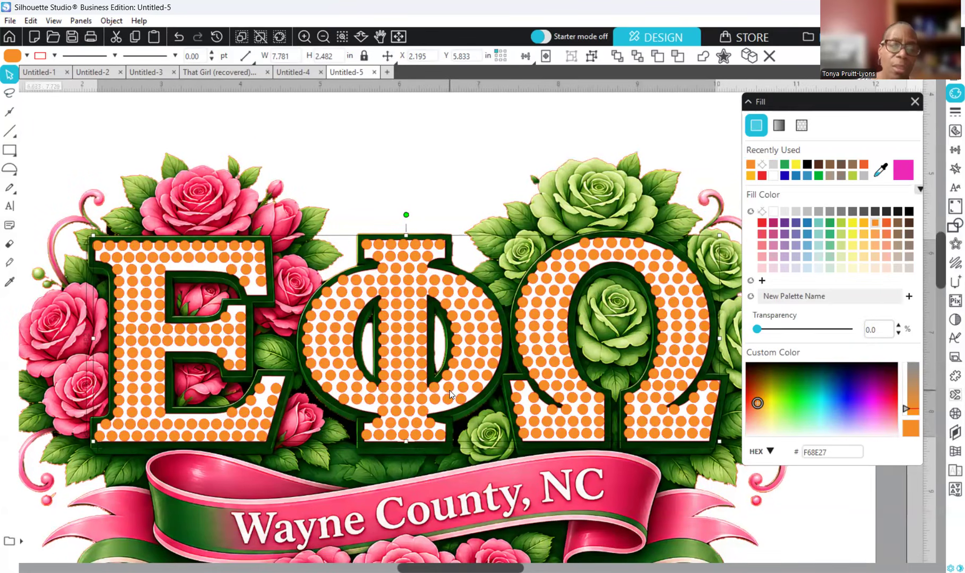
key("Down")
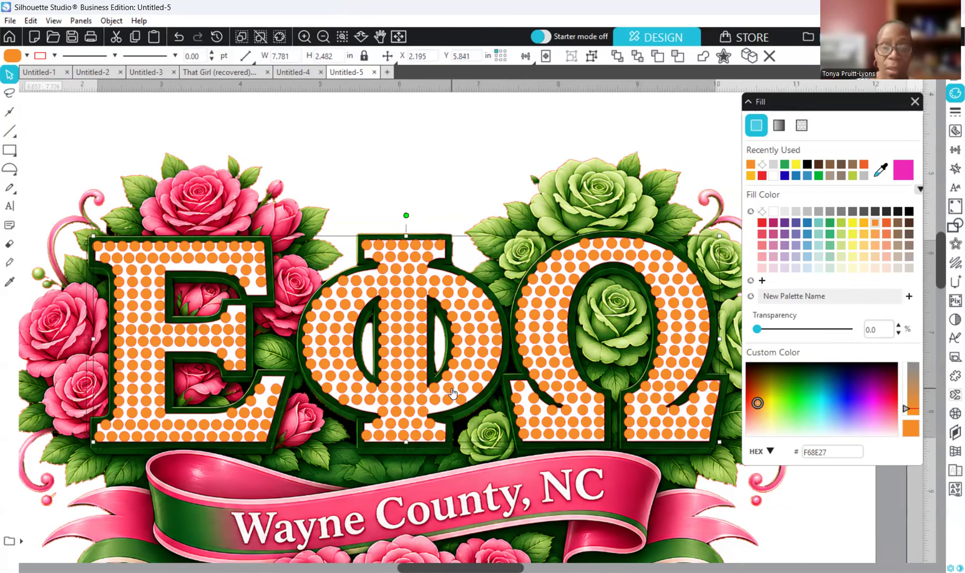
key("Down")
key("Right")
key("Down")
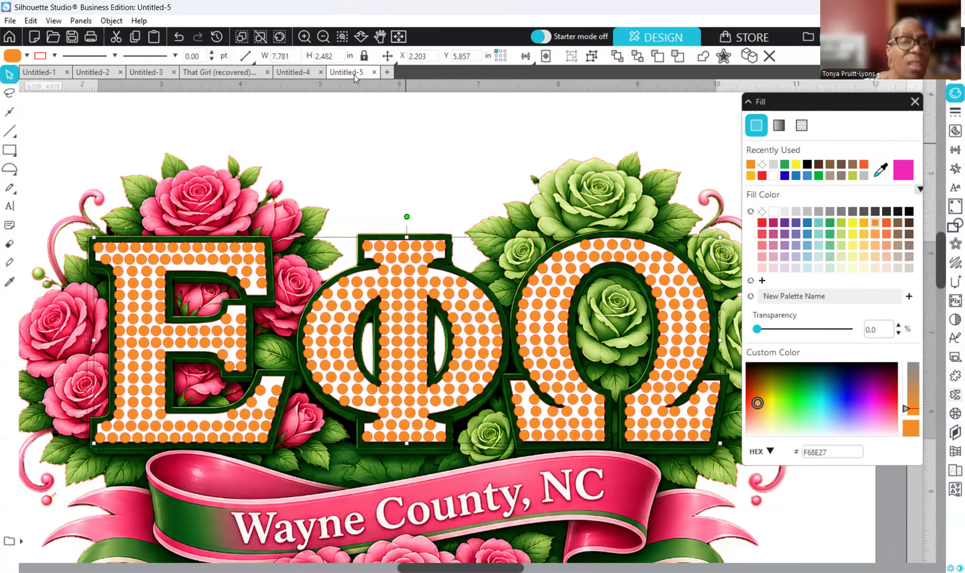
Examine closely how the rhinestones fit inside the letter openings, especially along the edges and around the center letter
scroll(232, 301, "up", 2)
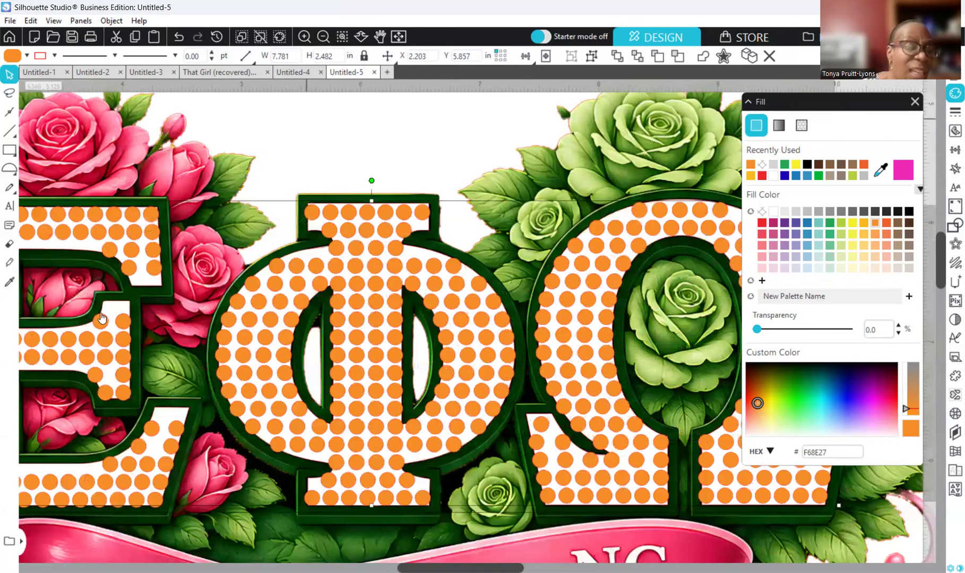
scroll(101, 329, "up", 2)
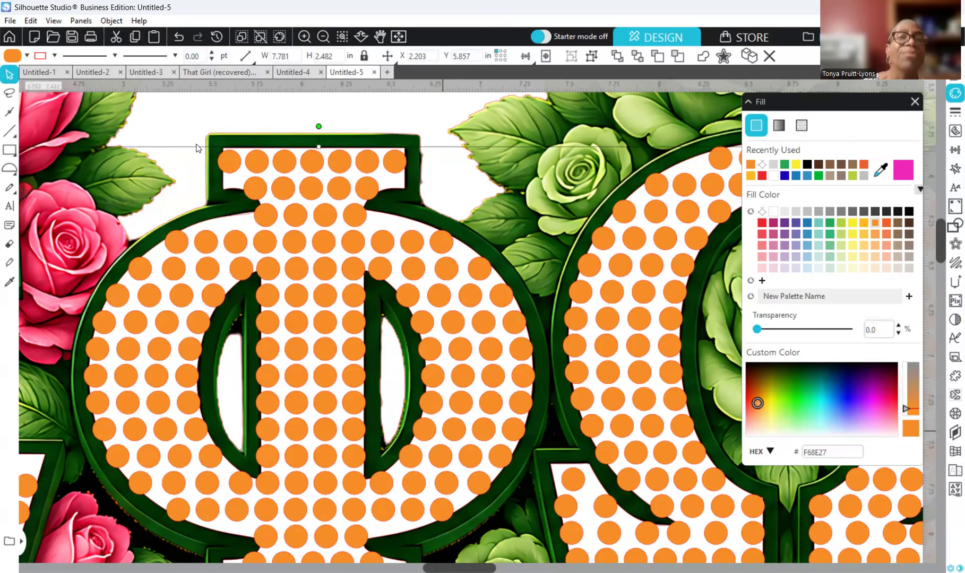
left_click(323, 37)
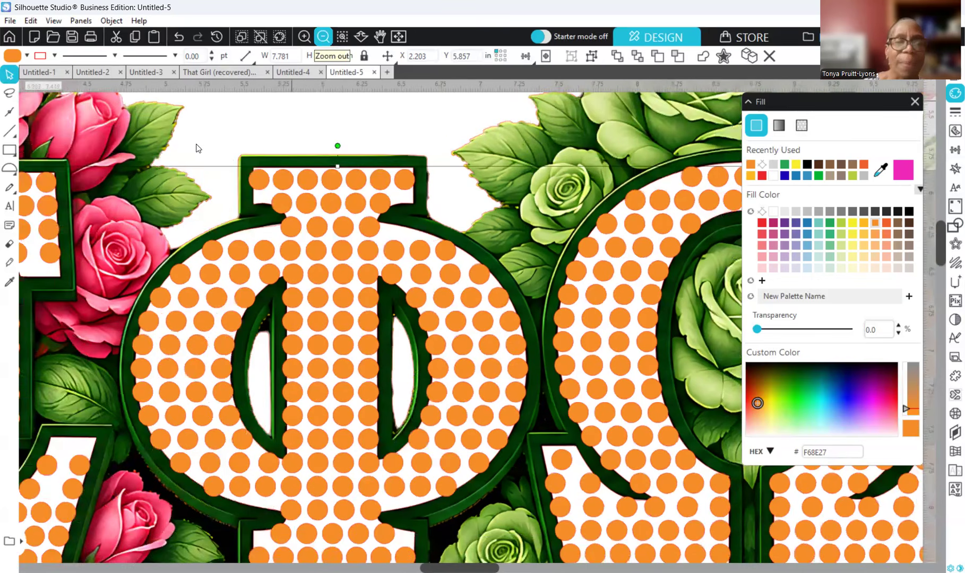
left_click(323, 37)
left_click(323, 36)
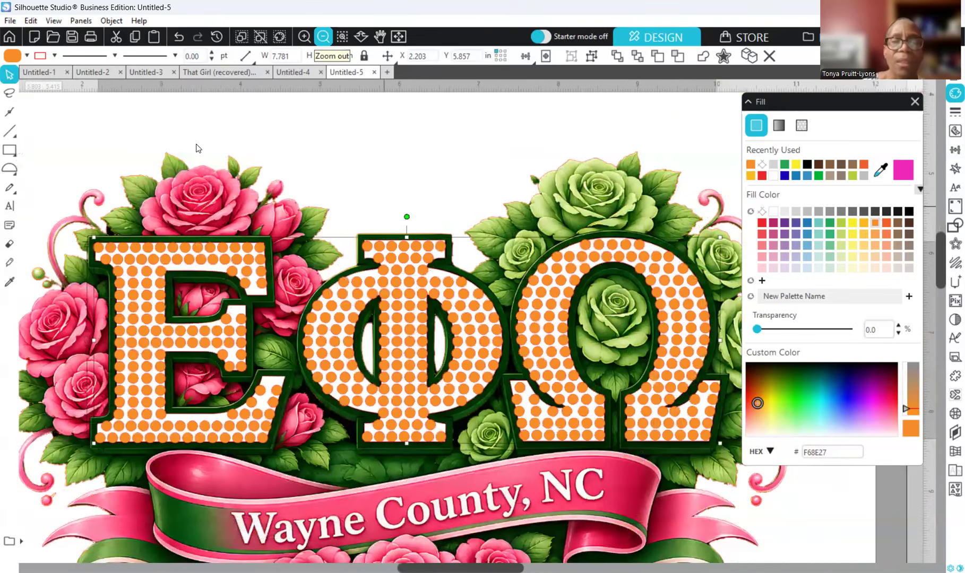
left_click(323, 37)
left_click(323, 36)
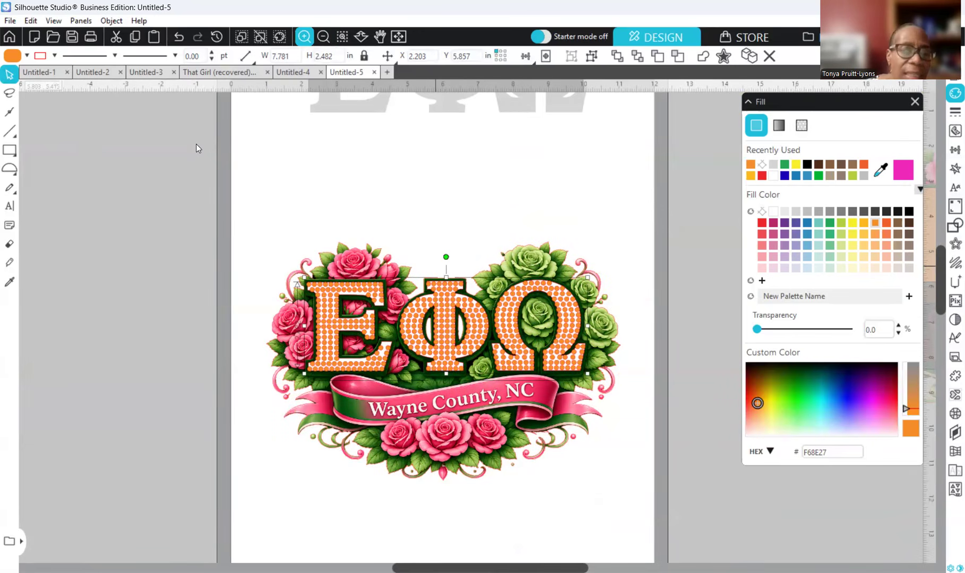
left_click(304, 37)
left_click(304, 37)
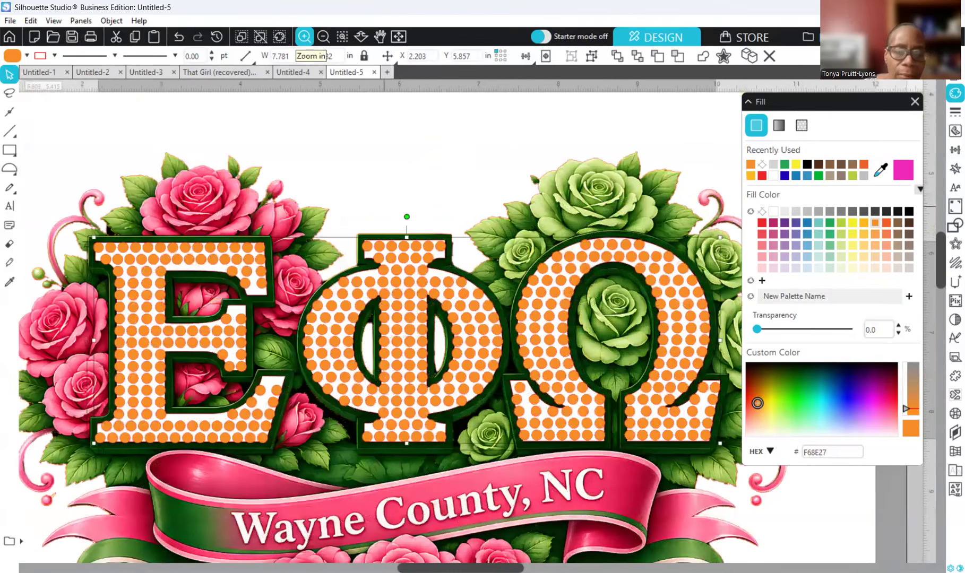
left_click_drag(501, 567, 475, 568)
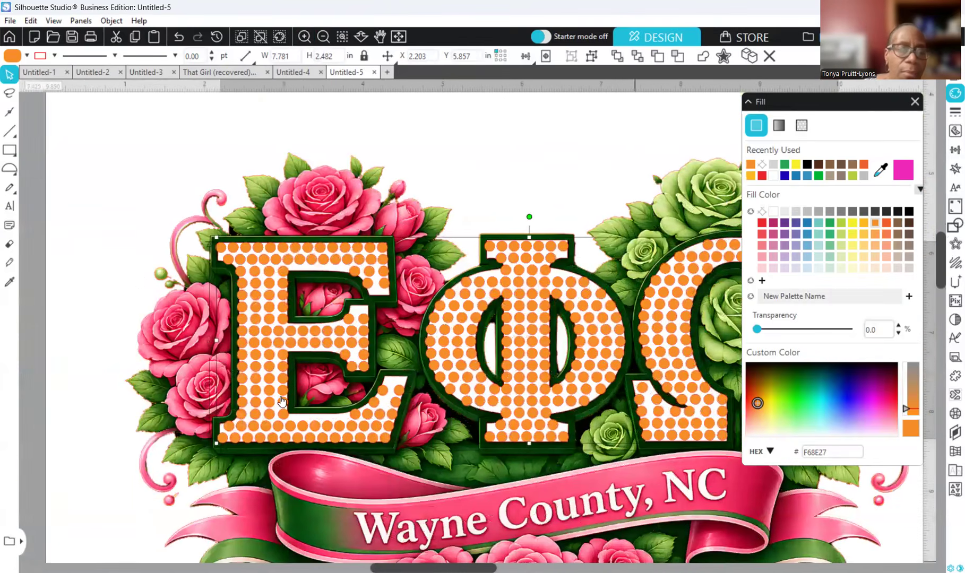
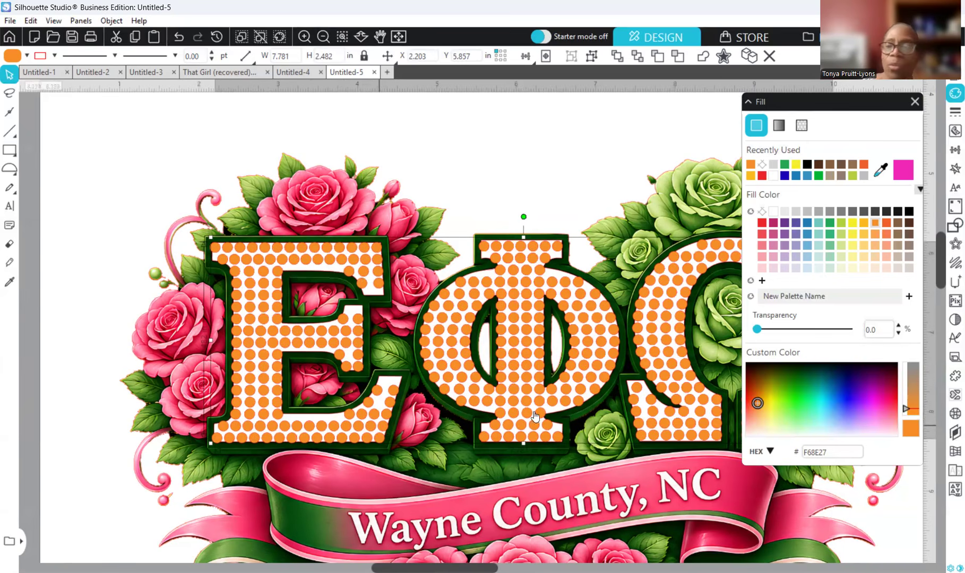
Try wider rhinestone spacings of 0.025 in and 0.030 in on the letters
left_click(951, 415)
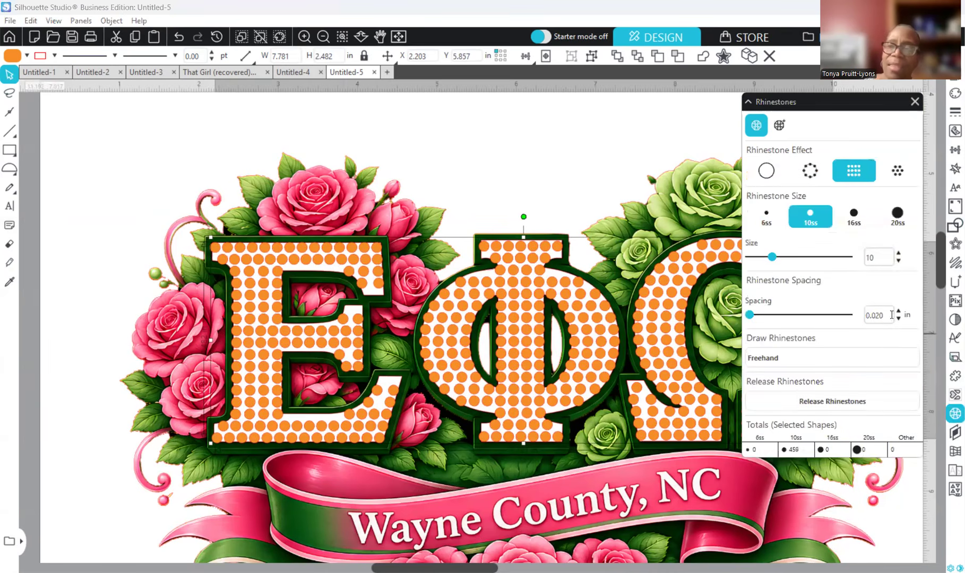
left_click_drag(877, 316, 893, 316)
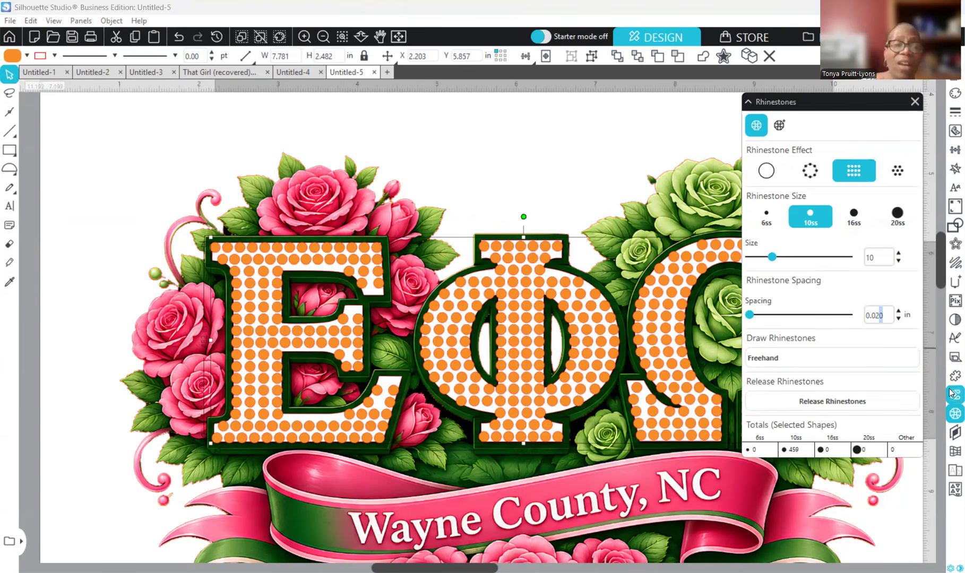
type("5")
key("Return")
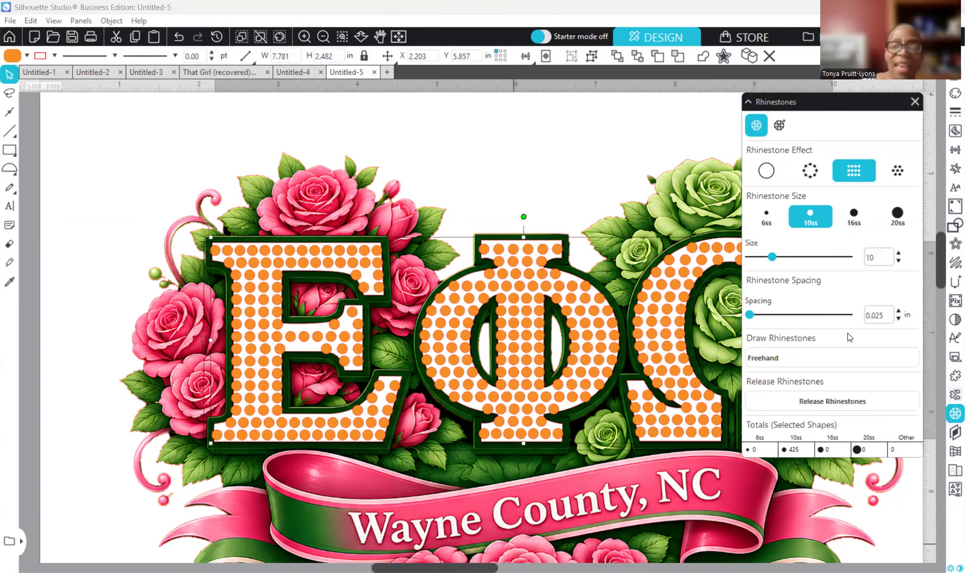
scroll(178, 229, "right", 3)
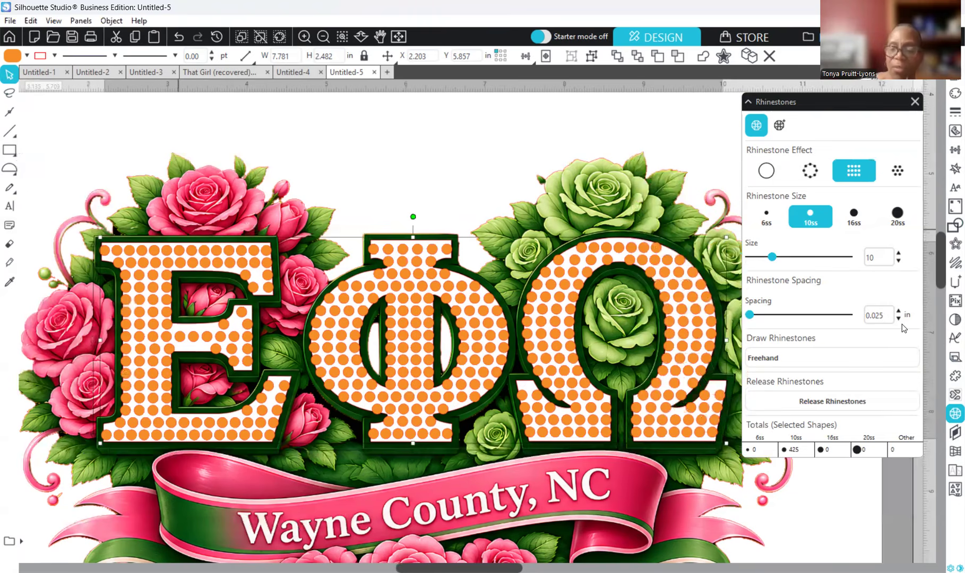
left_click(899, 312)
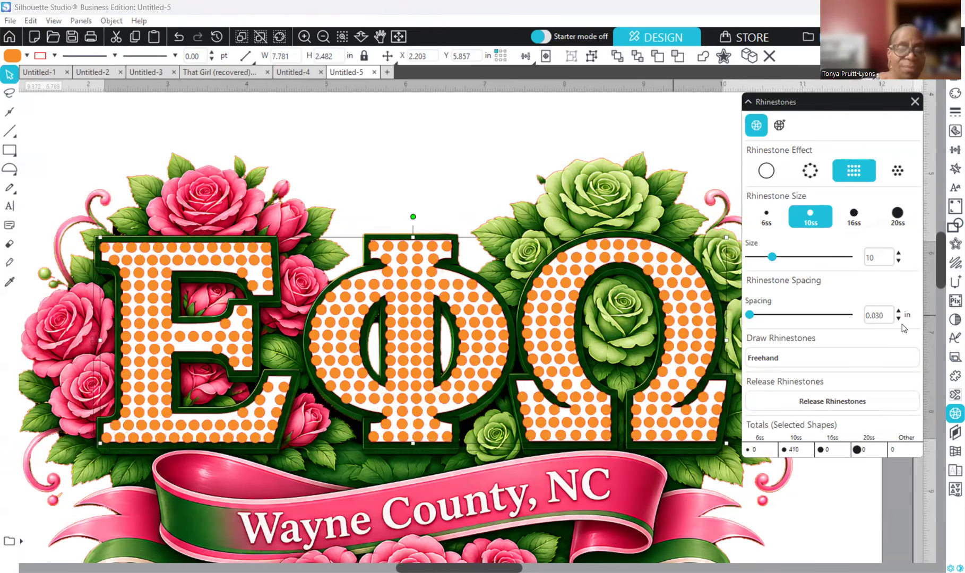
Try rhinestone spacings of 0.018 in and 0.040 in on the letters
key("BackSpace")
key("BackSpace")
type("1")
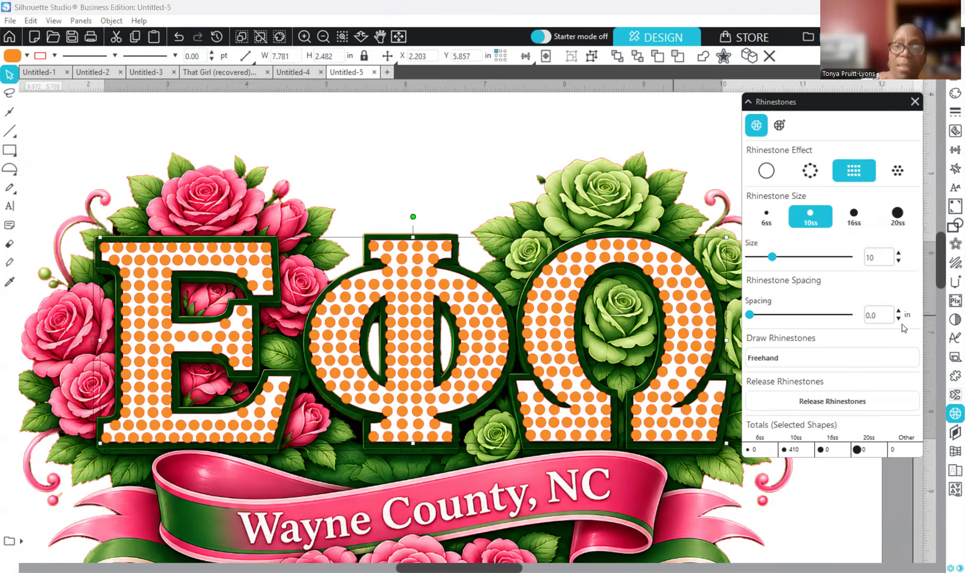
type("8")
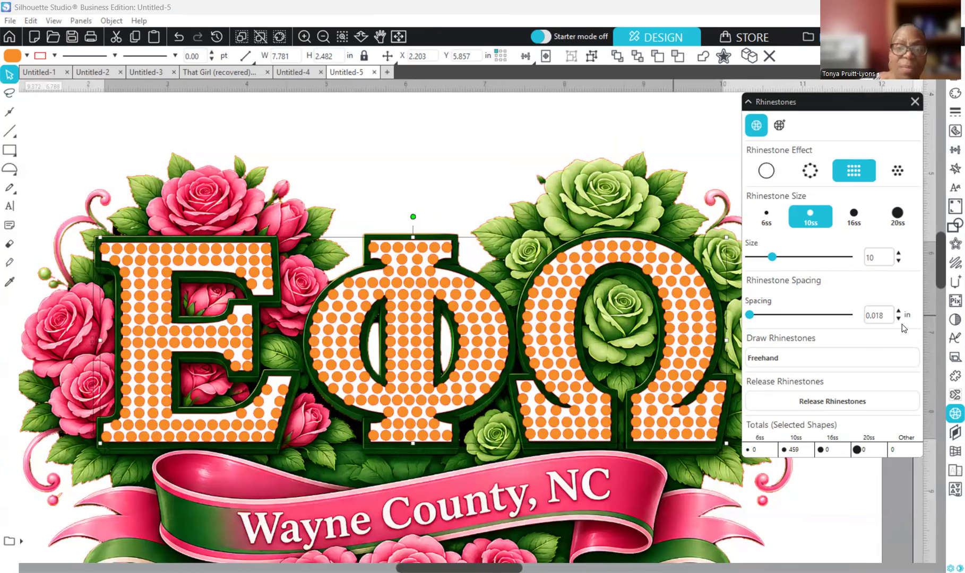
key("BackSpace")
key("BackSpace")
type("4")
key("Return")
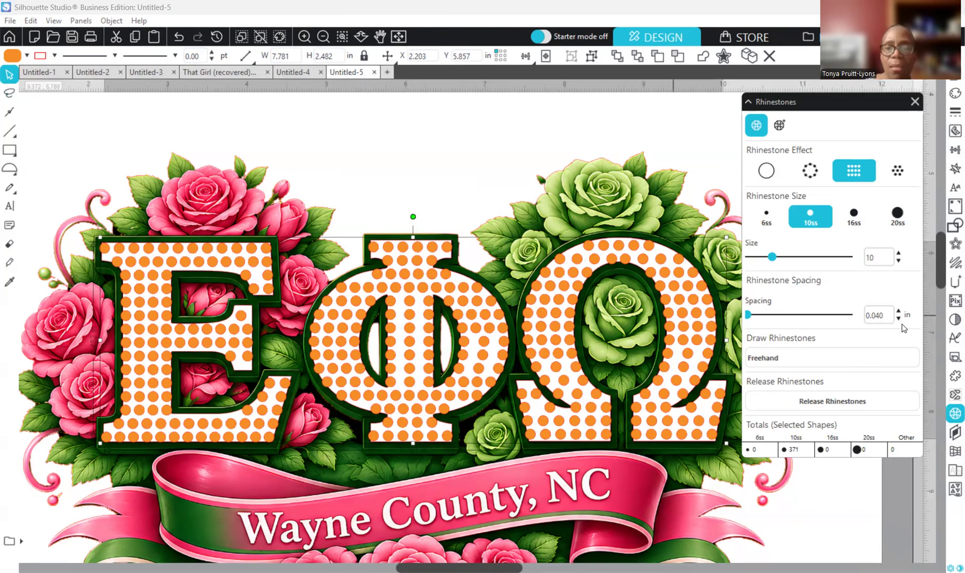
Set the spacing of the rhinestone letters to 0.020 in
key("BackSpace")
key("BackSpace")
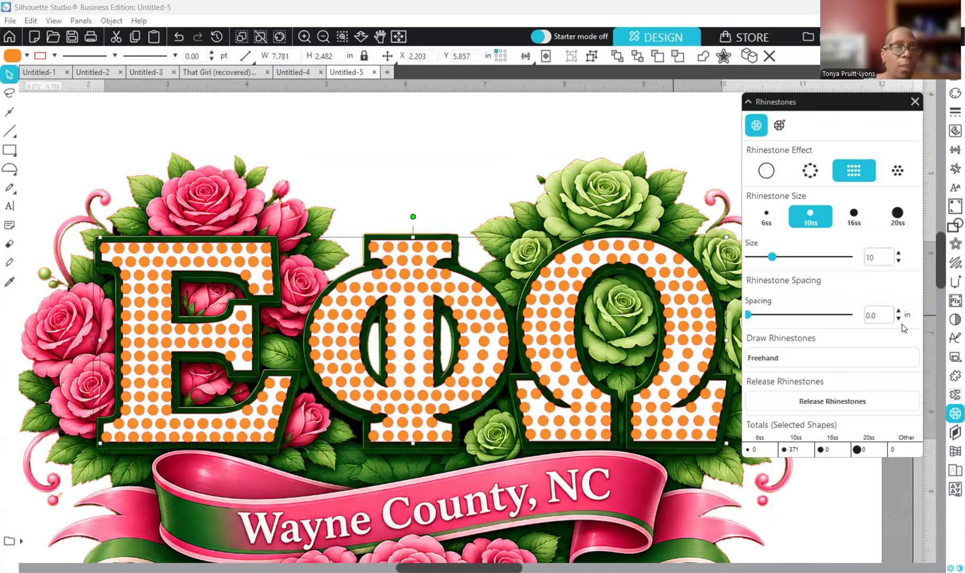
type("20")
key("Return")
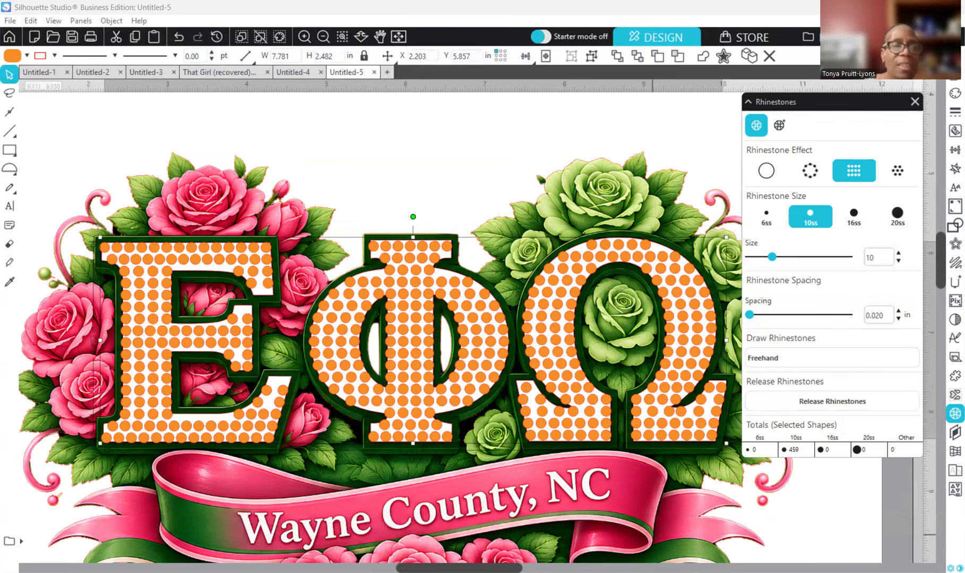
Release the rhinestones from the three letter shapes
scroll(303, 338, "left", 2)
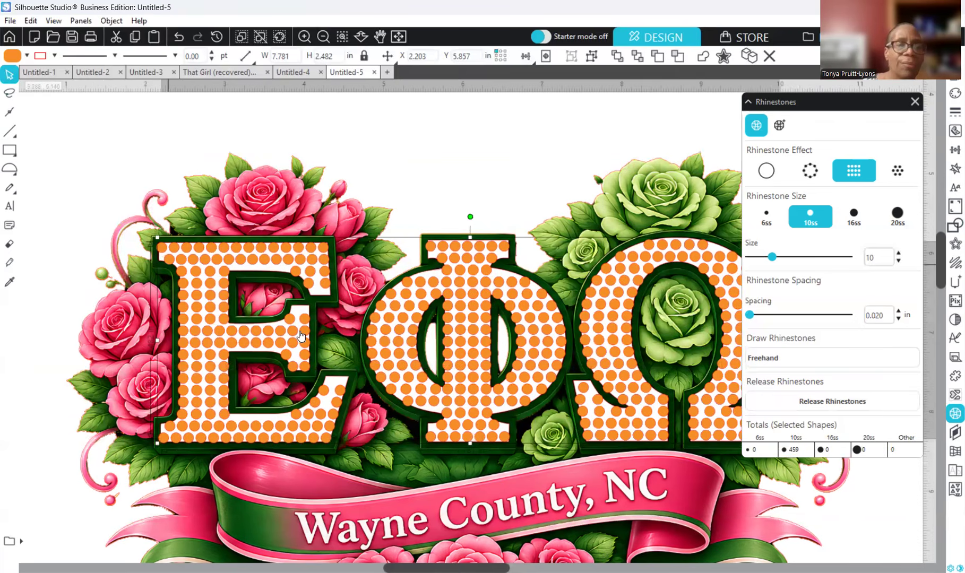
left_click(817, 406)
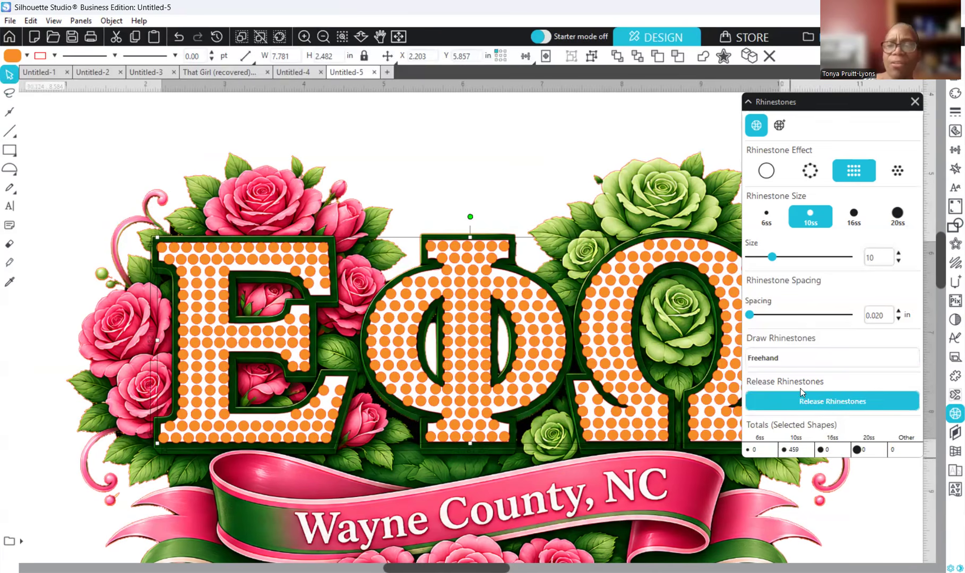
left_click(825, 408)
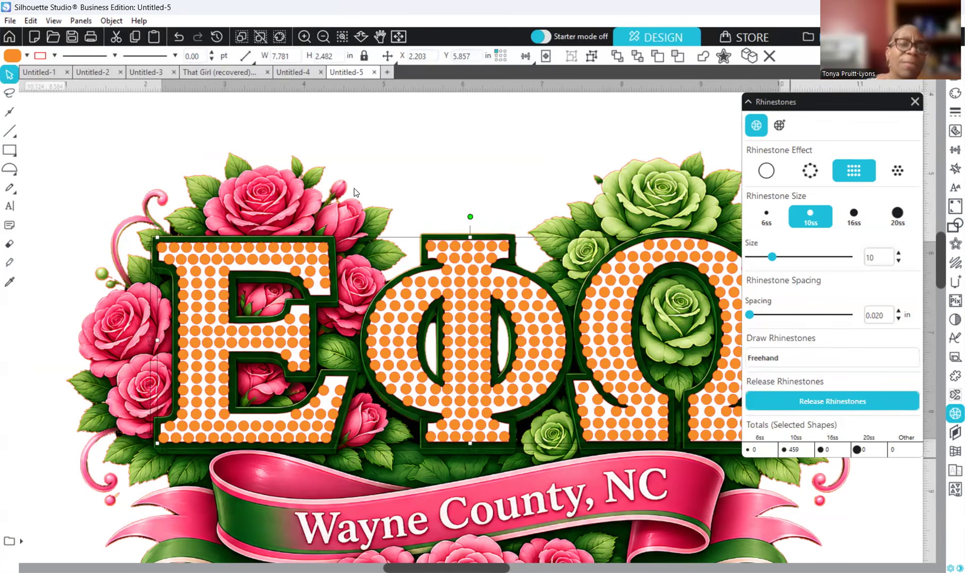
Place two extra rhinestones in the empty tip of the E's upper arm and nudge them into position
left_click(381, 160)
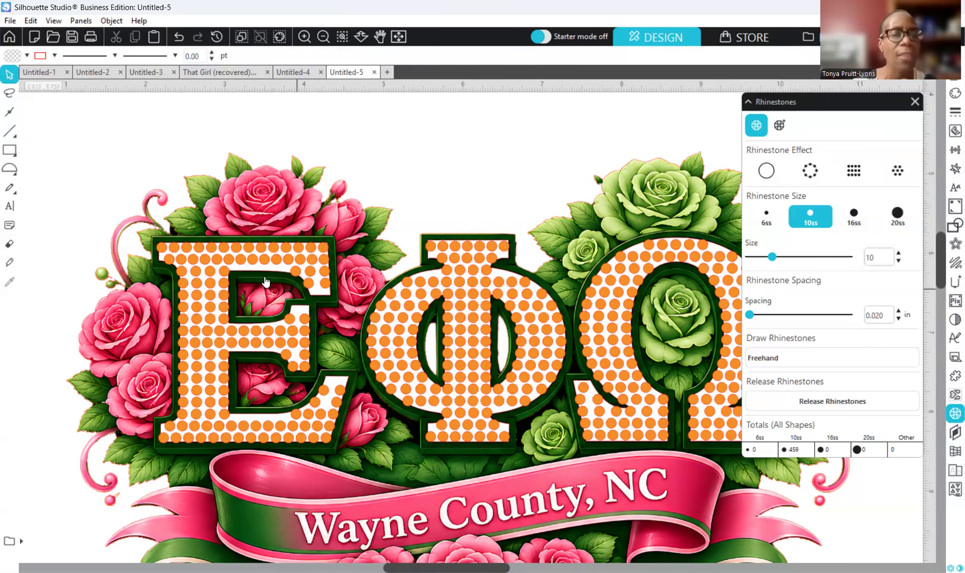
left_click(317, 303)
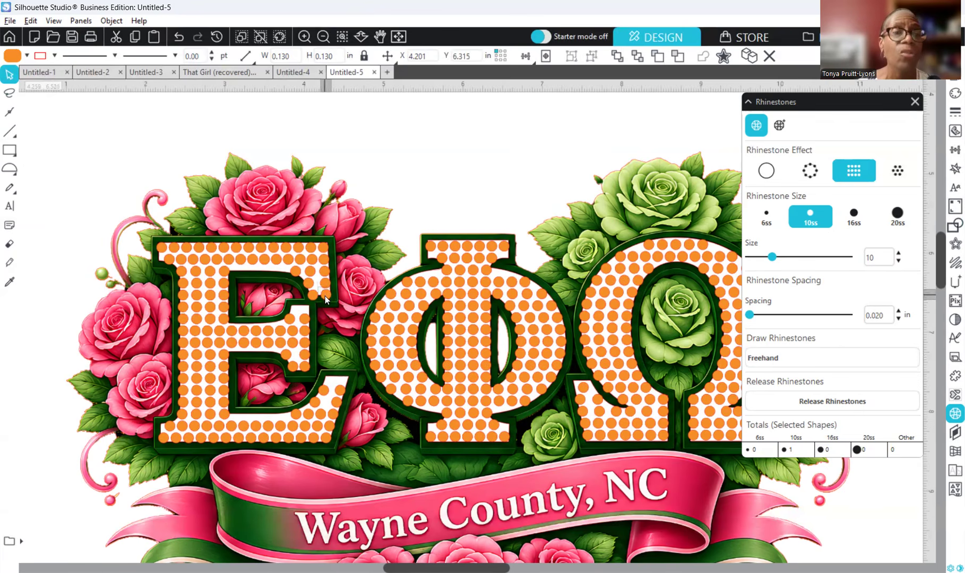
left_click_drag(325, 299, 326, 298)
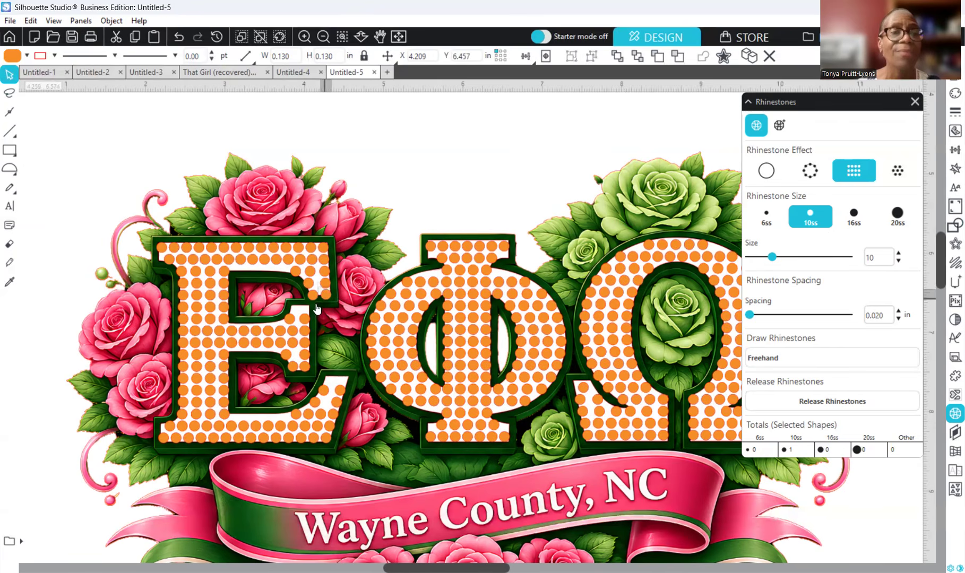
left_click(309, 285)
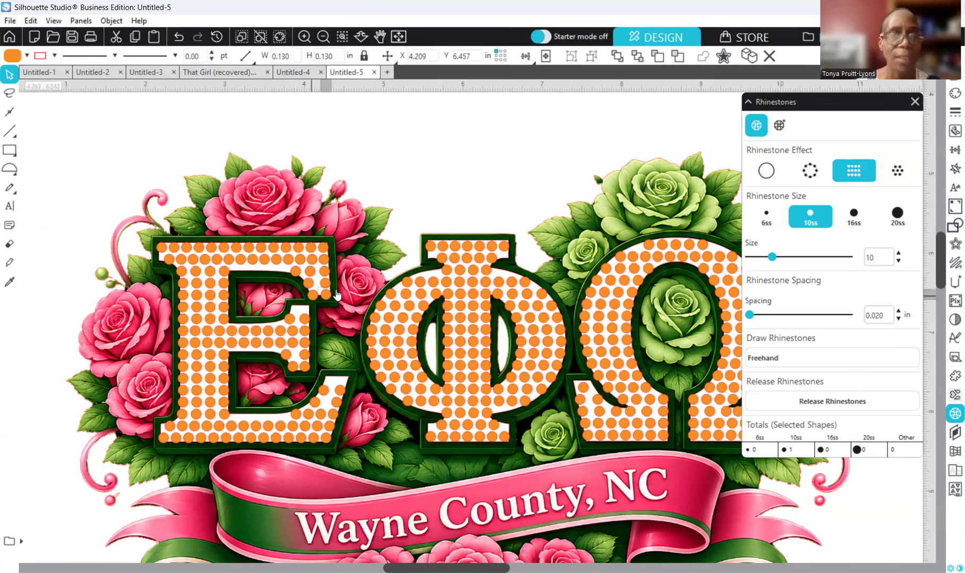
key("Right")
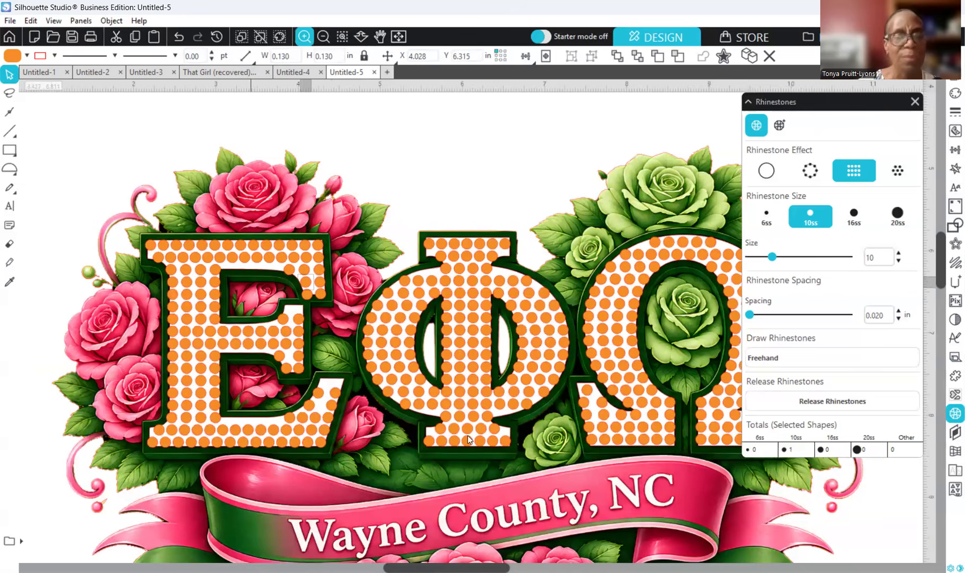
Duplicate the four rhinestones of the E stem's third row and place the copies beside them in the upper arm's gap
left_click(305, 36)
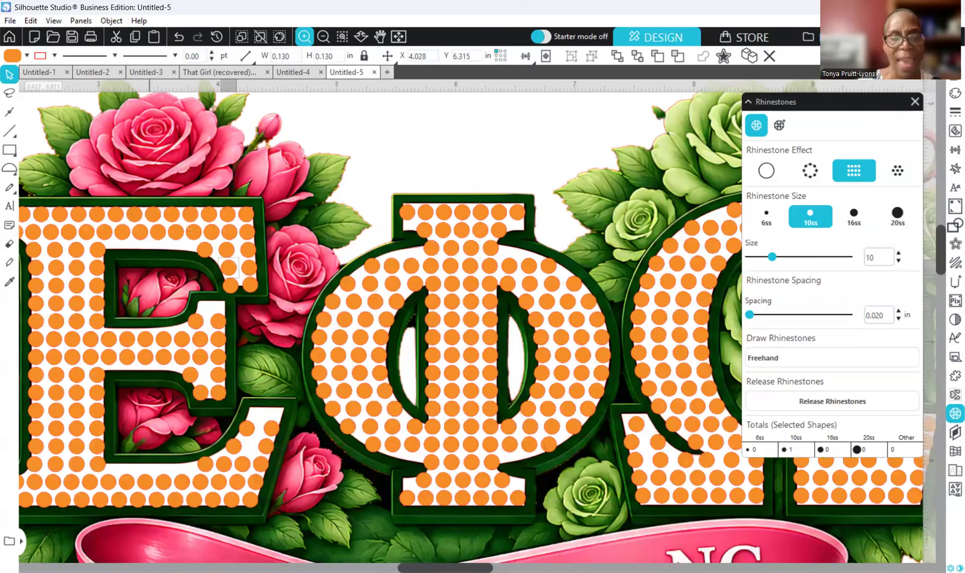
left_click_drag(467, 568, 439, 568)
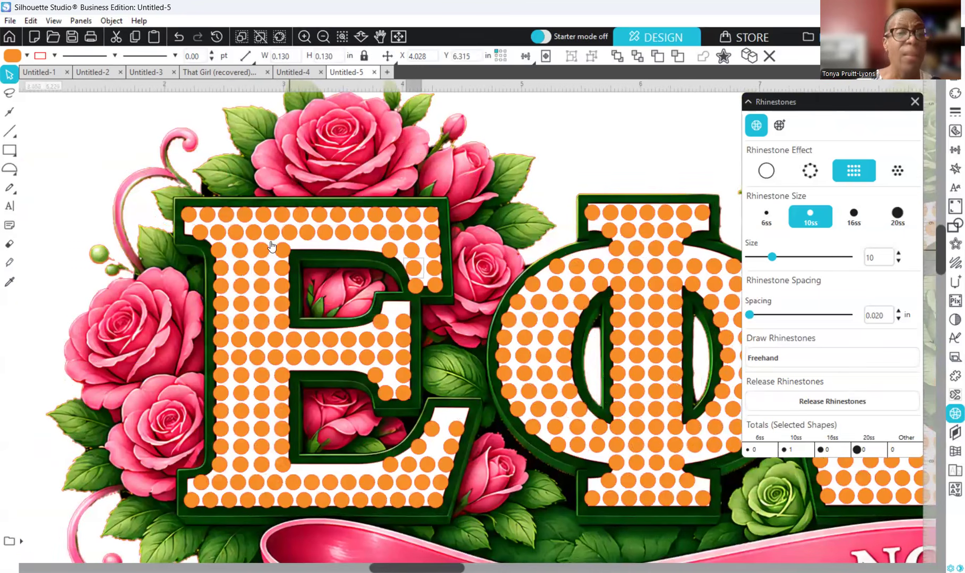
left_click(217, 251)
left_click(242, 250, "shift")
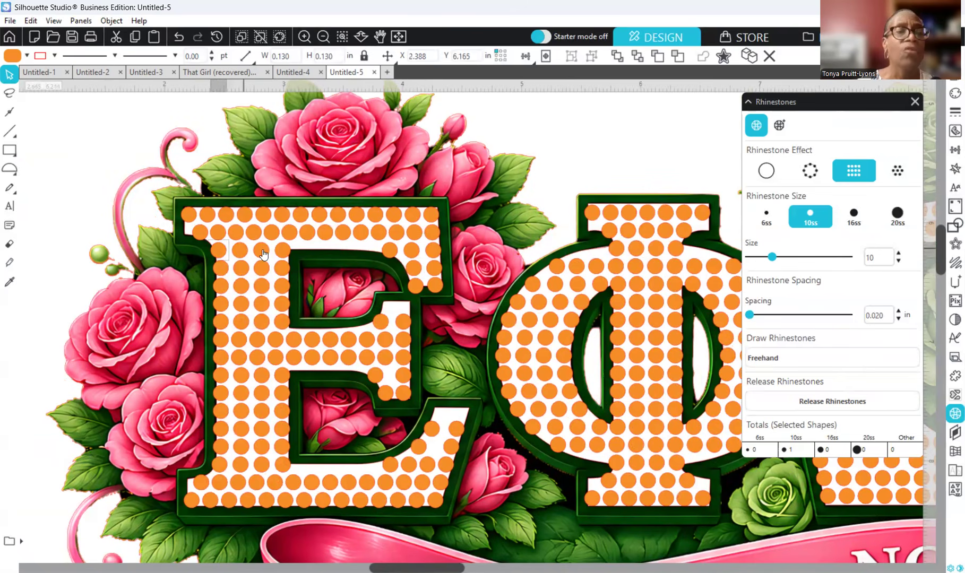
left_click(282, 251, "shift")
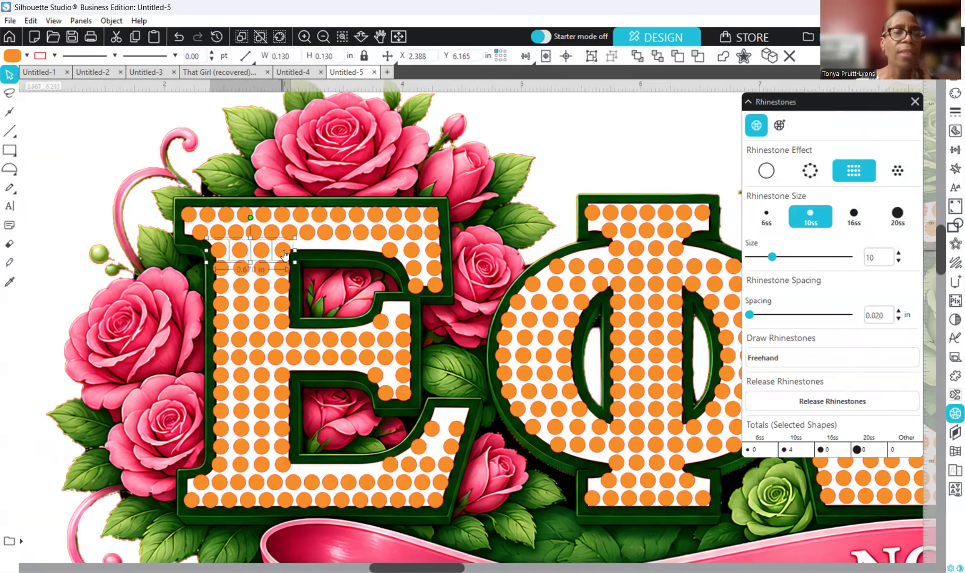
right_click(283, 254)
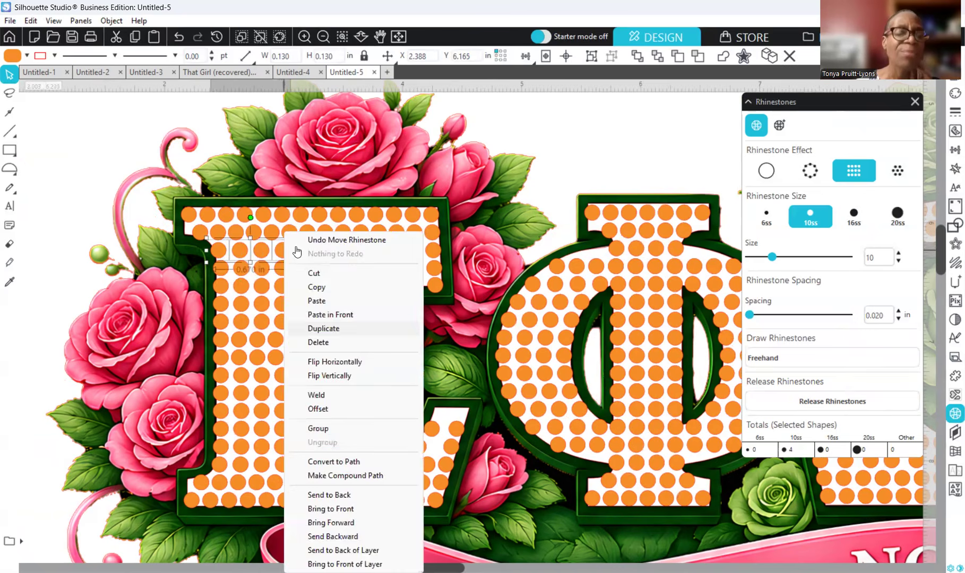
left_click(296, 247)
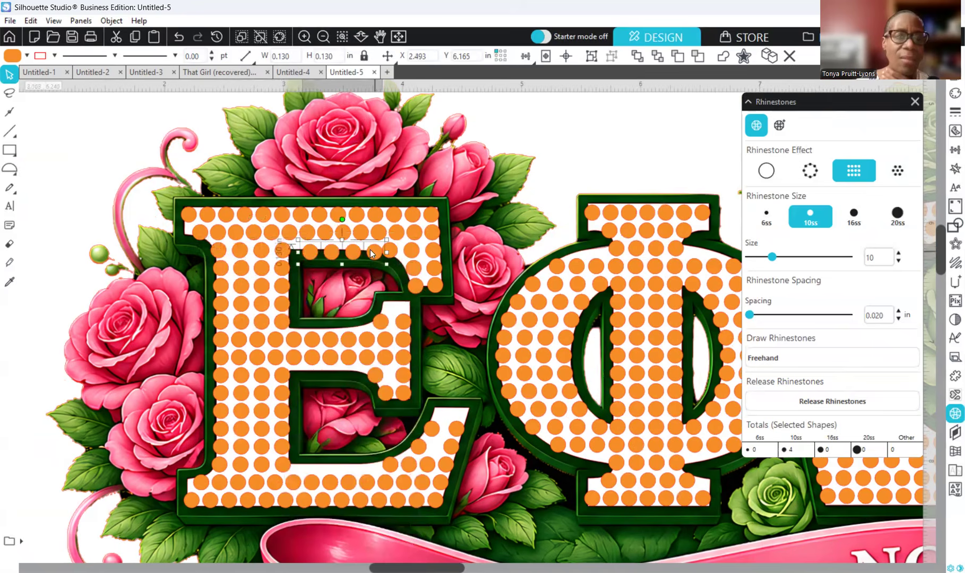
Nudge the four copied rhinestones left and up until they line up with the third row of the E
key("Up")
key("Left")
key("Down")
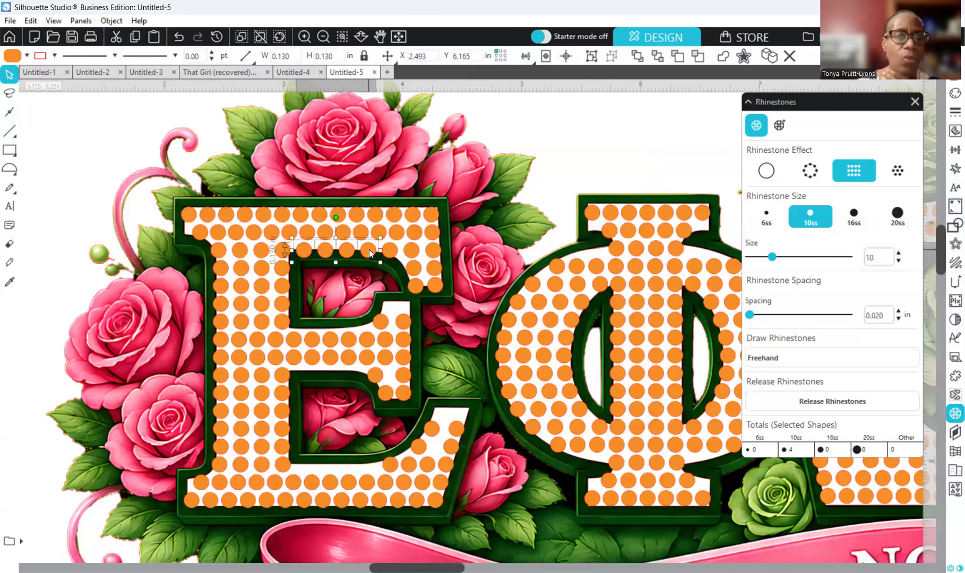
key("Down")
key("Up")
key("Down")
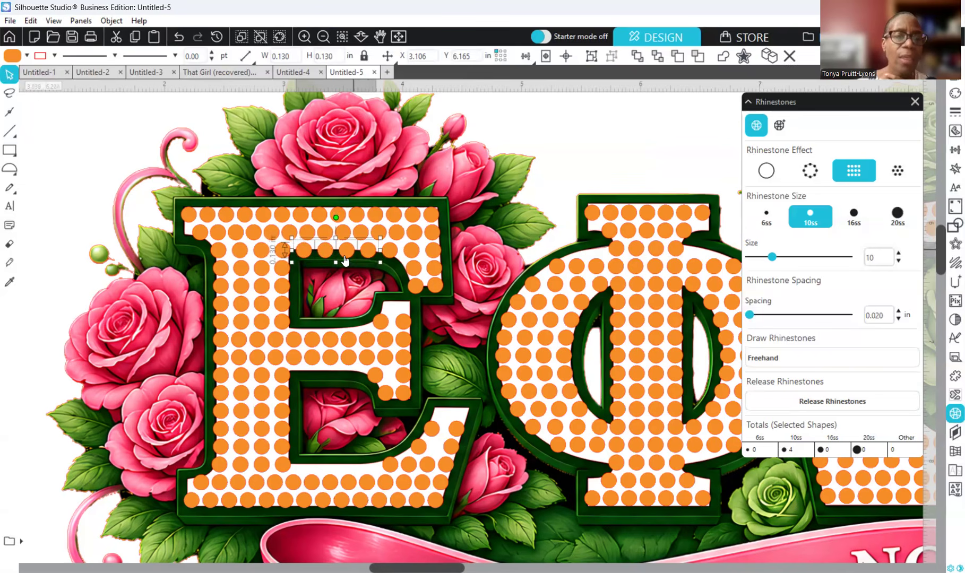
Duplicate the four-rhinestone row and place the copies in the gap along the E's bottom arm, at about X 3.100 in, Y 7.970 in
right_click(381, 331)
left_click(373, 328)
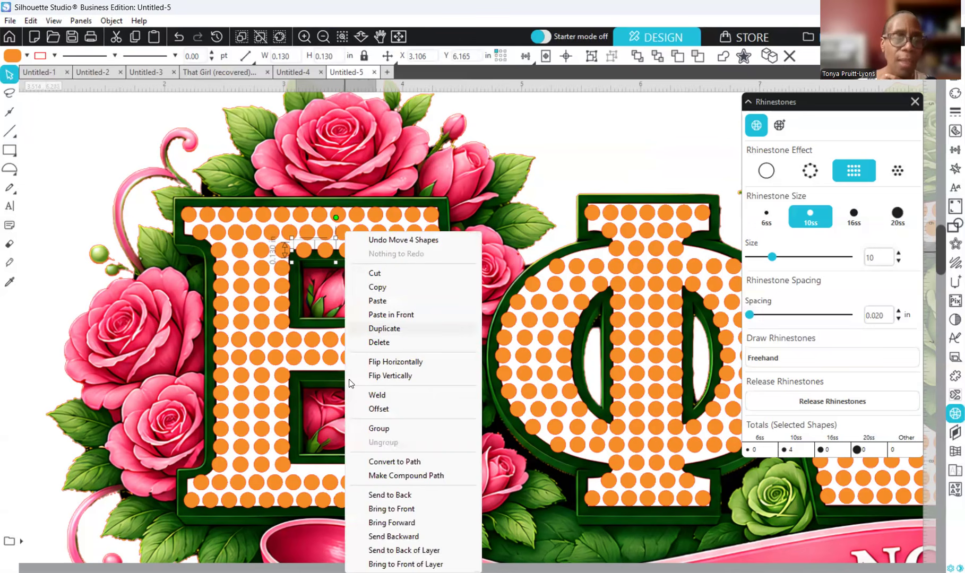
left_click_drag(354, 249, 341, 463)
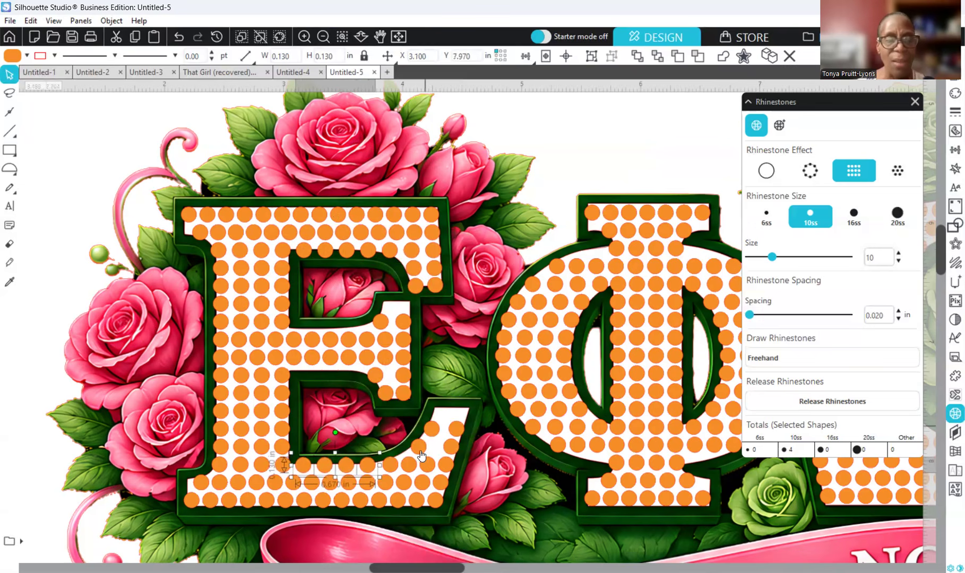
Add two rhinestones at the tip of the E's bottom arm, at about X 4.232, Y 7.533 in and X 4.433, Y 7.522 in
left_click(436, 427)
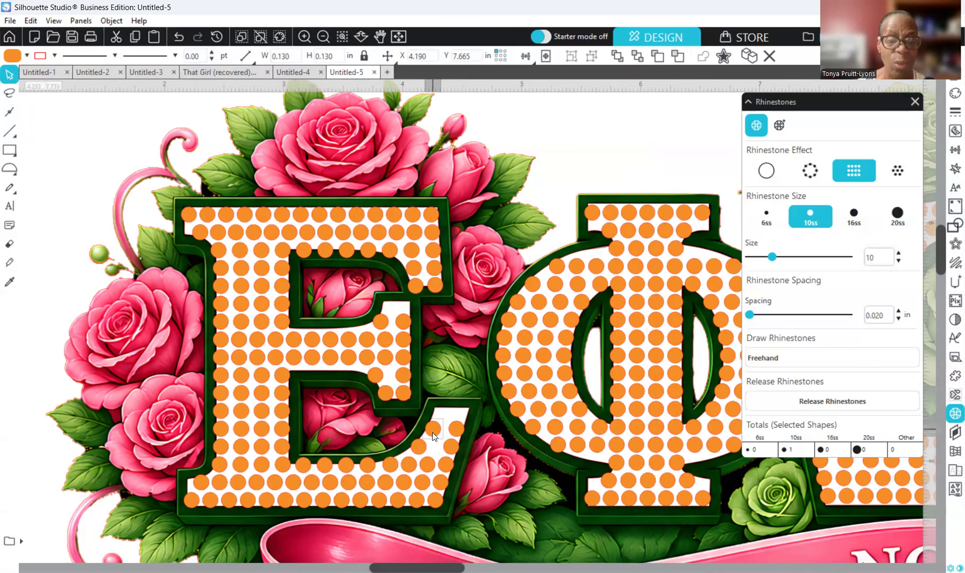
left_click_drag(433, 431, 432, 431)
left_click(438, 413)
left_click(439, 415)
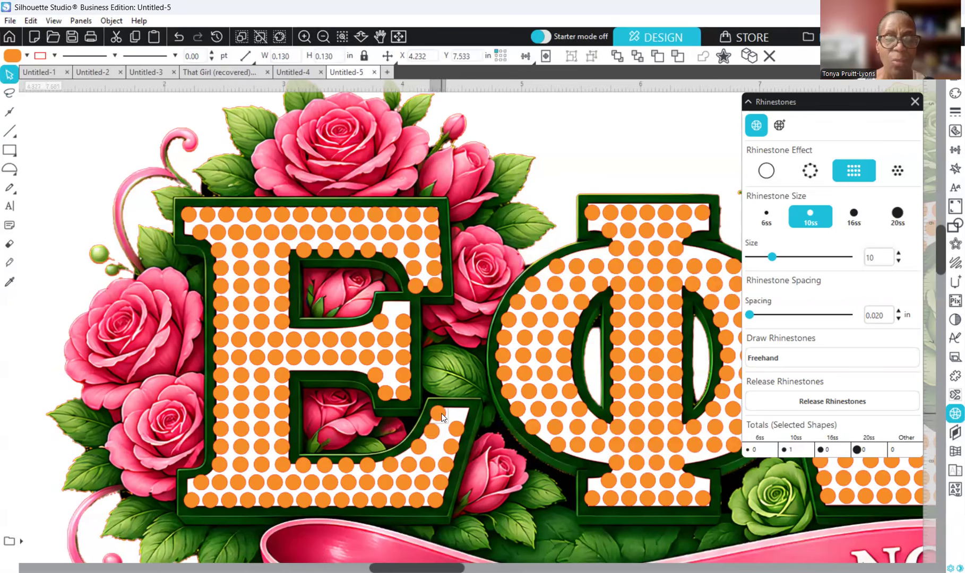
left_click(465, 408)
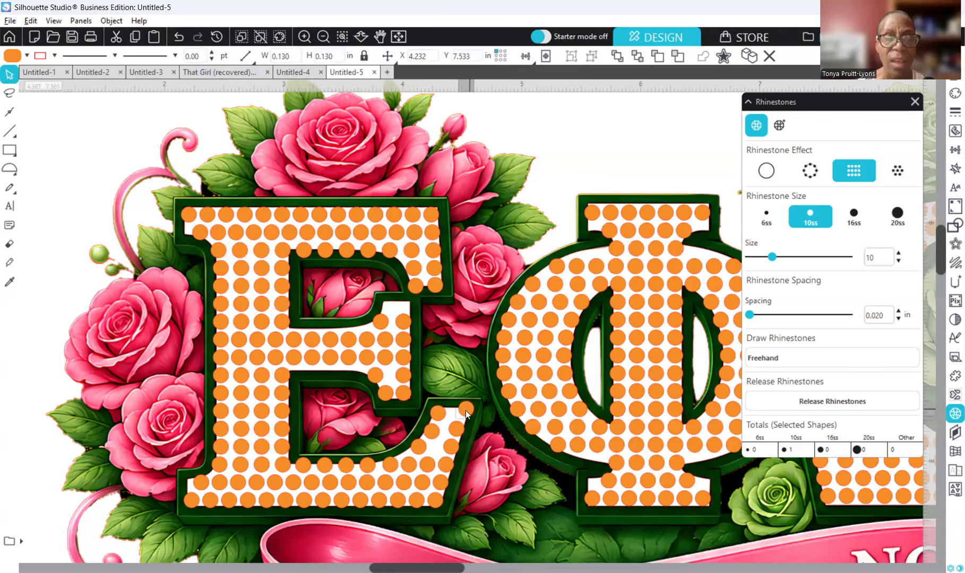
left_click_drag(465, 411, 460, 416)
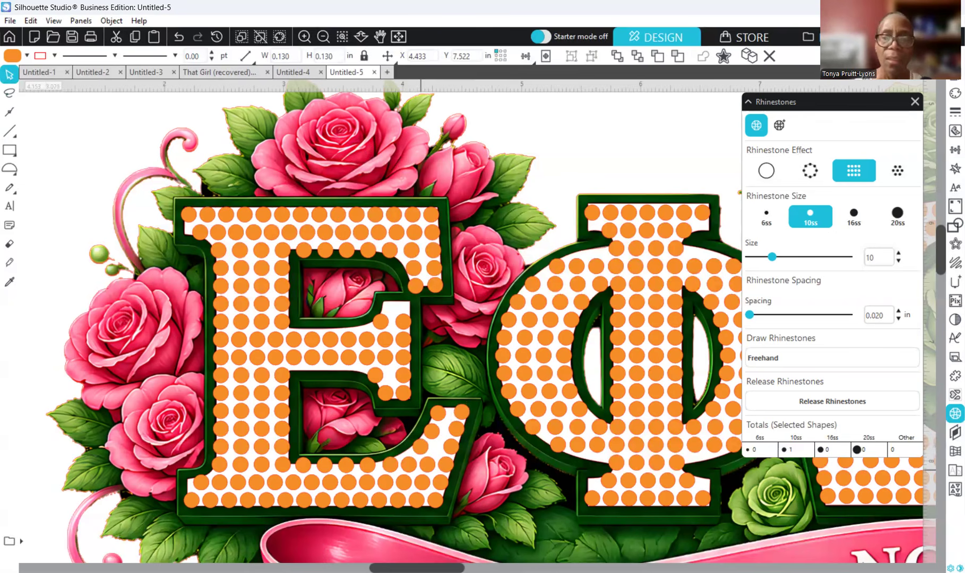
Add a rhinestone at each end of the Φ's second-lowest row, at about X 6.467 in and X 5.519 in
left_click(419, 560)
left_click_drag(420, 567, 469, 568)
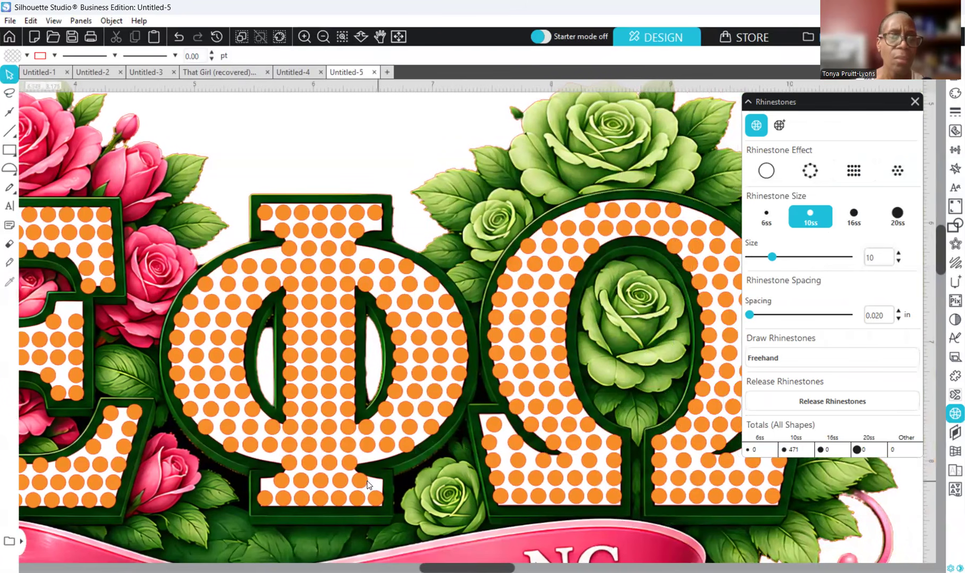
left_click(374, 483)
left_click(380, 479)
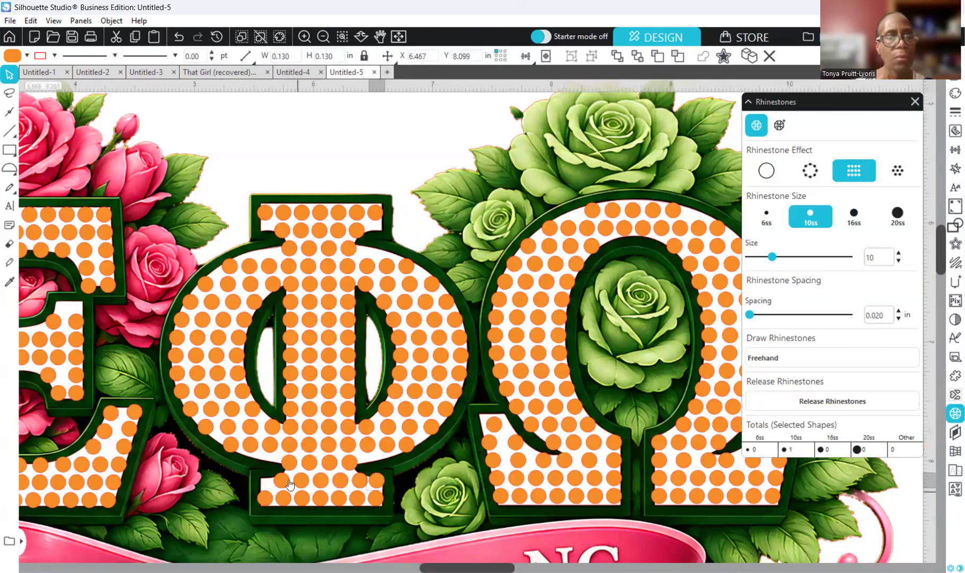
left_click(270, 479)
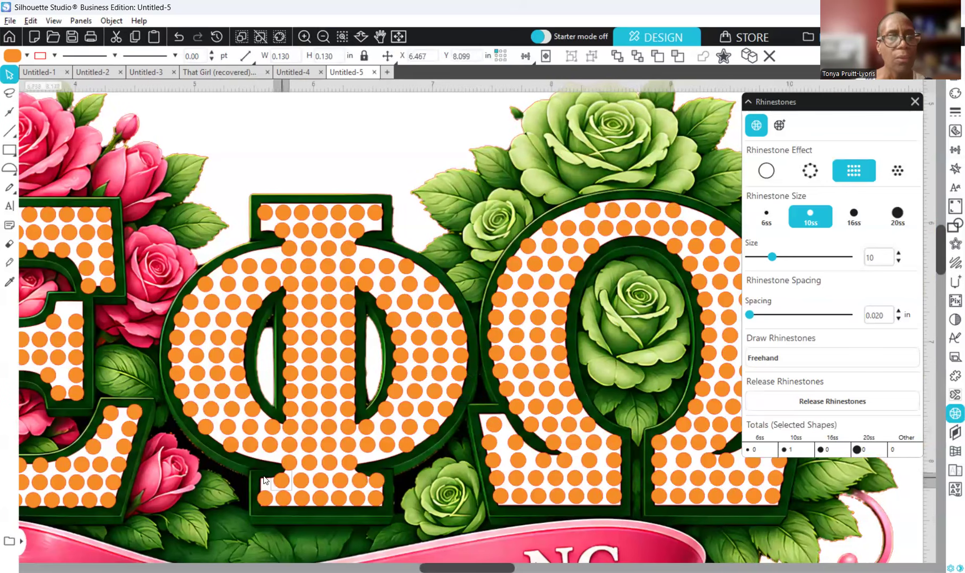
left_click(264, 480)
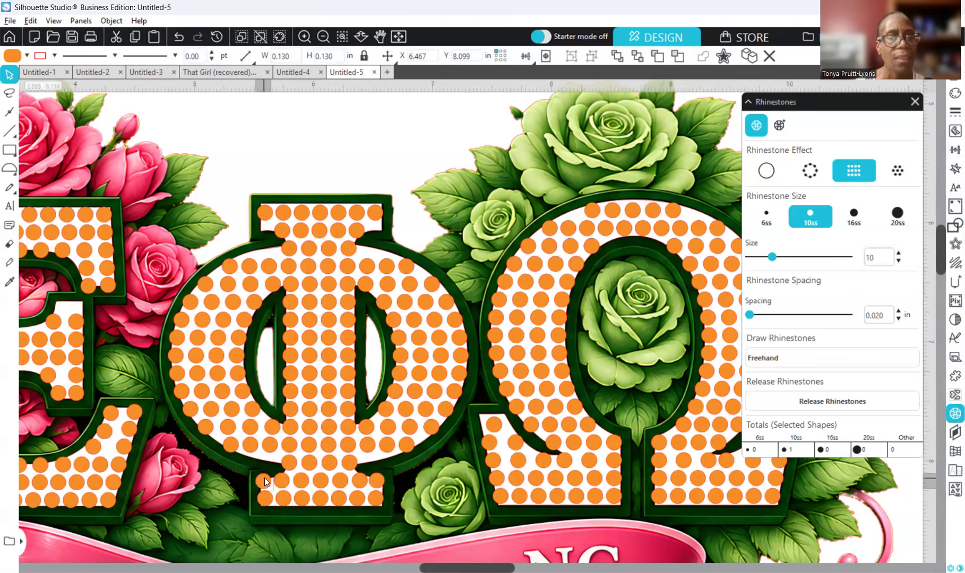
left_click_drag(264, 477, 265, 477)
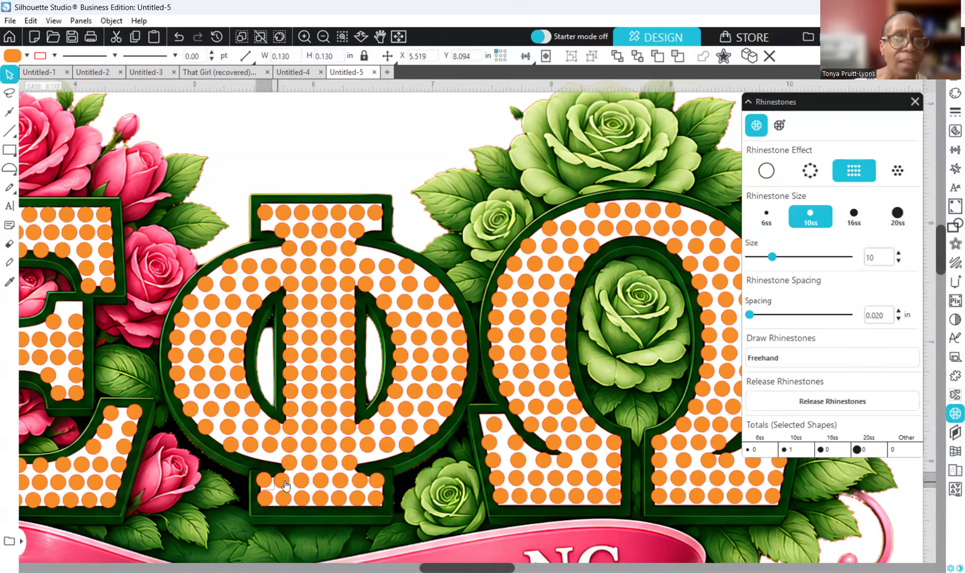
Distribute the six rhinestones of the Φ's second-lowest row evenly in the horizontal direction
left_click(321, 481, "shift")
left_click(340, 480, "shift")
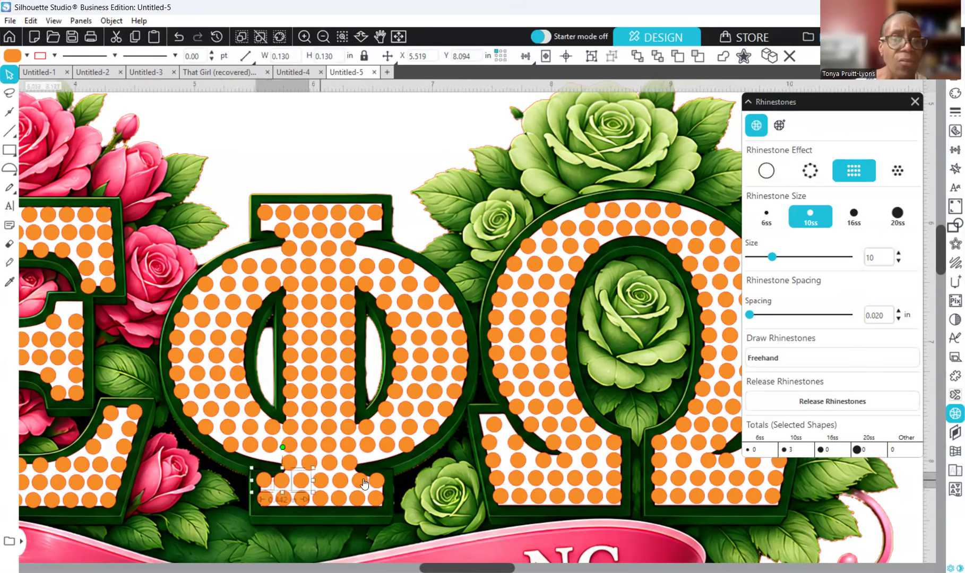
left_click(360, 481, "shift")
left_click(378, 481, "shift")
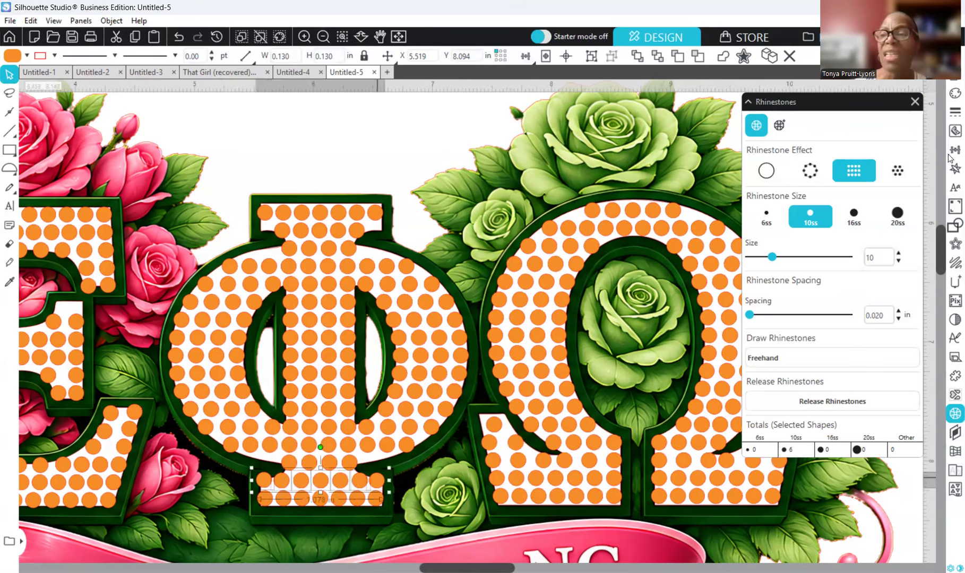
left_click(953, 151)
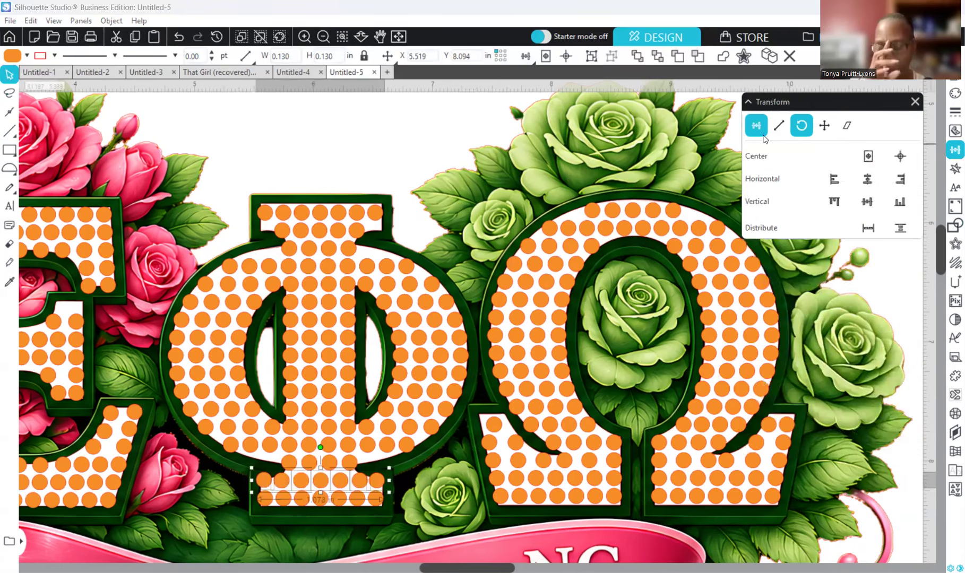
left_click(868, 229)
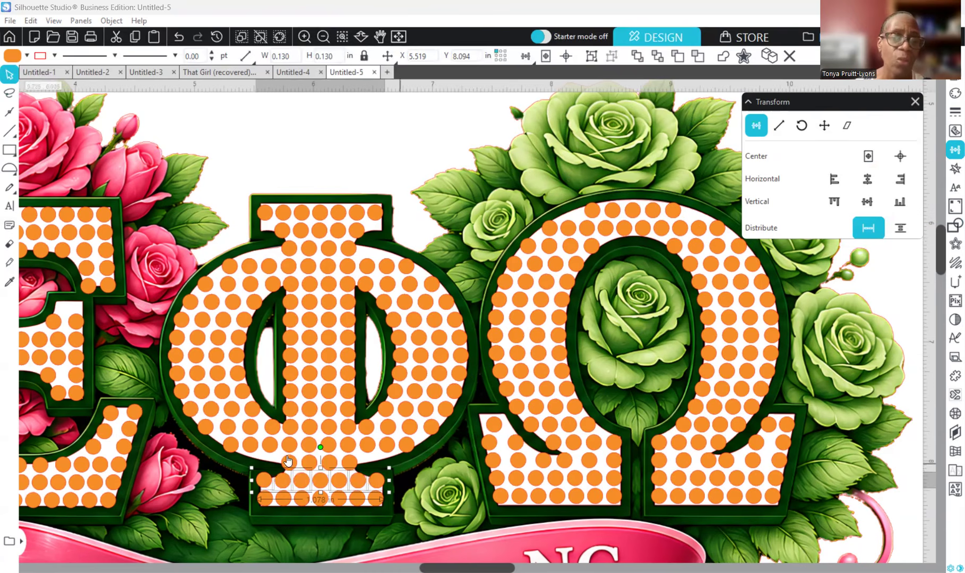
Nudge the leftmost rhinestone of the Φ's bottom row left to X 5.517 in and select all rhinestones in that row
left_click(265, 500)
key("Left")
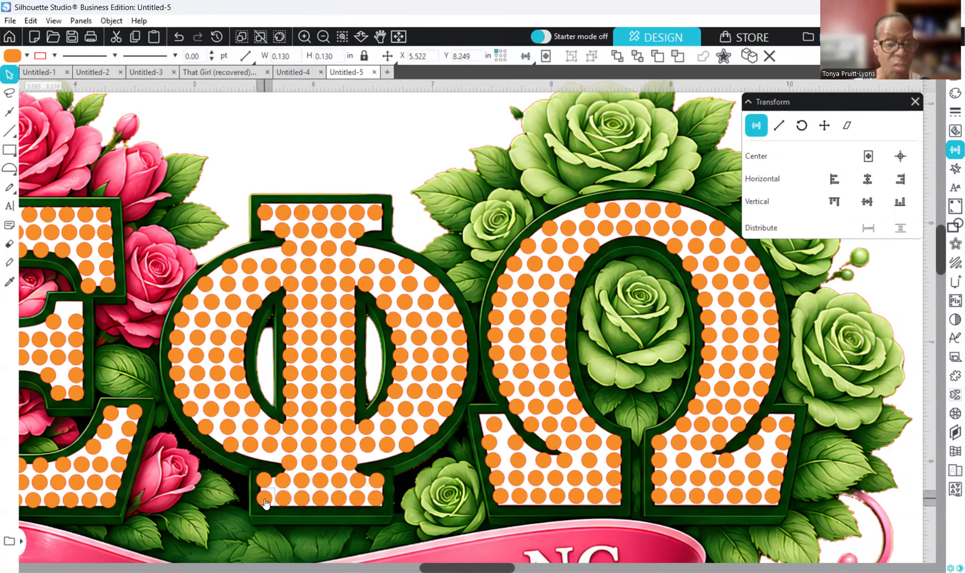
key("Left")
left_click(297, 497, "shift")
left_click(321, 499, "shift")
left_click(366, 501, "shift")
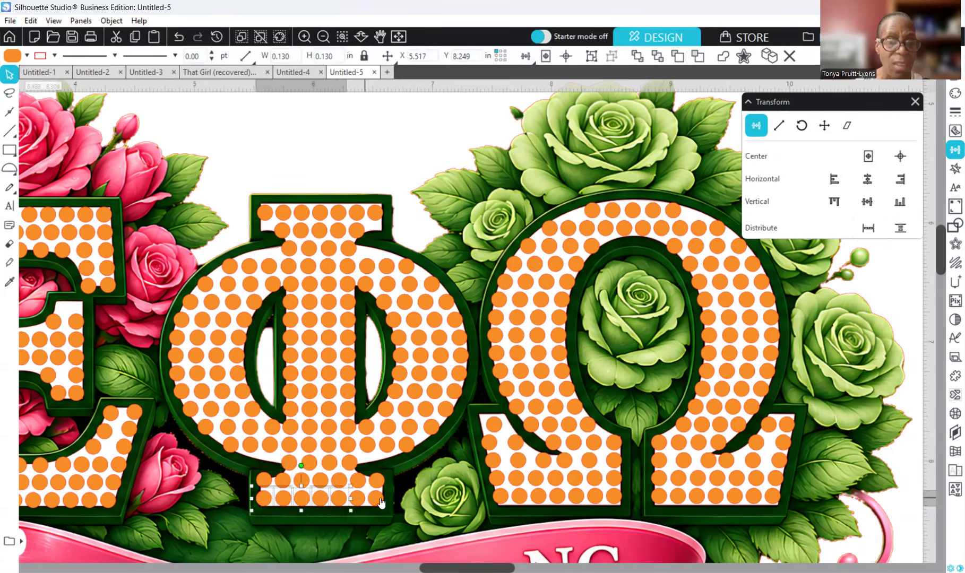
left_click(380, 503, "shift")
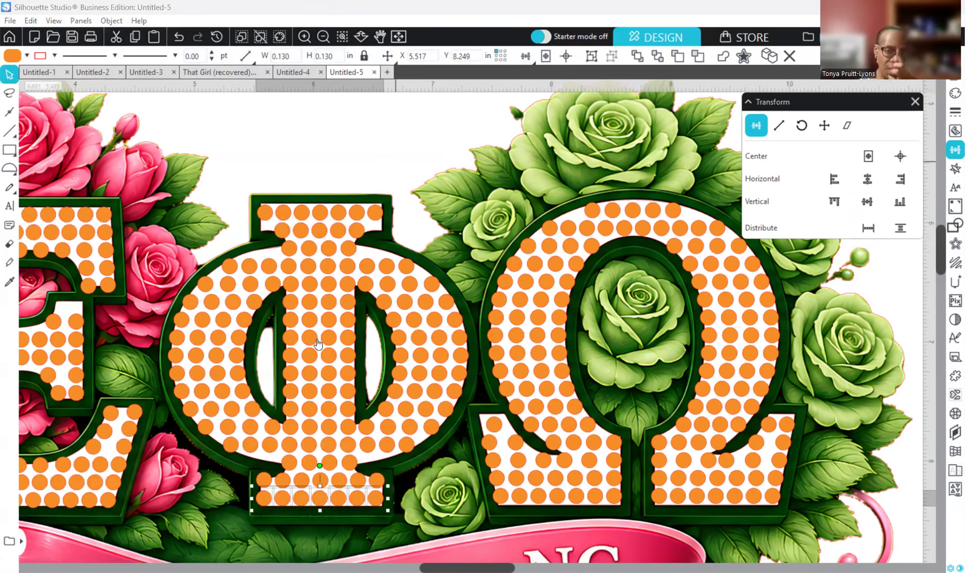
left_click(395, 162)
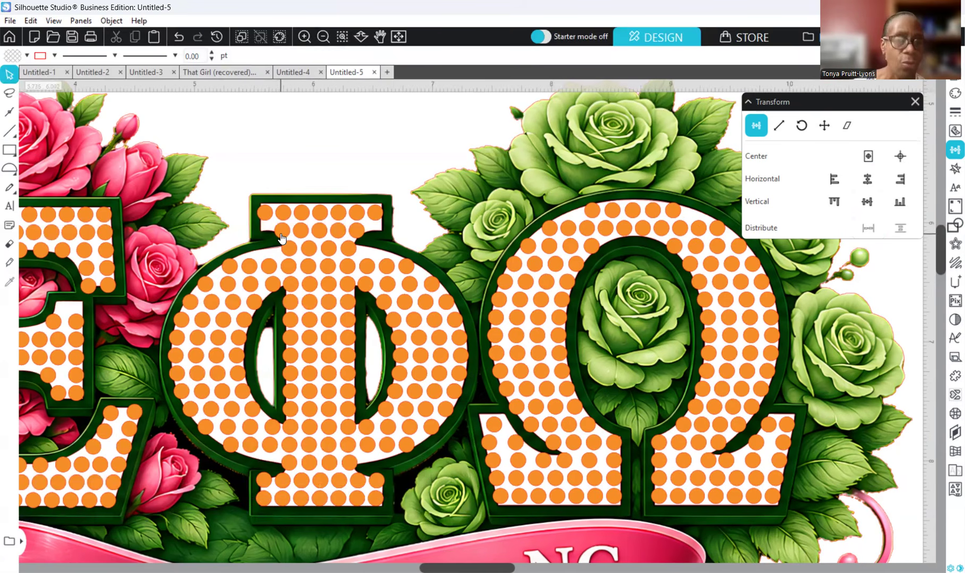
Add a rhinestone at each end of the Φ's second row from the top, at about X 6.462 in and X 5.520 in
key("ctrl+v")
left_click_drag(261, 229, 377, 231)
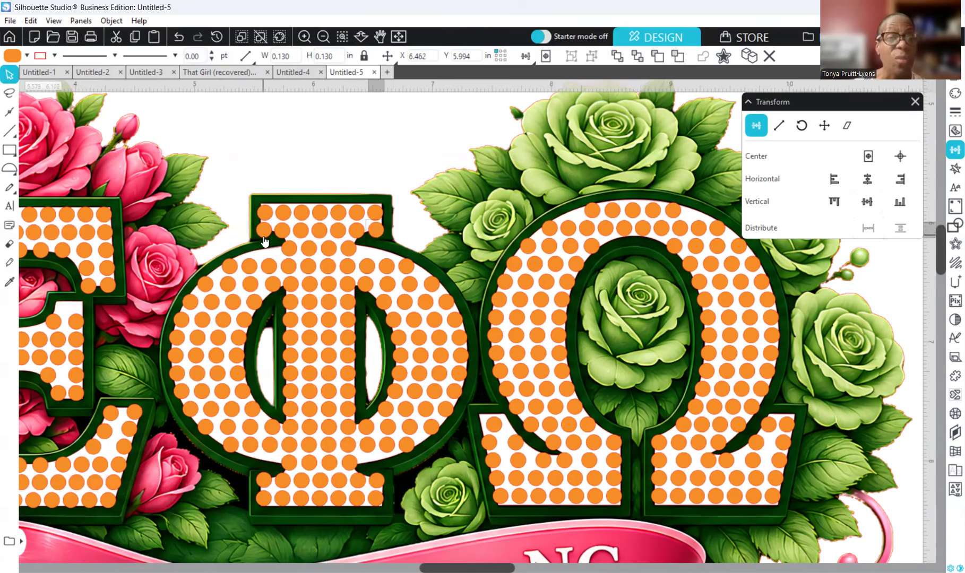
left_click(264, 238)
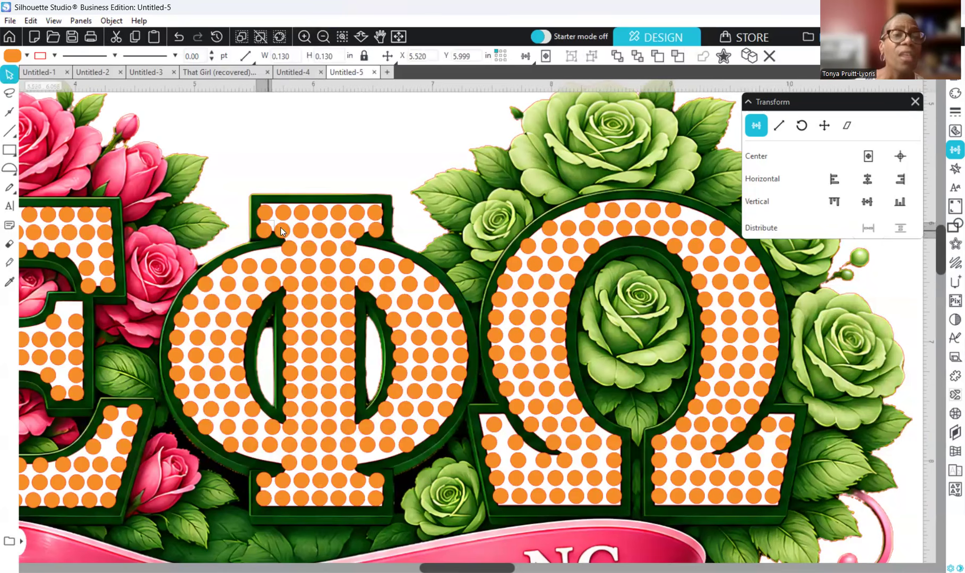
Distribute the rhinestones of the Φ's second row from the top evenly and extend the selection to its top row
left_click(326, 228, "shift")
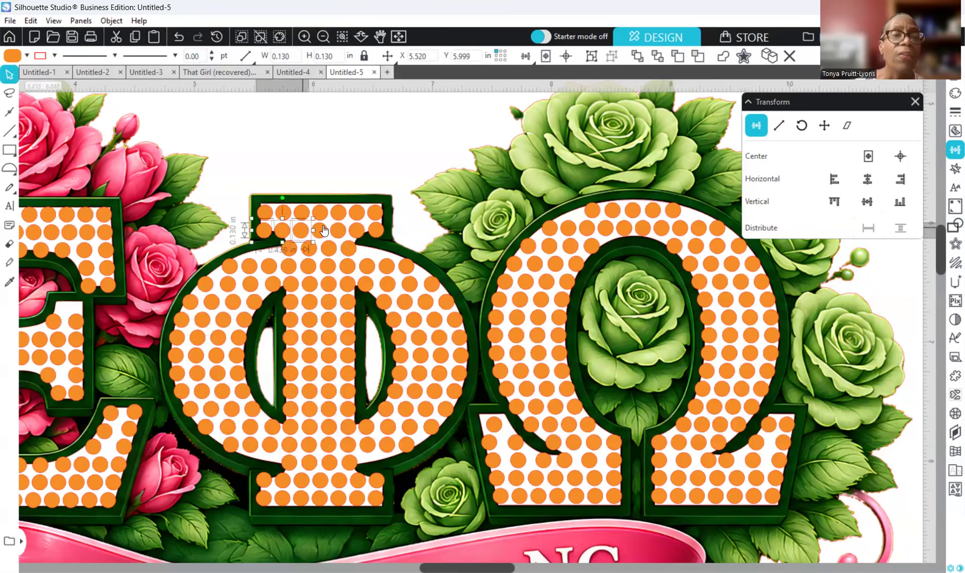
left_click(359, 233, "shift")
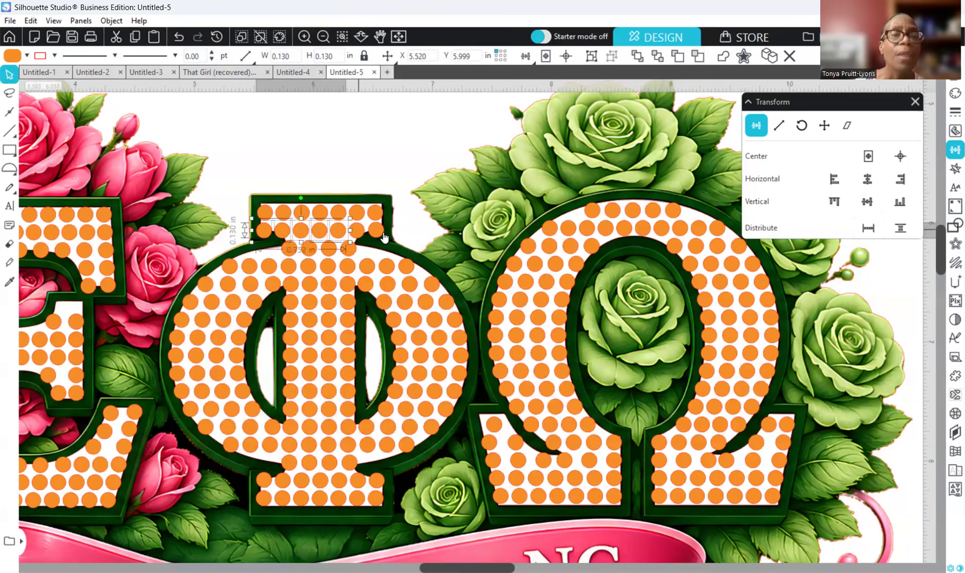
left_click(899, 227)
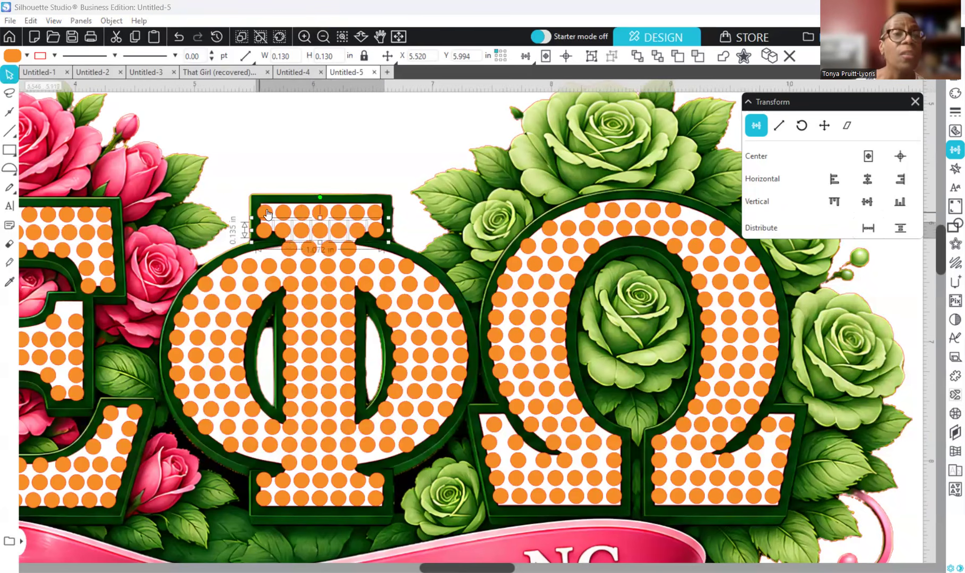
left_click(328, 214, "shift")
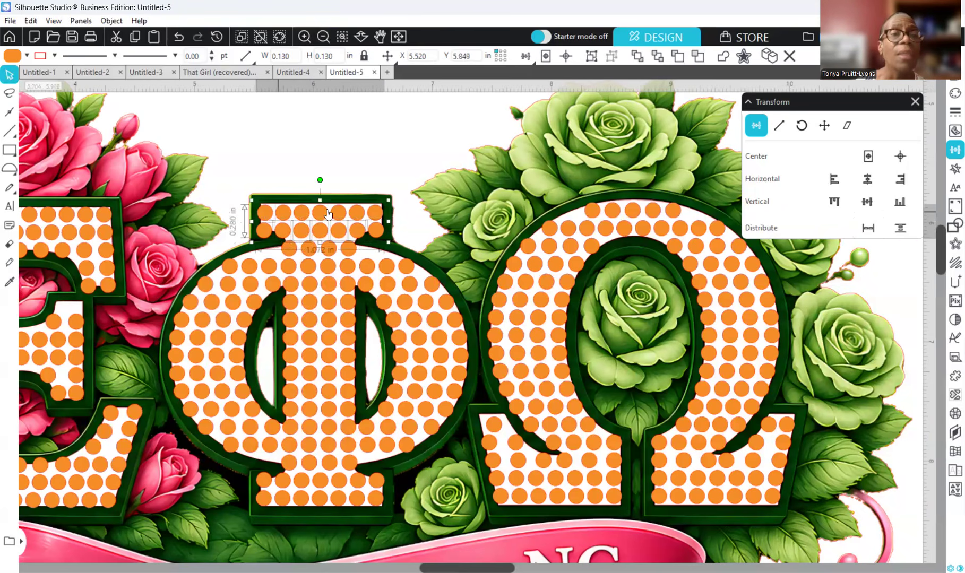
left_click(254, 215)
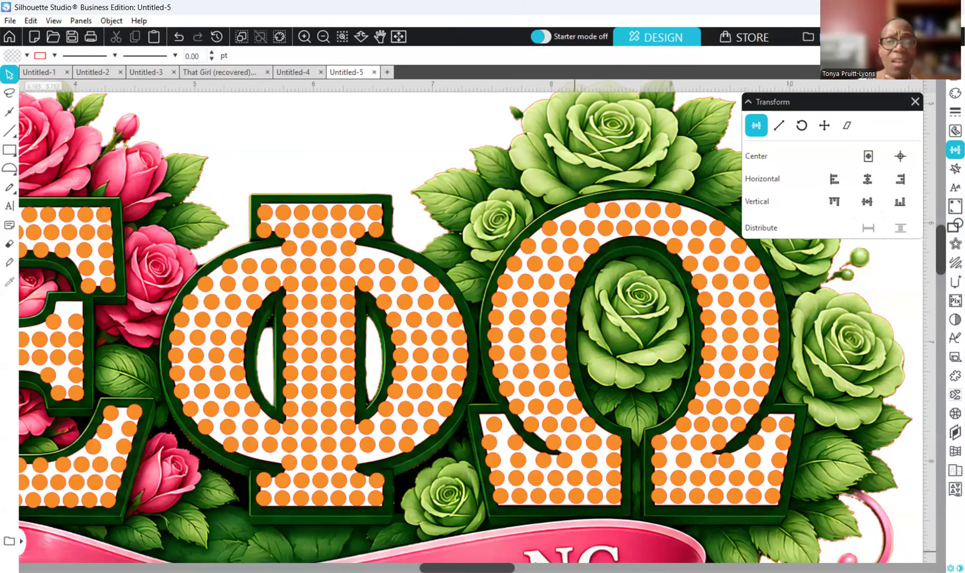
Nudge the middle rhinestone in the third row of the Ω's left foot right to X 8.060 in
scroll(574, 318, "right", 3)
scroll(476, 318, "right", 1)
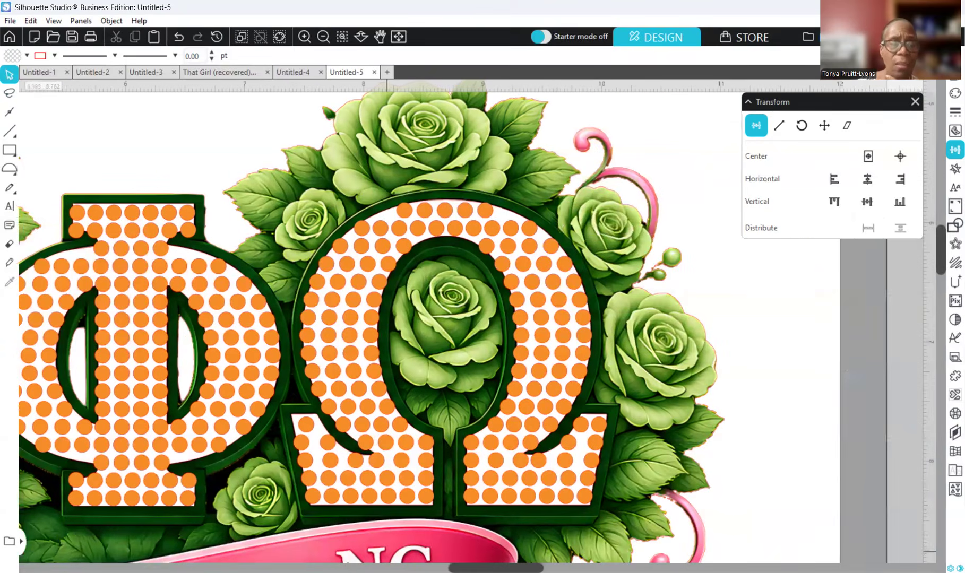
scroll(454, 319, "right", 1)
scroll(454, 319, "right", 1)
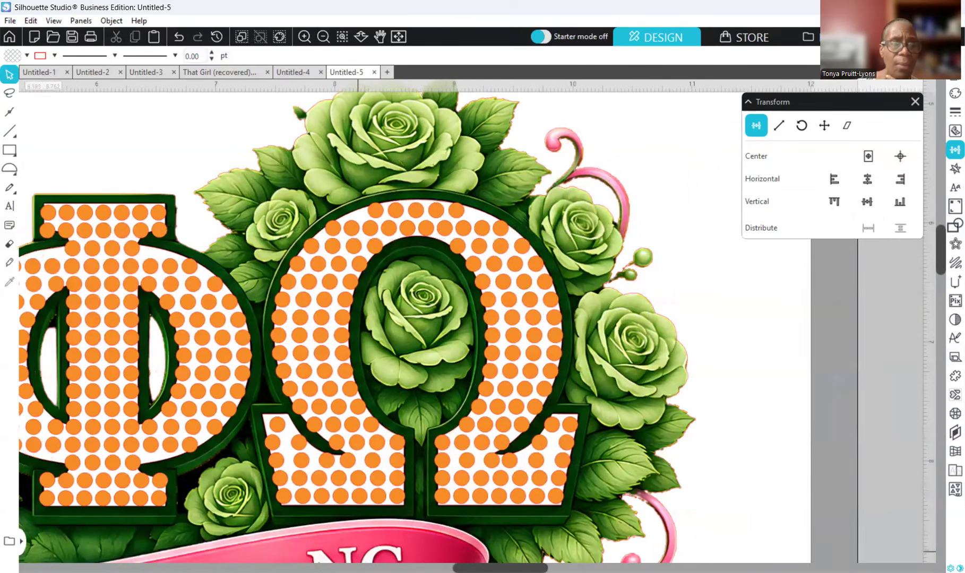
scroll(281, 366, "right", 1)
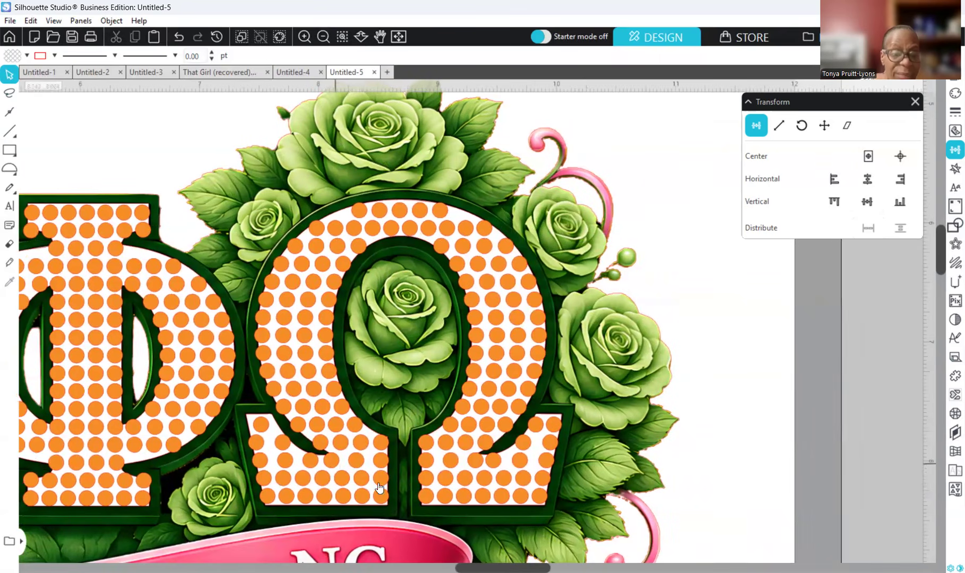
left_click(332, 460)
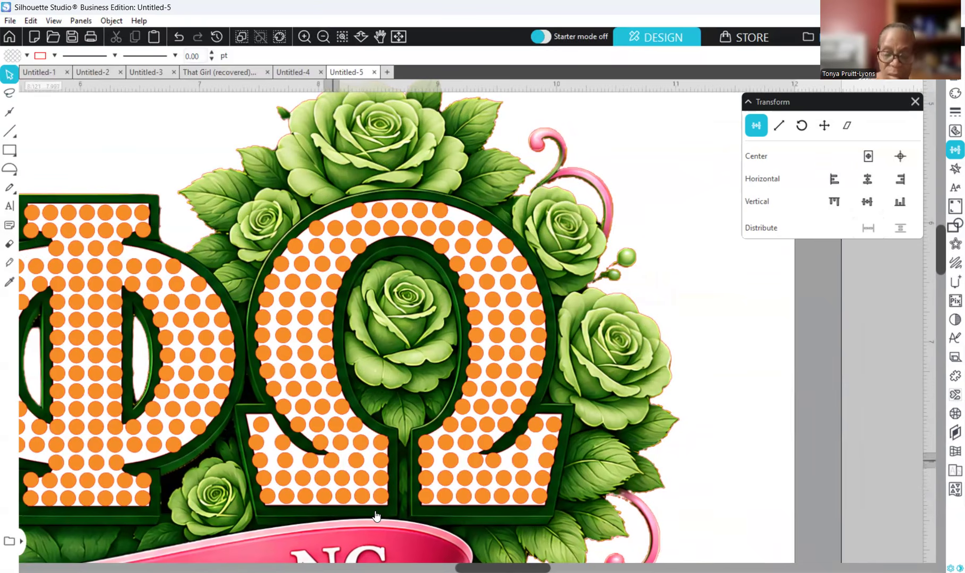
key("Right")
key("Right")
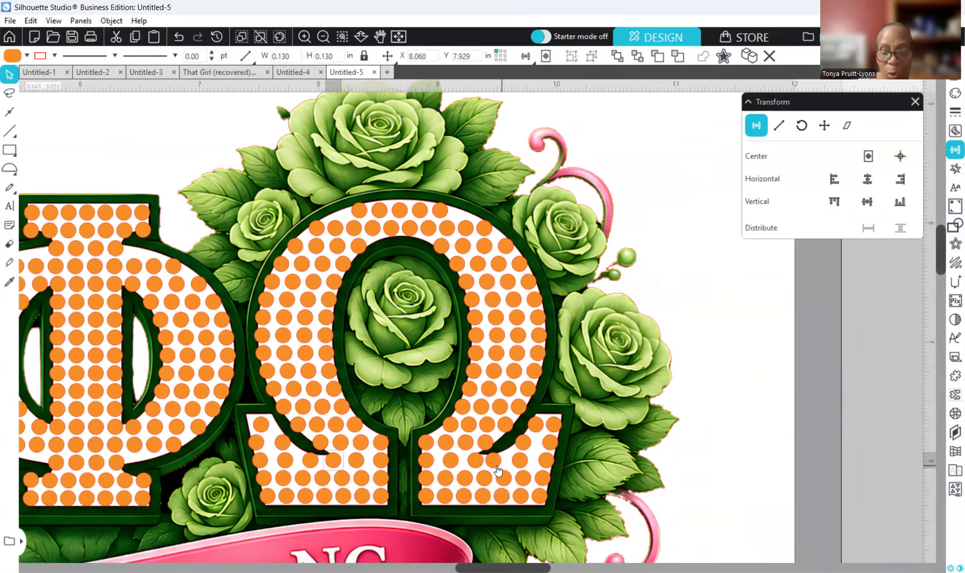
Shift rhinestones in the Ω's right foot to the right, placing the inner one of the second row at X 9.703, Y 7.779 in
left_click(499, 467)
left_click_drag(498, 467, 523, 447)
key("Right")
key("Right")
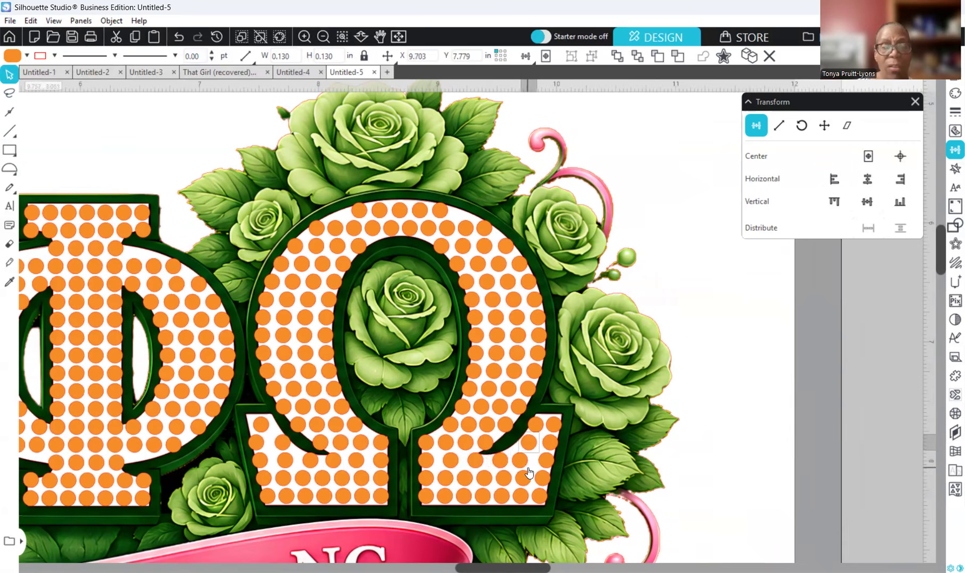
Move the top rhinestone of the Ω's left foot left to X 7.369 in and add another beside it at X 7.527, Y 7.624 in
left_click(283, 447)
left_click_drag(284, 451, 266, 436)
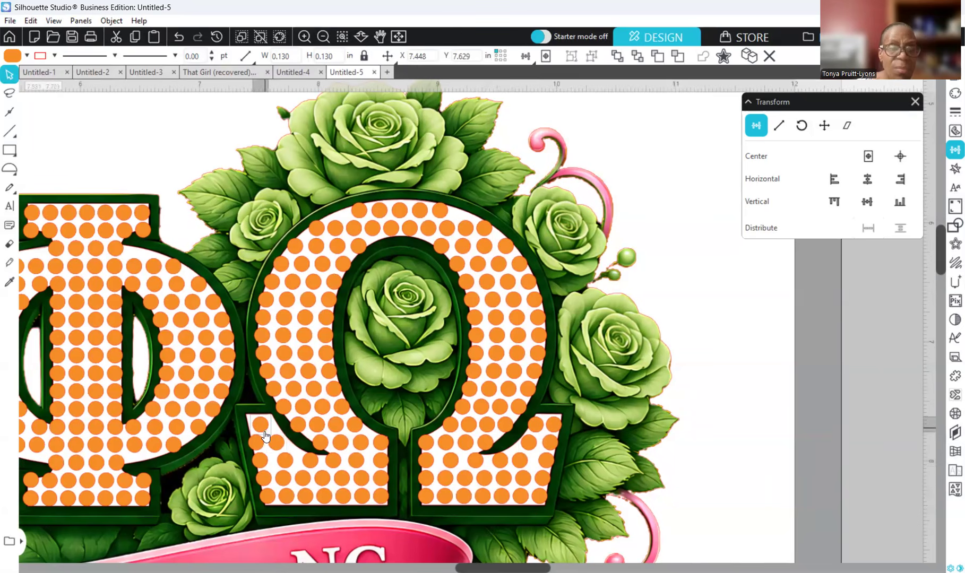
key("Left")
key("Left")
key("Left")
key("Left")
key("Left")
key("Left")
key("Left")
key("Left")
key("Left")
key("Left")
key("Left")
key("Left")
key("Left")
key("Left")
key("Left")
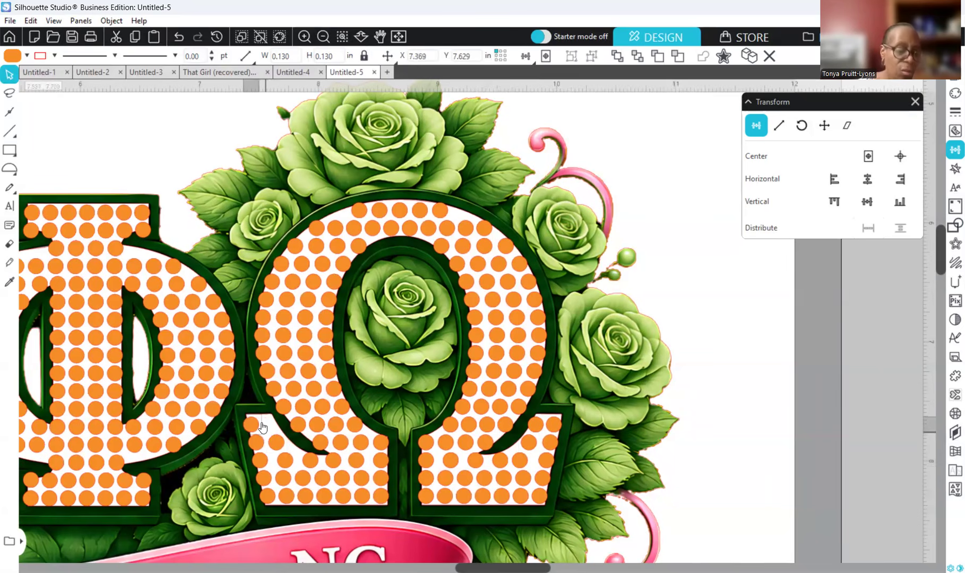
left_click_drag(262, 423, 274, 421)
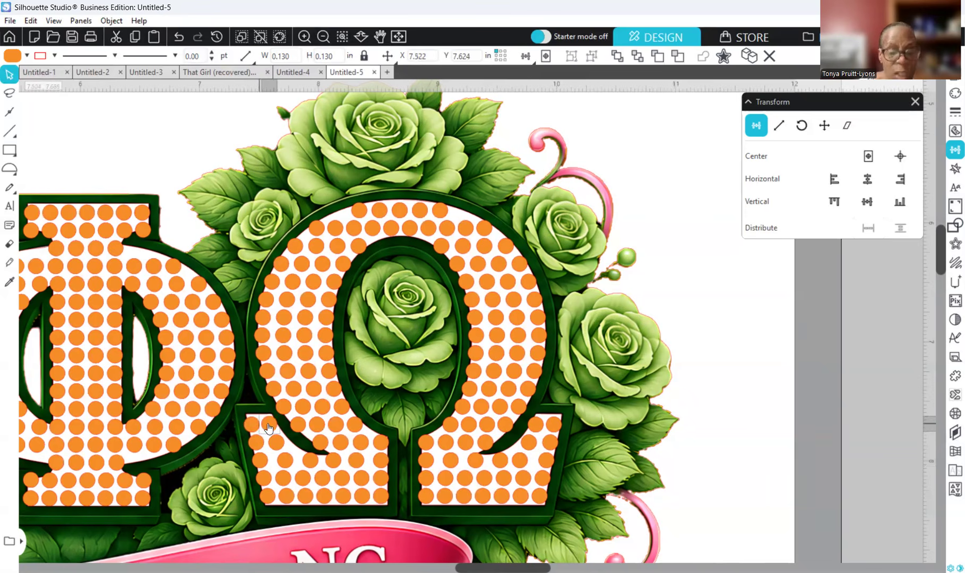
key("Right")
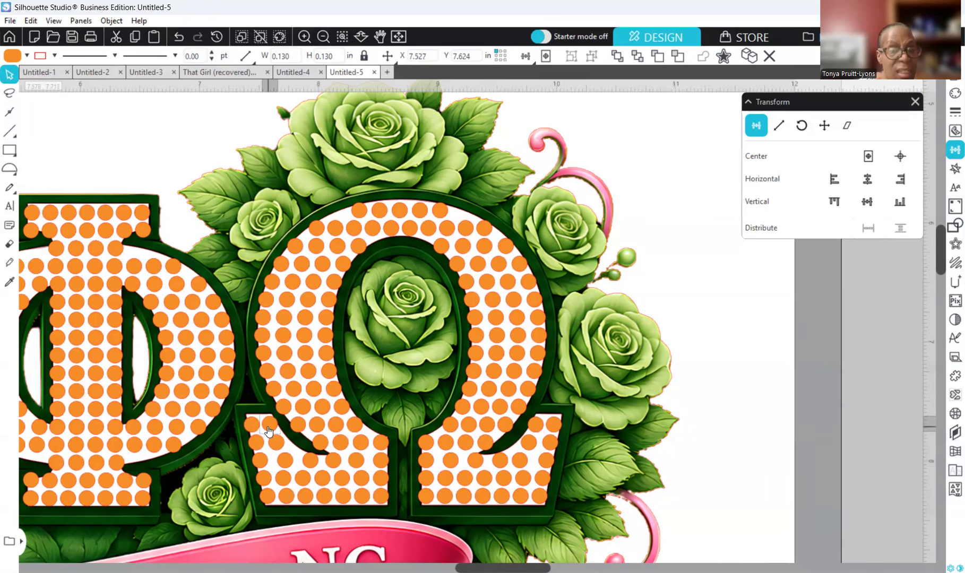
Nudge two rhinestones in the third row of the Ω's left foot to X 7.603 and X 8.252 in, and add one in the gap
left_click(285, 460)
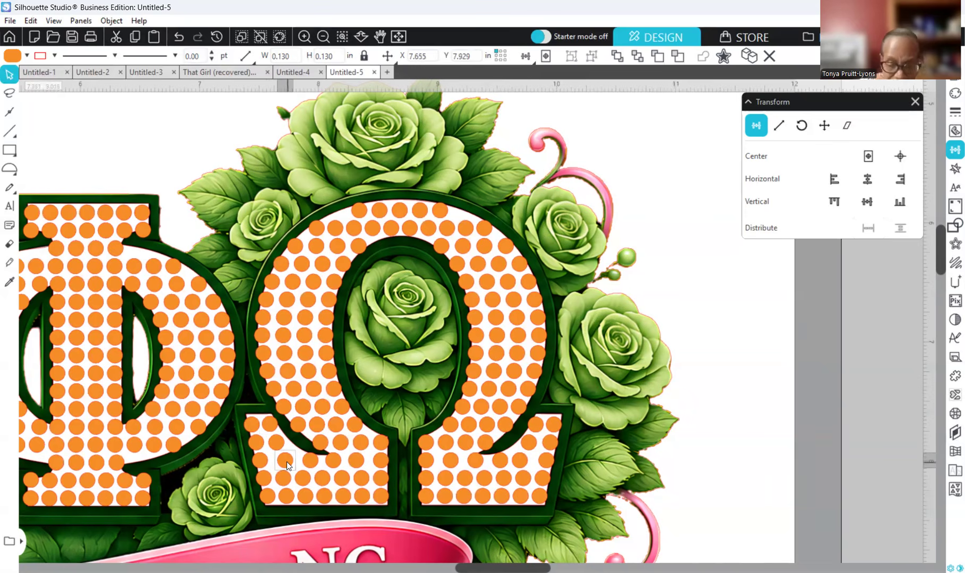
key("Left")
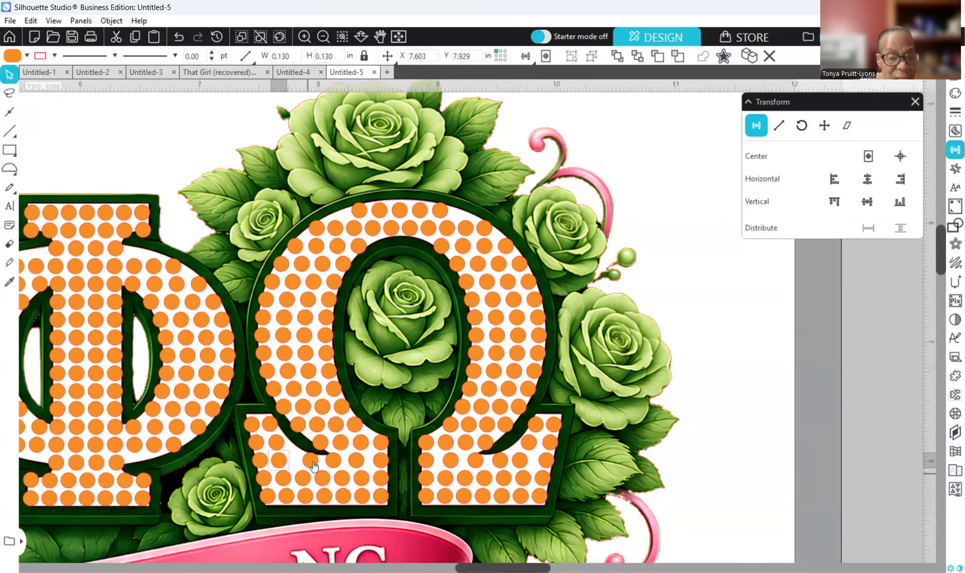
left_click(360, 463)
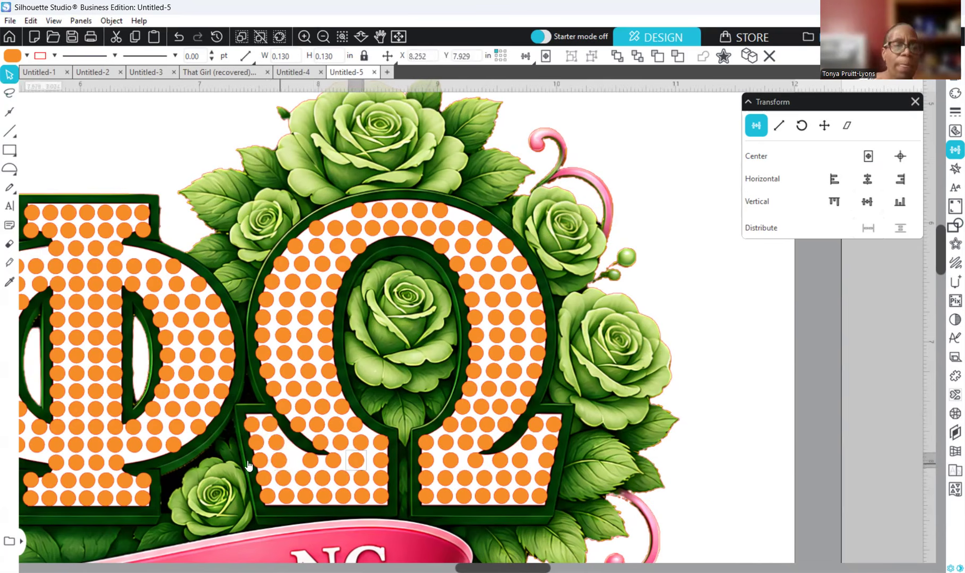
left_click(281, 462)
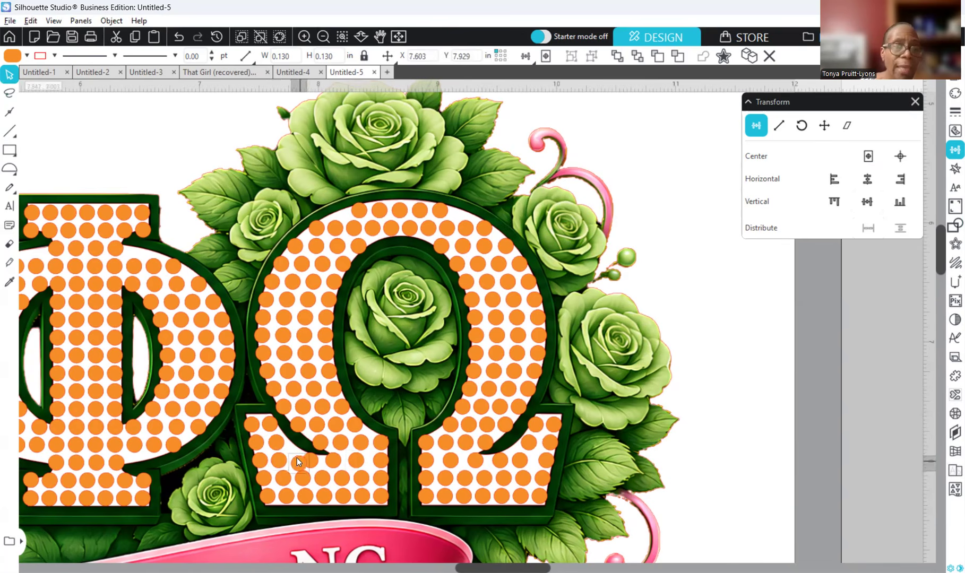
left_click_drag(297, 459, 298, 460)
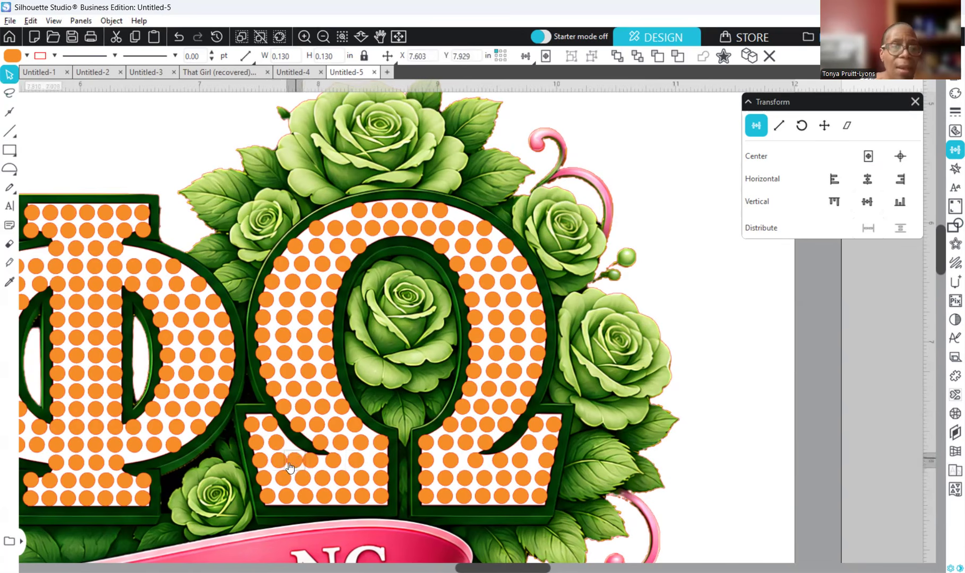
Distribute all rhinestones in the third row of the Ω's left foot evenly in the horizontal direction
left_click(260, 461)
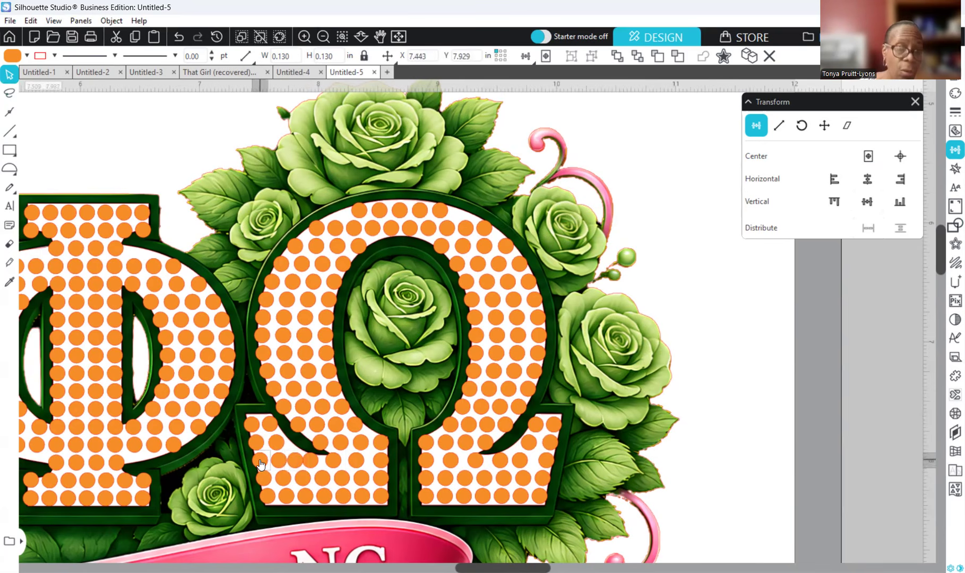
left_click(278, 462, "shift")
left_click(297, 463, "shift")
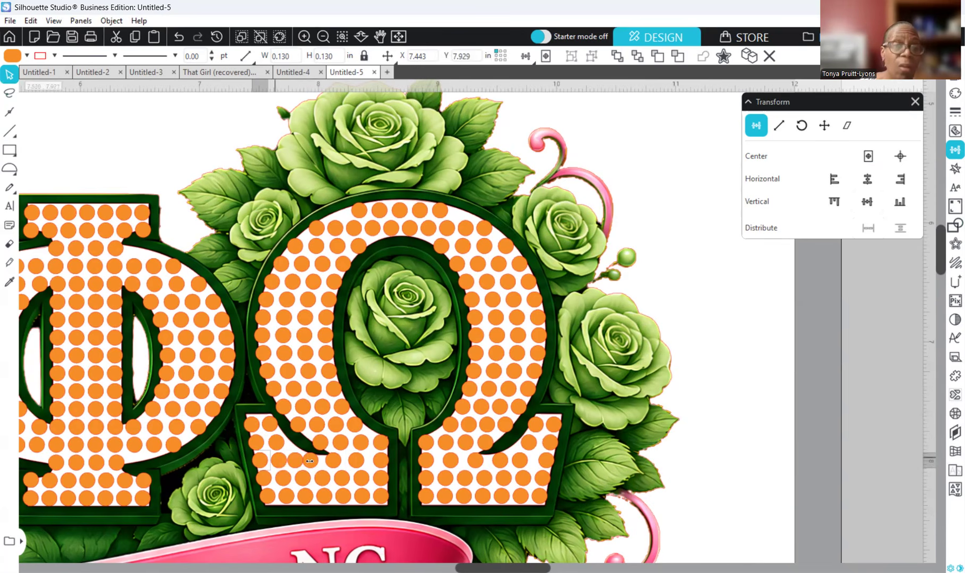
left_click(361, 461, "shift")
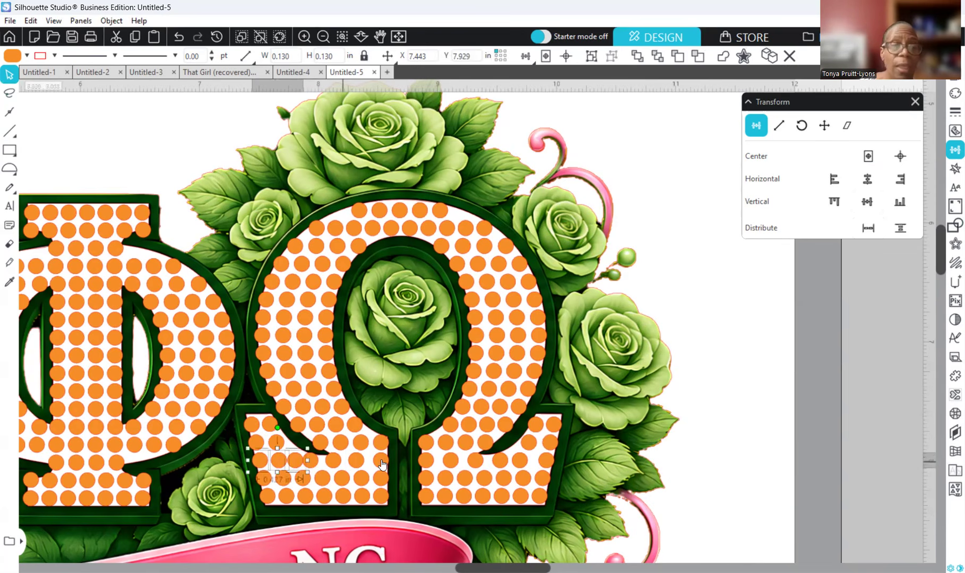
left_click(379, 460, "shift")
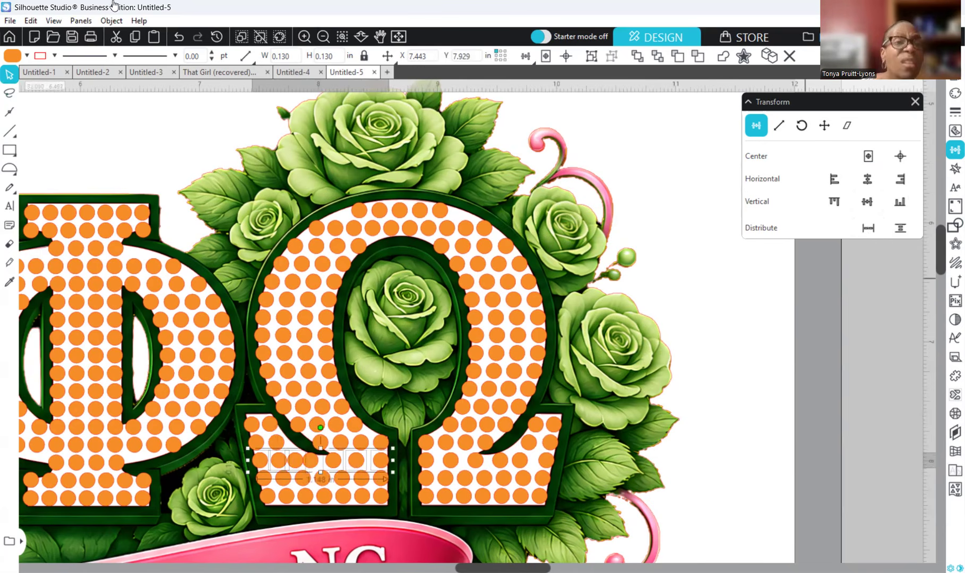
left_click(179, 36)
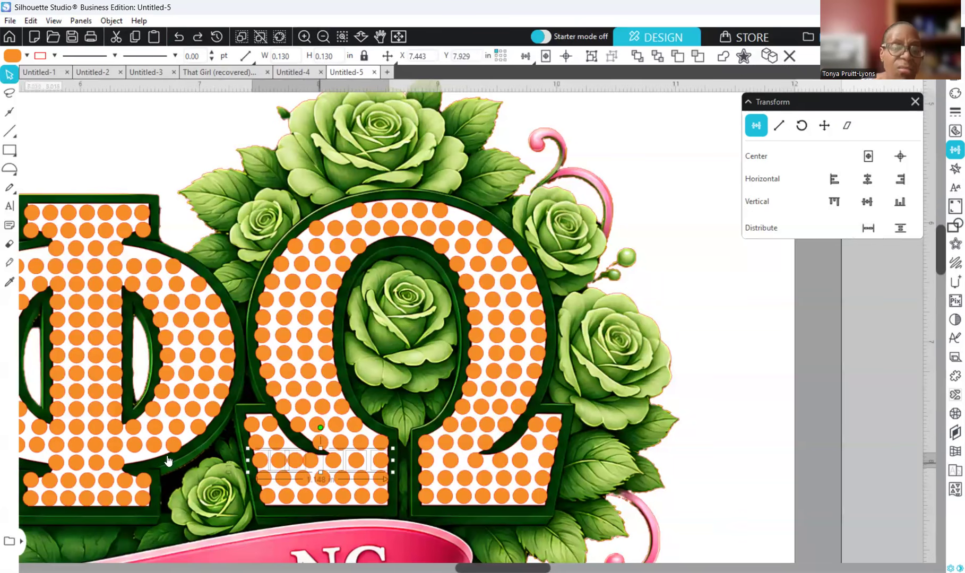
left_click(868, 228)
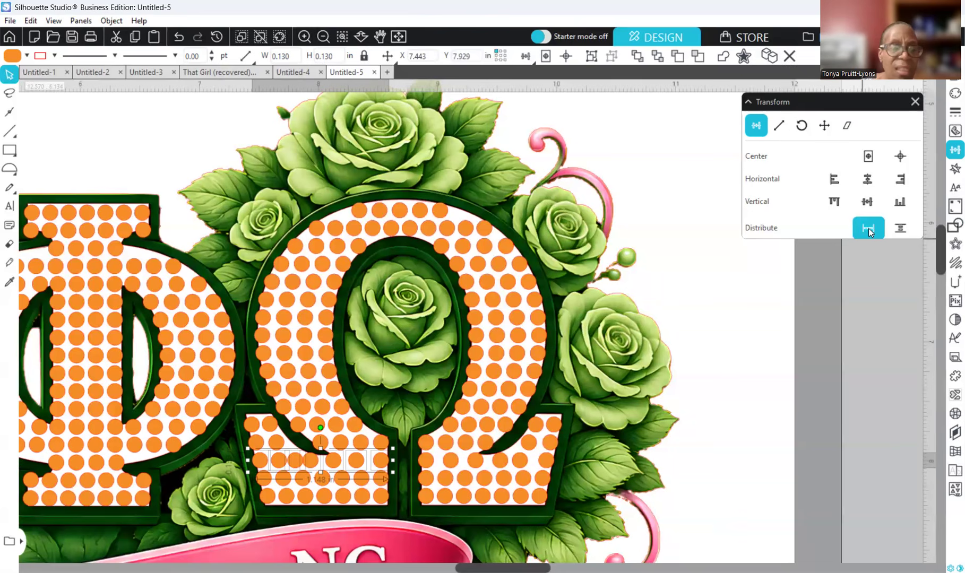
left_click(868, 229)
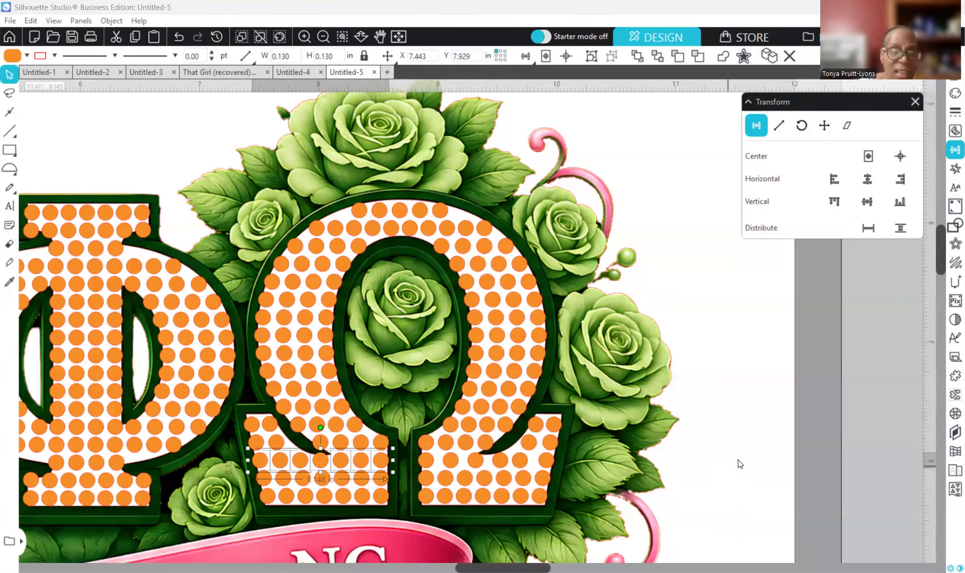
left_click(322, 452)
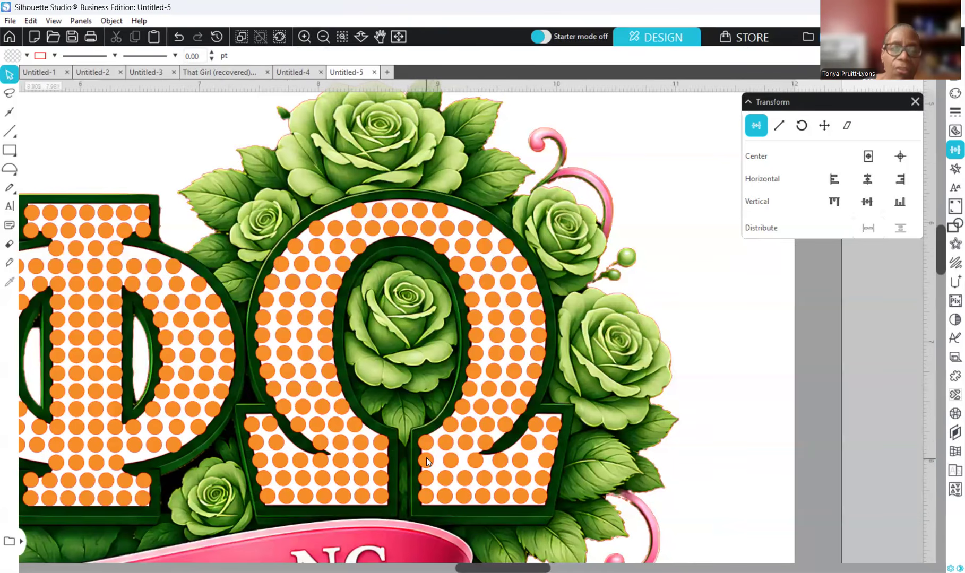
Add a rhinestone at X 8.943 in to the third row of the Ω's right foot and start selecting that row
right_click(495, 232)
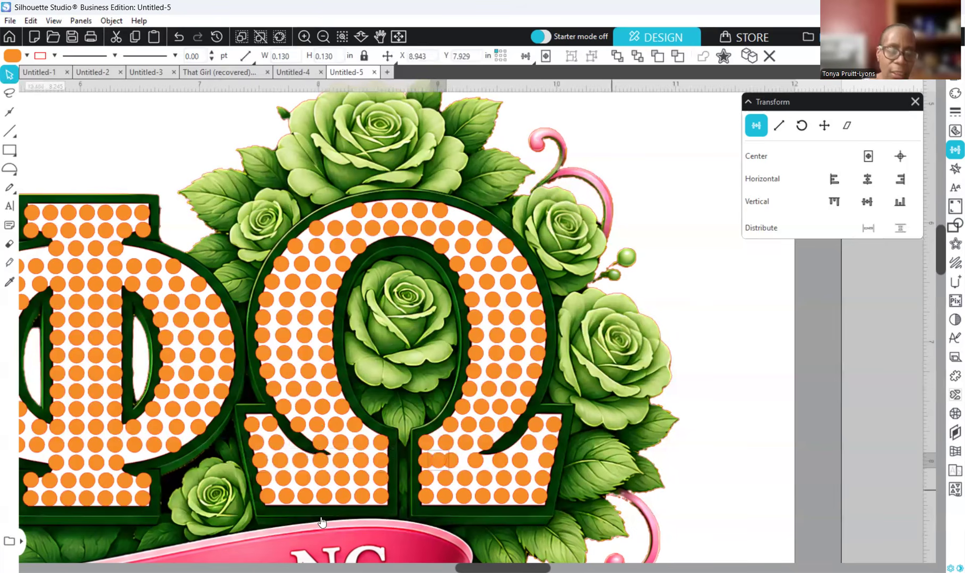
left_click(423, 462)
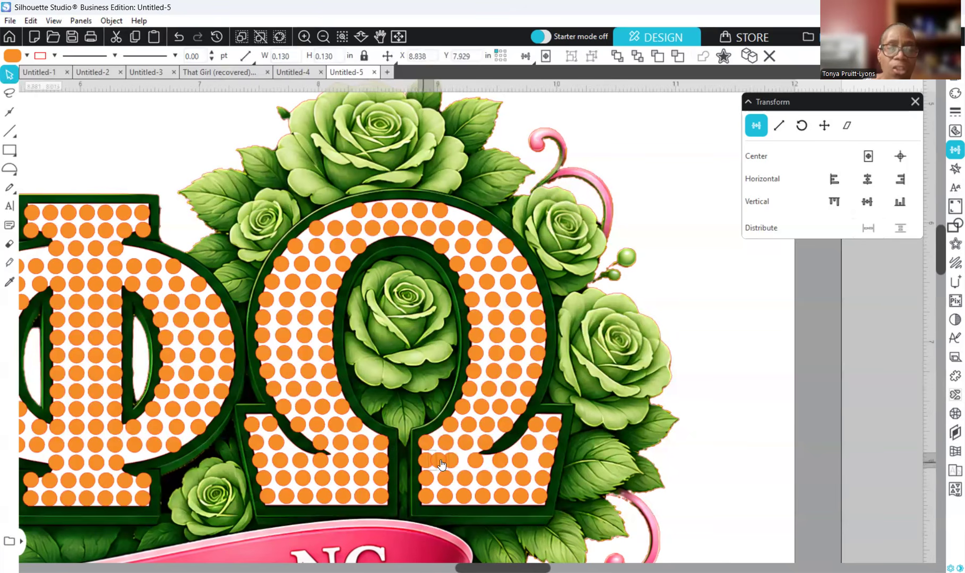
left_click(450, 461, "shift")
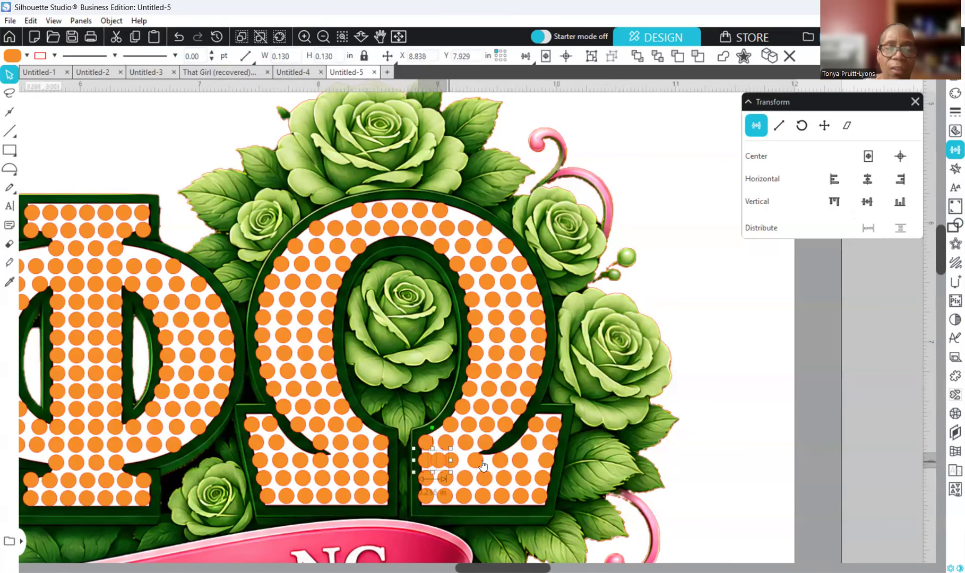
Complete the selection of the third stone row from the bottom in the Omega's right foot and distribute those stones evenly horizontally
left_click(476, 463, "shift")
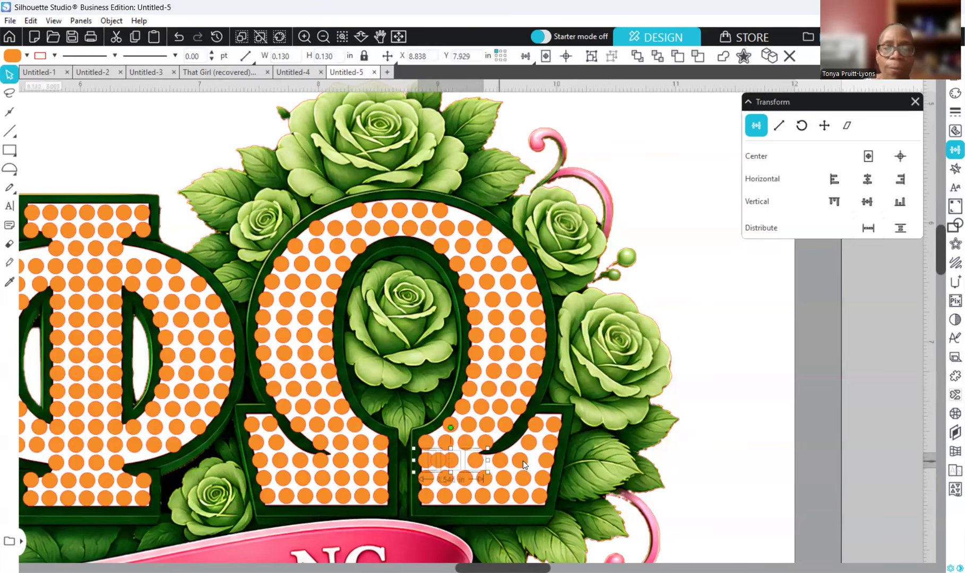
left_click(523, 461, "shift")
left_click(546, 461, "shift")
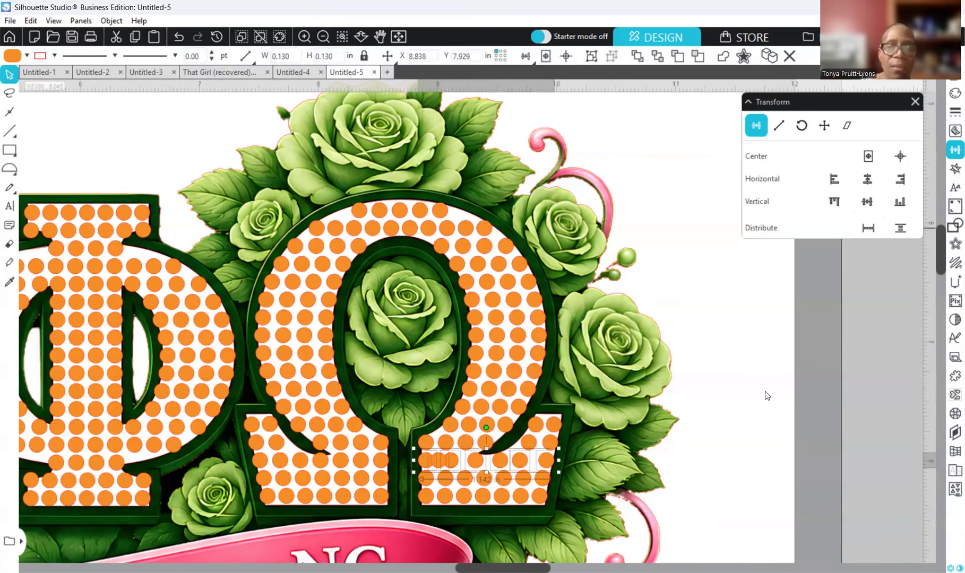
left_click(868, 228)
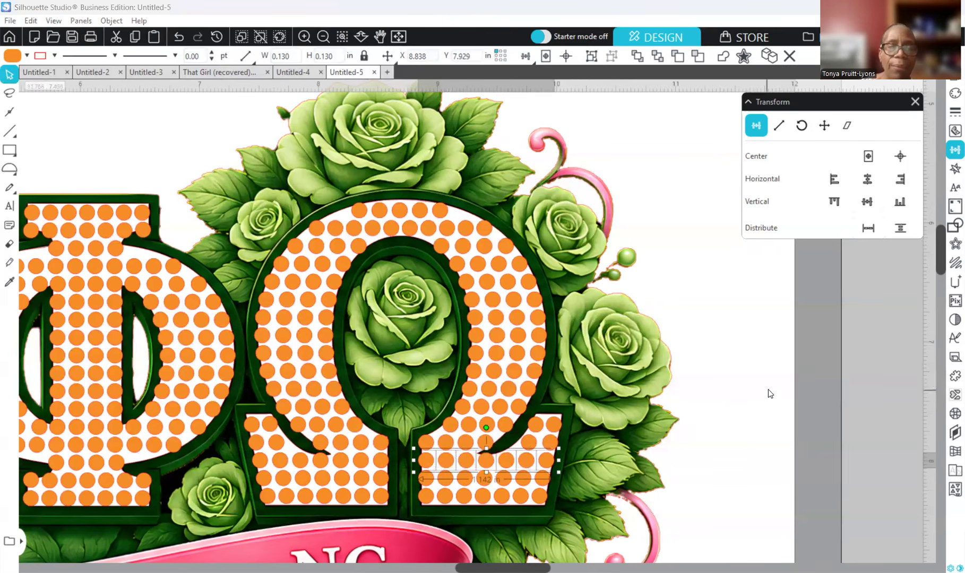
left_click(767, 390)
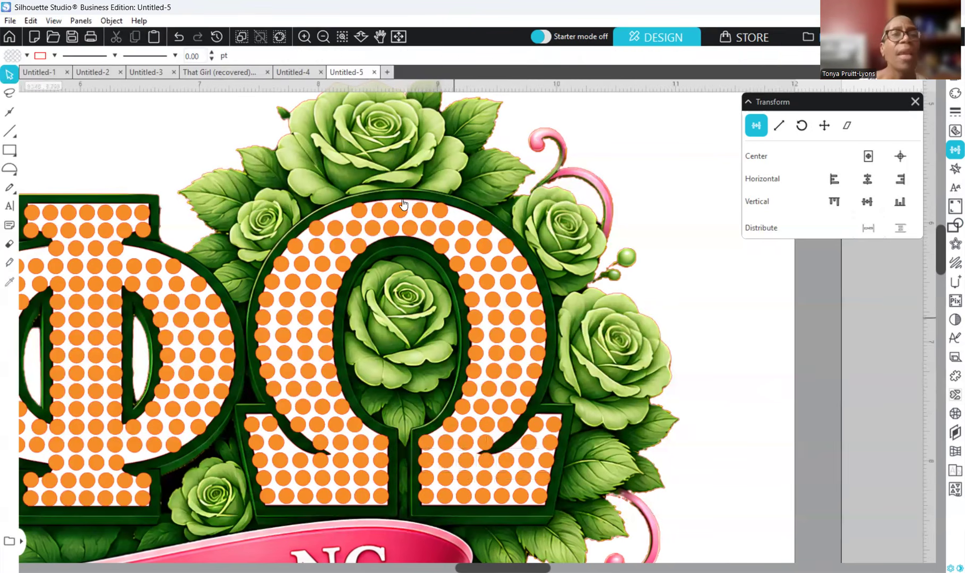
Move the floral Wayne County artwork straight down the page, clear of the orange rhinestone letters
left_click(322, 37)
left_click(323, 37)
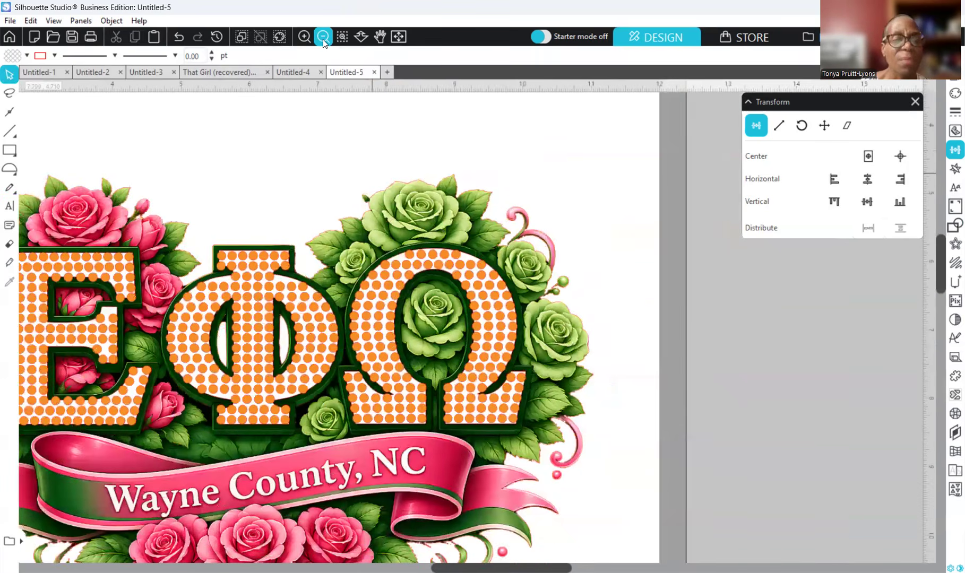
left_click(322, 37)
left_click(322, 37)
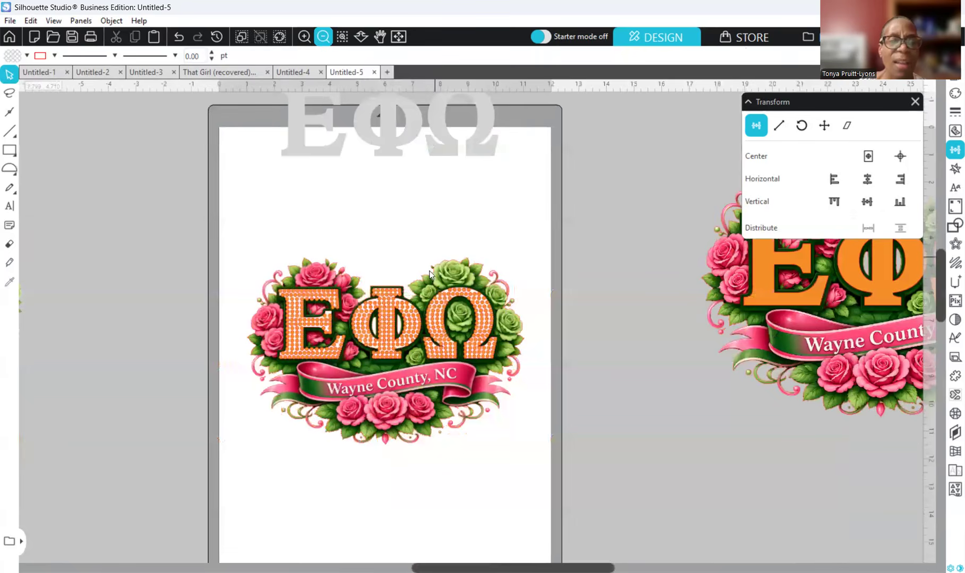
scroll(425, 392, "down", 1)
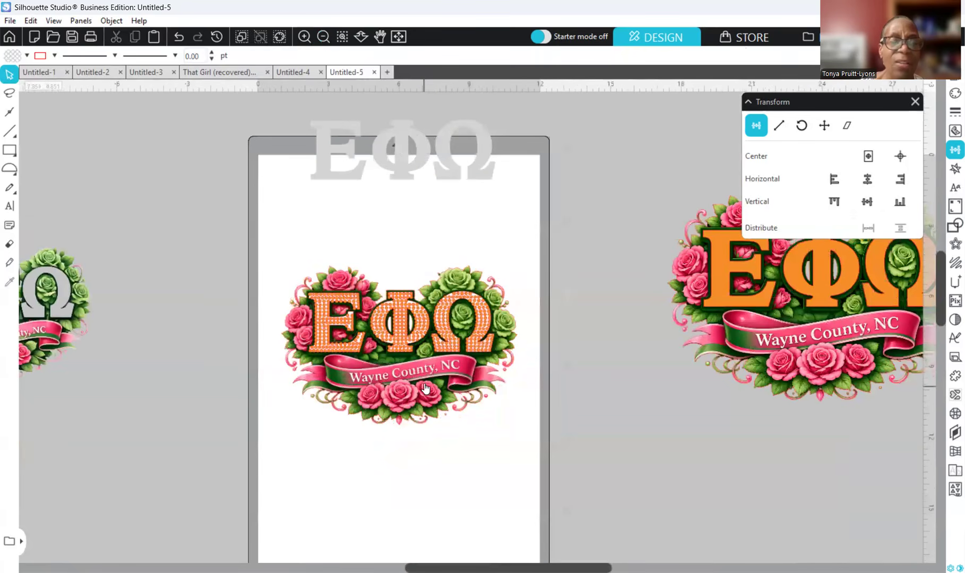
left_click_drag(424, 373, 425, 502)
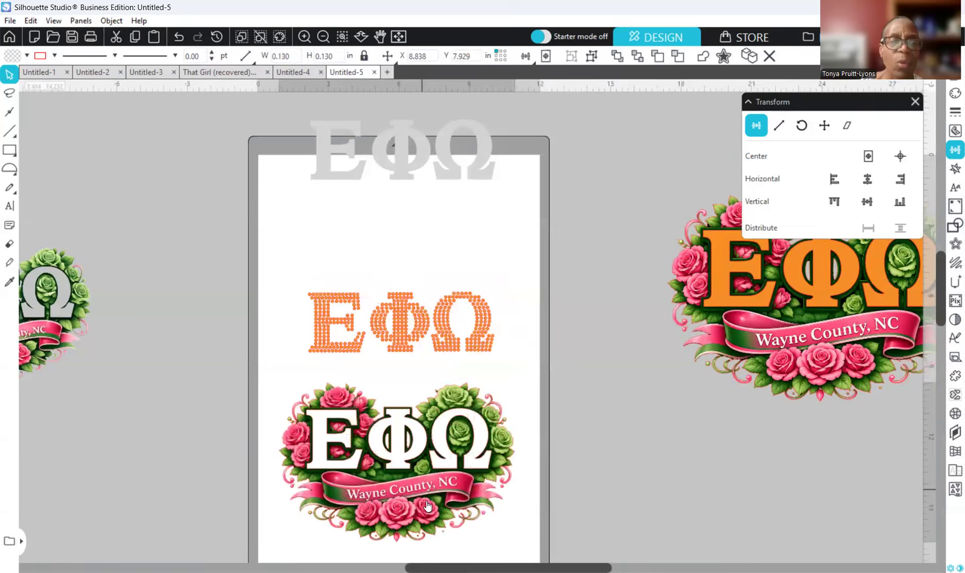
left_click(335, 222)
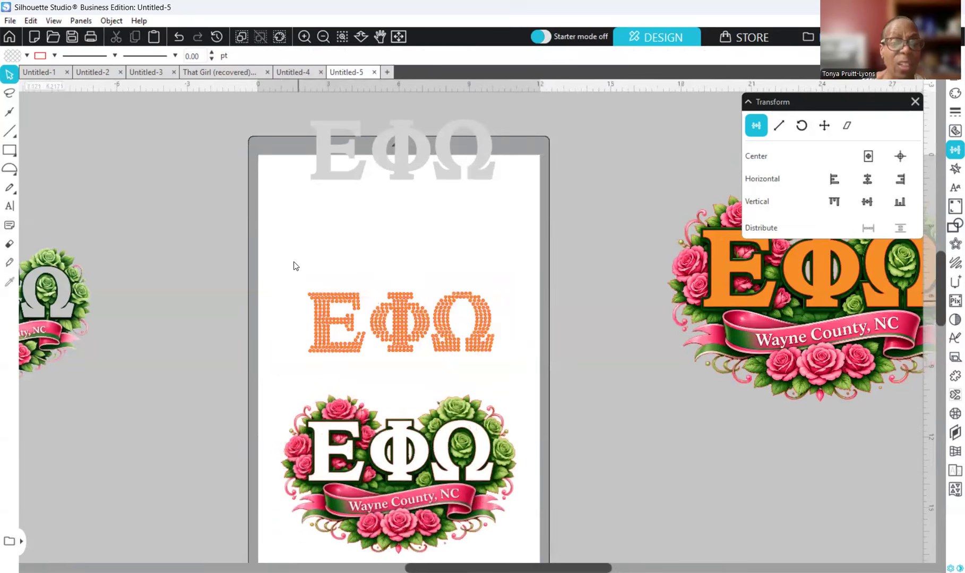
Select all the orange rhinestones of the three letters, group them and make them a compound path
left_click(515, 388)
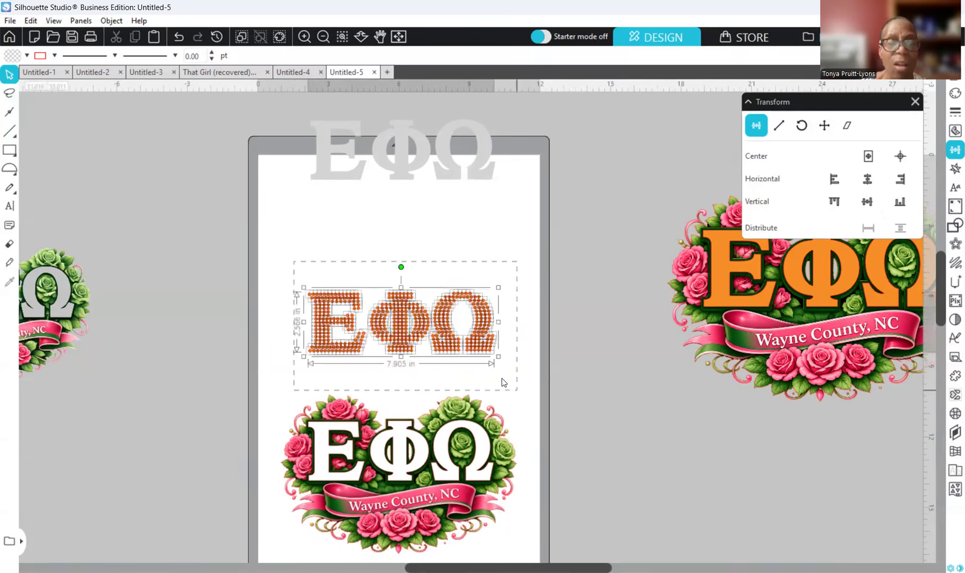
right_click(453, 341)
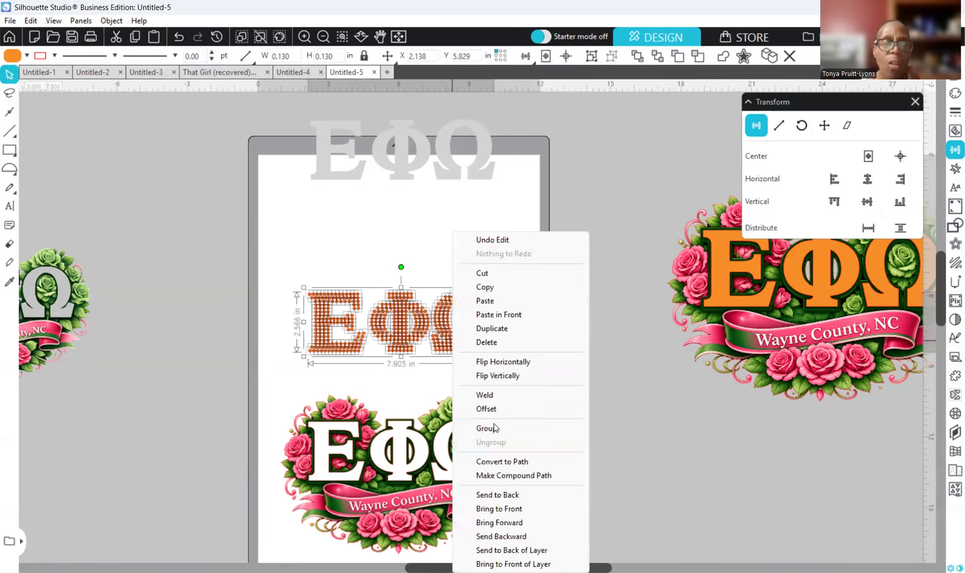
left_click(499, 430)
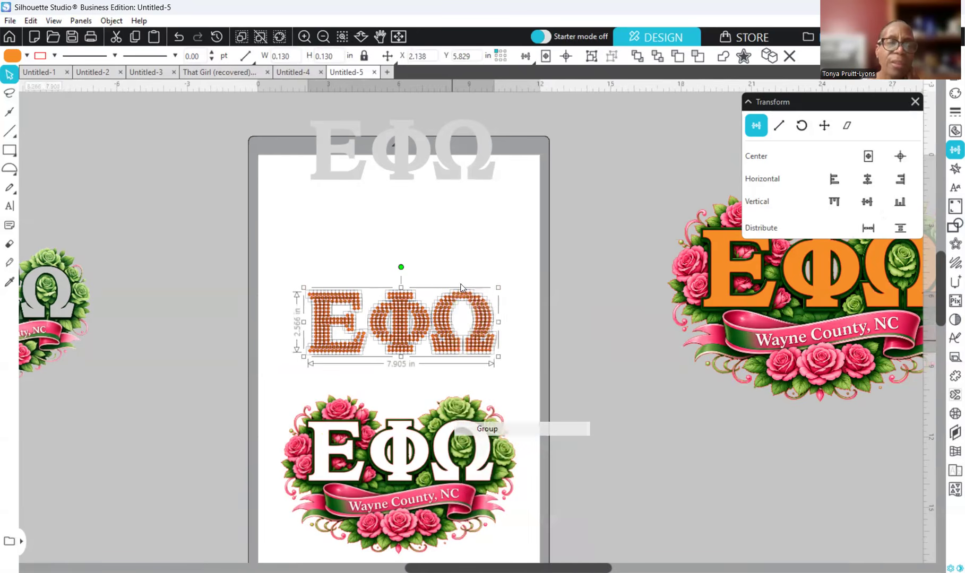
right_click(445, 321)
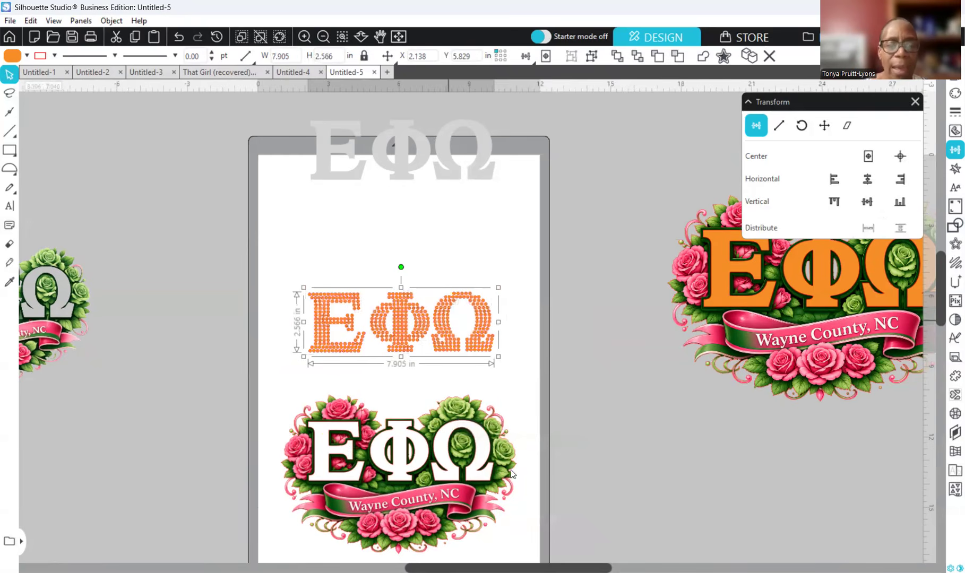
left_click(498, 464)
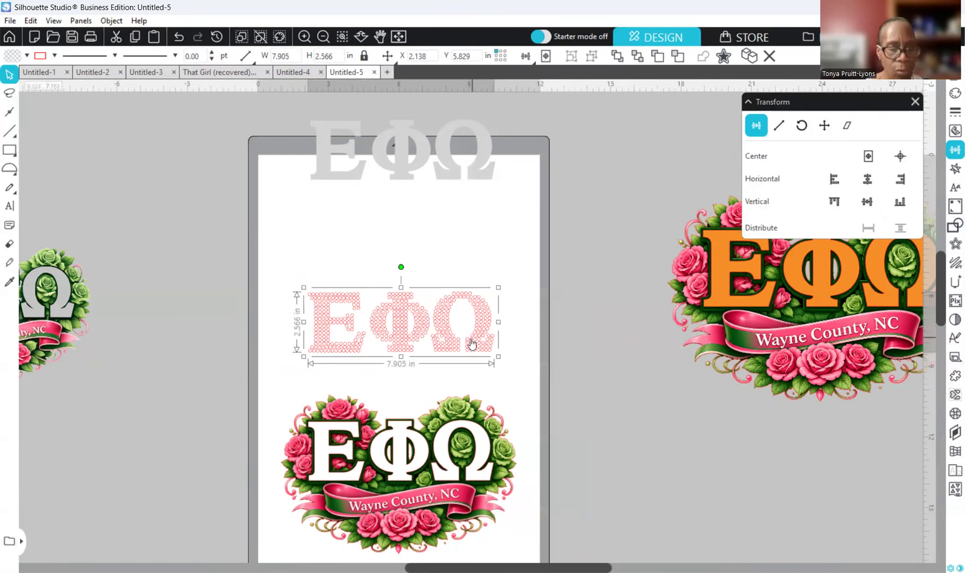
Fill the rhinestone letters with orange F68E27 and lay them over the white letters of the floral artwork
left_click(954, 94)
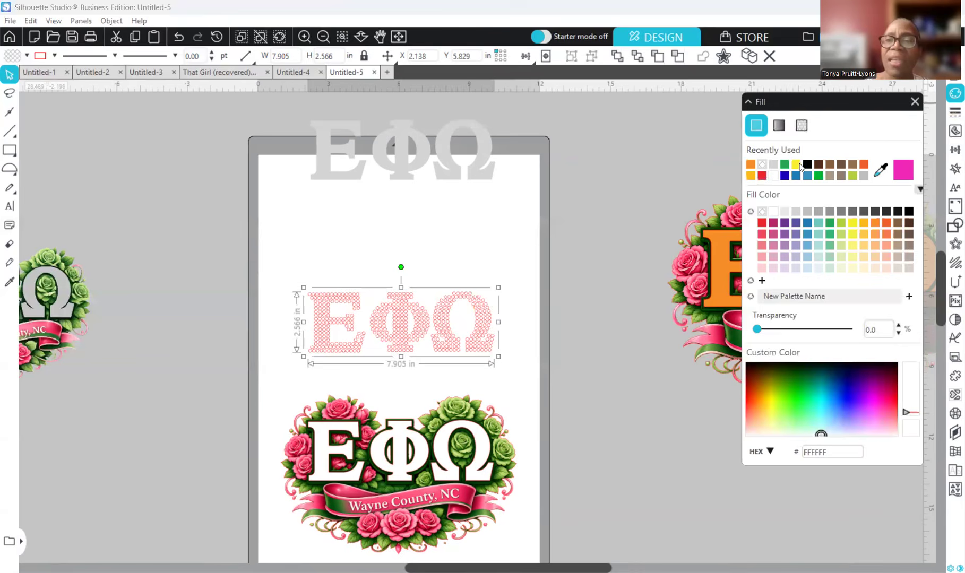
left_click(750, 165)
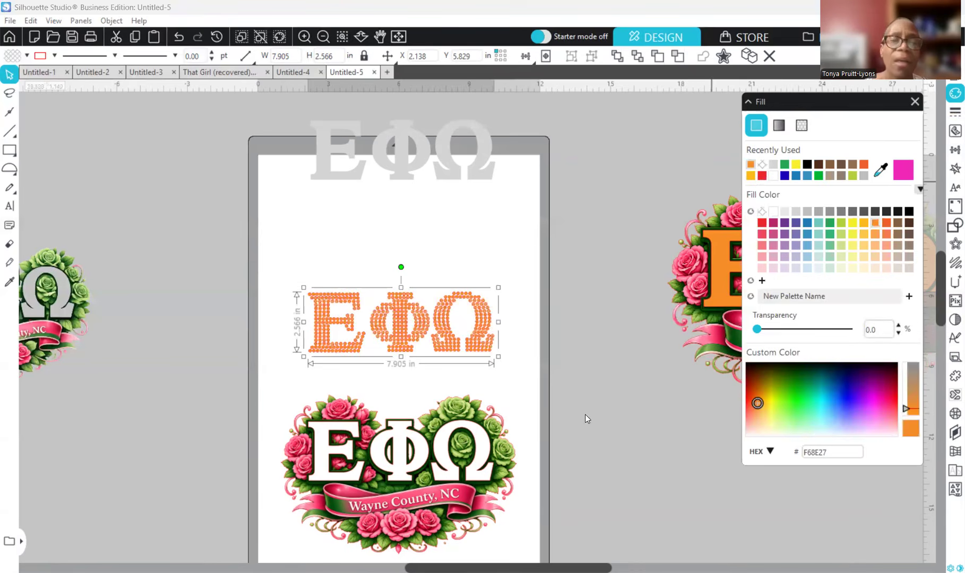
left_click_drag(455, 339, 453, 465)
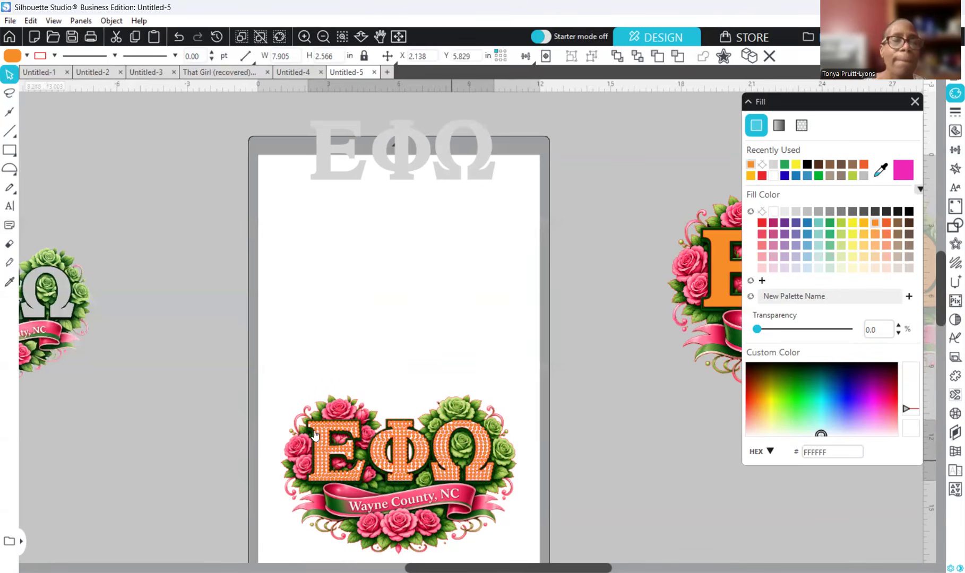
left_click(226, 323)
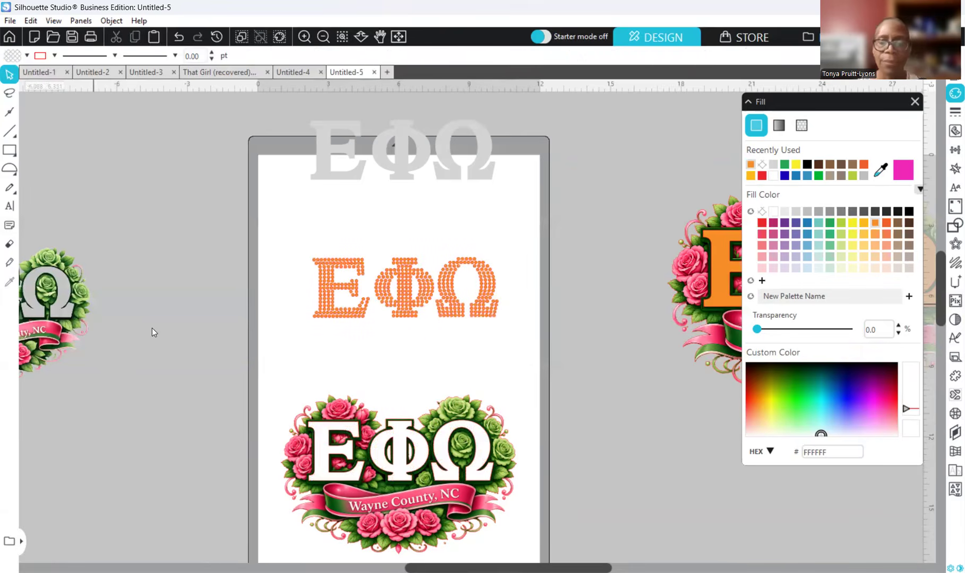
Delete the spare artwork copy left of the page and move the orange rhinestone letters and floral artwork off the page there
left_click(74, 295)
key("Delete")
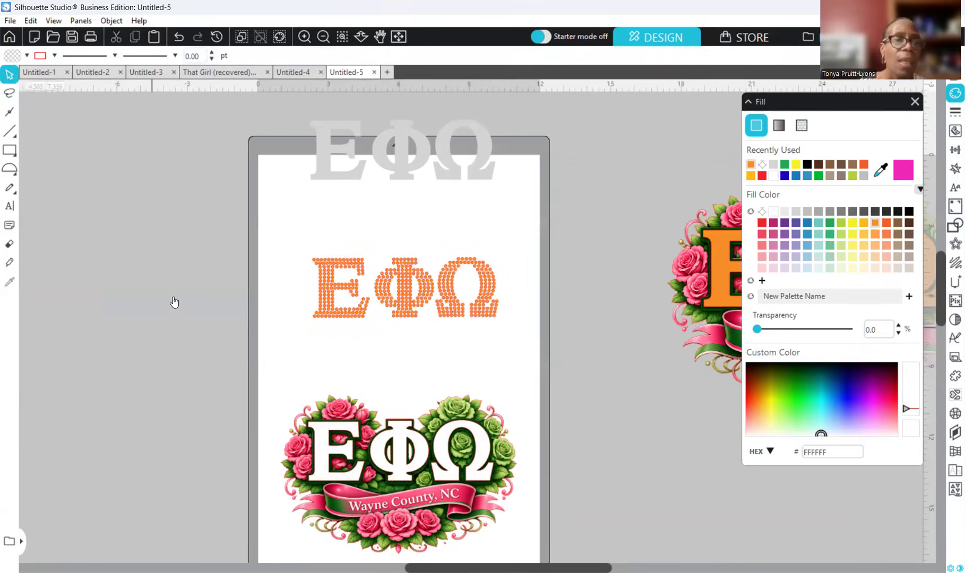
left_click_drag(394, 317, 61, 401)
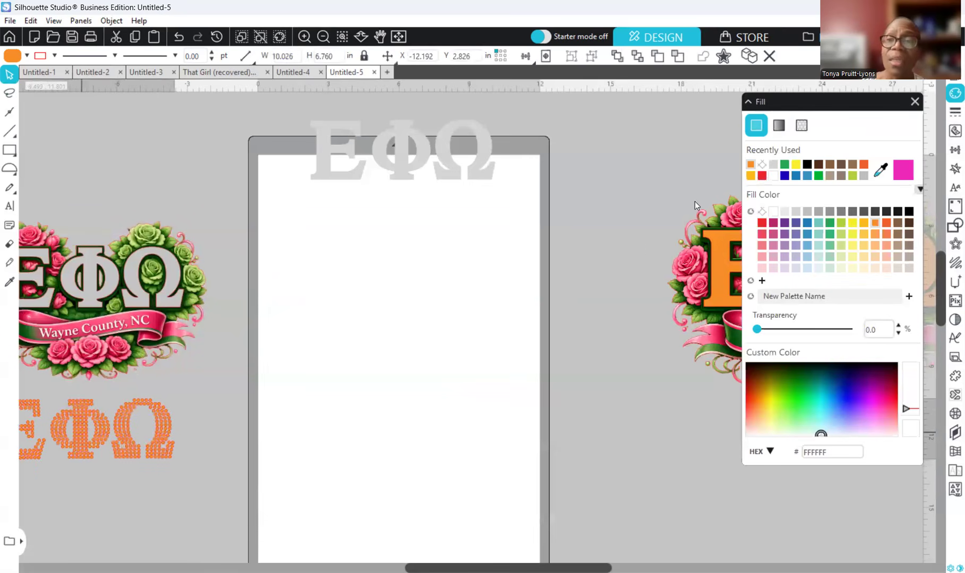
Move the larger floral design with solid orange letters onto the page and delete the small gray letters at the page's upper edge
left_click_drag(724, 296, 312, 344)
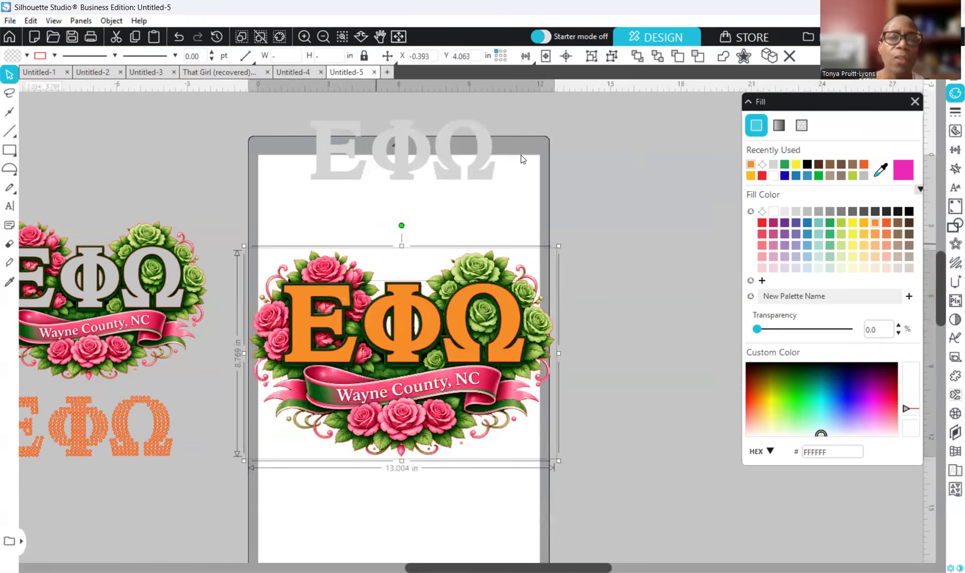
left_click(496, 168)
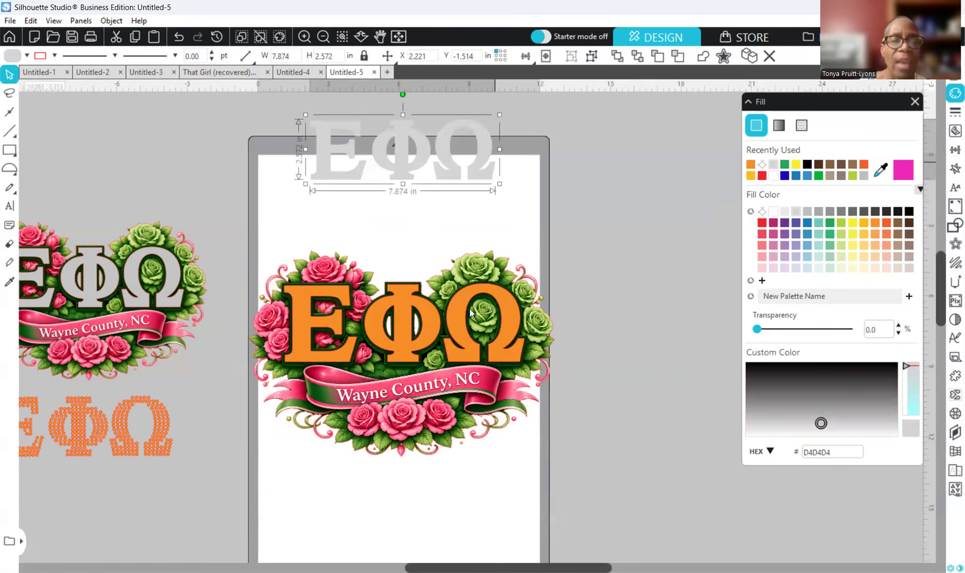
key("Delete")
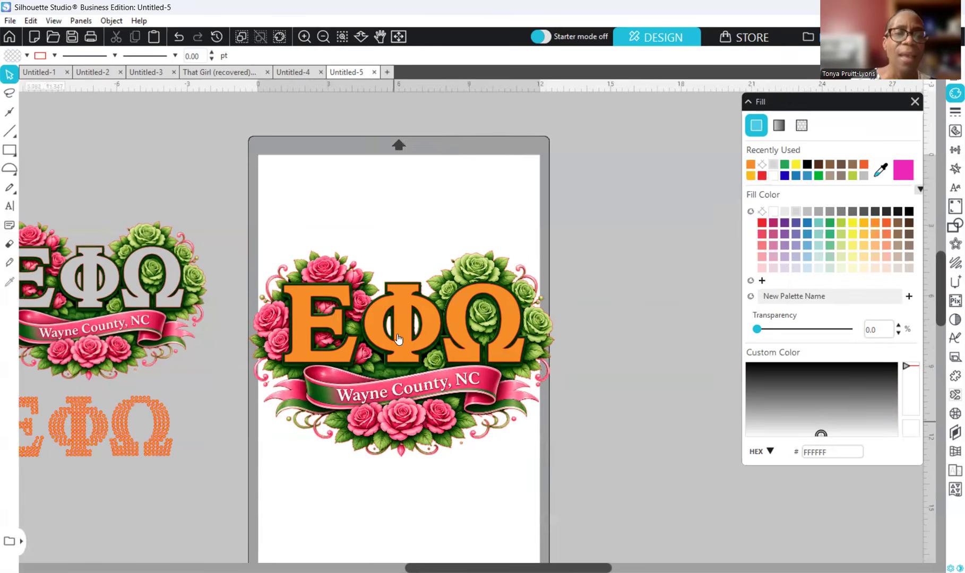
Move the solid orange letters above the floral artwork and fill them with light gray D4D4D4
left_click_drag(397, 333, 398, 212)
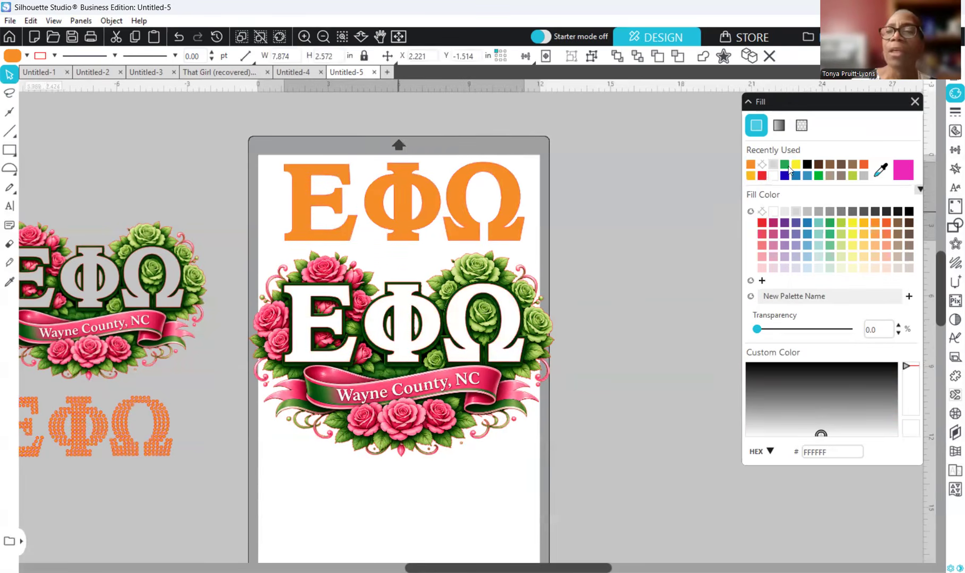
left_click(773, 165)
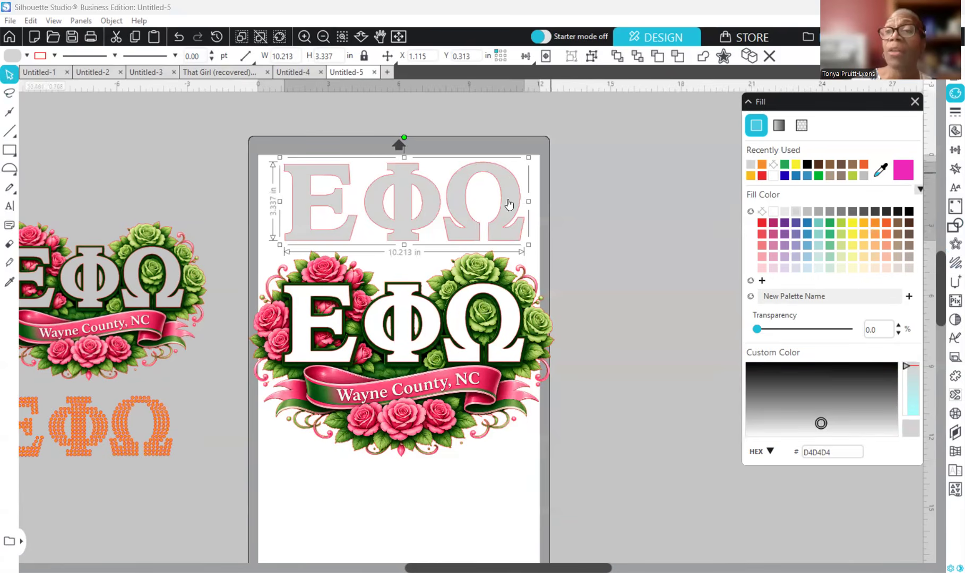
Create an internal offset of the gray letters and give it a purple 693191 linear rhinestone fill, size 10ss with 0.020 in spacing
left_click(954, 244)
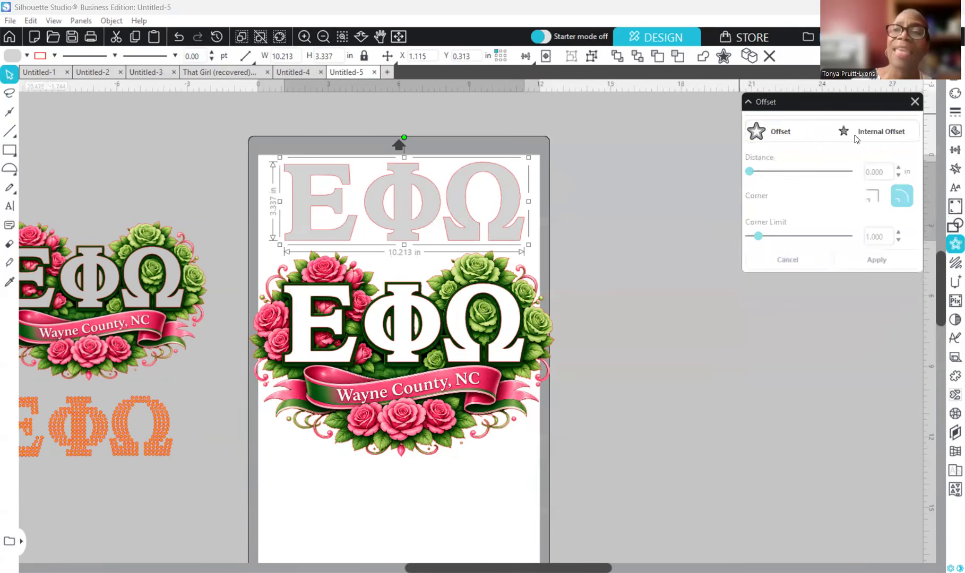
left_click(877, 136)
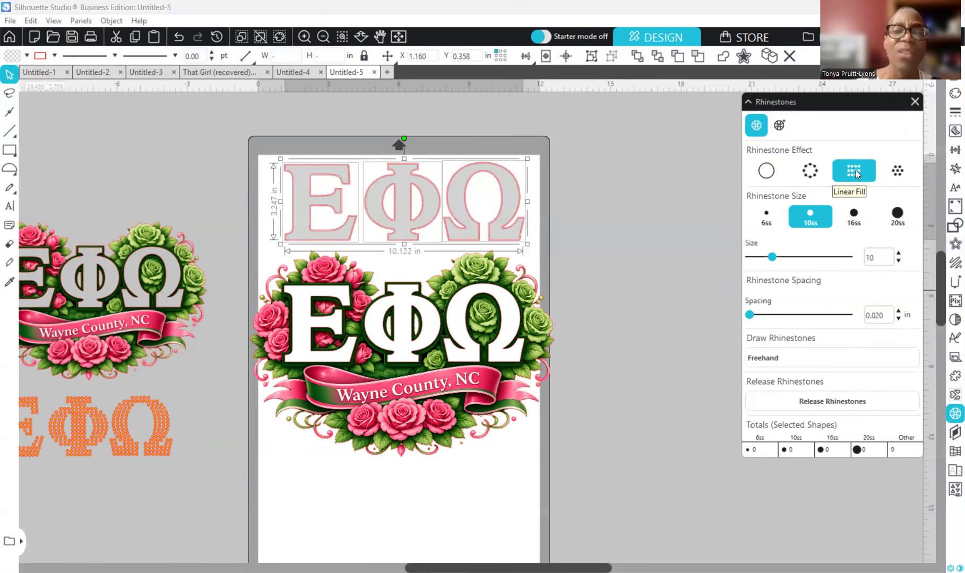
left_click(855, 170)
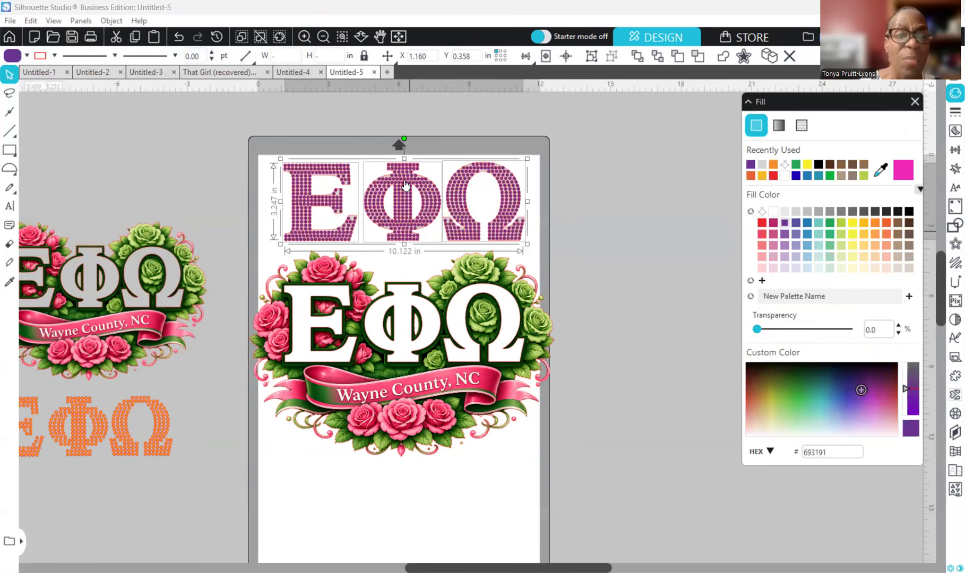
Place the purple rhinestone letters over the artwork's white letters and move the gray letters off the page to the right
left_click_drag(404, 185, 407, 304)
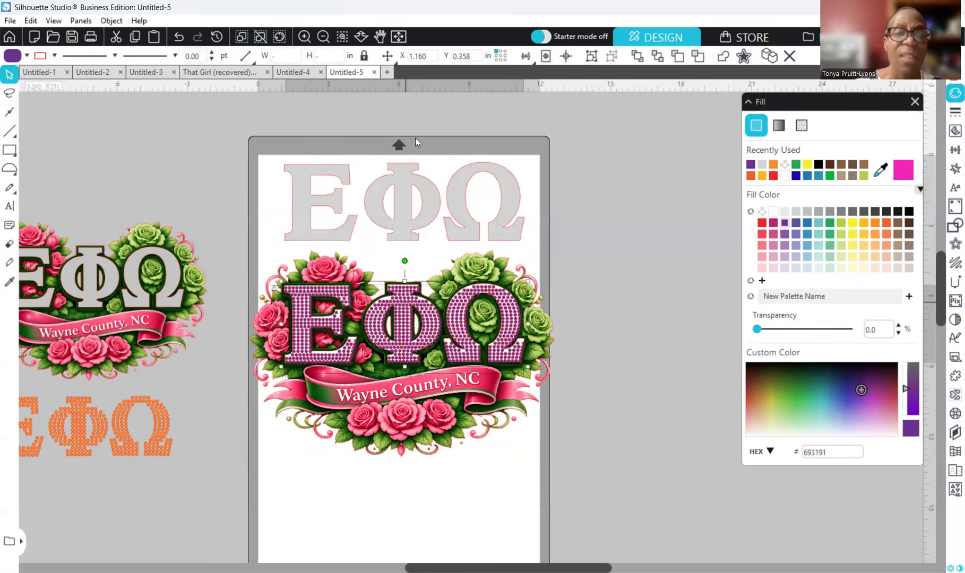
left_click(506, 217)
left_click_drag(400, 211, 796, 220)
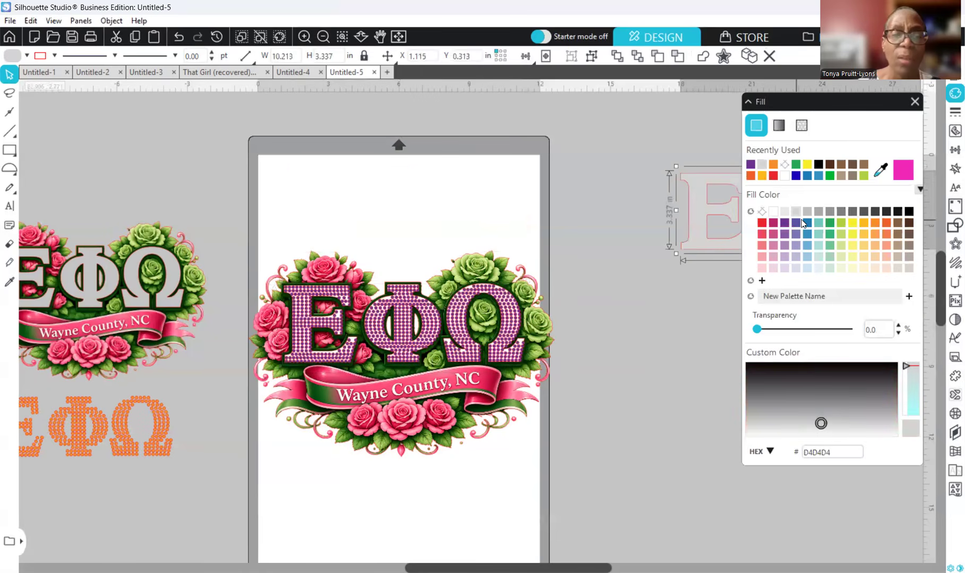
Nudge the purple rhinestone letter E so it sits centered inside the artwork's white E
left_click(306, 38)
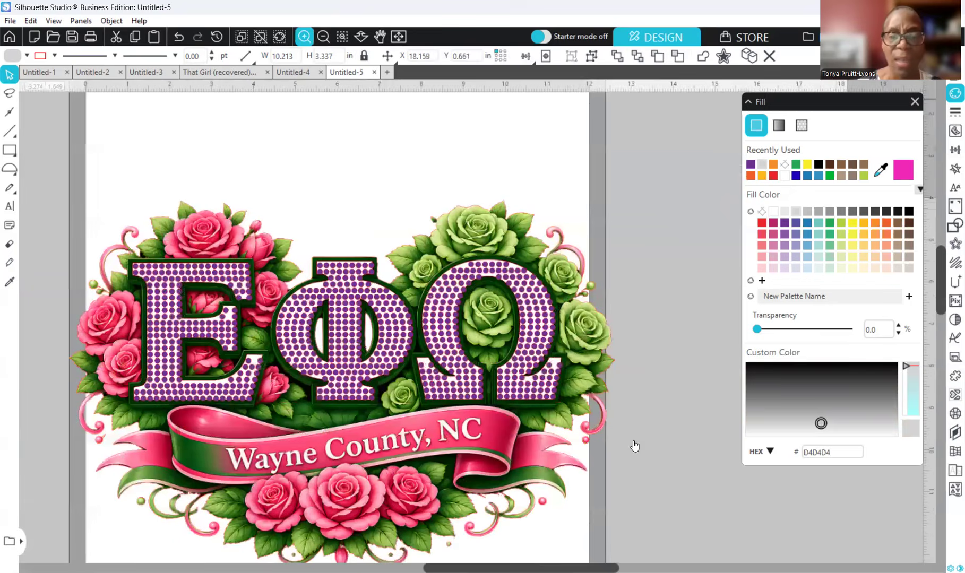
left_click(651, 440)
scroll(612, 464, "down", 2)
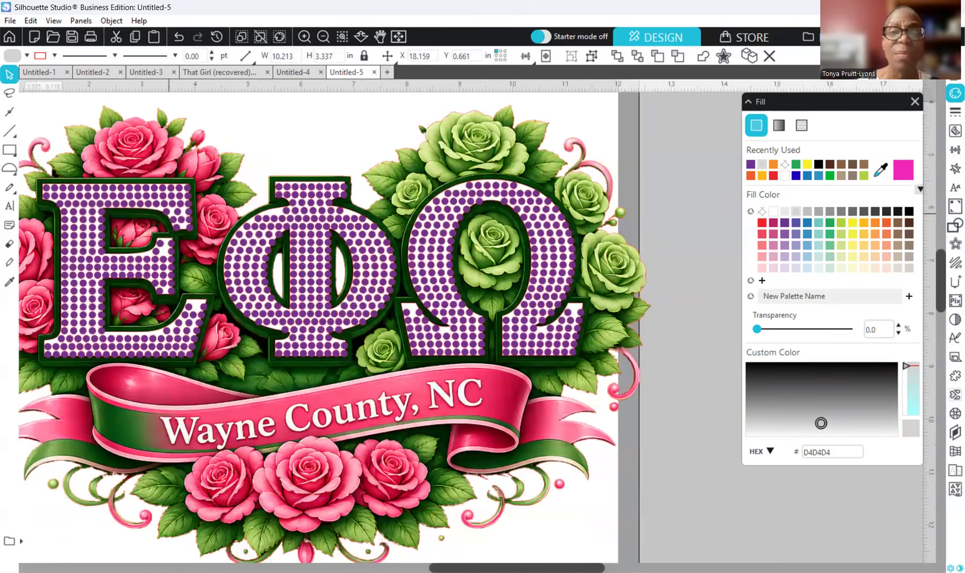
scroll(218, 290, "left", 3)
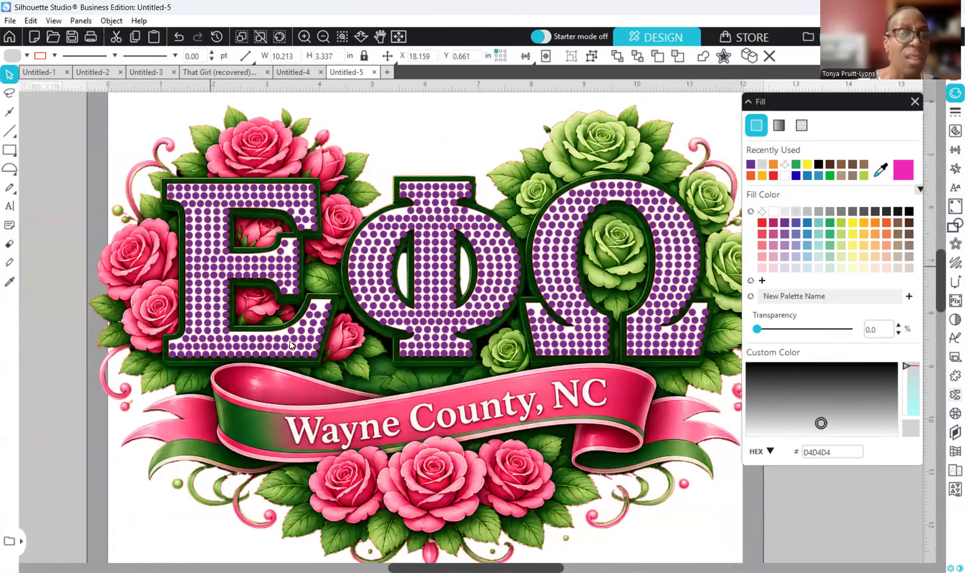
left_click(291, 345)
left_click_drag(289, 342, 291, 345)
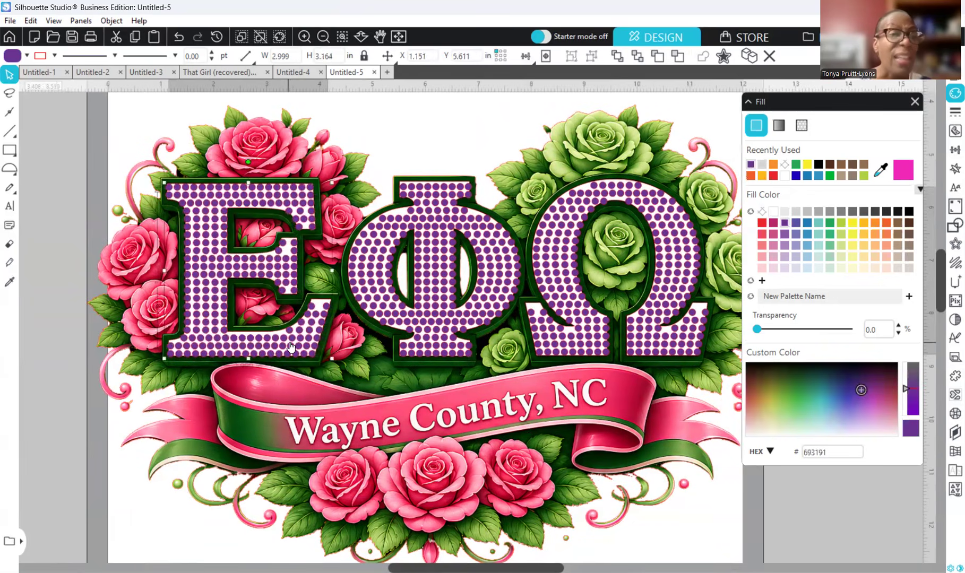
left_click_drag(291, 346, 292, 348)
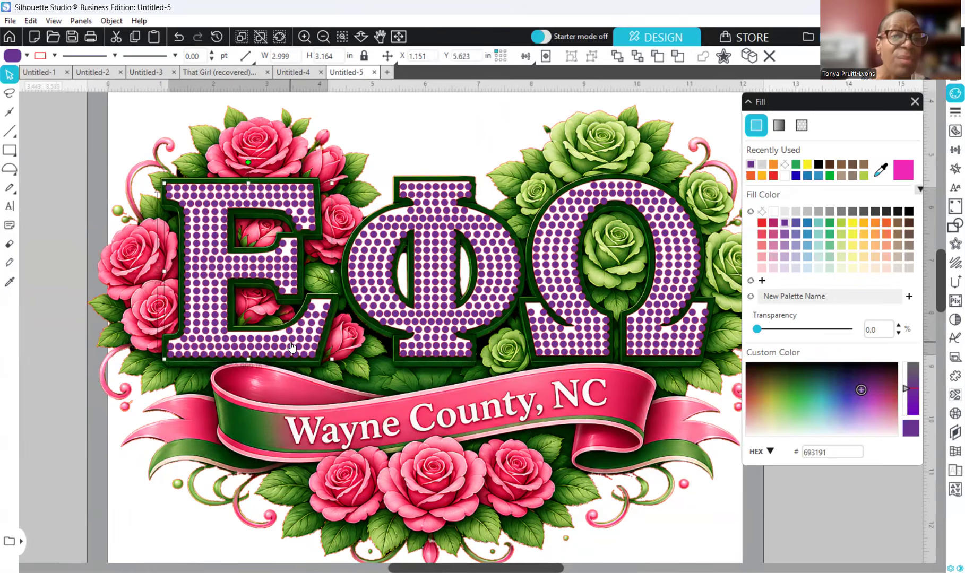
Nudge the purple rhinestone letters E, Φ and Ω so each sits centered inside the artwork's matching white letter
left_click_drag(292, 348, 292, 347)
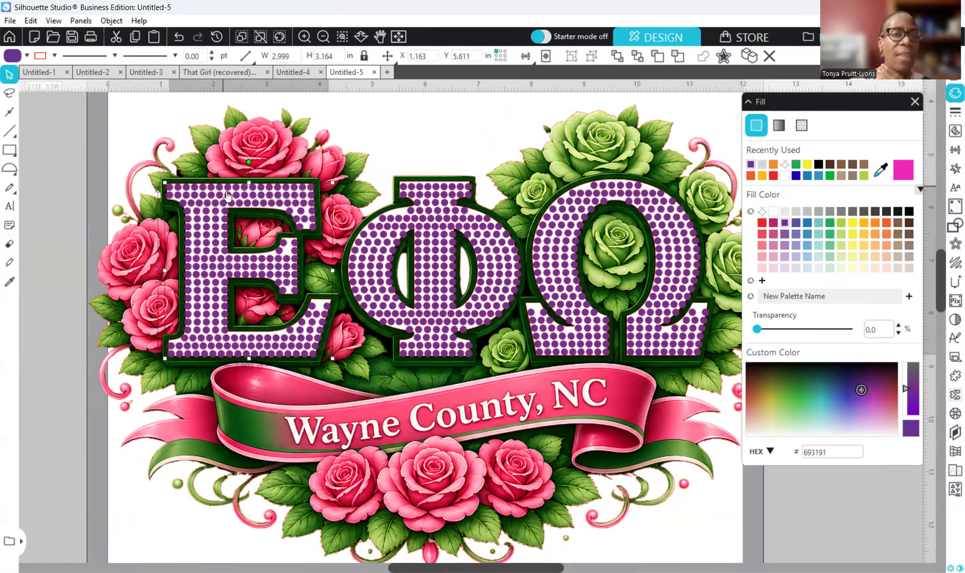
left_click(371, 281)
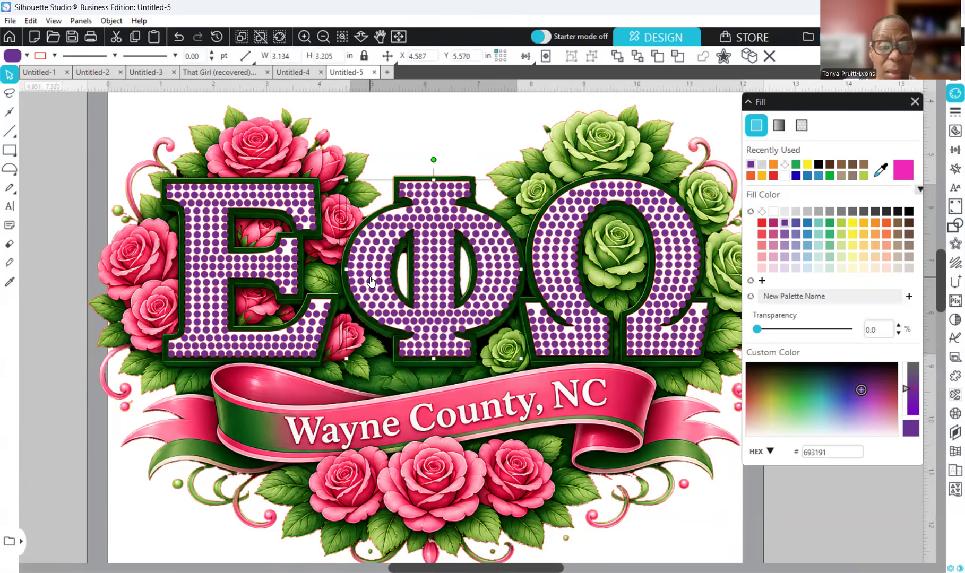
key("Down")
key("Left")
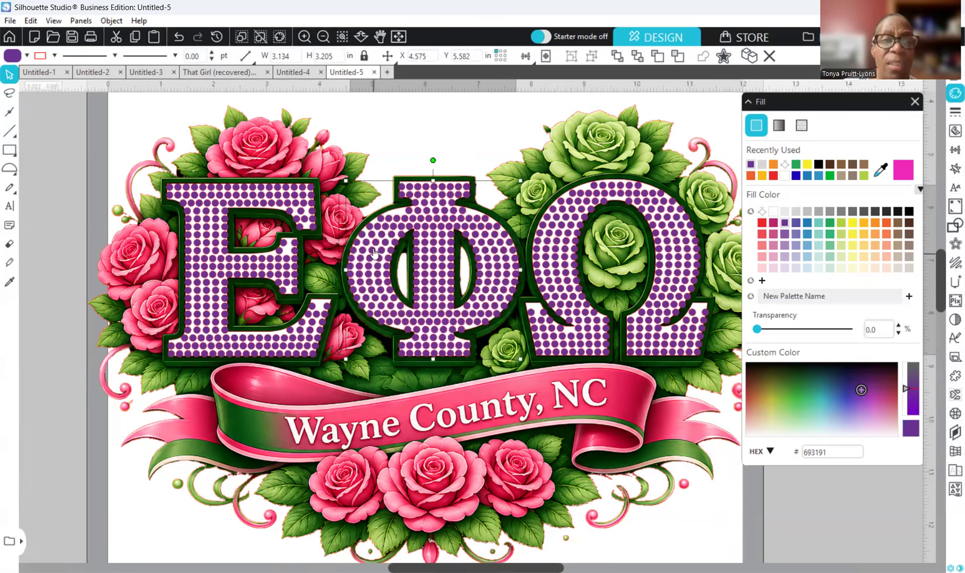
key("Up")
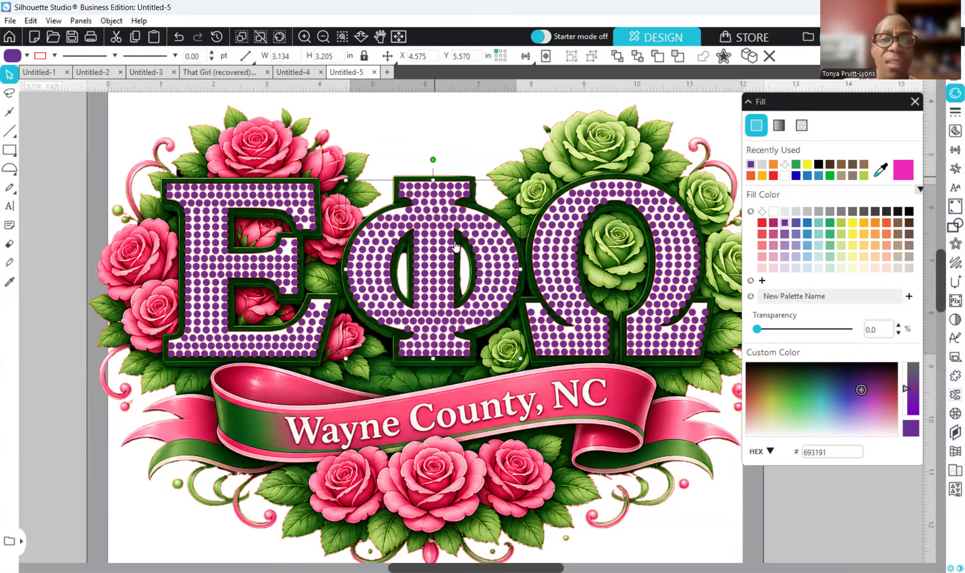
left_click(552, 279)
key("Left")
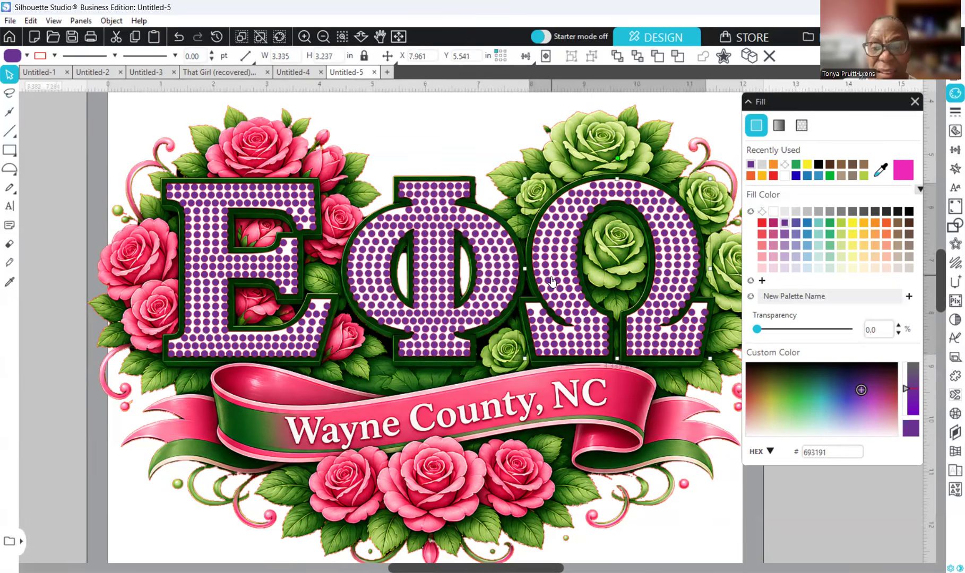
key("Left")
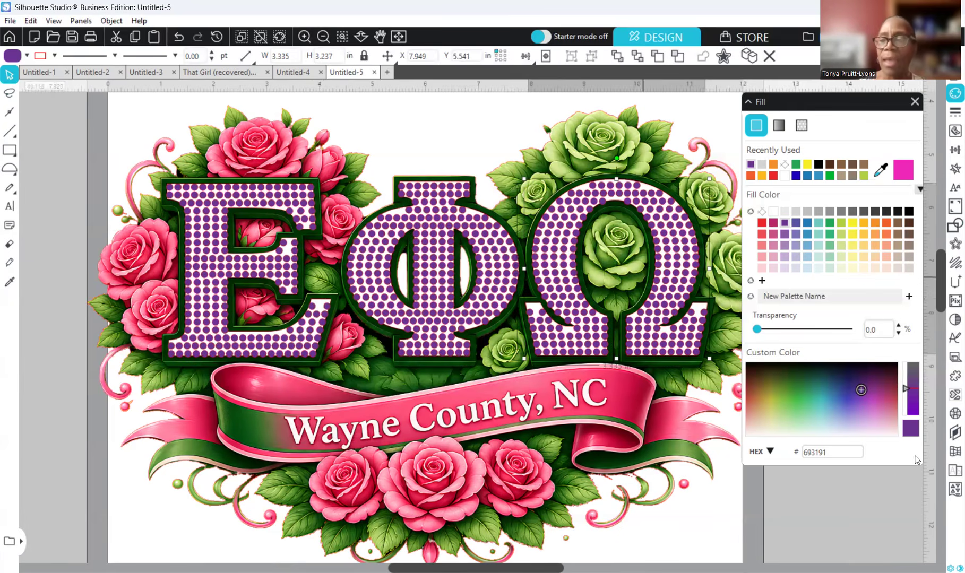
Release the Ω's rhinestones into individual stones and select a single stone in its left foot
left_click(955, 432)
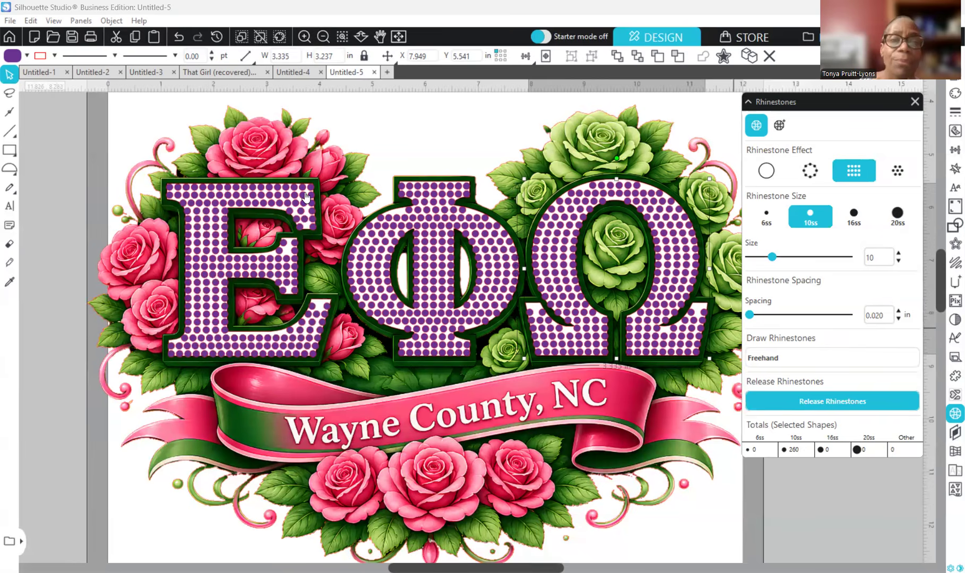
left_click(612, 235)
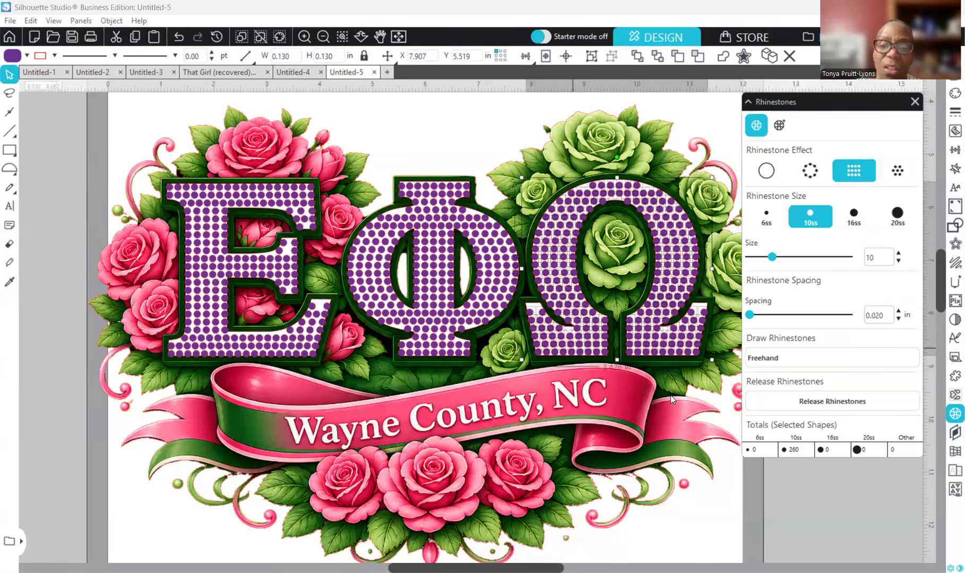
left_click(537, 335)
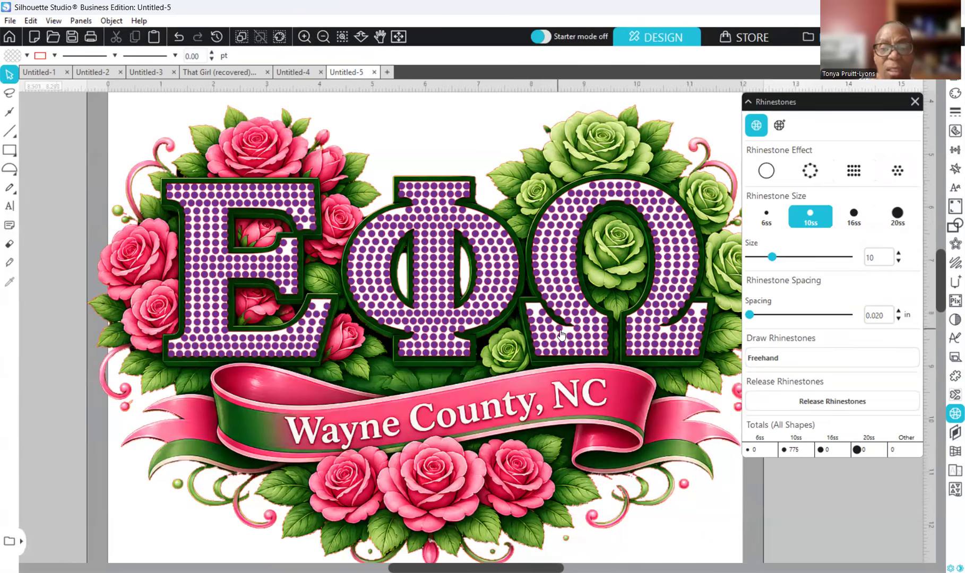
left_click(560, 330)
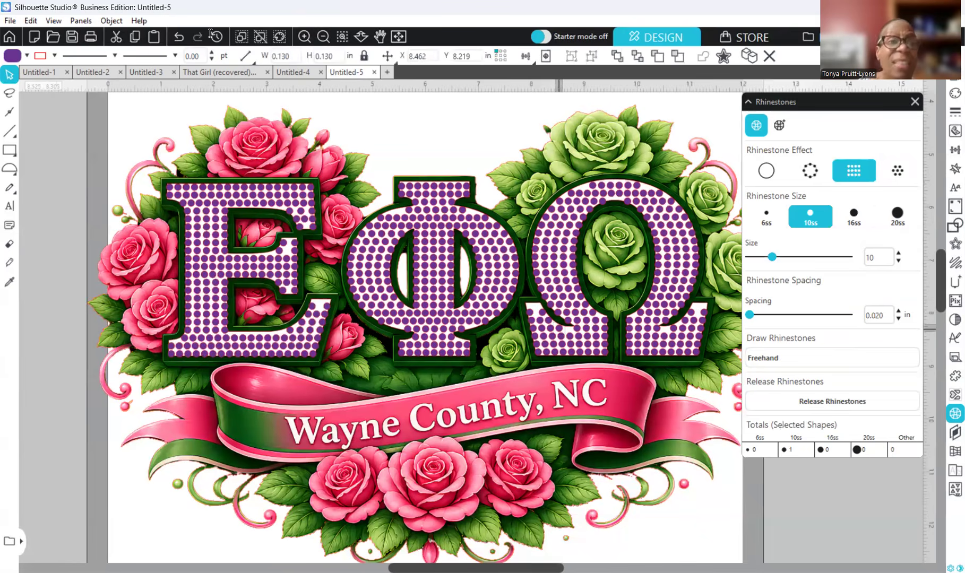
Place copies of a stone in the row gaps beside the curved slits of the Ω's left and right feet
left_click(305, 36)
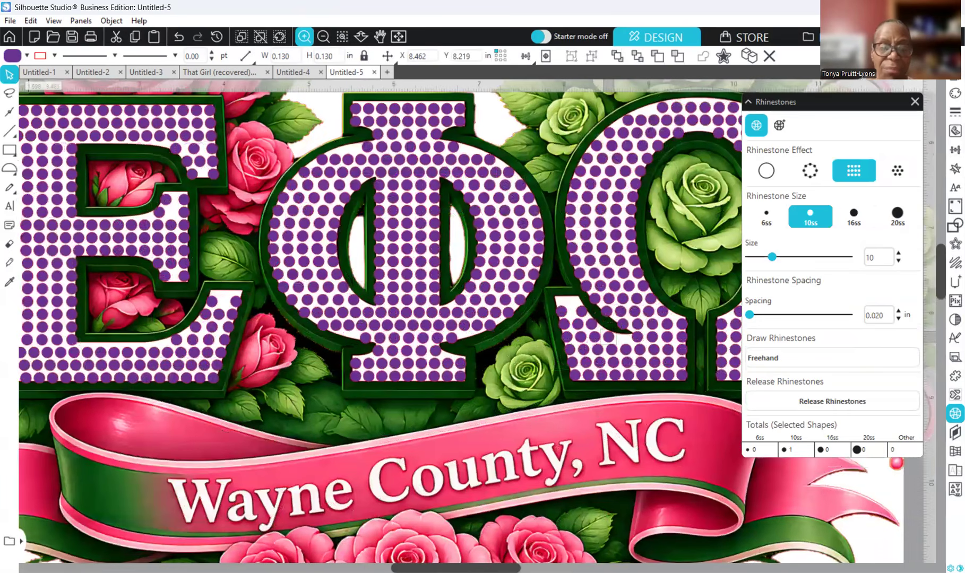
left_click(304, 36)
left_click_drag(504, 567, 559, 568)
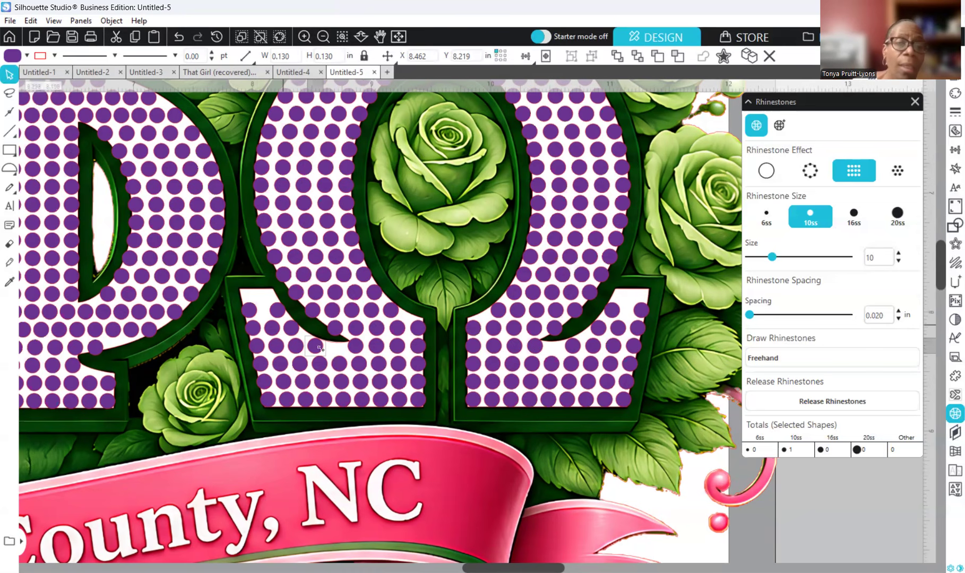
left_click(336, 345)
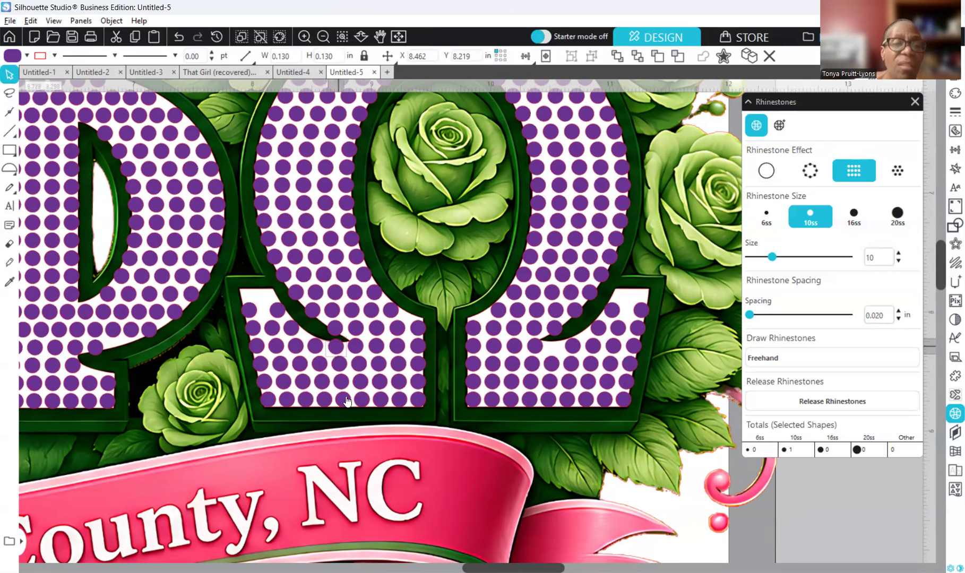
left_click(557, 349)
left_click_drag(557, 348, 554, 348)
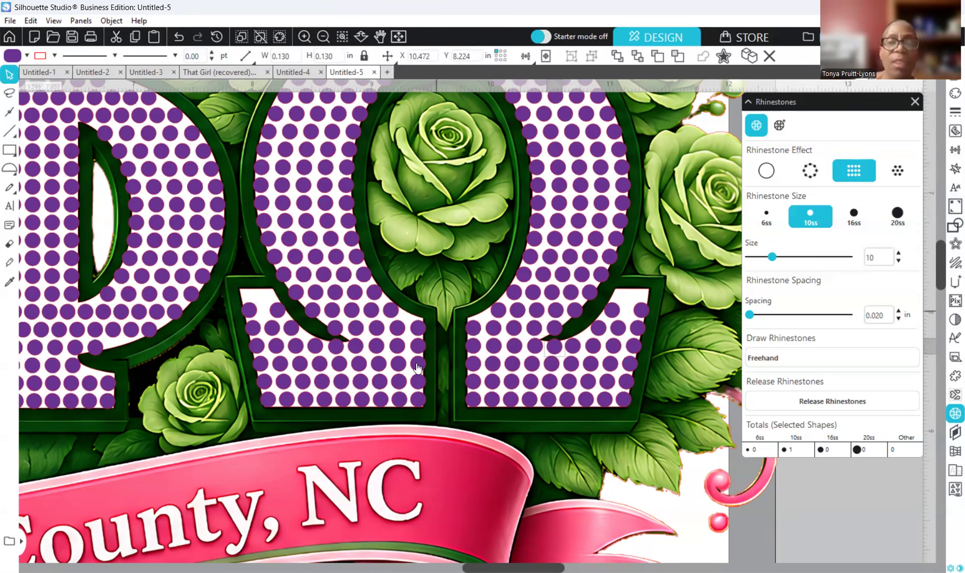
Select the row of stones beneath the slit across the Ω's right foot and distribute it with Space Horizontal
left_click(473, 348)
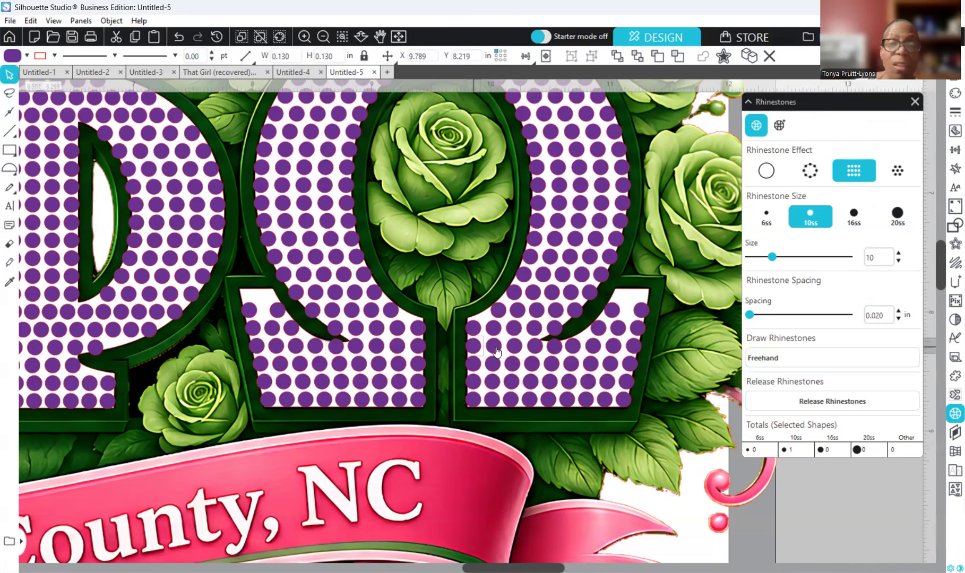
left_click(519, 349, "shift")
left_click(537, 349, "shift")
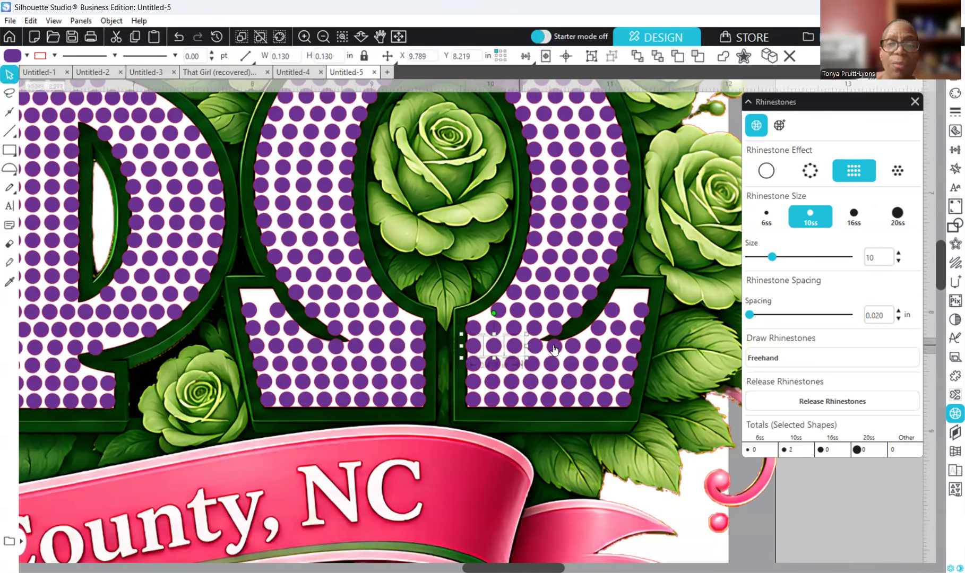
left_click(573, 348, "shift")
left_click(593, 346, "shift")
left_click(613, 346, "shift")
left_click(633, 346, "shift")
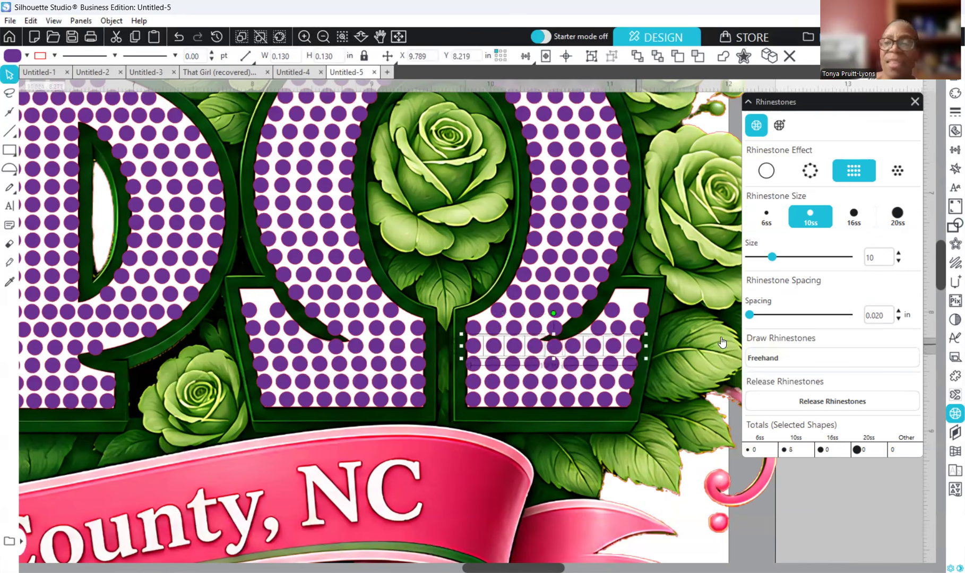
left_click(955, 150)
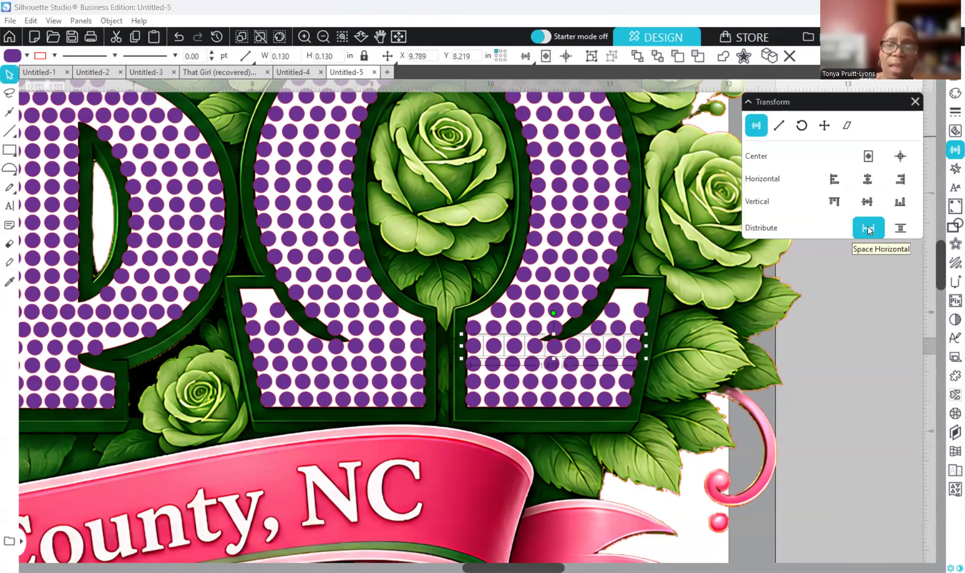
left_click(867, 227)
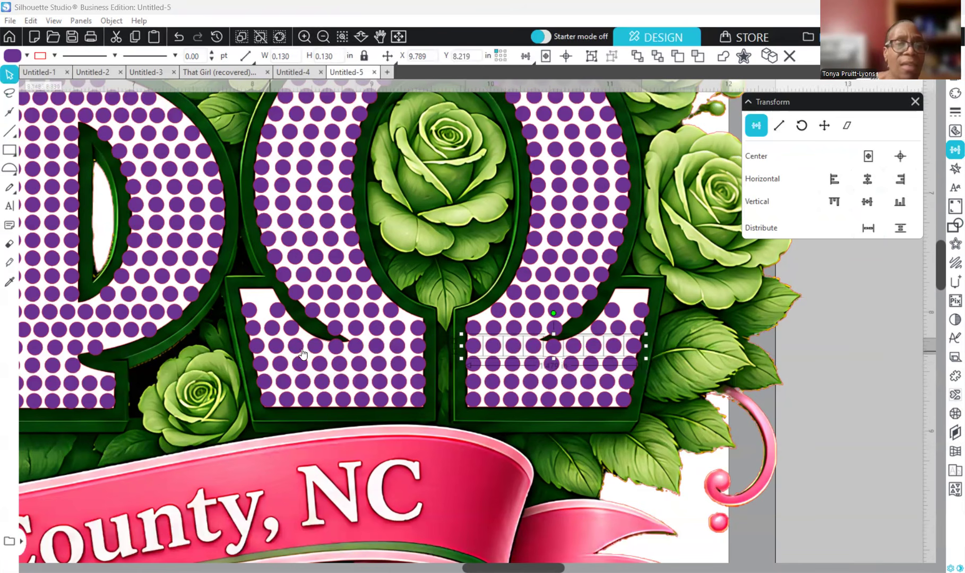
Select the matching row of stones across the Ω's left foot and space it evenly horizontally
left_click(336, 354)
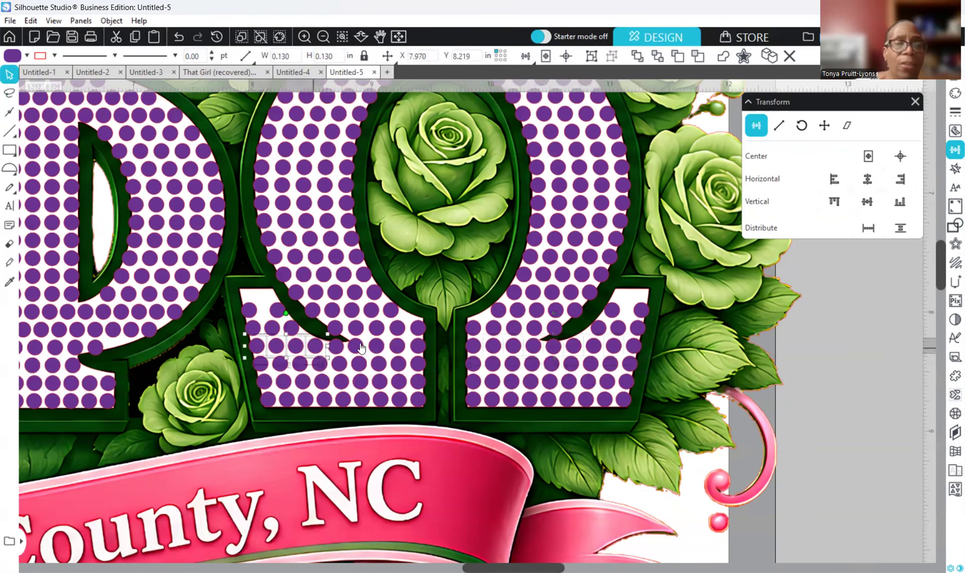
left_click(399, 349, "shift")
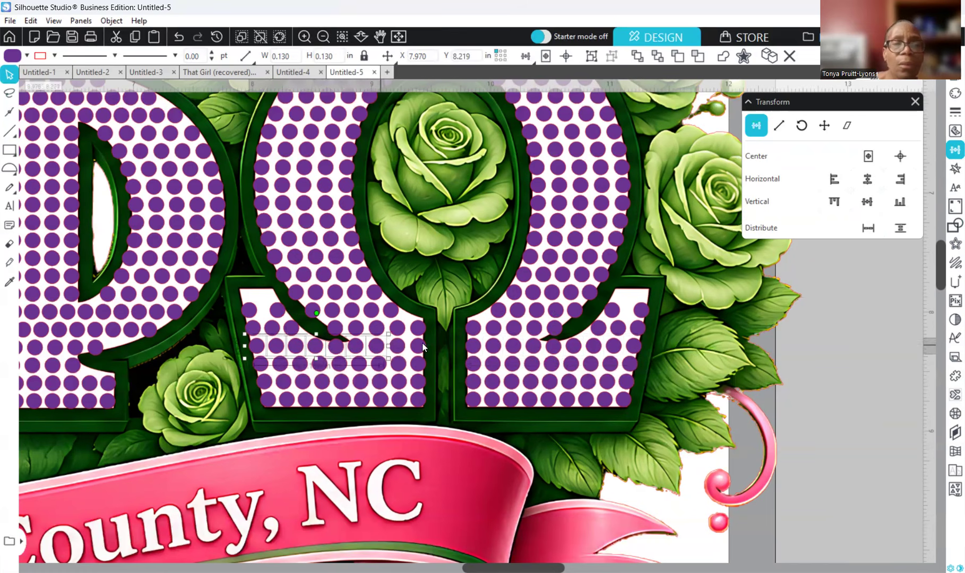
left_click(422, 342, "shift")
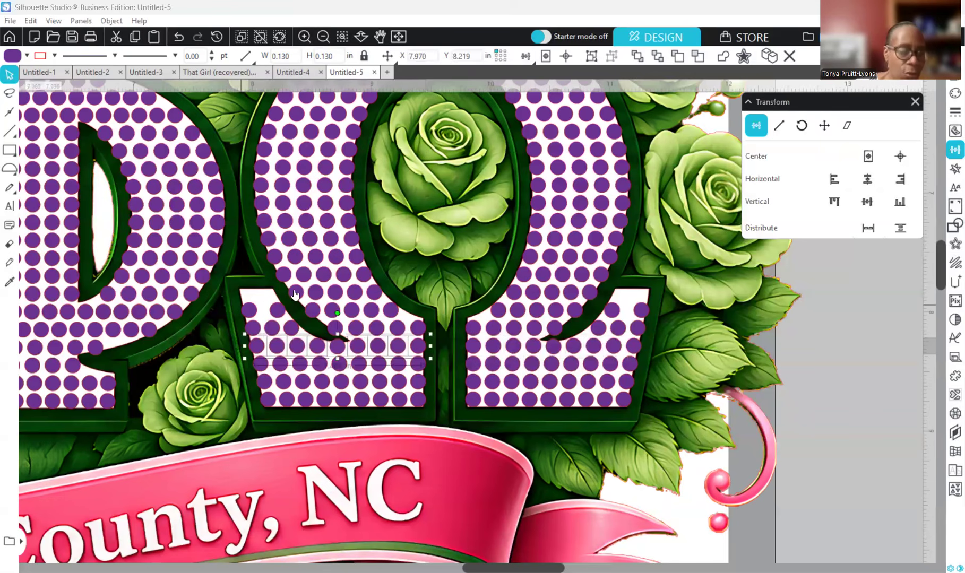
Fill the empty outer top corner of the Ω's left foot with two copied stones placed side by side
left_click(251, 313)
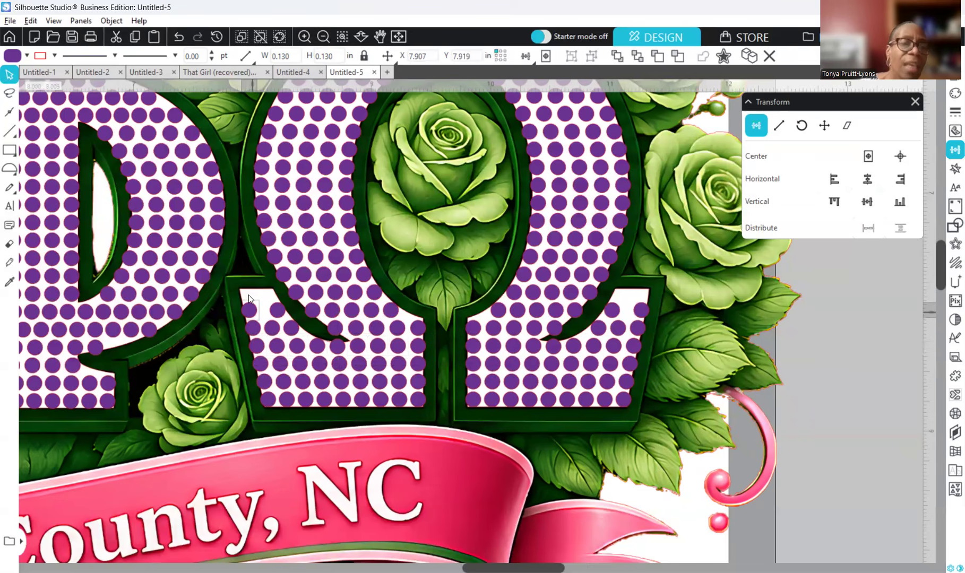
left_click_drag(252, 312, 248, 295)
left_click(251, 299)
left_click_drag(249, 294, 269, 294)
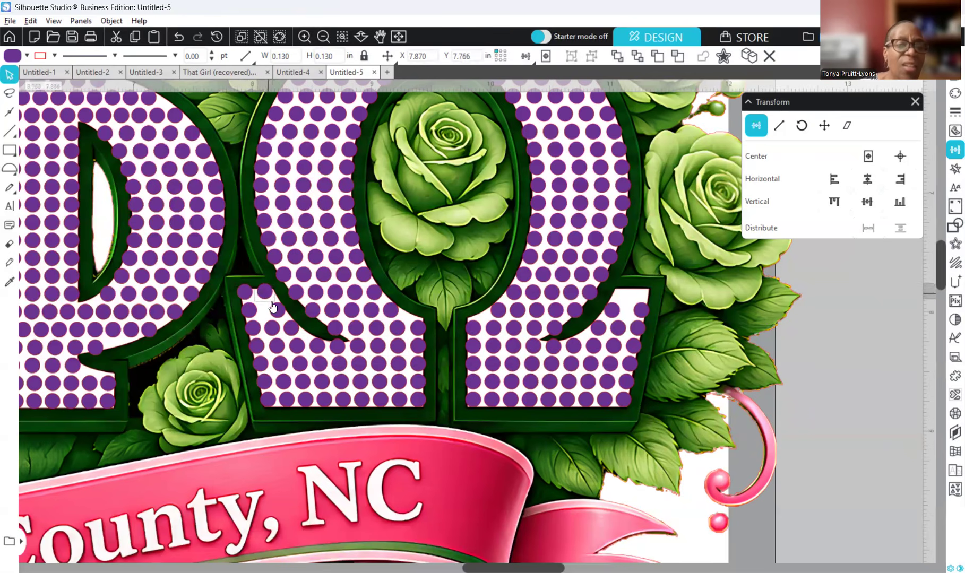
left_click_drag(279, 313, 278, 317)
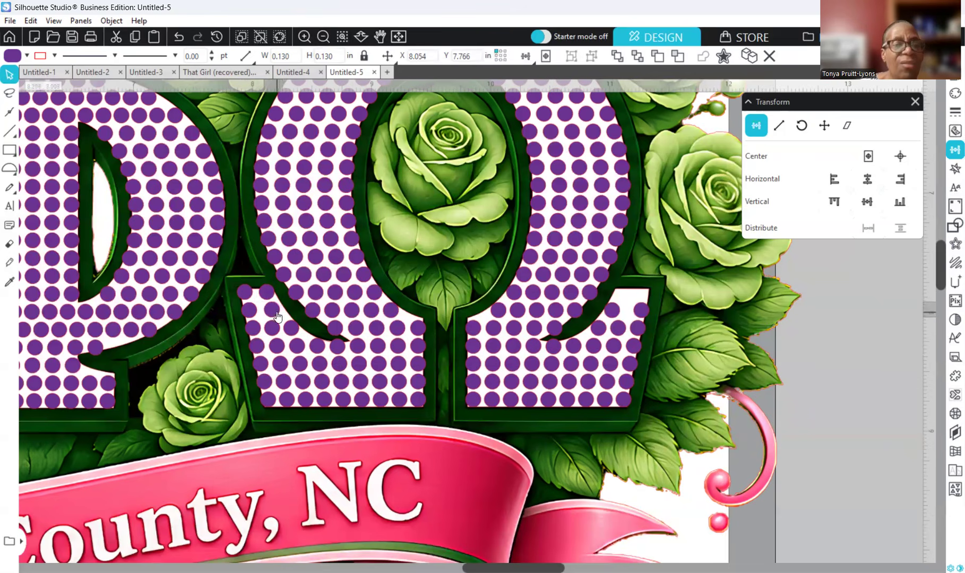
left_click(132, 344)
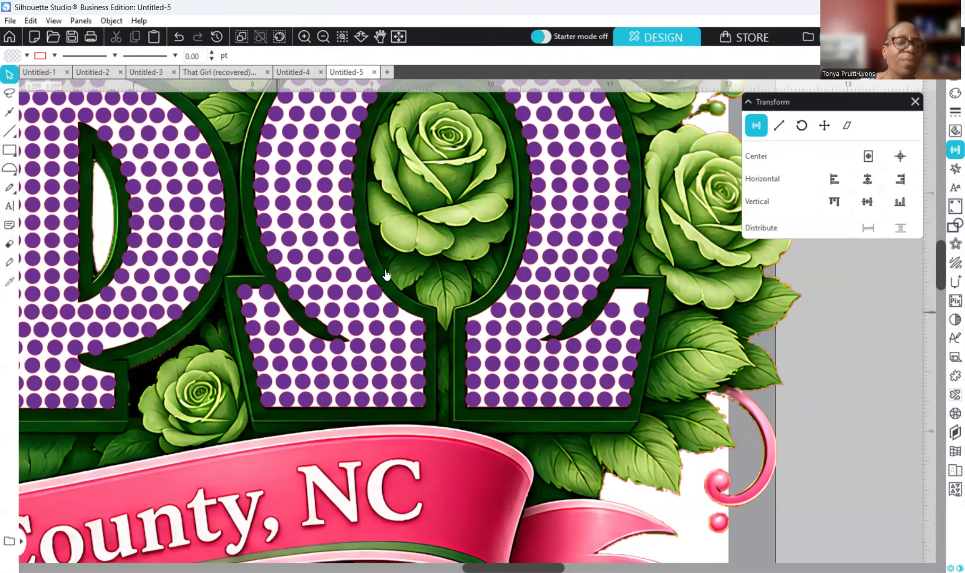
Paste two stones side by side into the empty outer top corner of the Ω's right foot
left_click(276, 314)
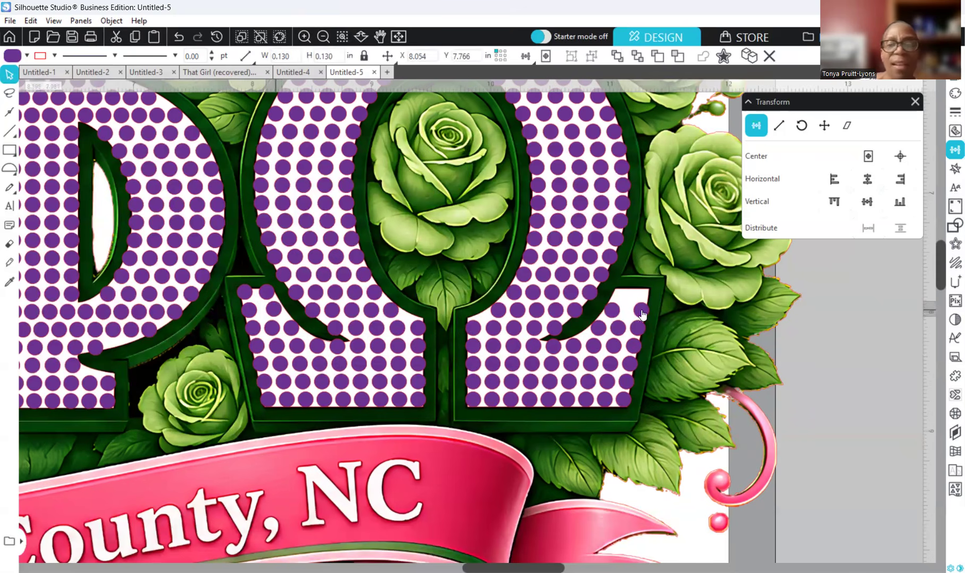
left_click(619, 312)
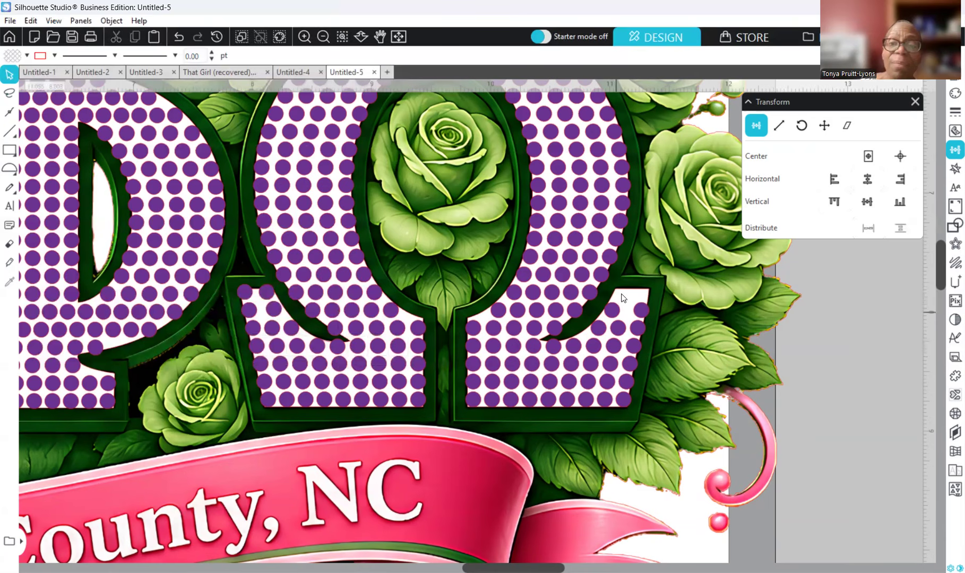
key("ctrl+v")
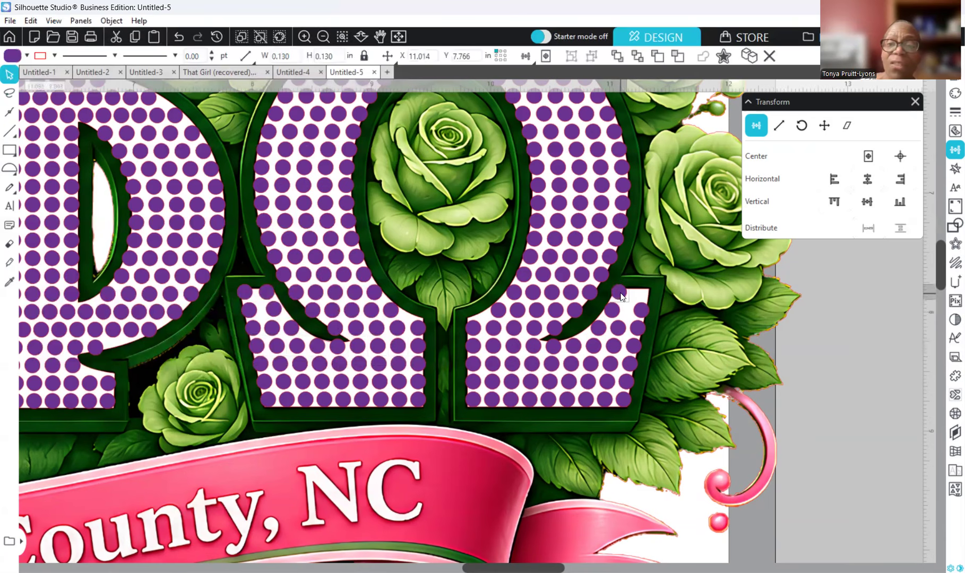
left_click_drag(643, 296, 627, 297)
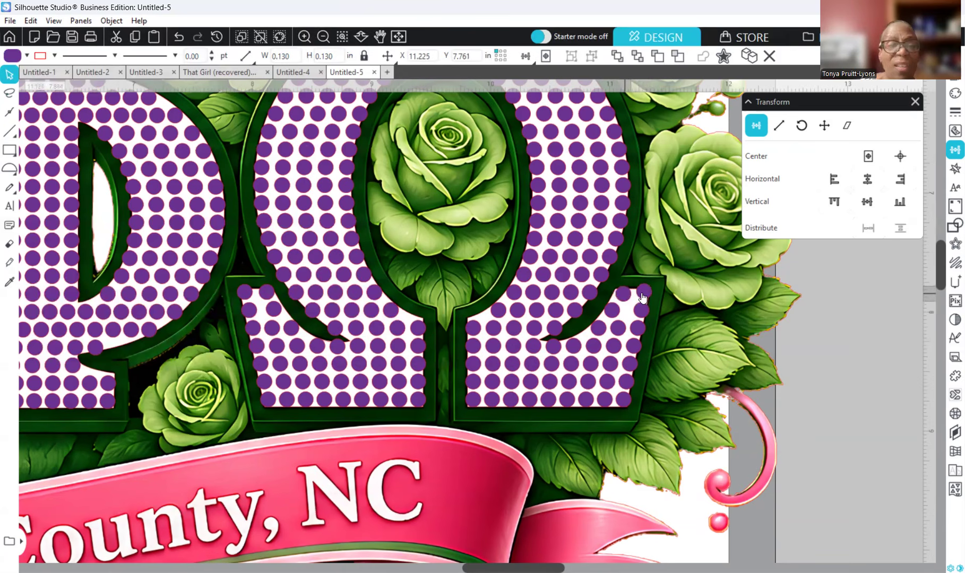
left_click(633, 293)
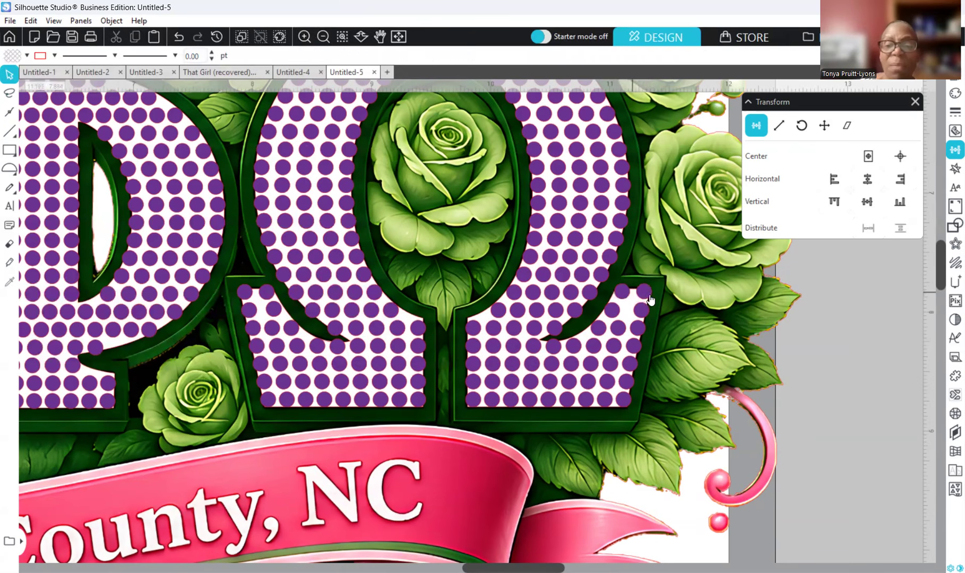
left_click(617, 317)
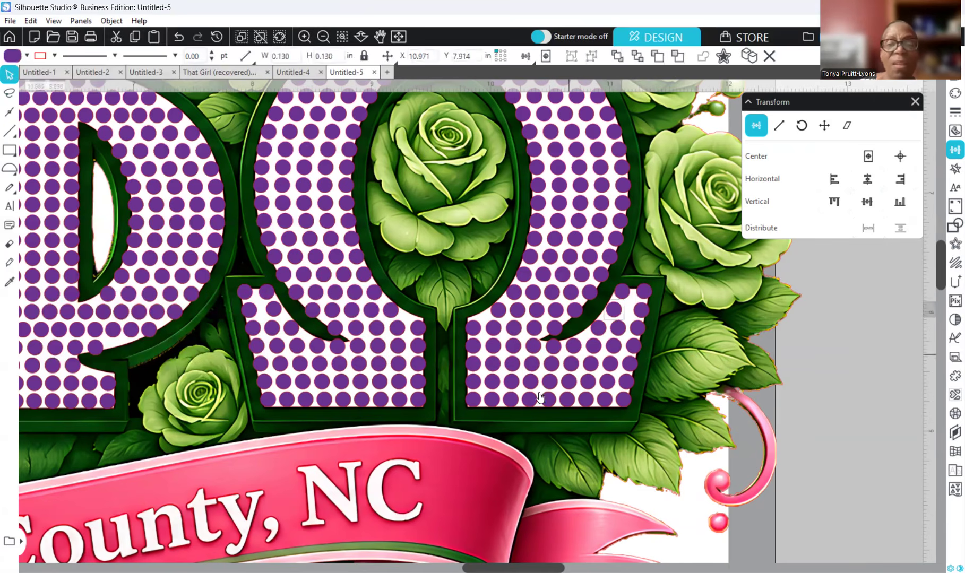
Delete the two stones that overlap the dark border at the top of the Ω's inner opening, one on each side
scroll(530, 363, "up", 2)
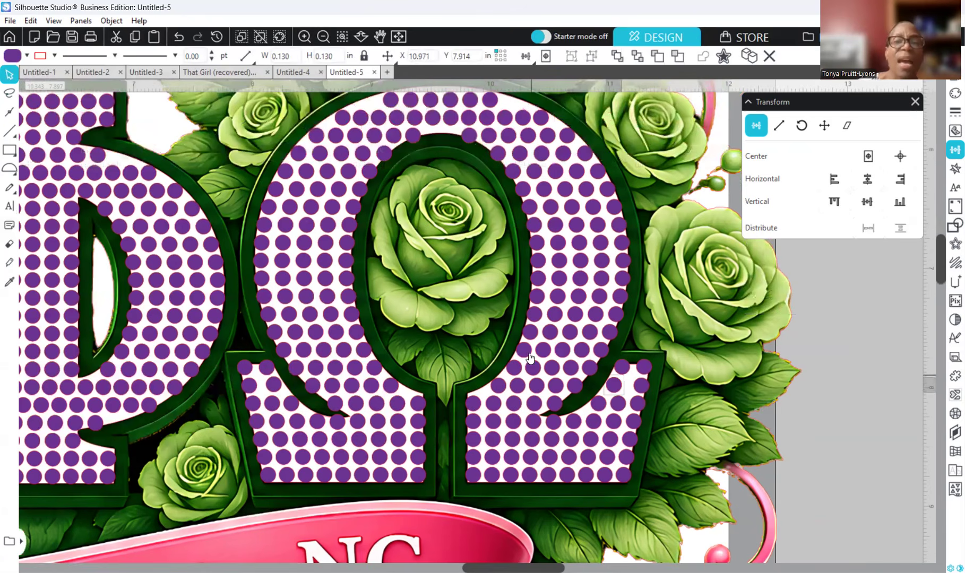
scroll(513, 342, "up", 1)
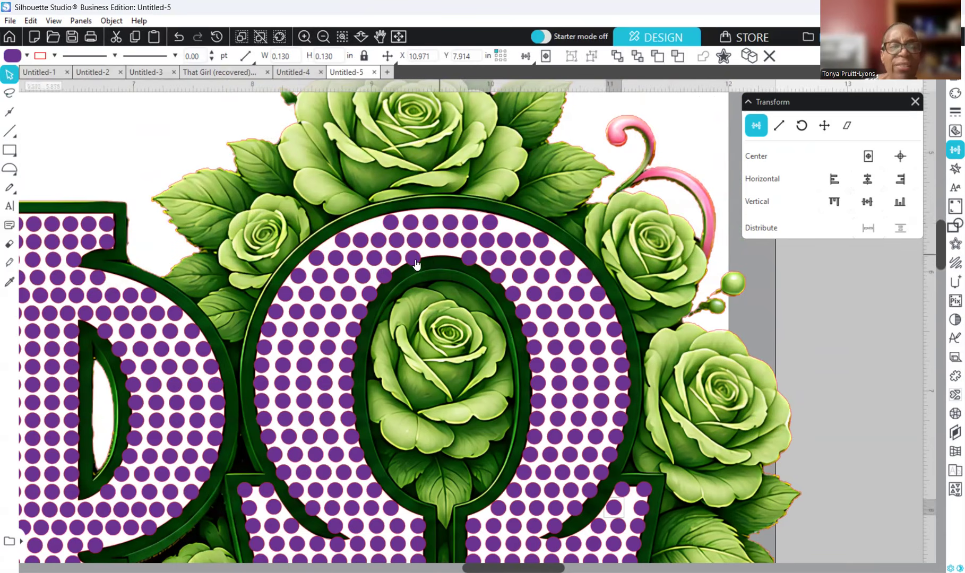
key("Delete")
left_click(469, 258)
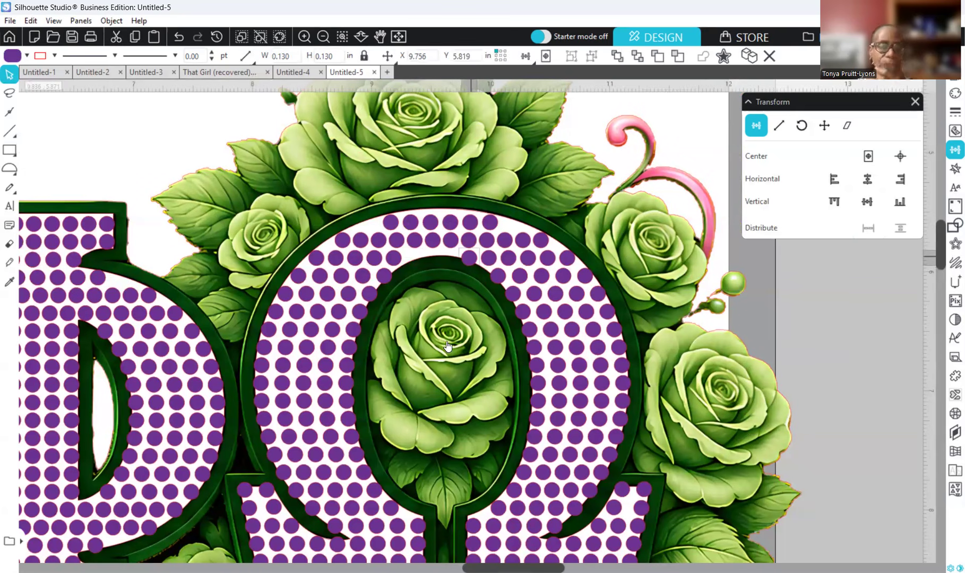
key("Delete")
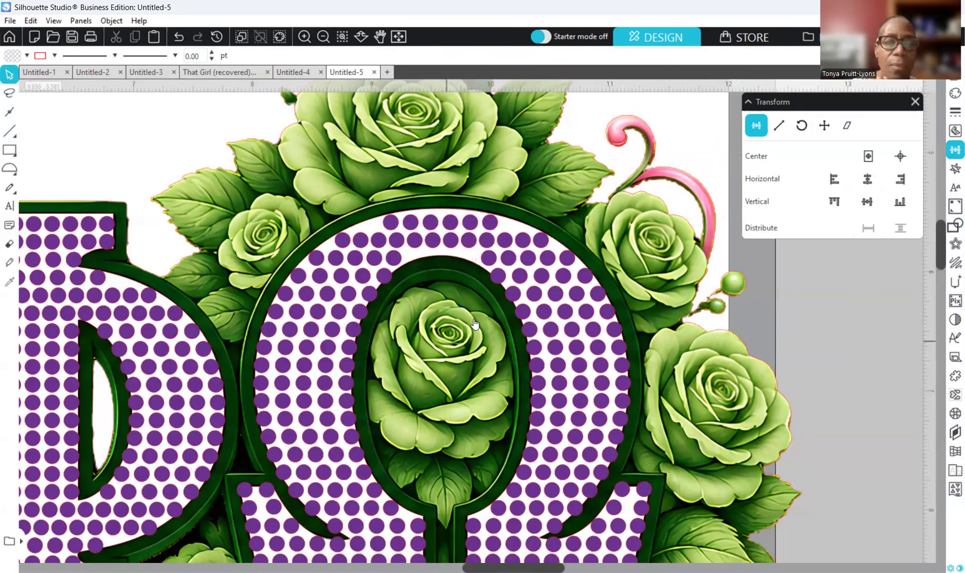
Nudge the innermost stone of the third row on the Ω's left side rightward toward the edge of the inner opening
left_click(393, 258)
key("Right")
key("Right")
key("Right")
key("Right")
key("Right")
key("Right")
key("Right")
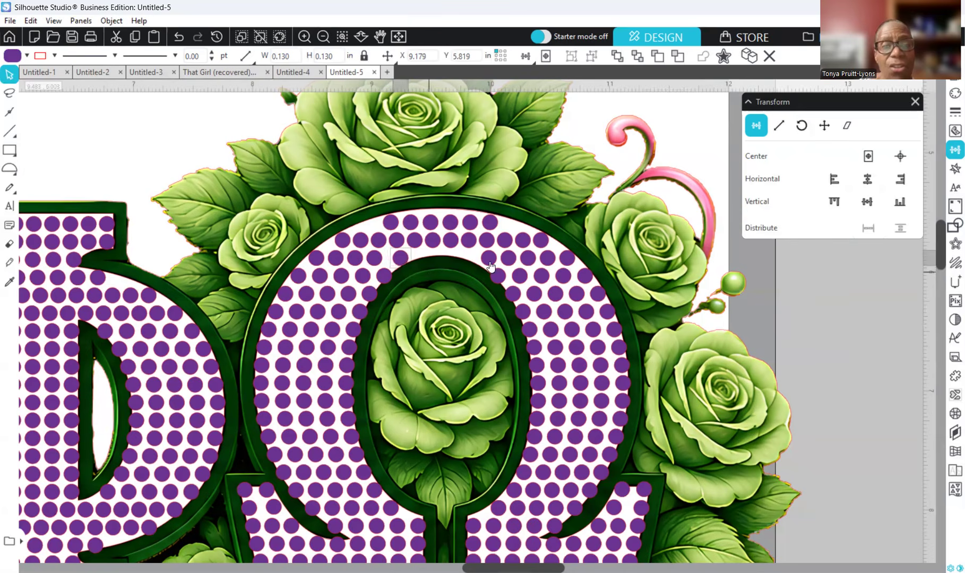
Nudge the innermost stone of the third row on the Ω's right side leftward toward the edge of the inner opening
left_click(489, 258)
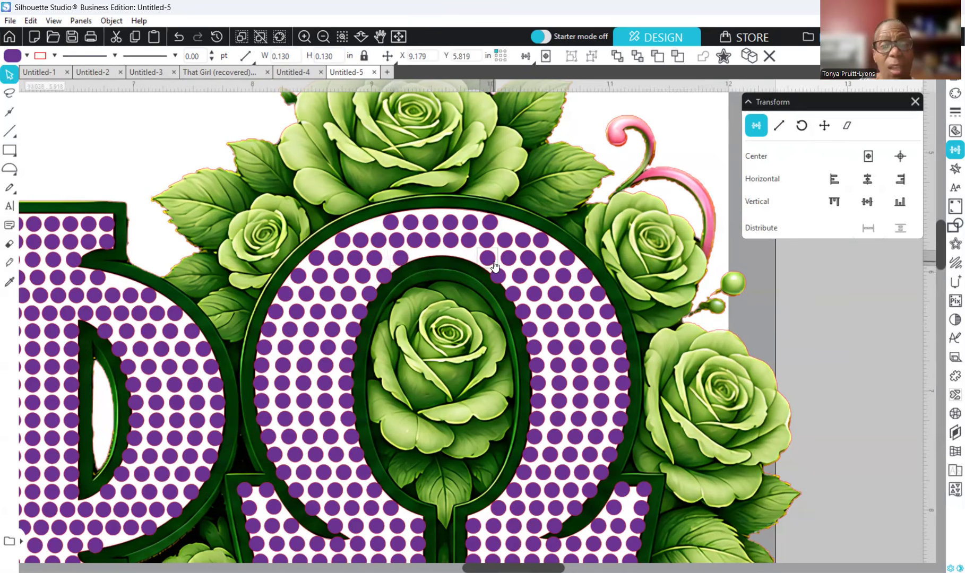
key("Left")
key("Left")
key("Left")
key("Left")
key("Left")
key("Left")
key("Left")
key("Left")
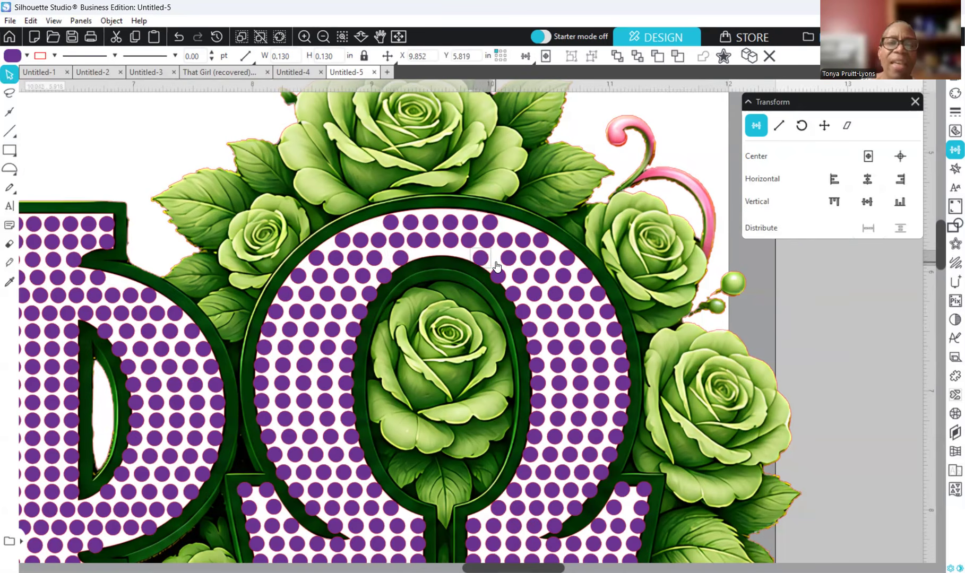
Select the third-row stones on the Ω's left side and space them evenly horizontally
left_click(317, 259)
left_click(339, 260, "shift")
left_click(359, 261, "shift")
left_click(400, 260, "shift")
left_click(867, 201)
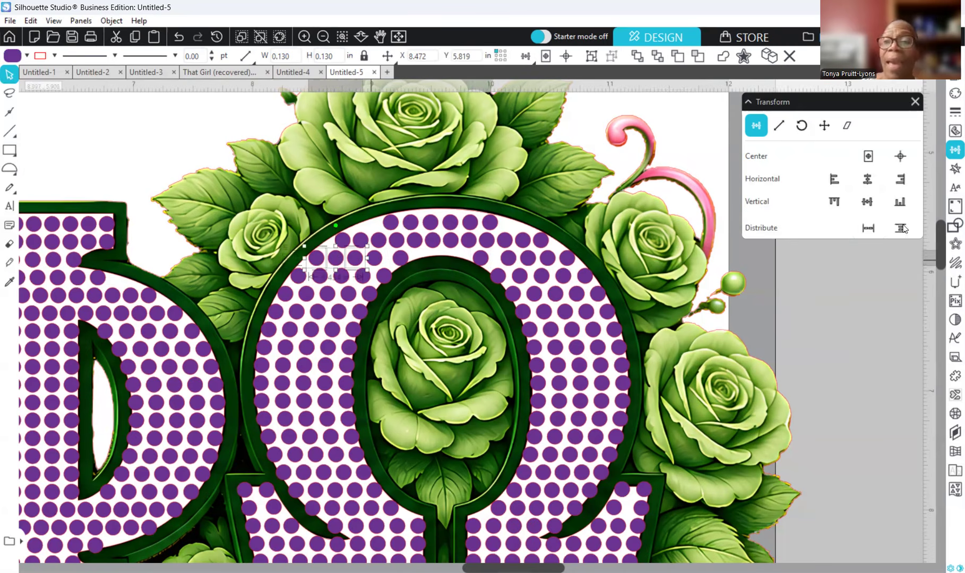
left_click(870, 228)
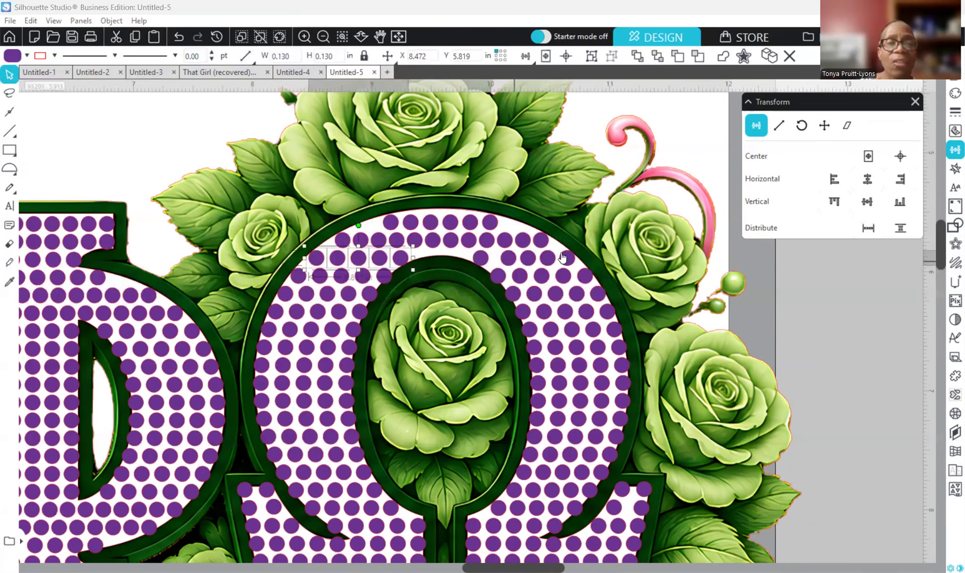
Distribute the third-row stones on the Ω's right side with Space Horizontal and deselect them
left_click(484, 267)
left_click(482, 261)
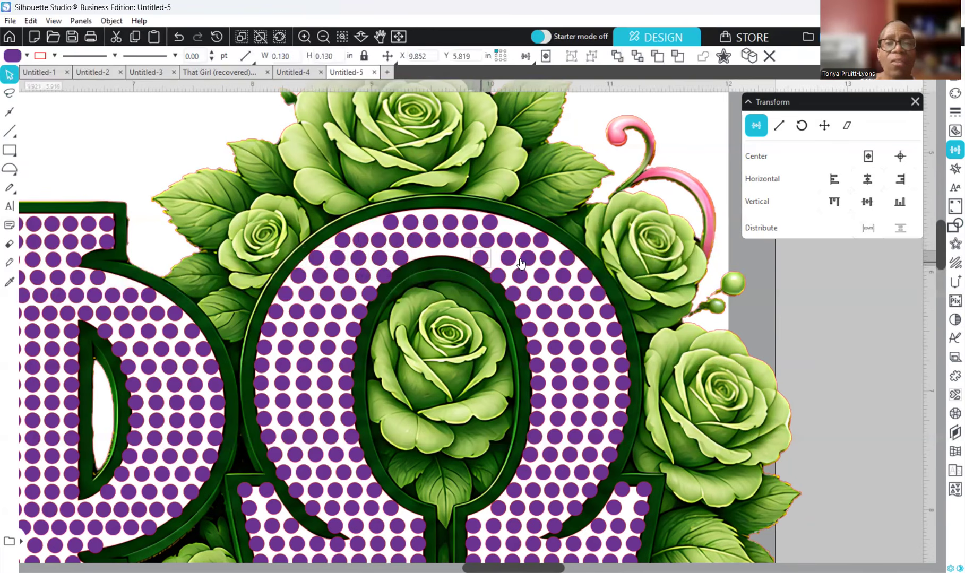
left_click(537, 260, "shift")
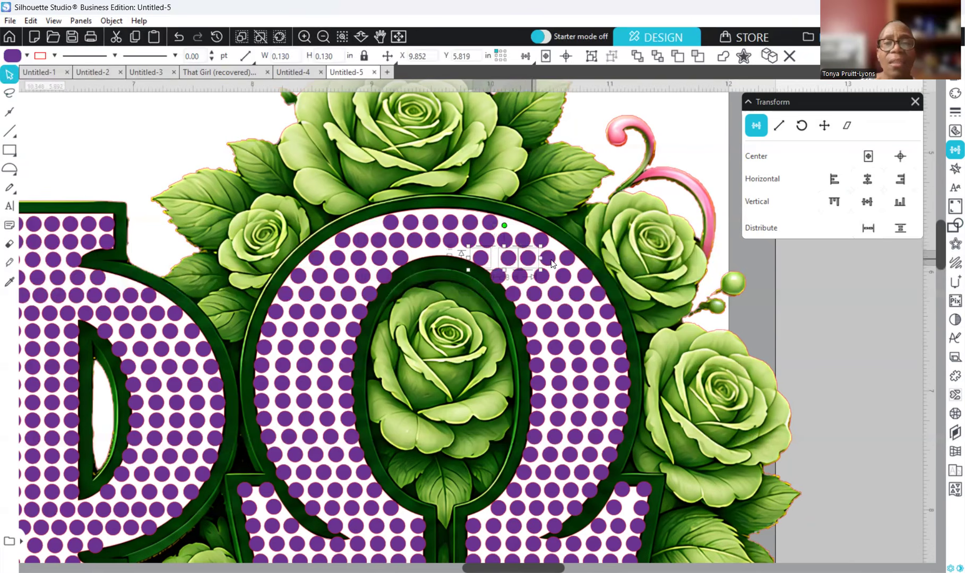
left_click(868, 228)
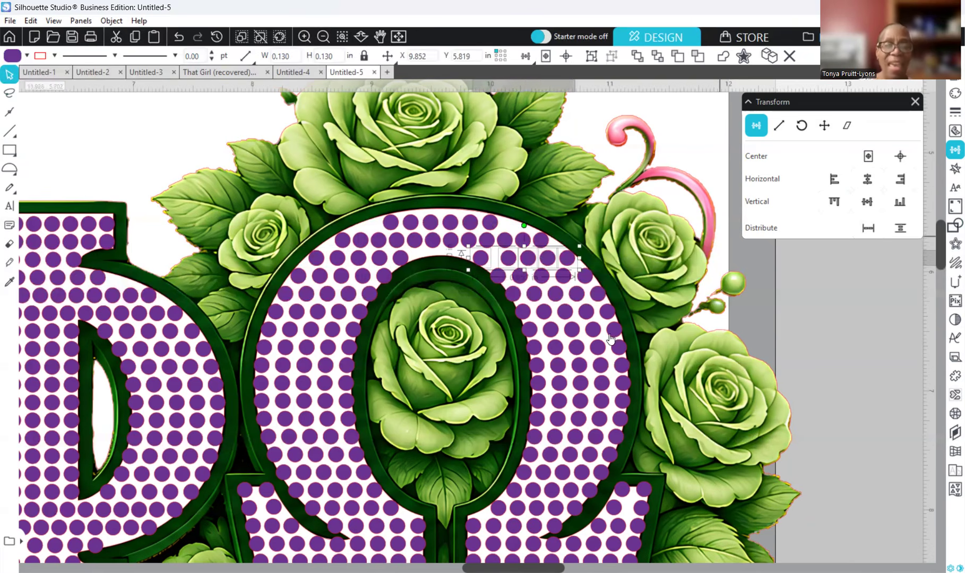
left_click(774, 329)
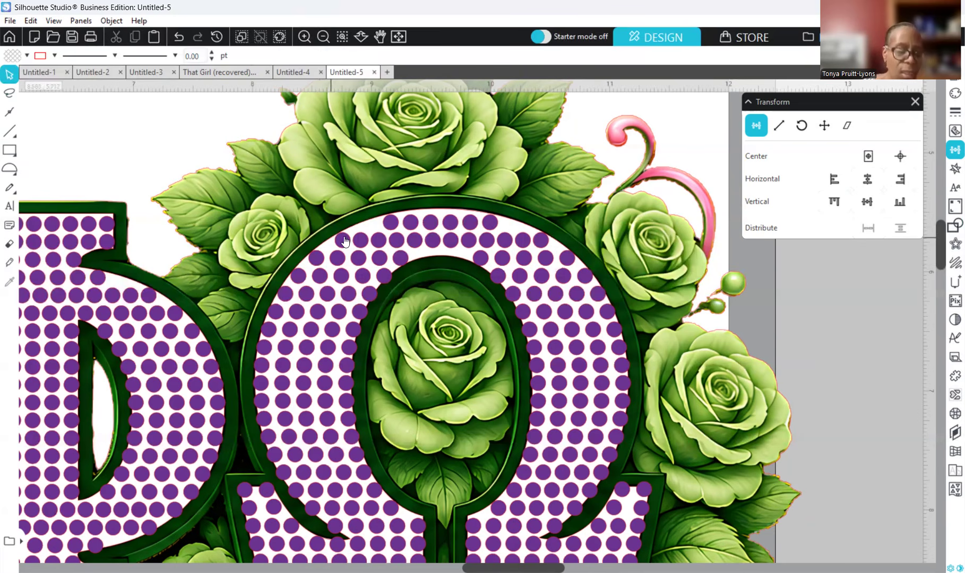
Add a copied stone at each end of the Ω's top row
left_click(370, 222)
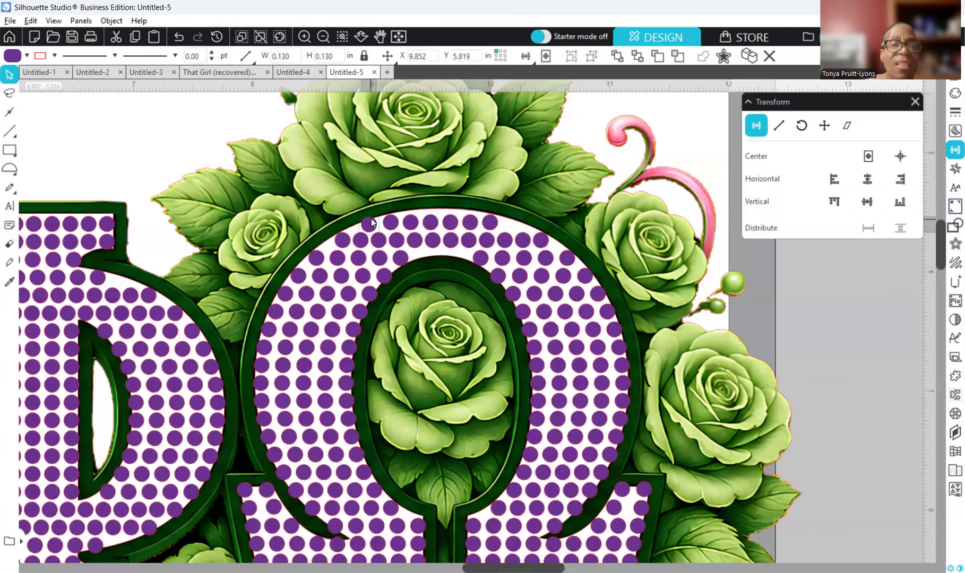
left_click(370, 223)
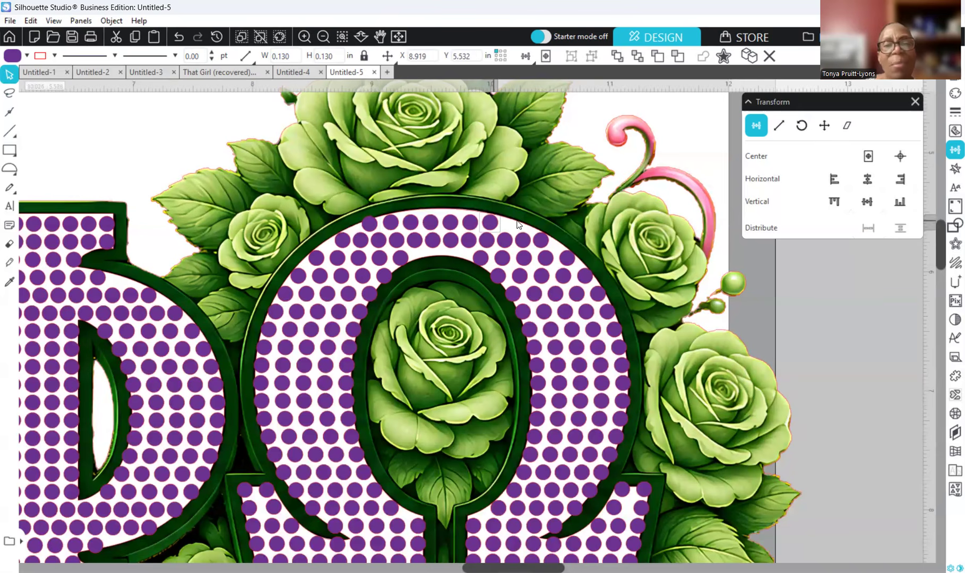
key("ctrl+v")
key("ctrl+v")
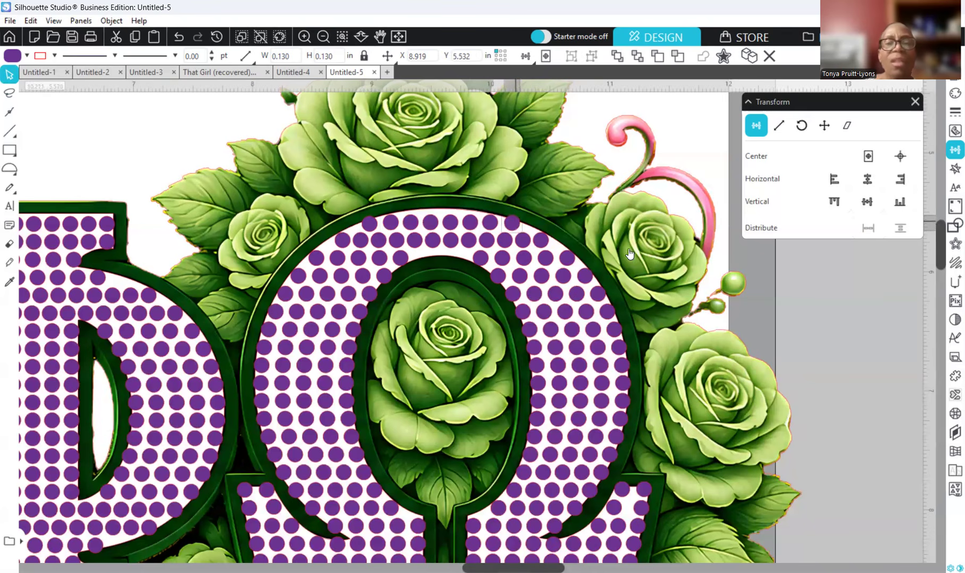
Select all eight stones of the Ω's top row and distribute them with Space Horizontal
left_click(323, 37)
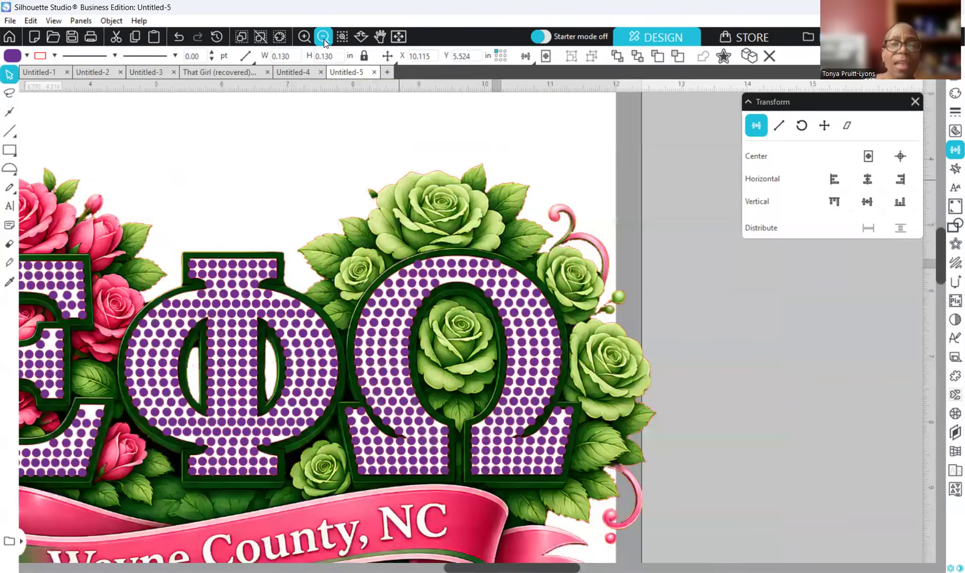
left_click(324, 39)
left_click(323, 39)
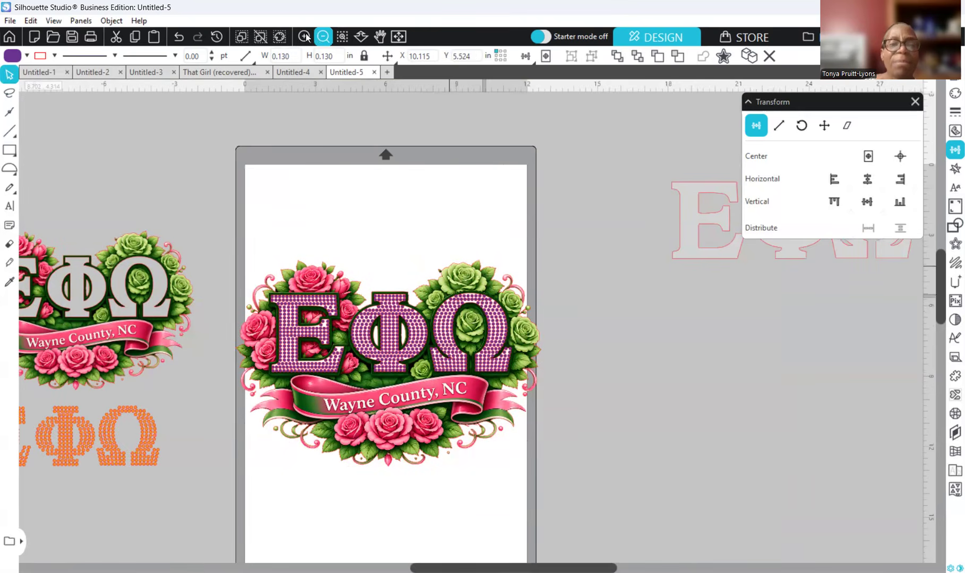
left_click(306, 37)
left_click(306, 36)
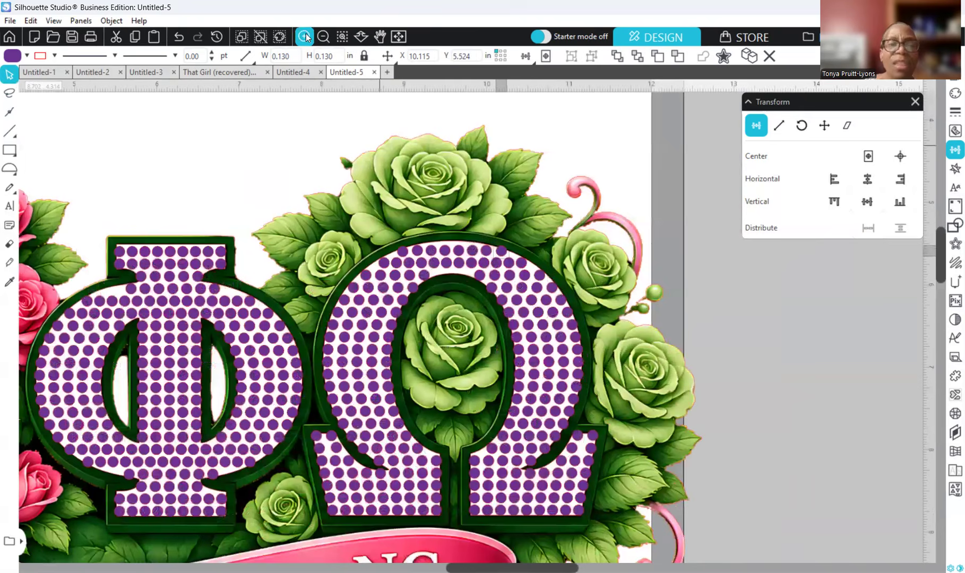
scroll(528, 192, "up", 1)
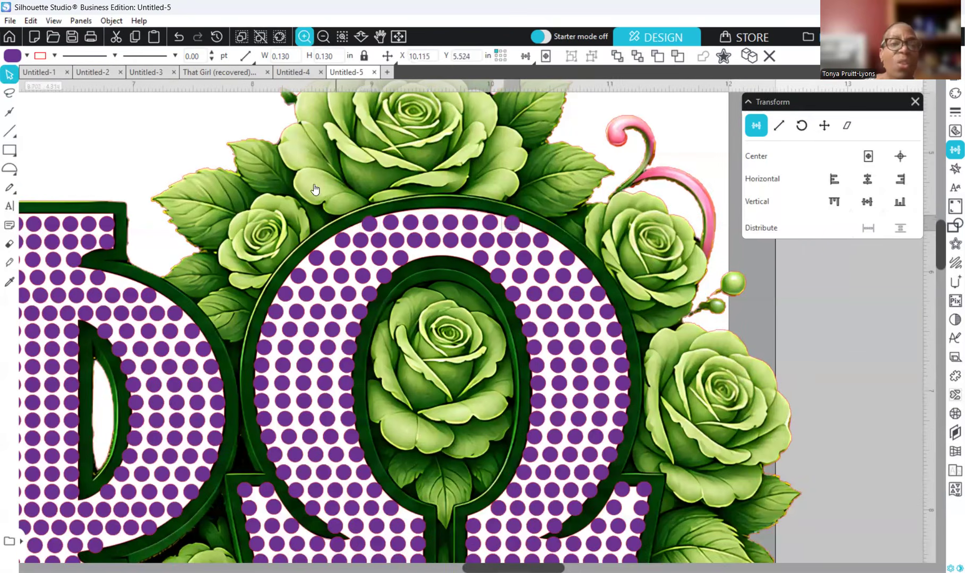
scroll(316, 188, "up", 1)
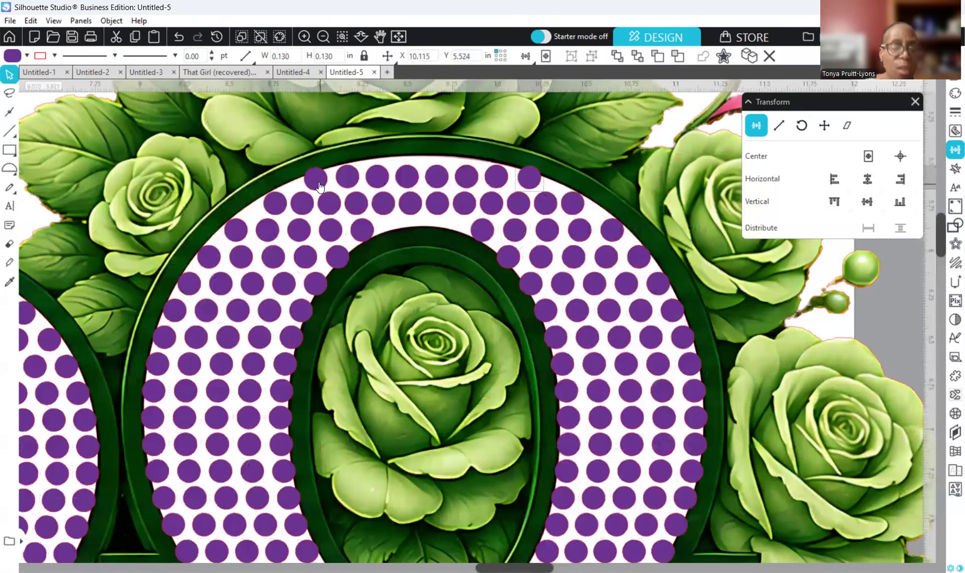
left_click(319, 186)
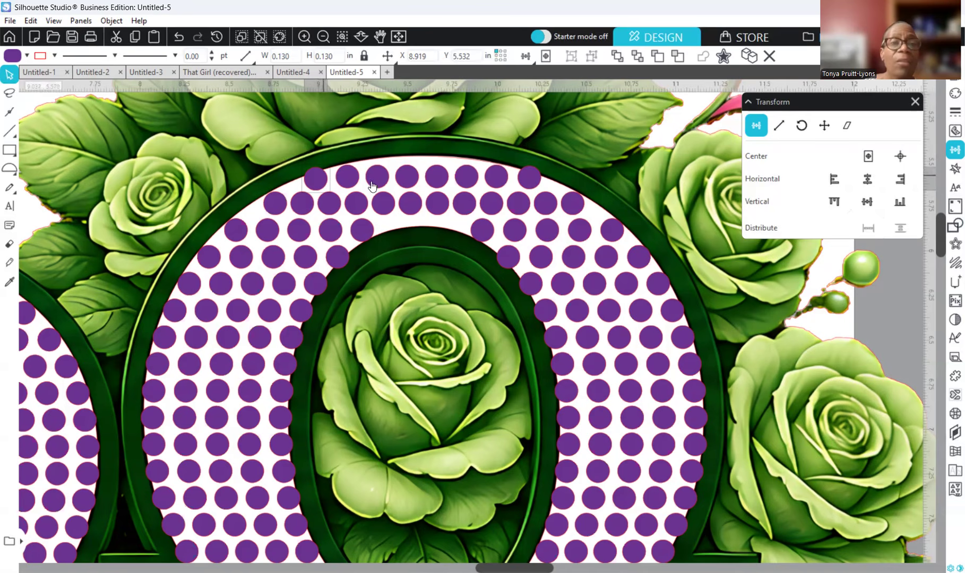
left_click(347, 179, "shift")
left_click(379, 182, "shift")
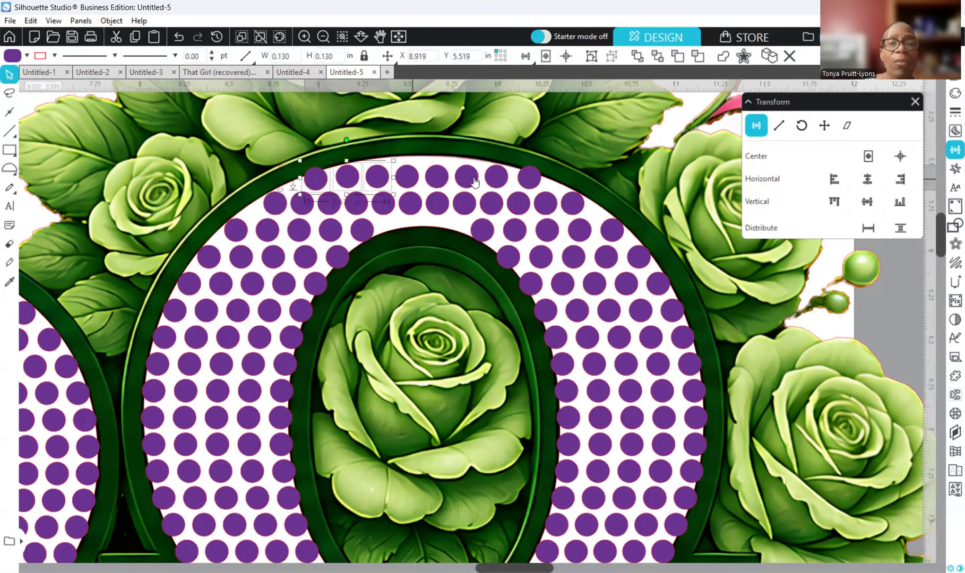
left_click(411, 181, "shift")
left_click(441, 181, "shift")
left_click(472, 181, "shift")
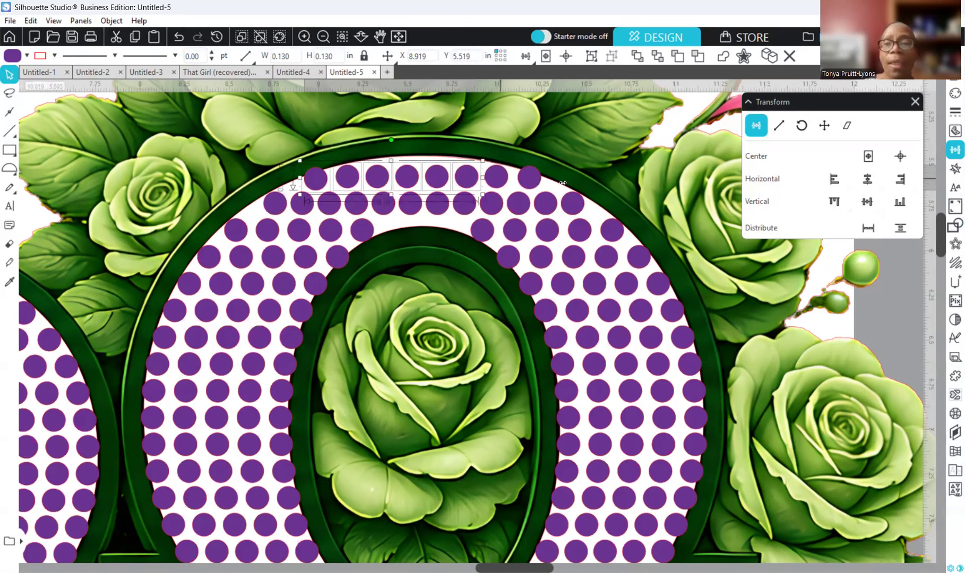
left_click(500, 179, "shift")
left_click(531, 181, "shift")
left_click(869, 228)
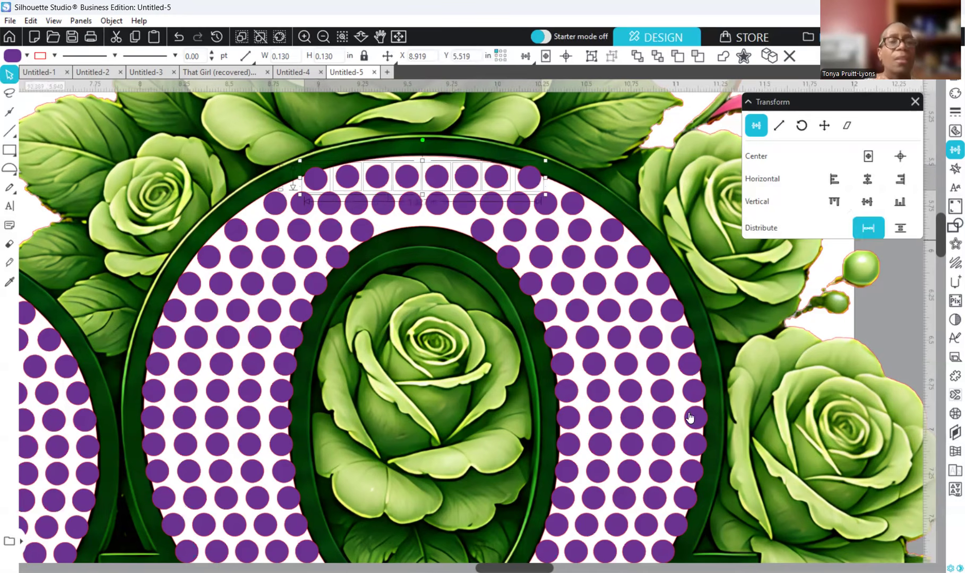
Release the Φ's rhinestone fill into individual stones and deselect them
scroll(738, 523, "down", 1)
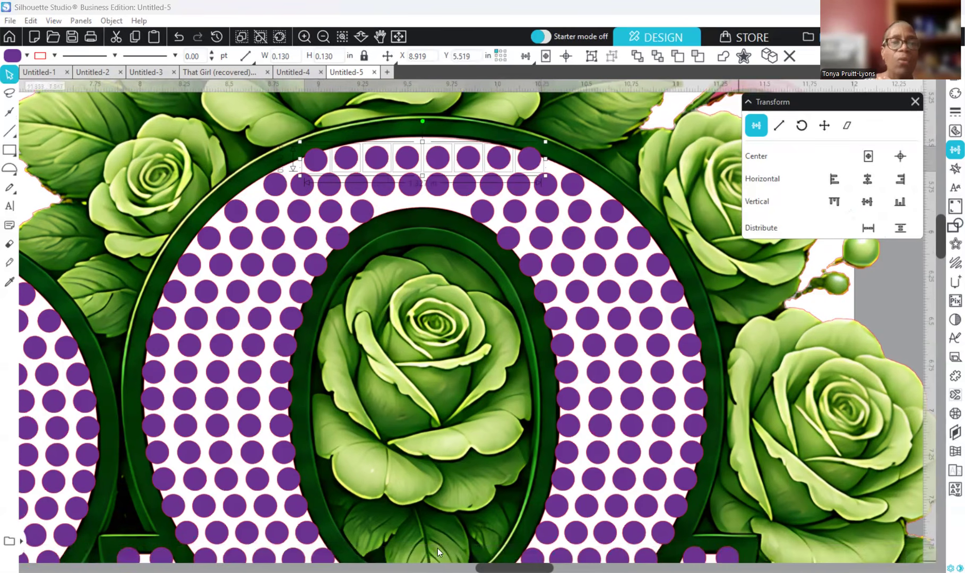
left_click_drag(529, 568, 437, 552)
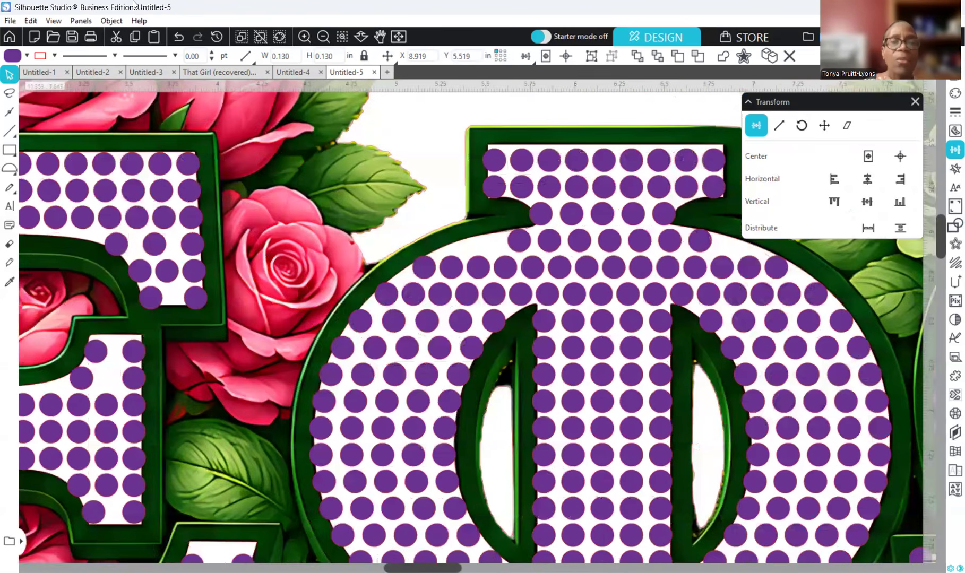
left_click(322, 36)
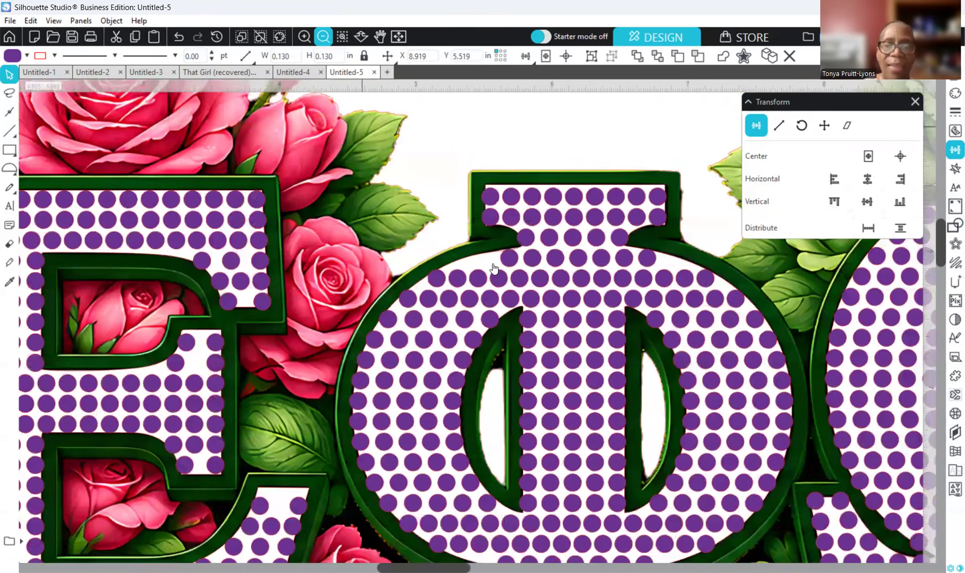
scroll(493, 268, "down", 1)
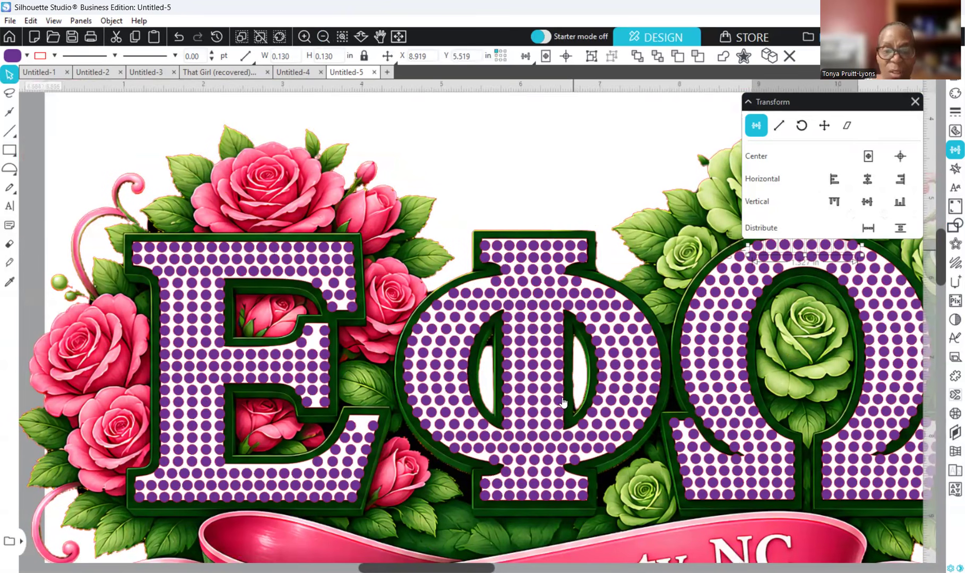
left_click(537, 386)
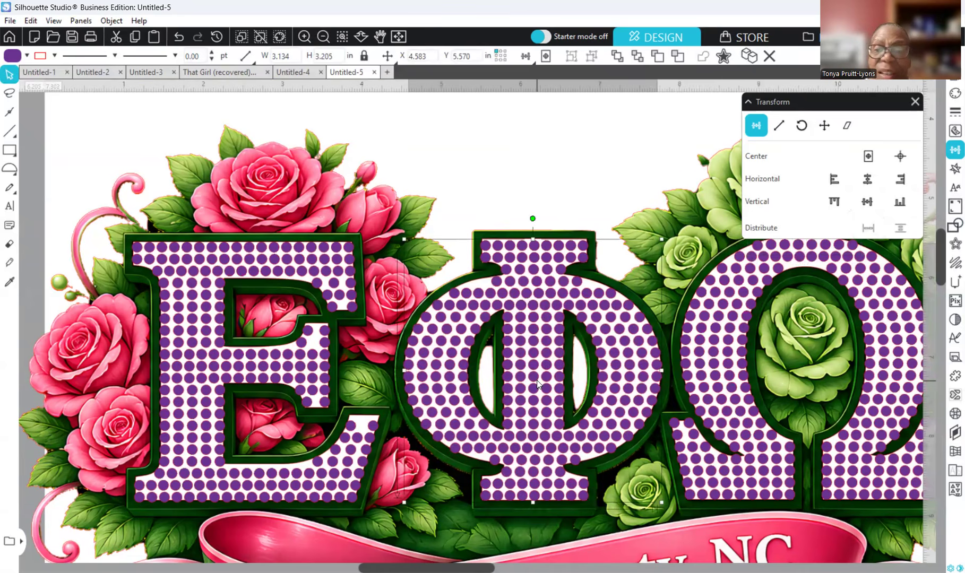
left_click(955, 413)
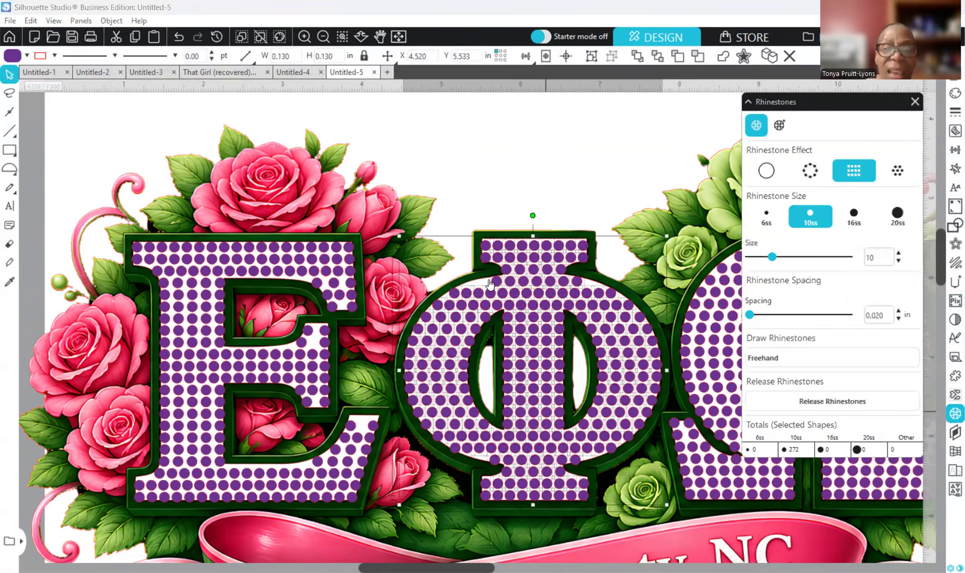
left_click(507, 278)
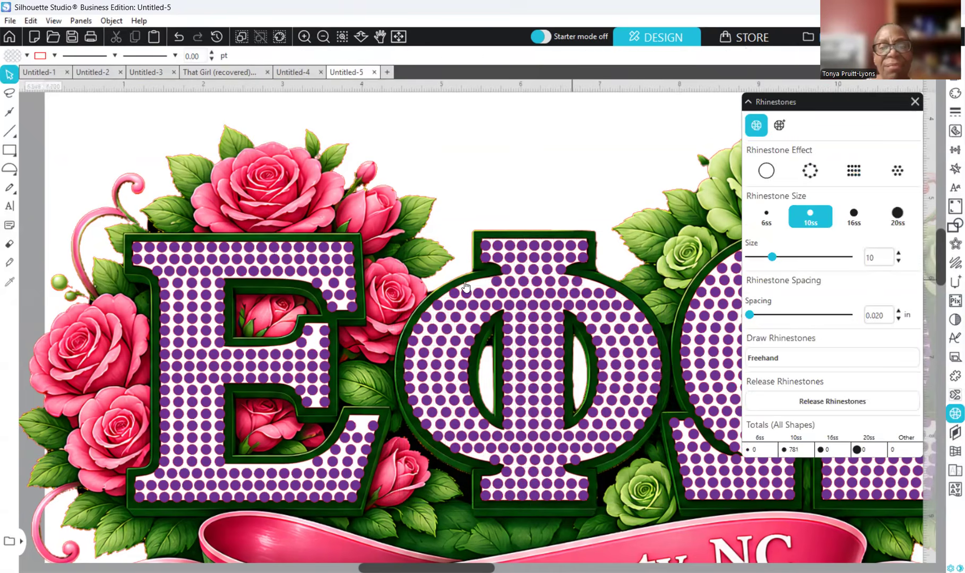
Try moving the left end stone of the row just below the Φ's neck outward into the gap, and undo the move
left_click(499, 287)
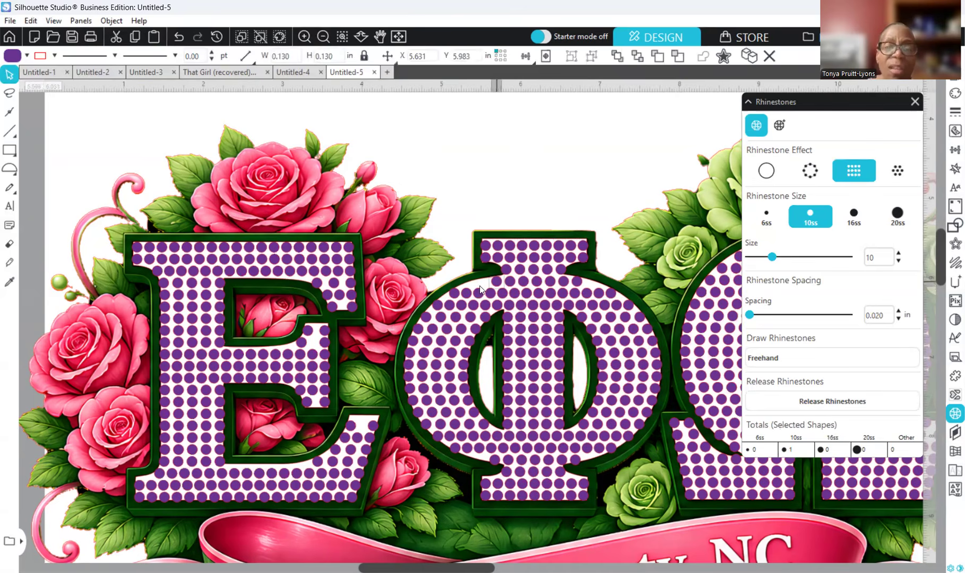
left_click(179, 37)
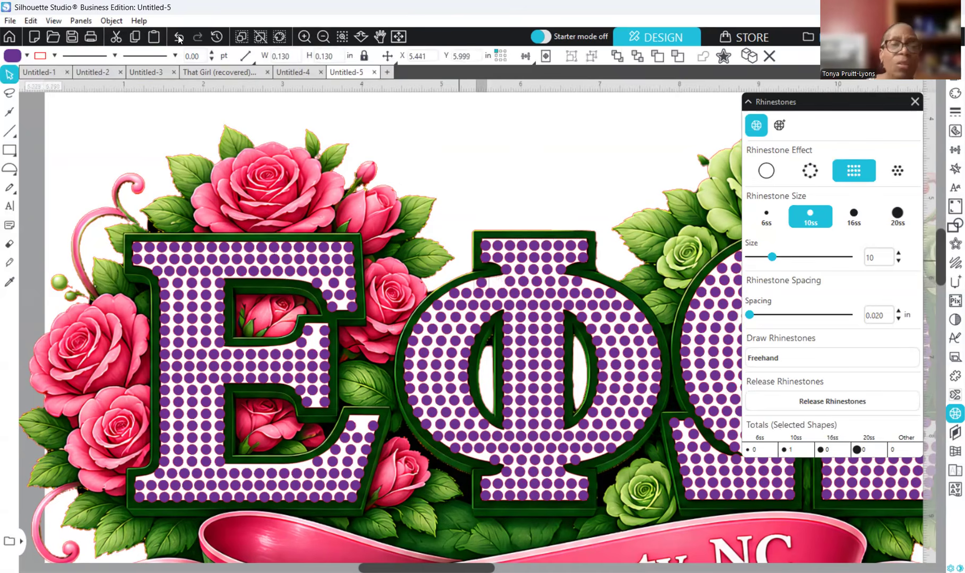
key("ctrl+y")
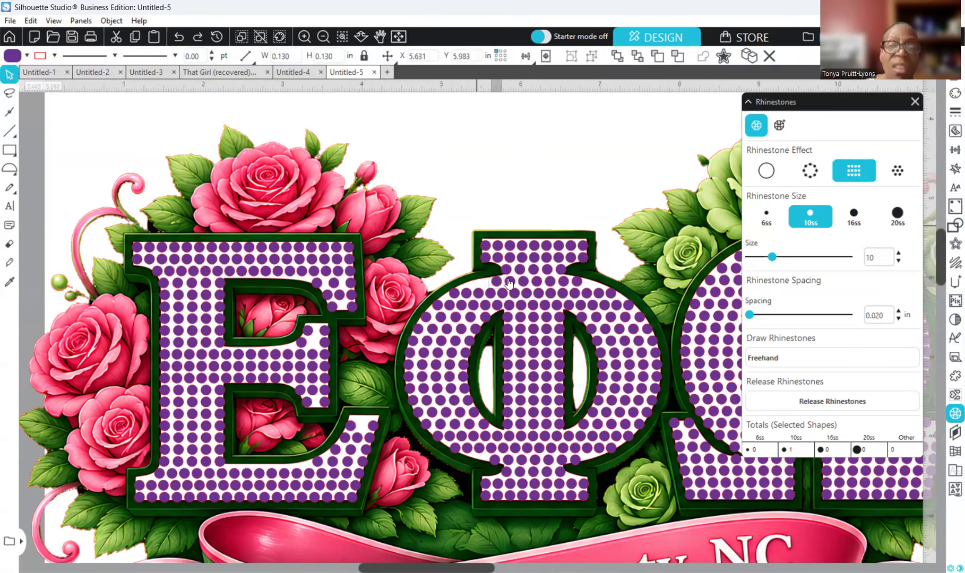
Move both end stones of the row just below the Φ's upper neck outward into the gaps, then clear the selection
left_click_drag(498, 286, 483, 281)
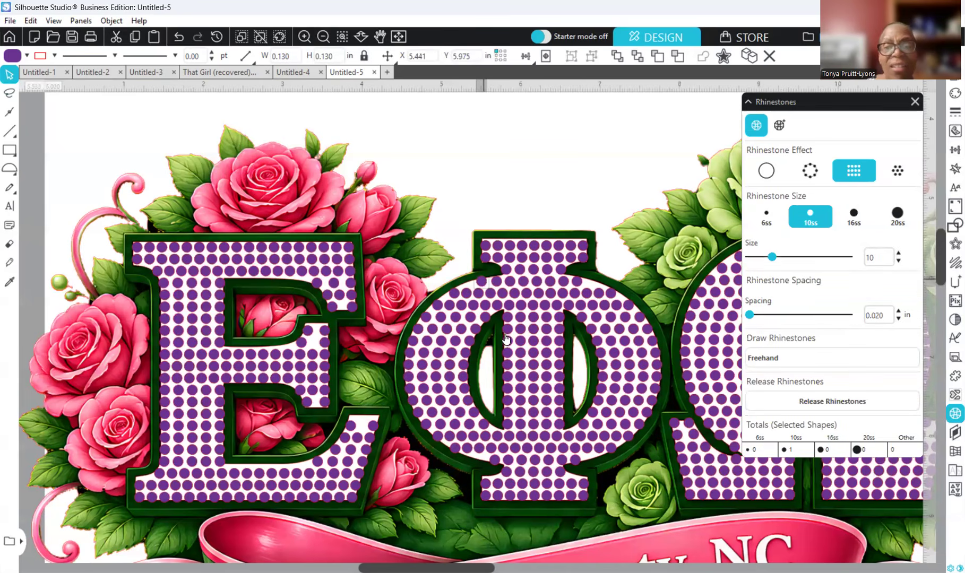
left_click_drag(480, 289, 482, 285)
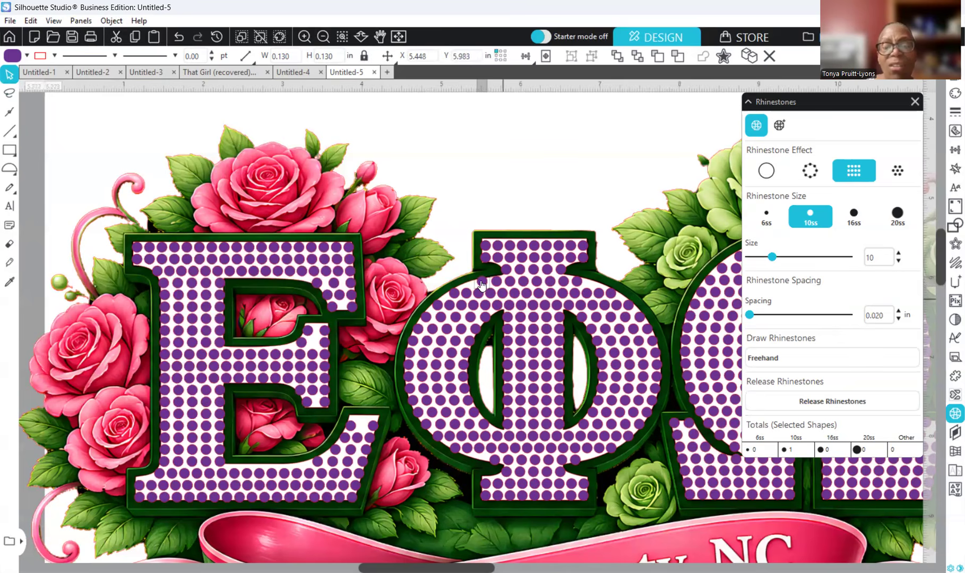
left_click(591, 282)
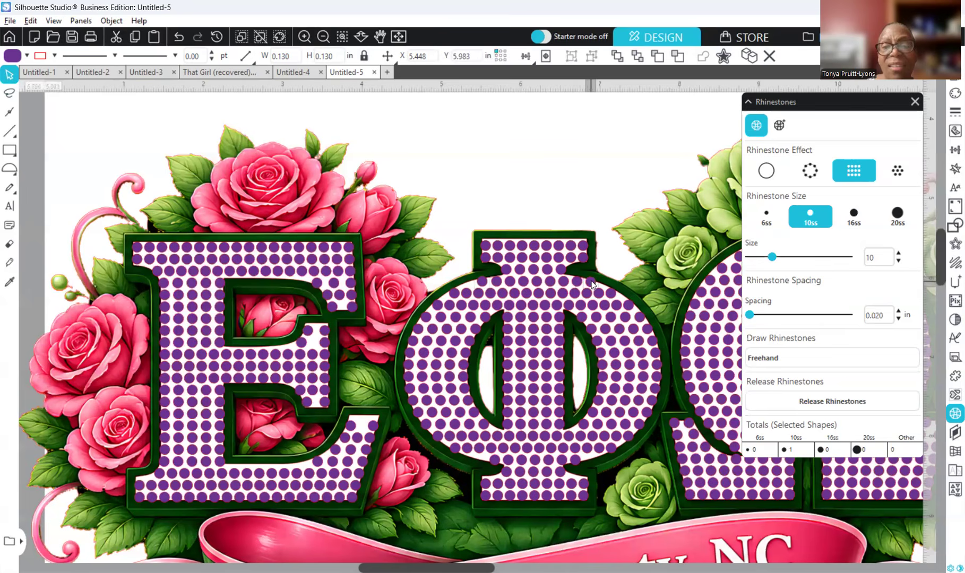
left_click(625, 175)
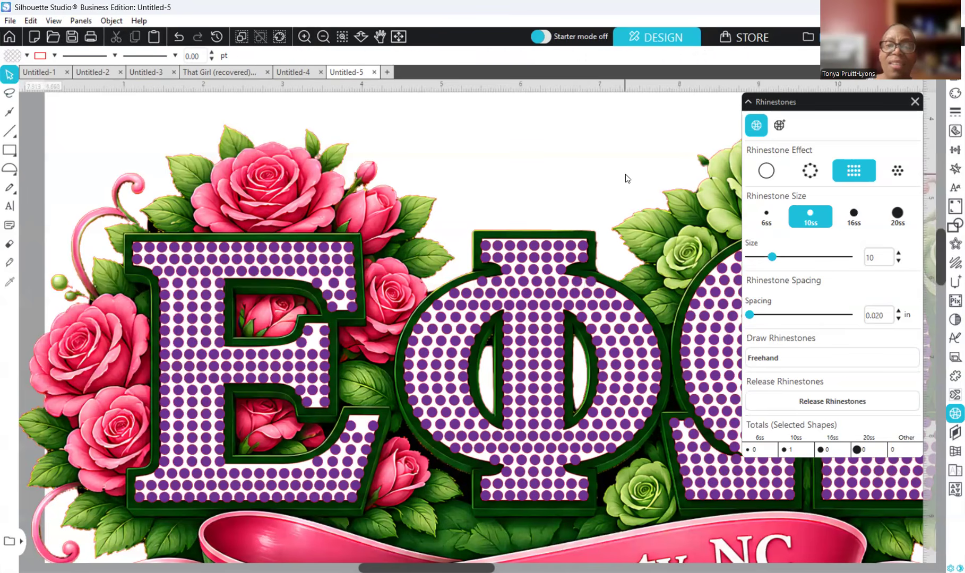
left_click(622, 326)
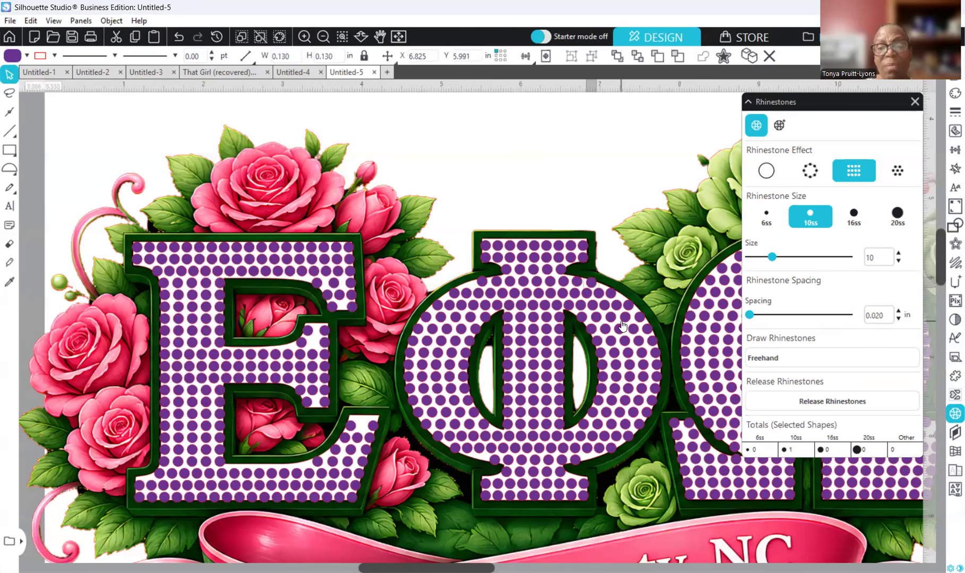
left_click(588, 153)
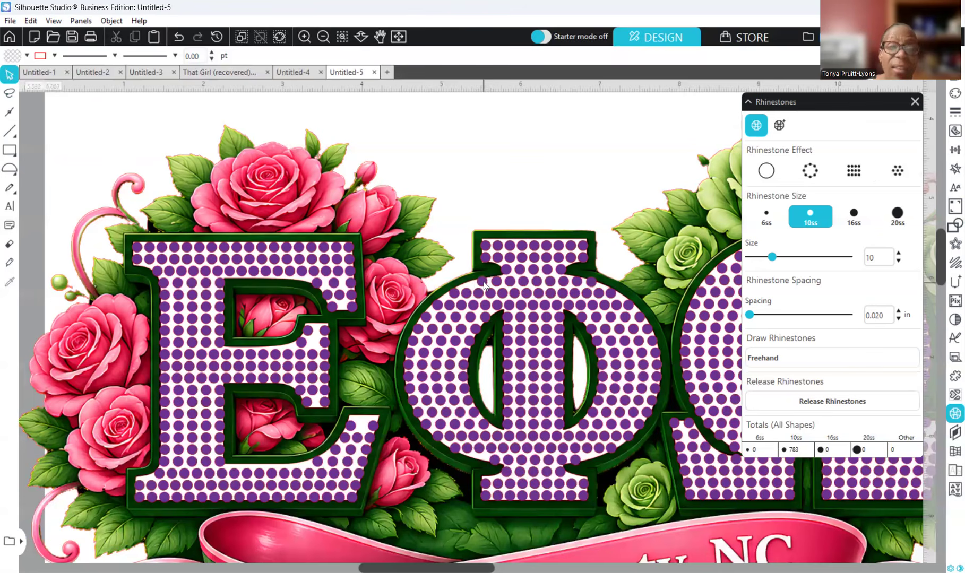
Select all nine stones of the row just below the Φ's upper neck and bring up the align and distribute options
left_click(507, 280)
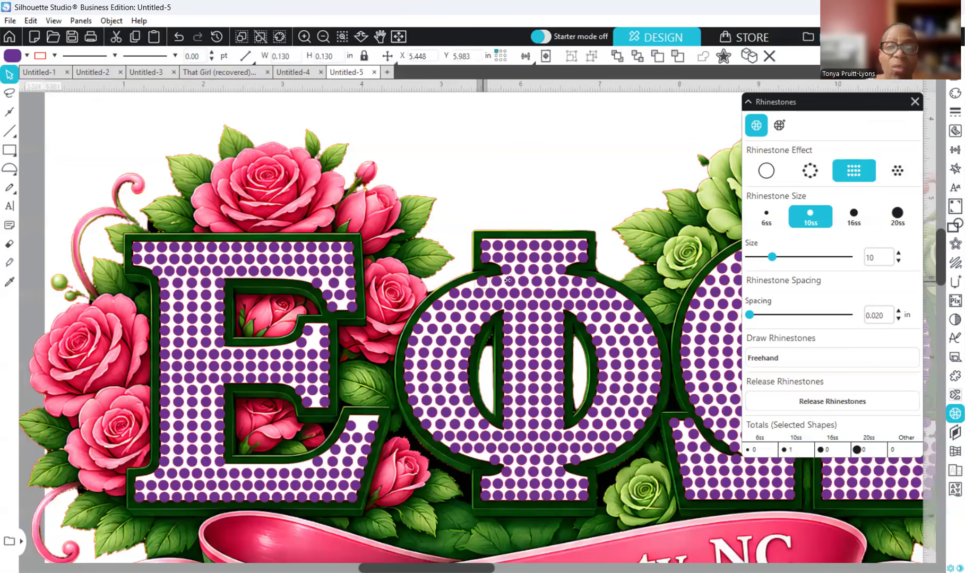
left_click(498, 281, "shift")
left_click(532, 280, "shift")
left_click(537, 281, "shift")
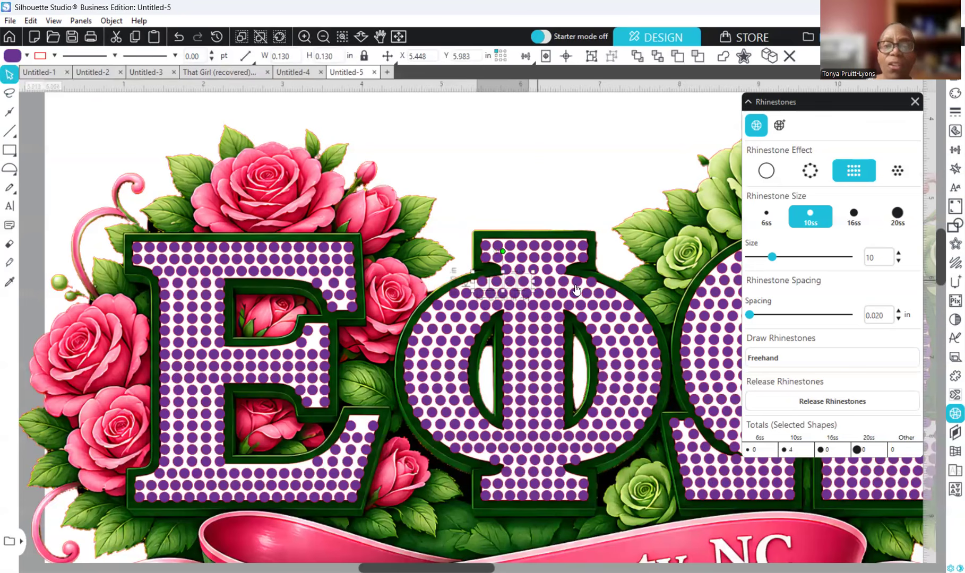
left_click(550, 281, "shift")
left_click(563, 281, "shift")
left_click(577, 282, "shift")
left_click(593, 283, "shift")
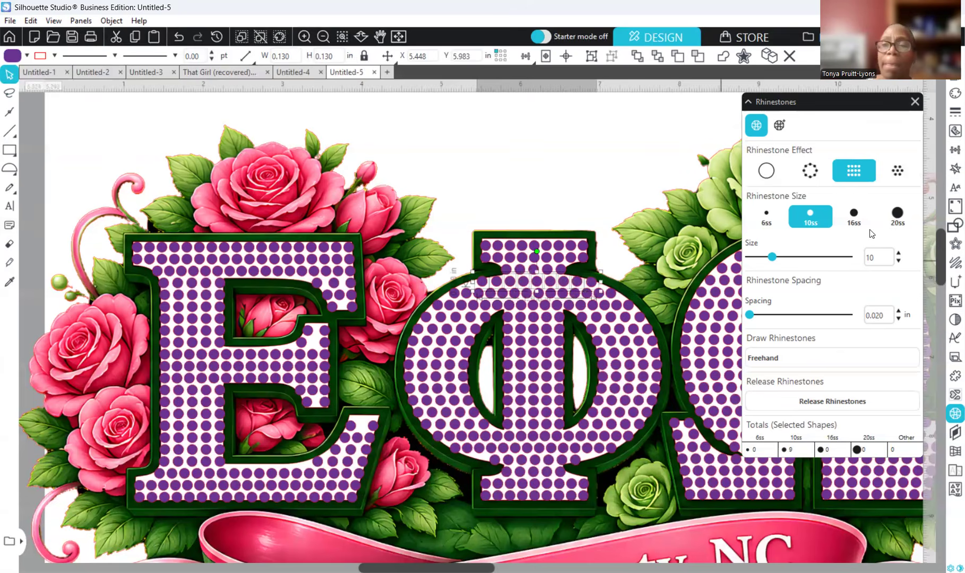
left_click(955, 150)
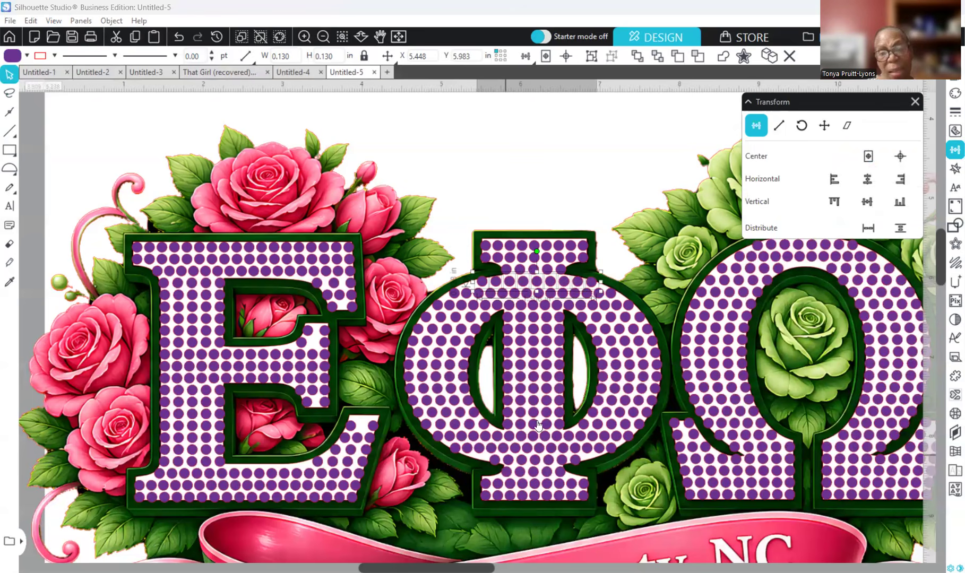
Shift the left end stone of the row just above the Φ's lower neck outward and delete it
left_click(480, 458)
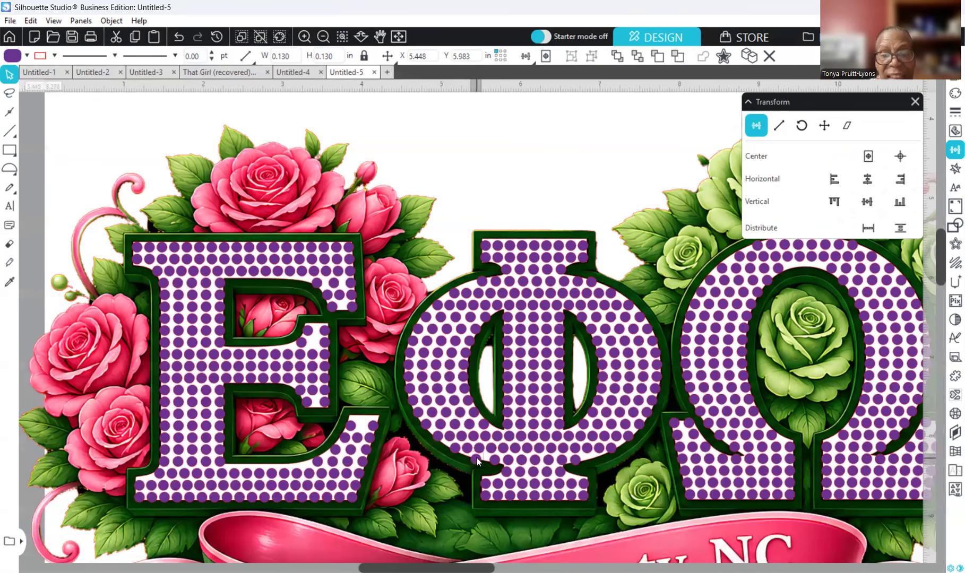
left_click(470, 494)
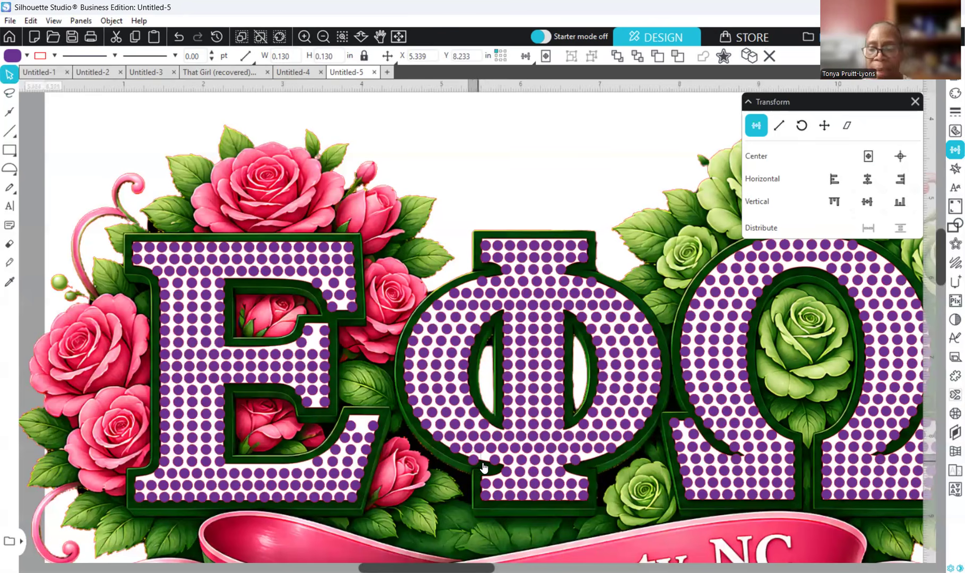
key("Delete")
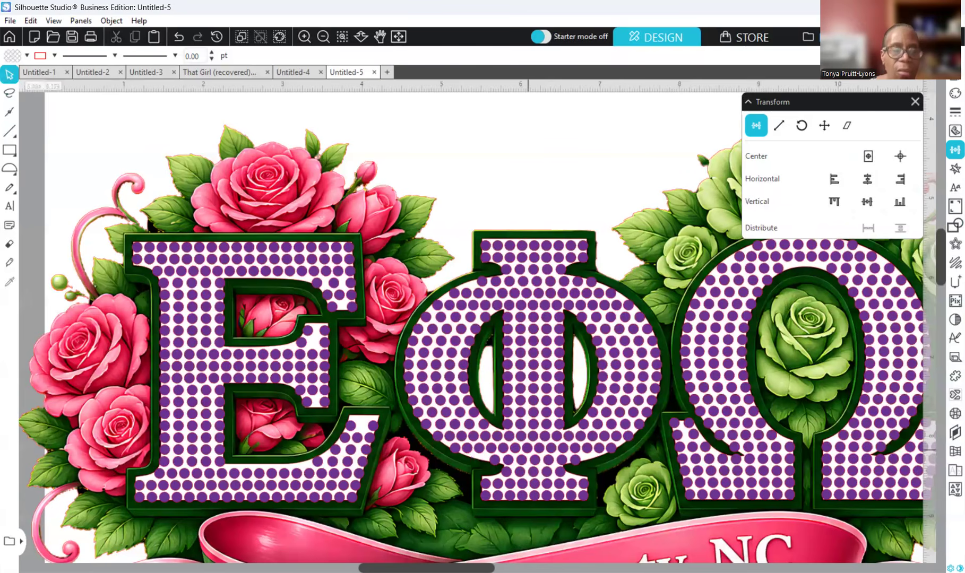
Release the E's rhinestone fill into individual stones and deselect them
scroll(477, 318, "left", 3)
scroll(325, 349, "left", 2)
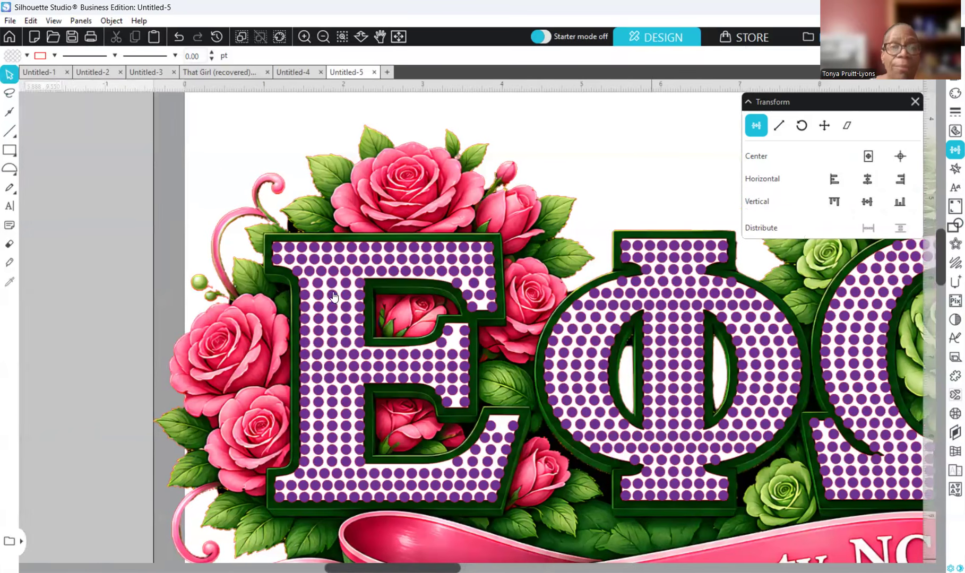
left_click(344, 423)
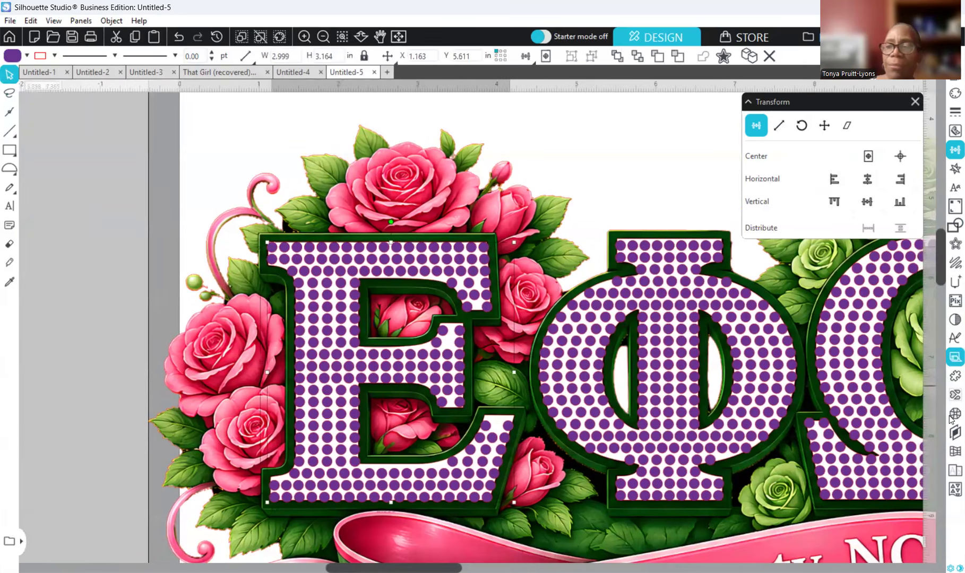
left_click(832, 402)
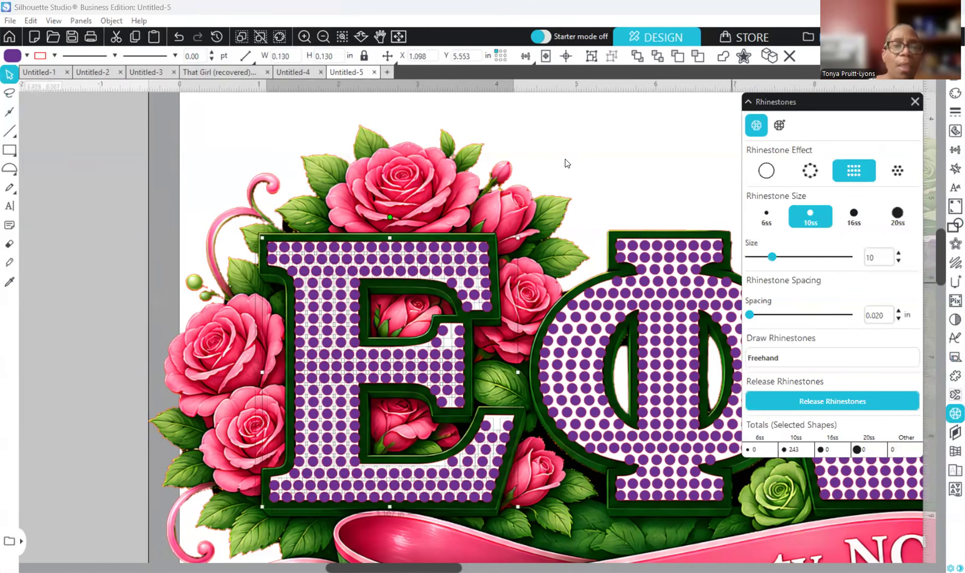
left_click(451, 342)
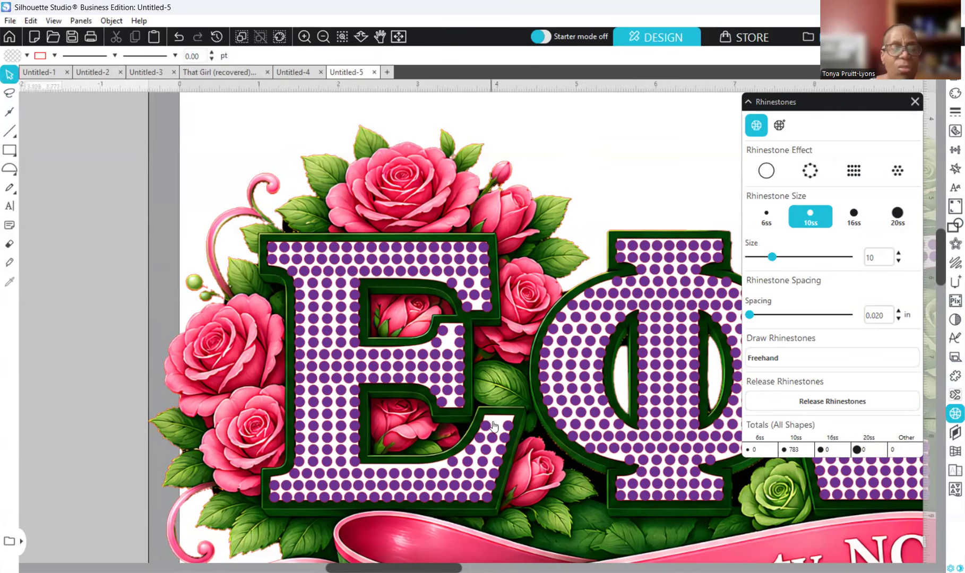
Position two stones side by side along the top edge of the E's middle arm tip
left_click(445, 333)
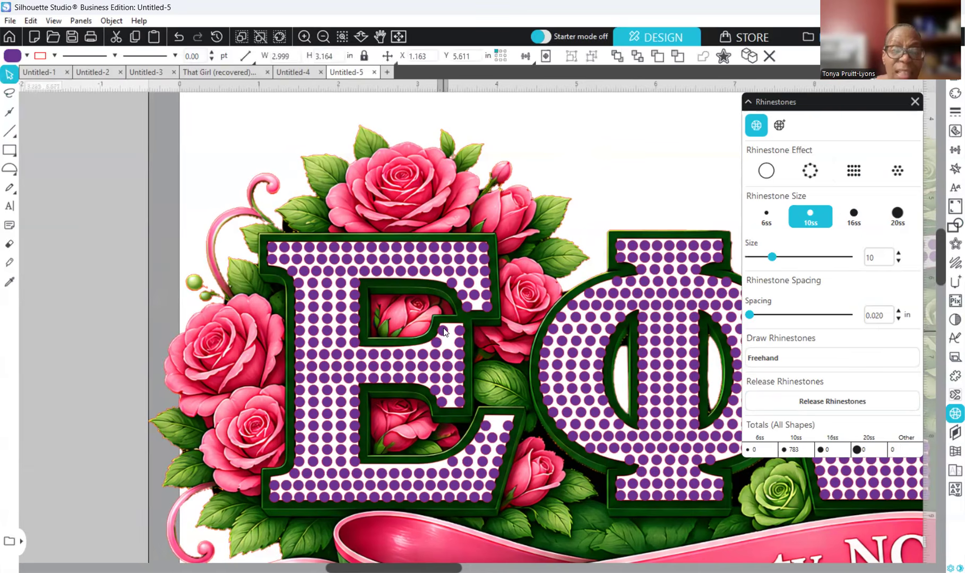
left_click(459, 334)
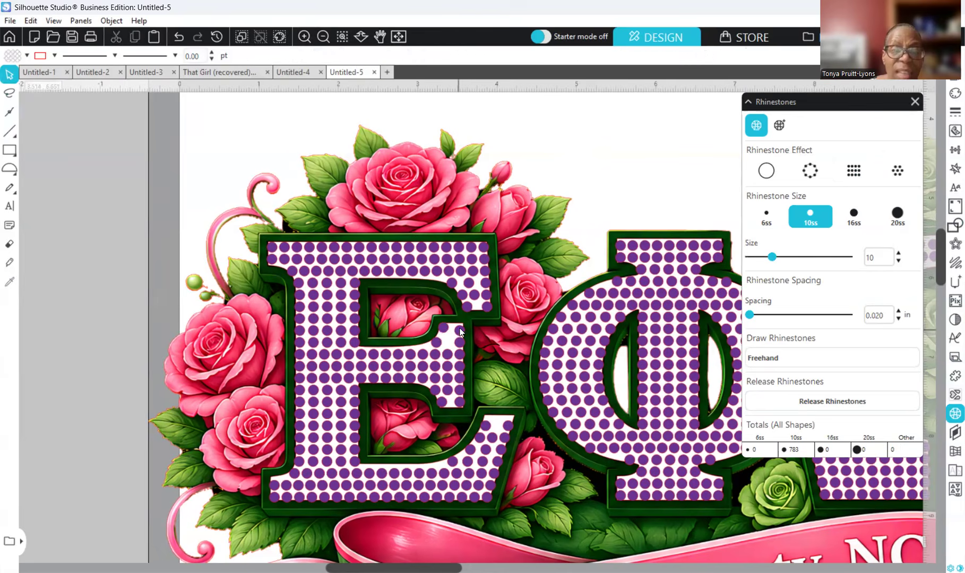
left_click(460, 333)
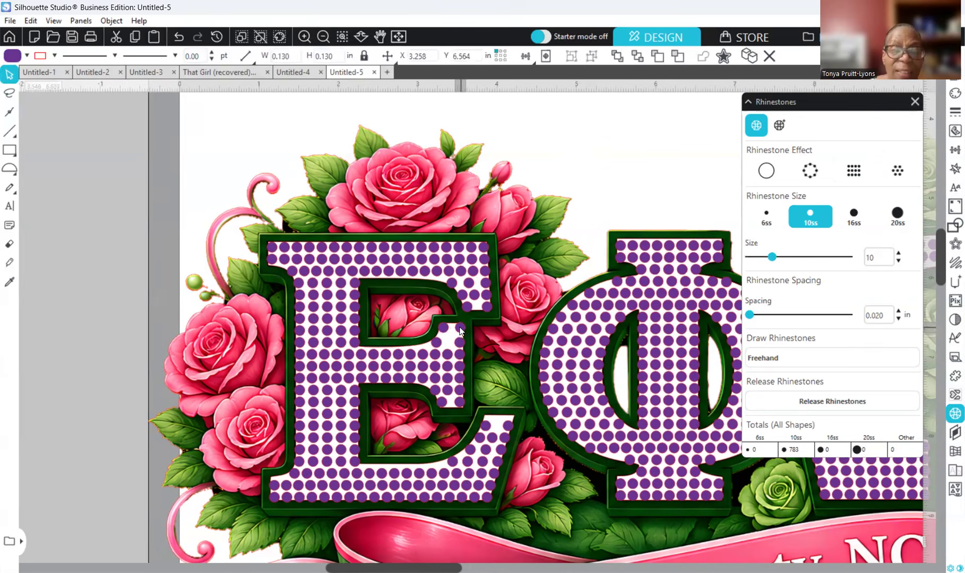
left_click(437, 344)
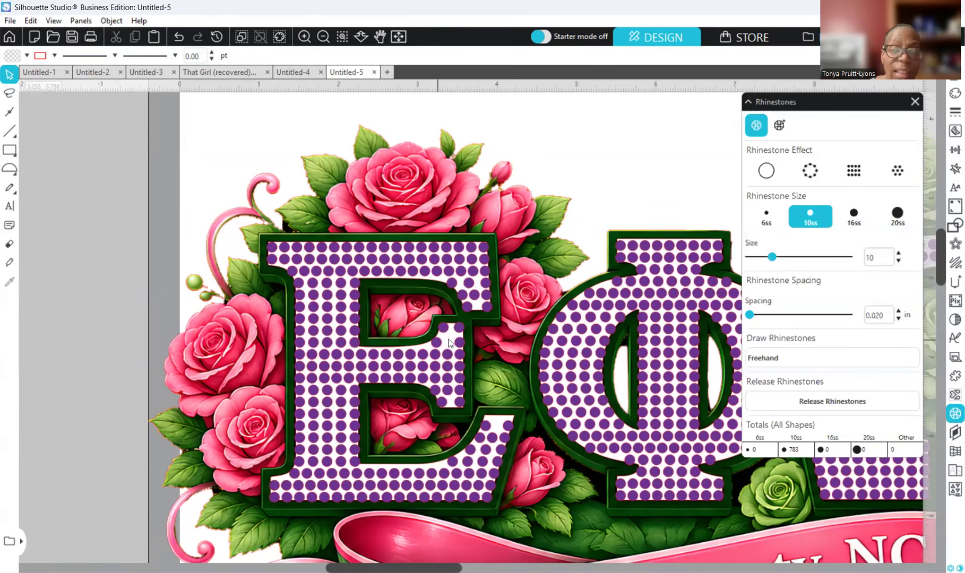
left_click(448, 339)
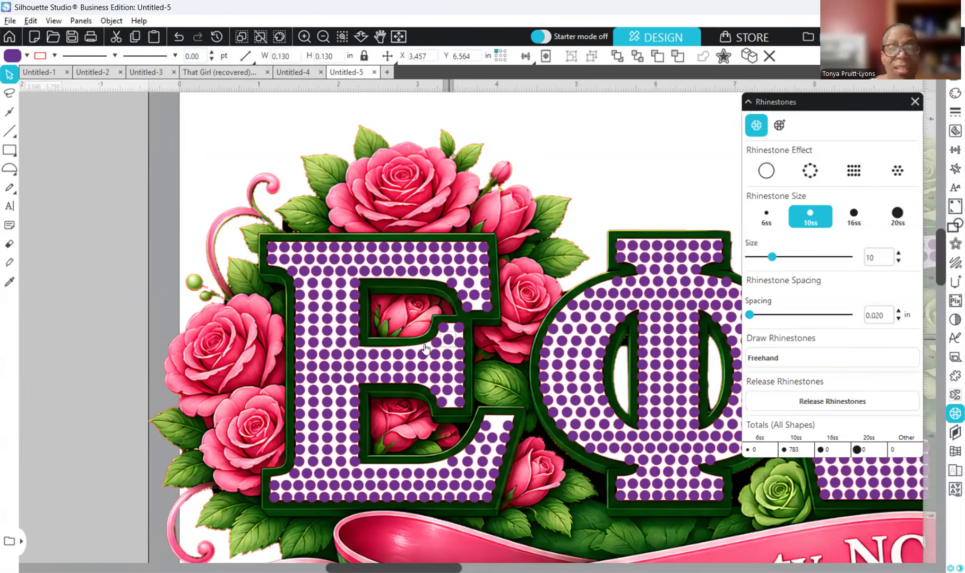
Place stones in the gap below the middle arm's top edge and beside the E's inner curve, adjusting the curve stone slightly
left_click_drag(450, 340, 450, 340)
left_click(432, 345)
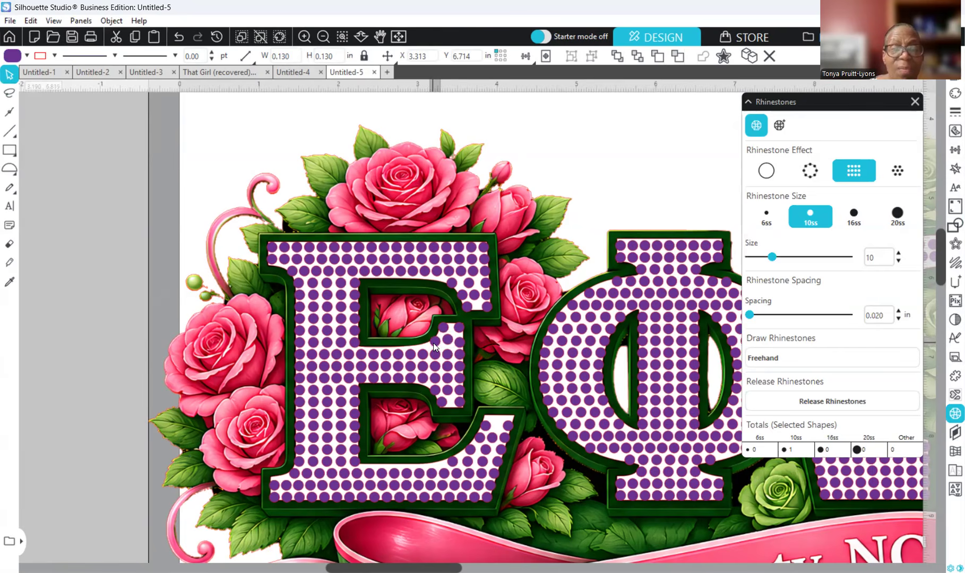
left_click_drag(436, 344, 434, 345)
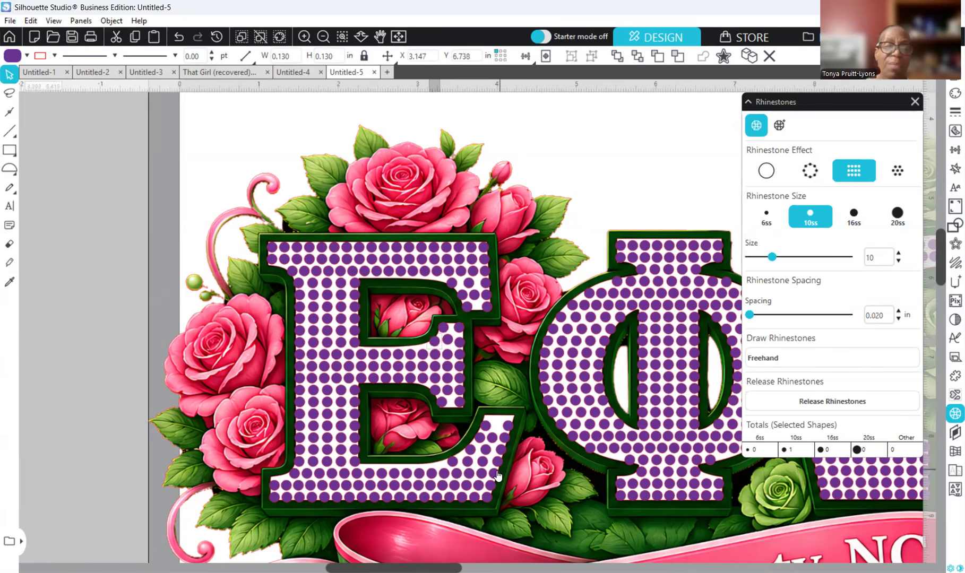
key("Right")
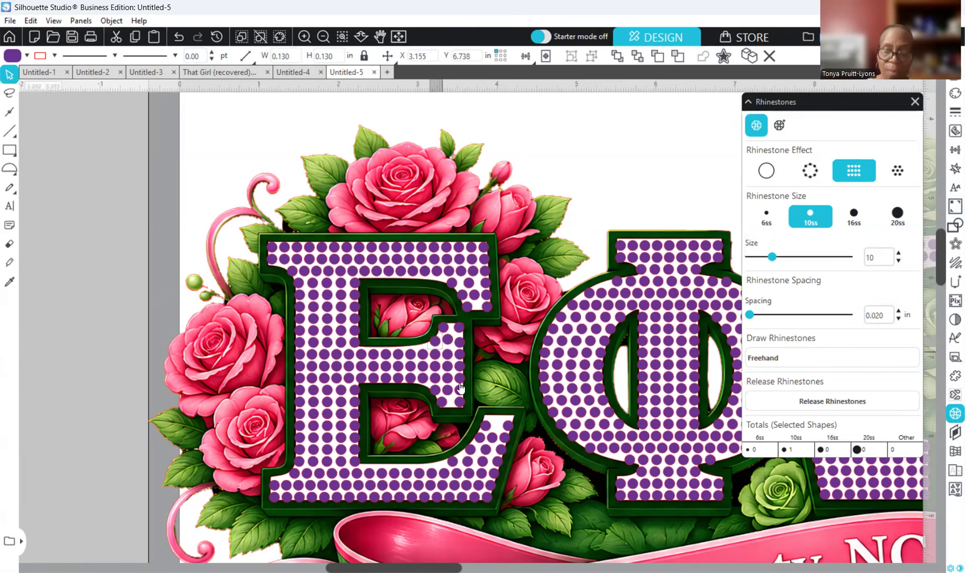
Nudge the stones at the top of the E's middle arm tip slightly downward to even their gaps, then deselect
left_click(447, 339)
key("Down")
key("Down")
key("Down")
key("Down")
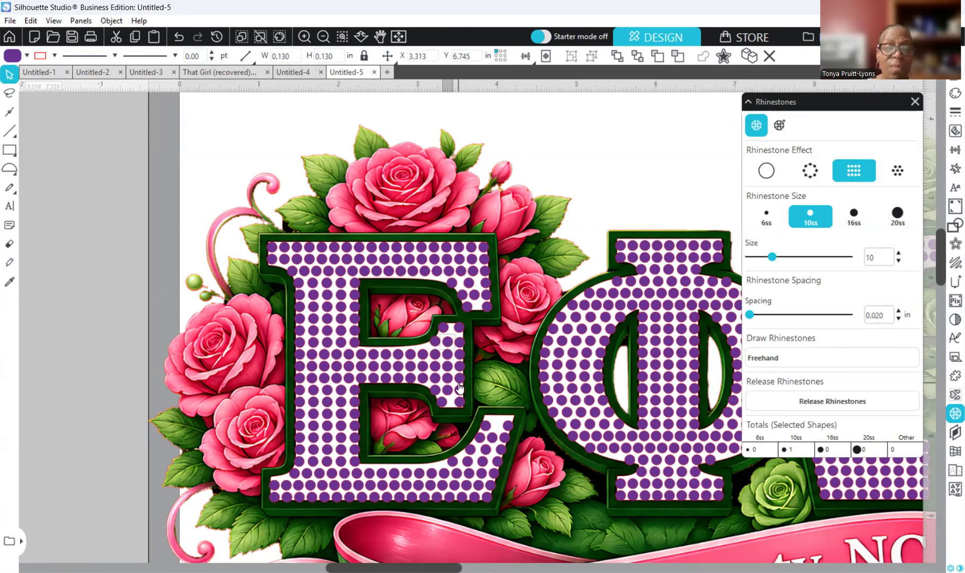
left_click(433, 345)
left_click(443, 331)
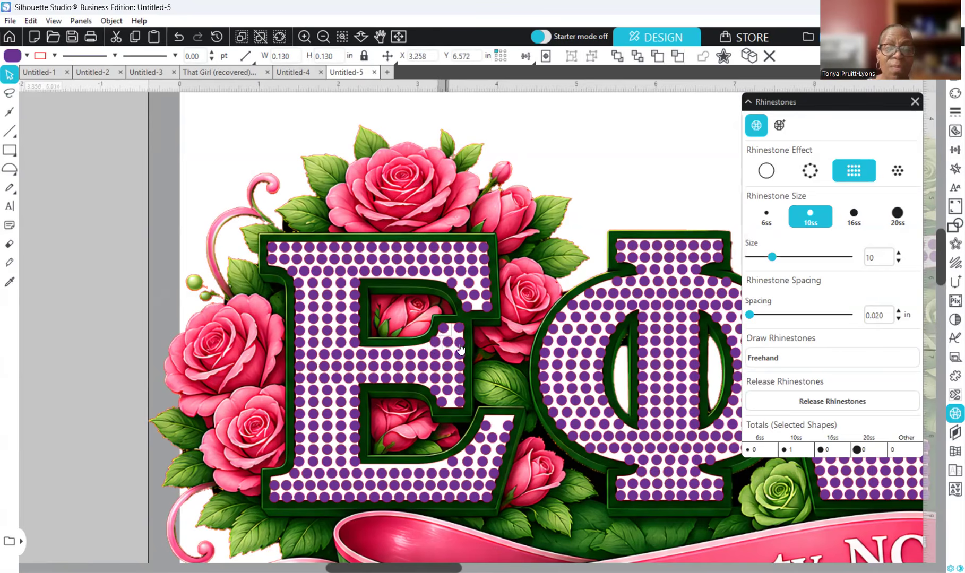
left_click(456, 330)
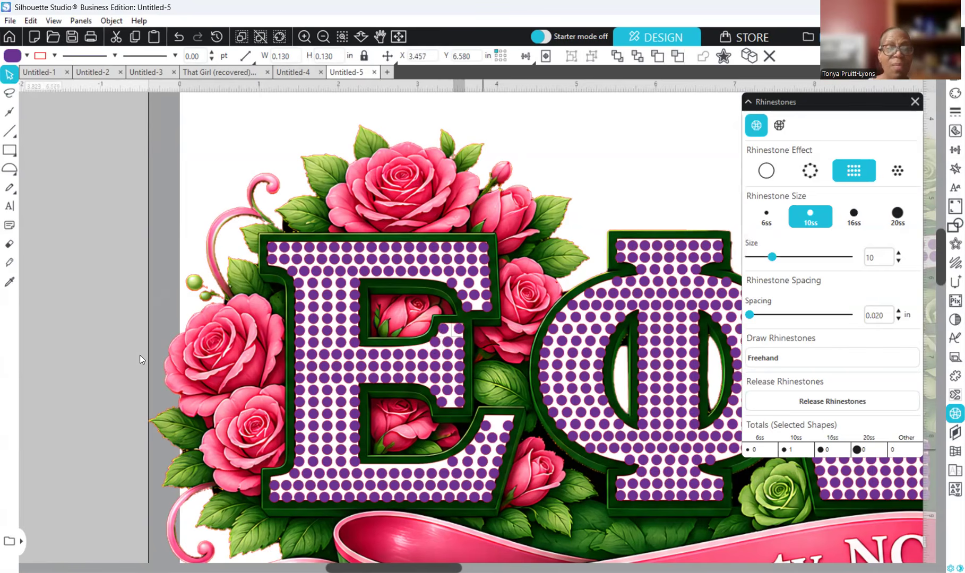
left_click(94, 363)
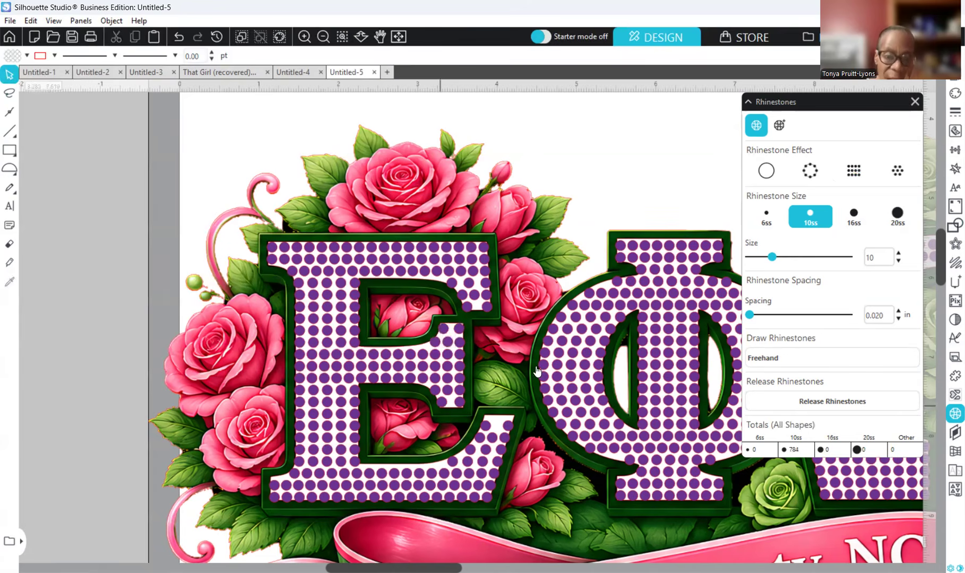
Fine-tune the two top-edge stones of the E's middle arm tip and the stone beside the inner curve
left_click(460, 332)
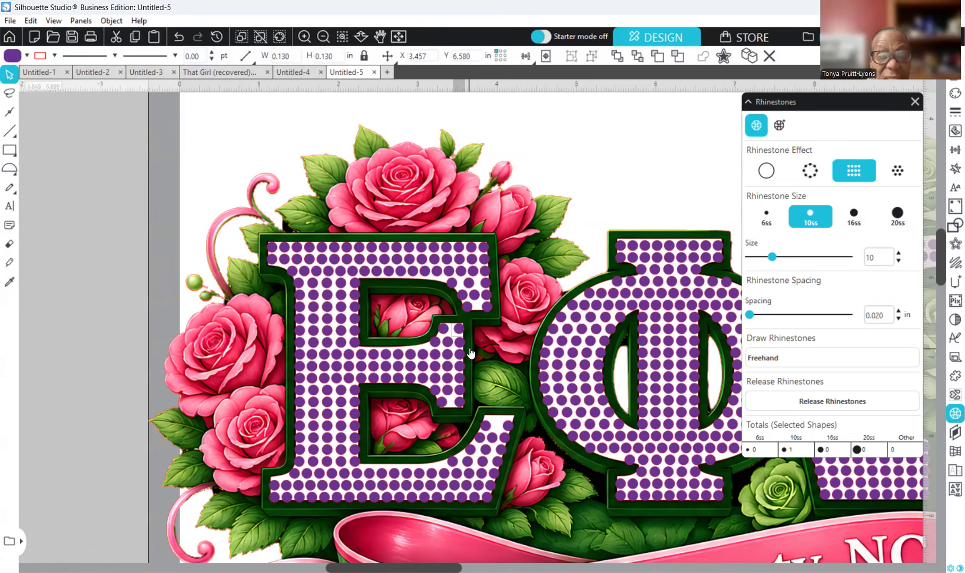
left_click(443, 332)
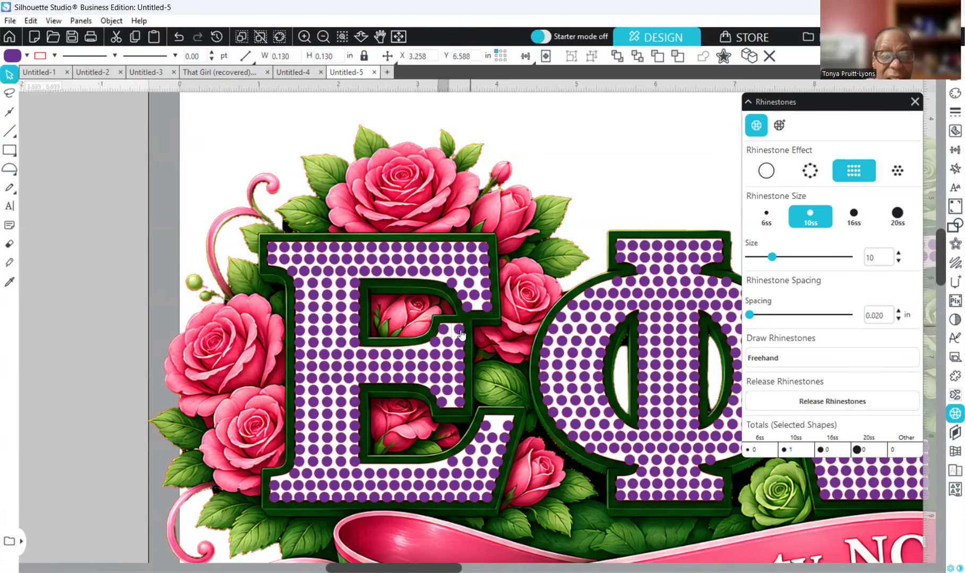
left_click(460, 334)
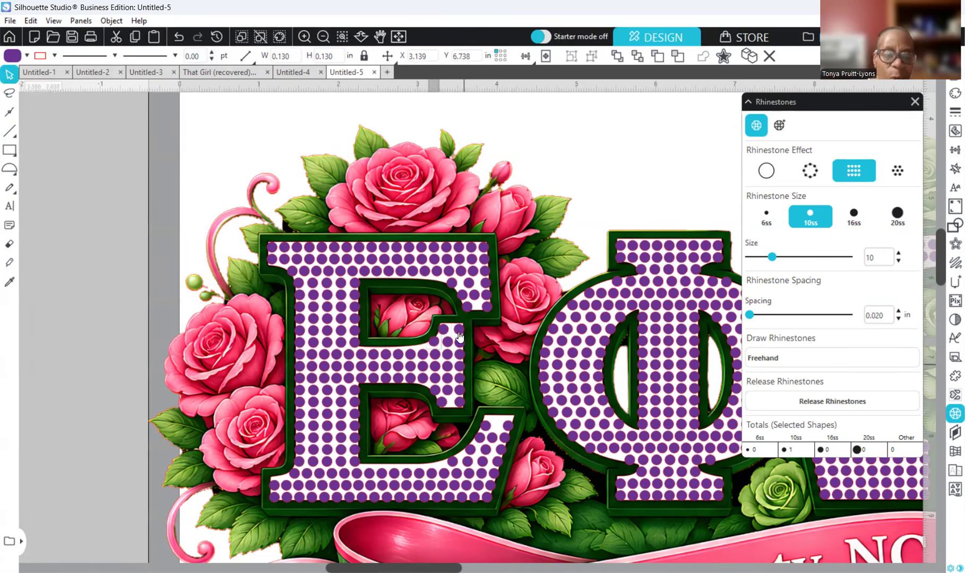
left_click(459, 334)
Space the stones in the outermost column of the E's middle arm tip evenly vertically and align them on their horizontal centres
left_click(459, 334)
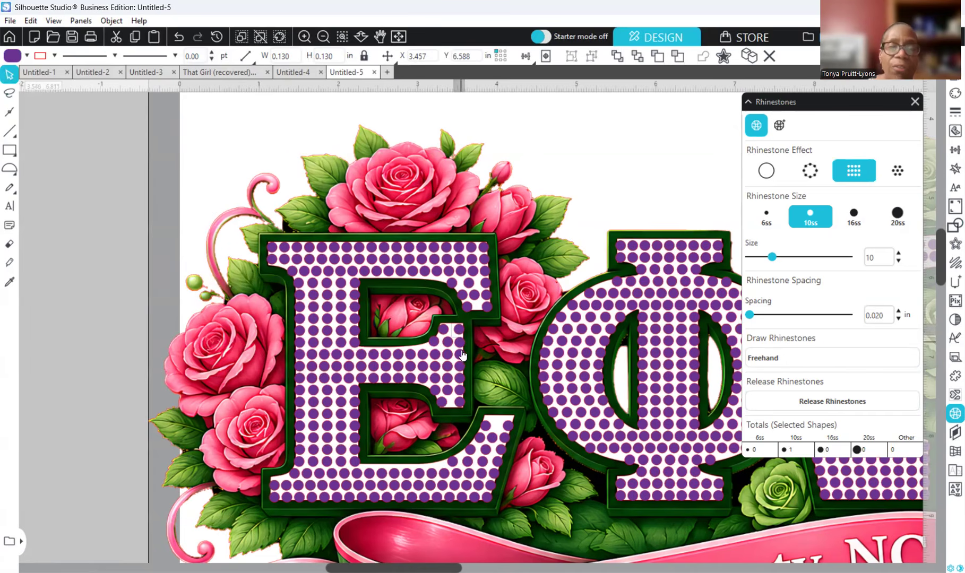
left_click(461, 352, "shift")
left_click(460, 357, "shift")
left_click(462, 368, "shift")
left_click(463, 379, "shift")
left_click(461, 391, "shift")
left_click(461, 404, "shift")
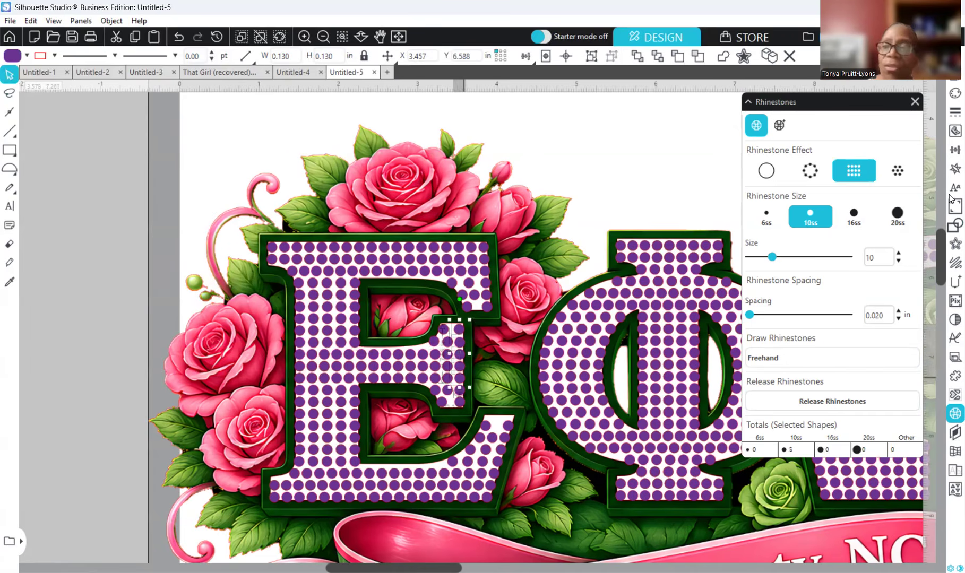
left_click(953, 151)
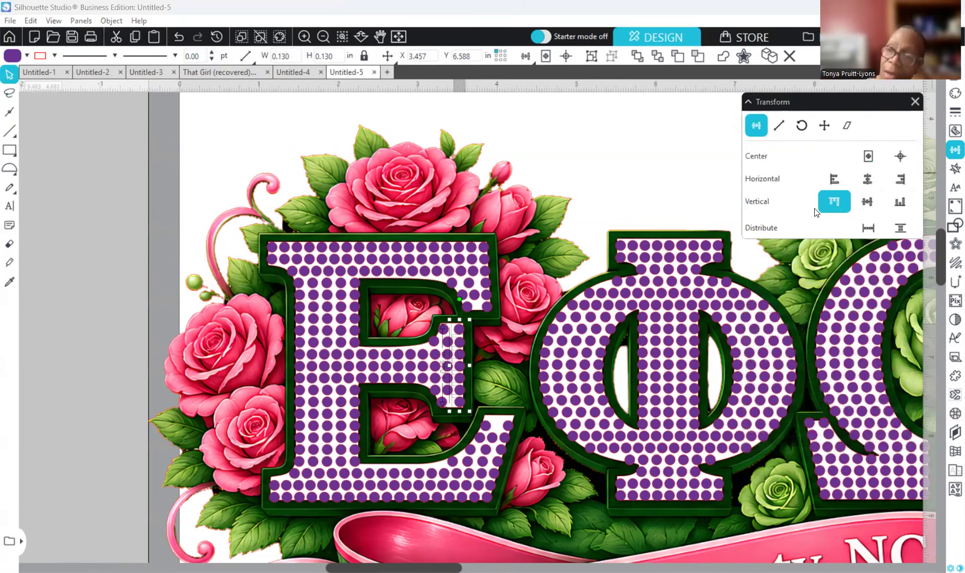
left_click(901, 229)
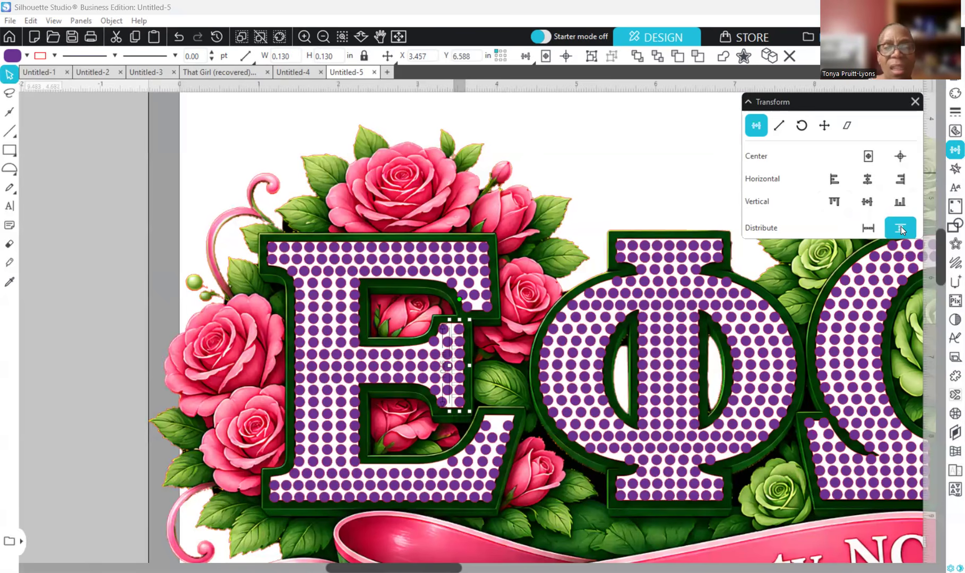
left_click(869, 180)
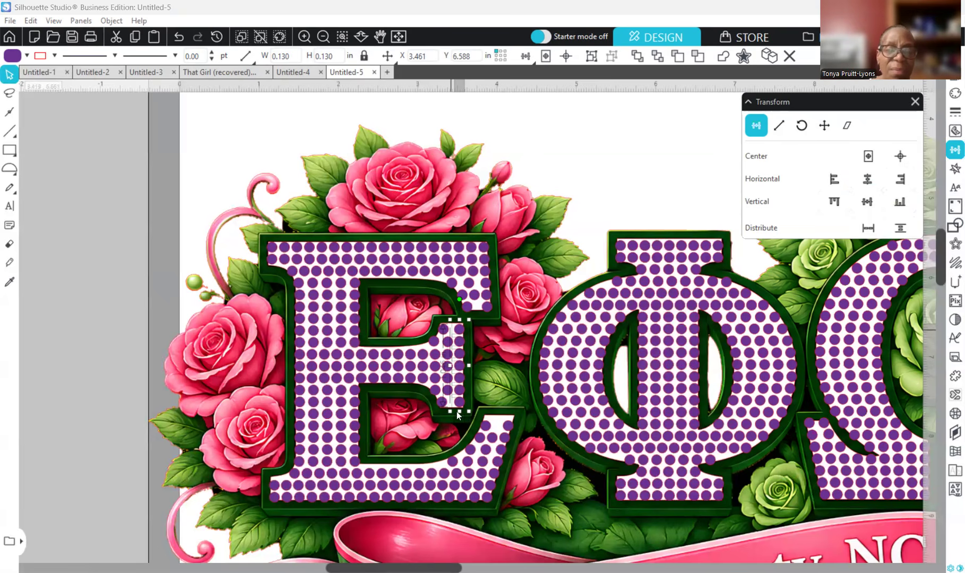
left_click(455, 437)
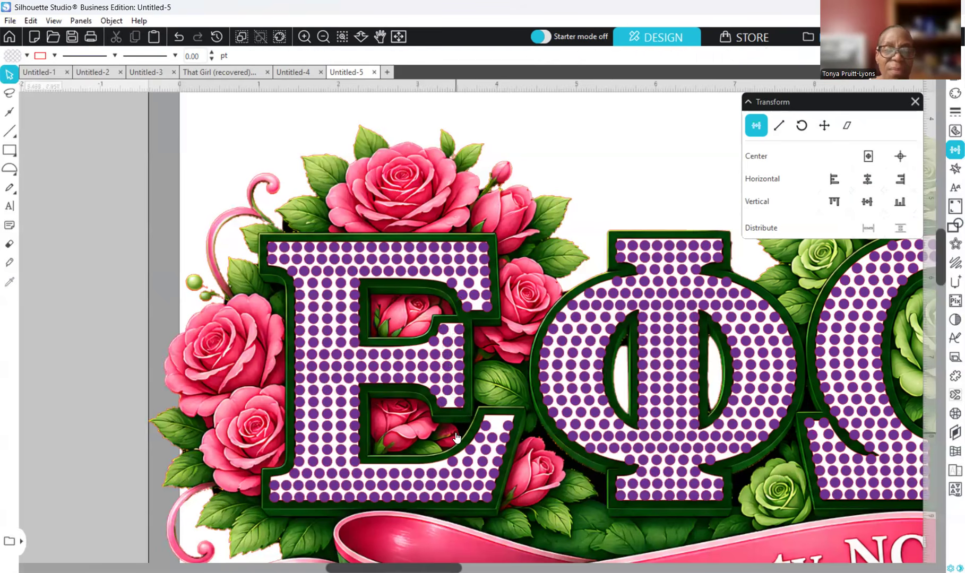
Nudge a stone in the second column of the E's middle arm tip, and space that column evenly vertically
left_click(449, 352)
left_click_drag(448, 351, 449, 351)
key("Down")
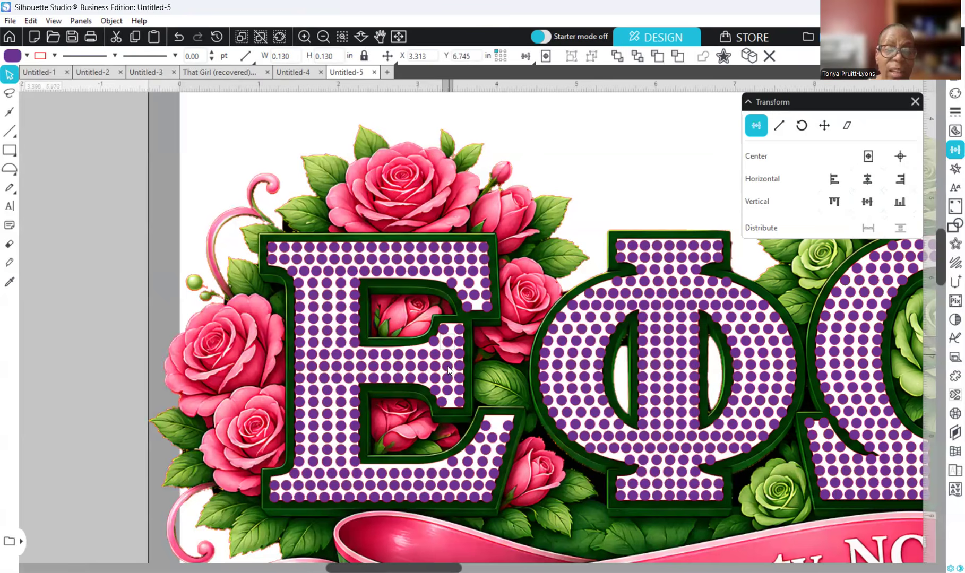
left_click(448, 367, "shift")
left_click(448, 378, "shift")
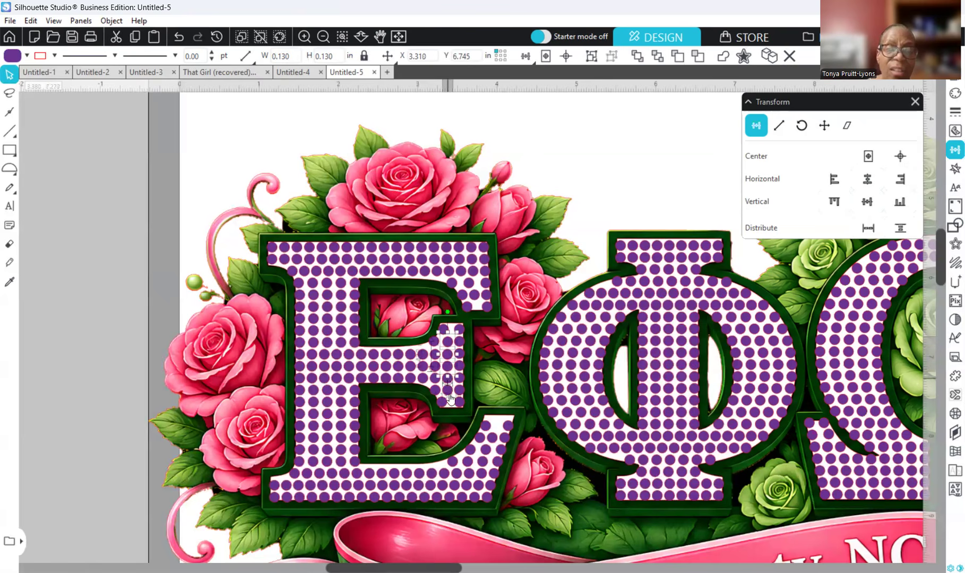
left_click(902, 230)
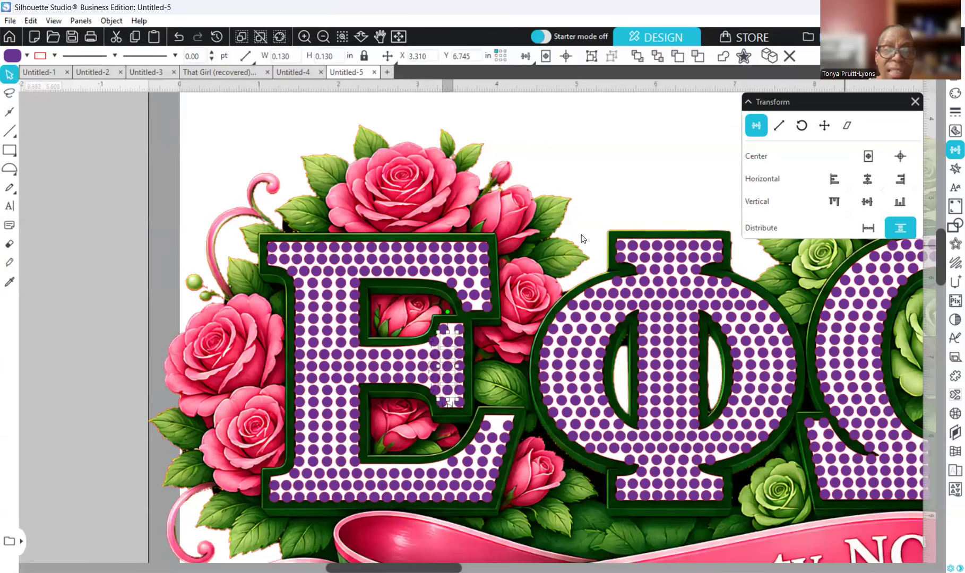
left_click(447, 354)
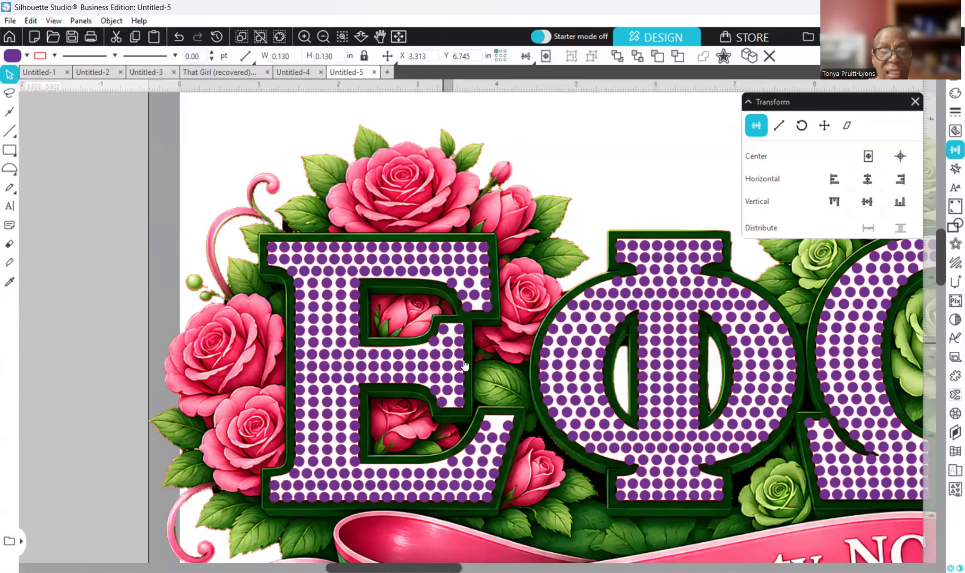
left_click(412, 429)
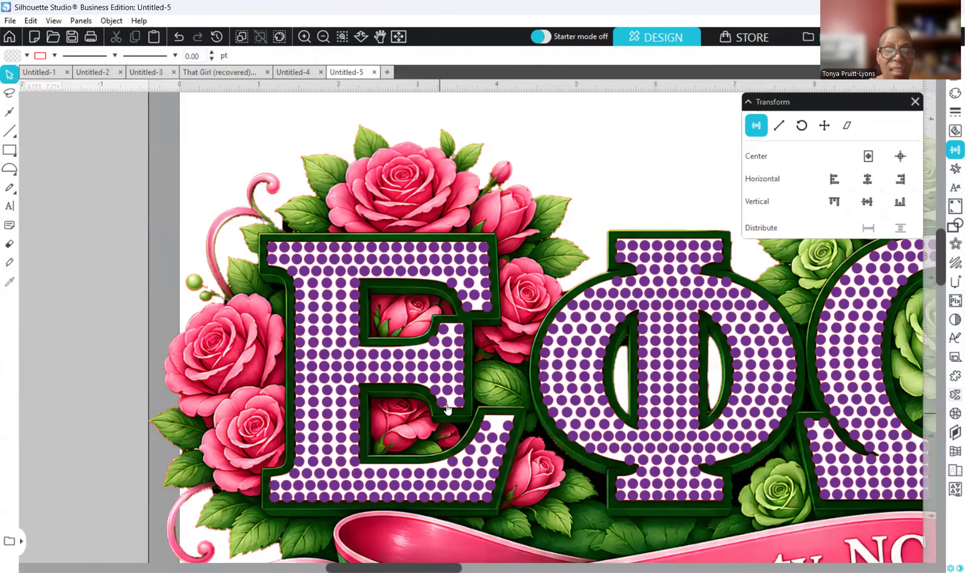
Nudge the bottom and top stones of the second column in the E's middle arm tip slightly to the right
left_click(466, 427)
key("Right")
key("Right")
key("Right")
key("Right")
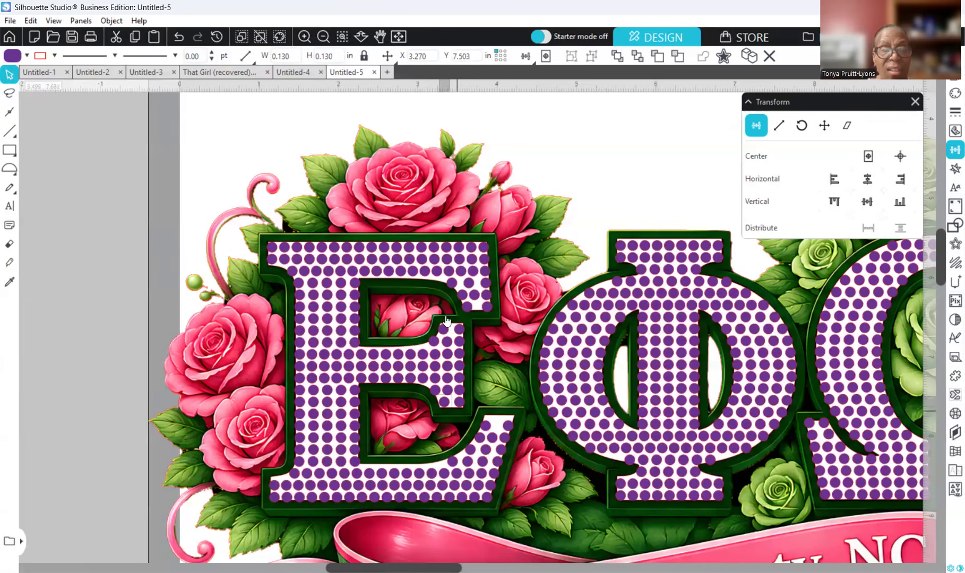
left_click(446, 330)
key("Right")
key("Right")
key("Right")
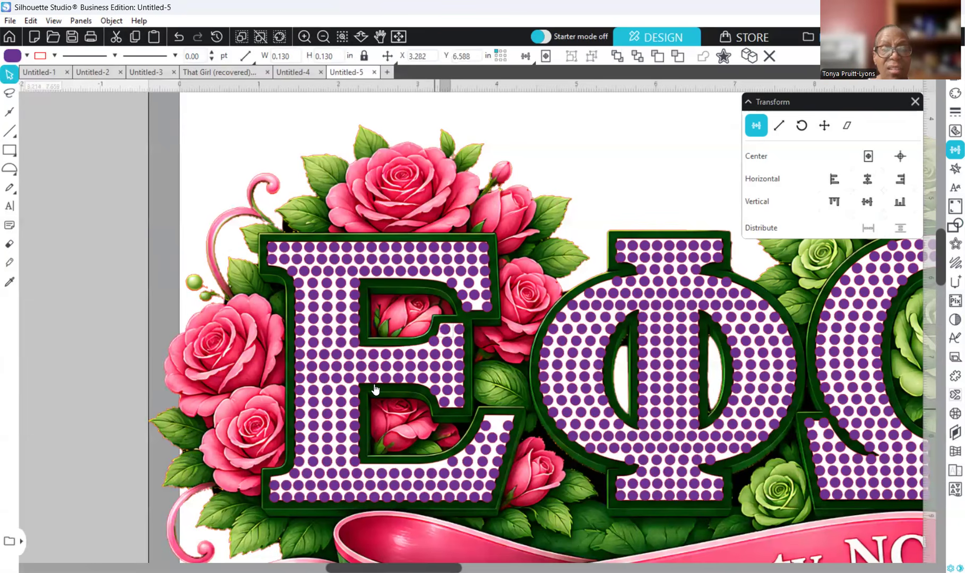
key("Left")
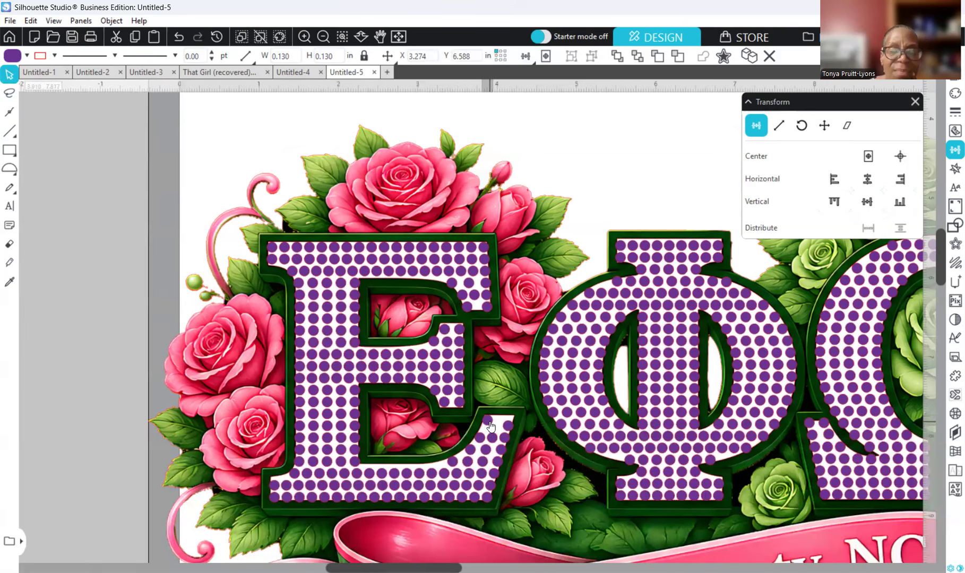
Move a stone up to the top edge of the E's lower arm tip and settle it near the outer corner
left_click(482, 452)
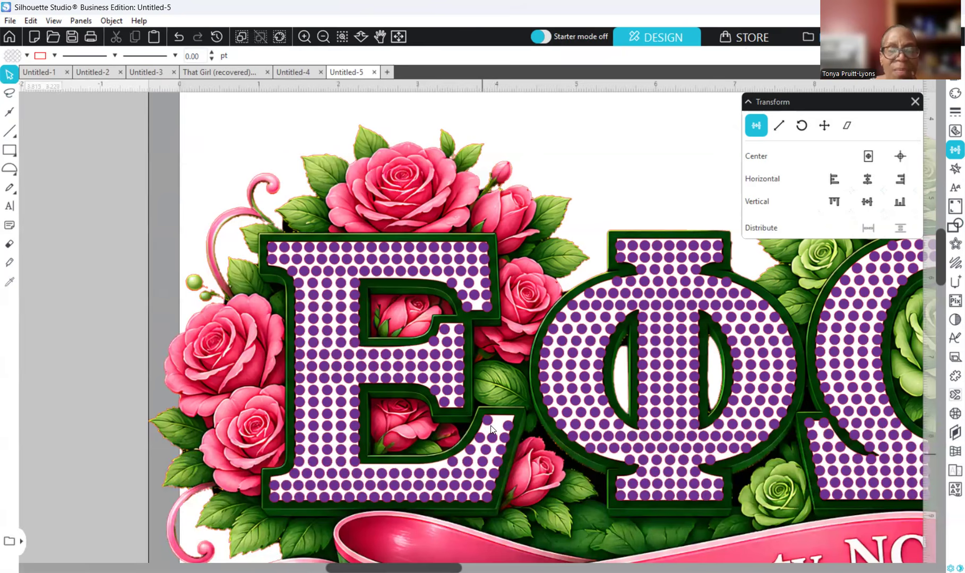
left_click(491, 427)
left_click(497, 433)
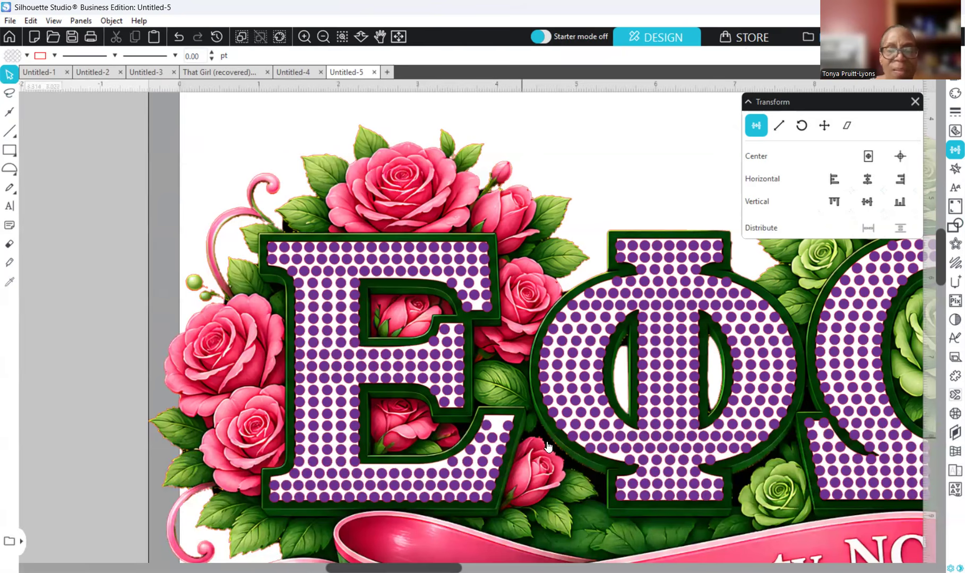
left_click(501, 424)
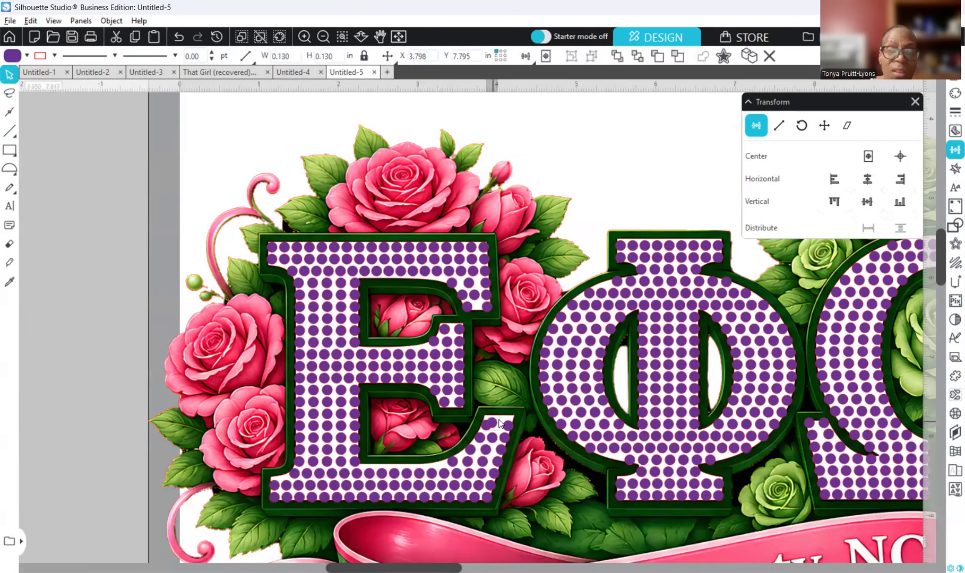
left_click_drag(499, 420, 500, 418)
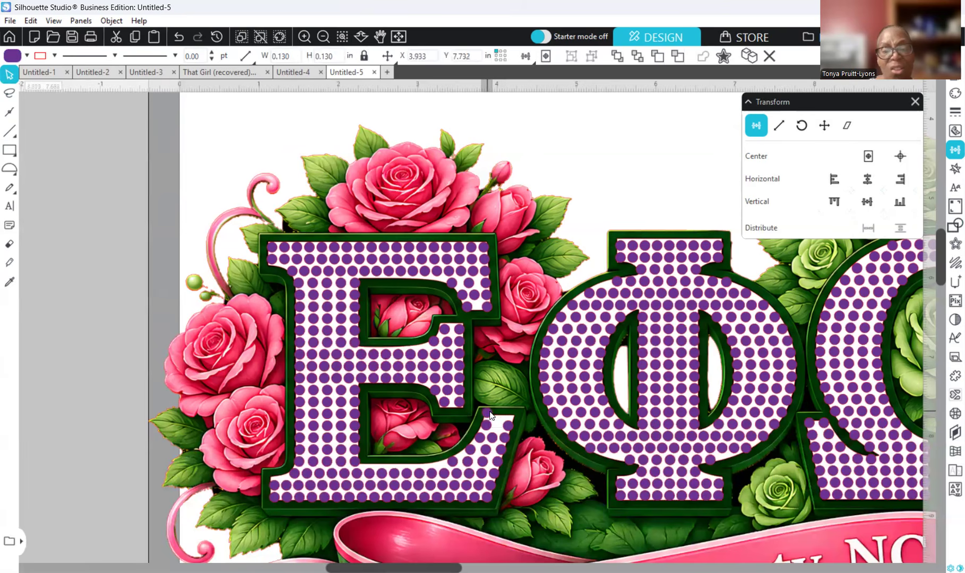
left_click_drag(502, 433, 498, 433)
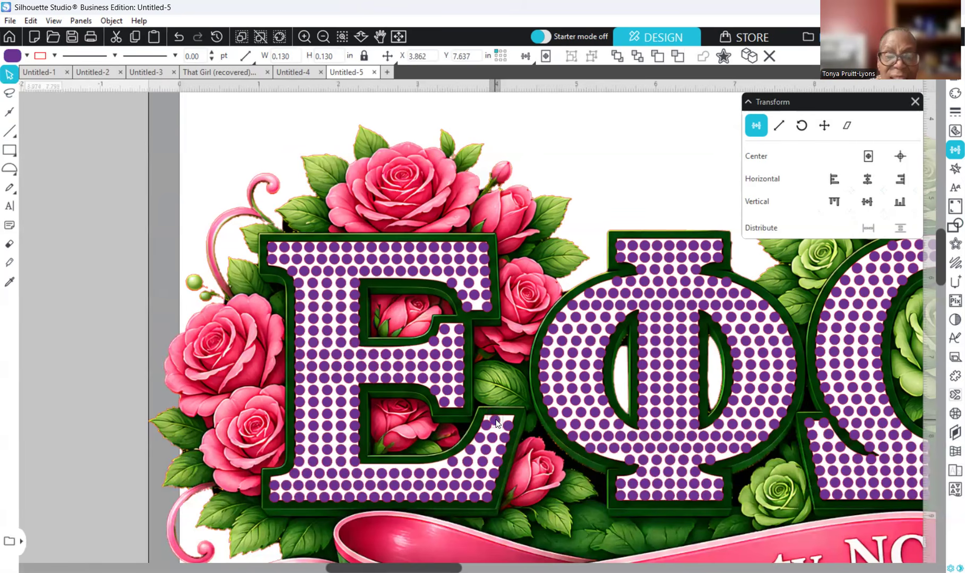
mouse_move(499, 412)
left_mouse_down()
mouse_move(498, 430)
mouse_move(497, 421)
left_mouse_up()
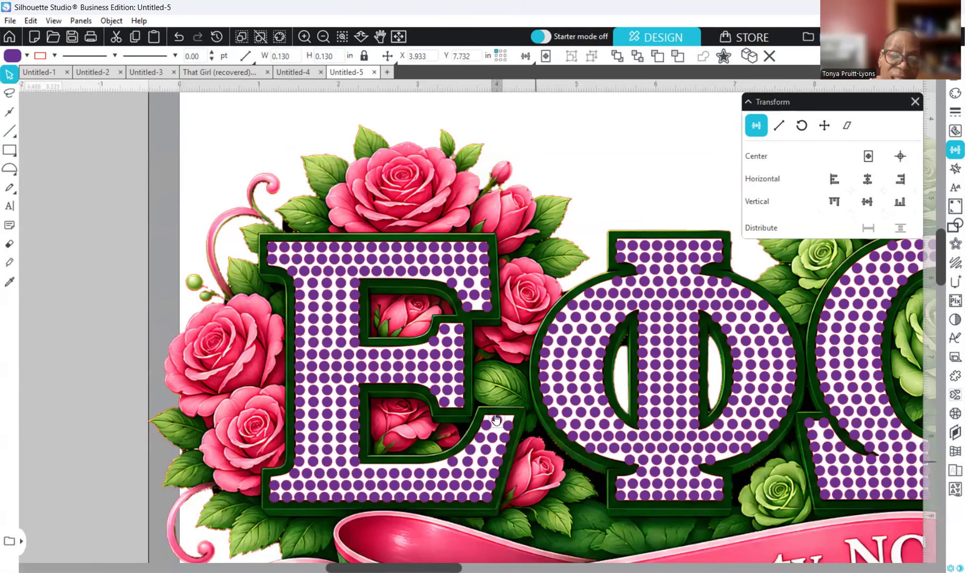
left_click_drag(497, 423, 496, 423)
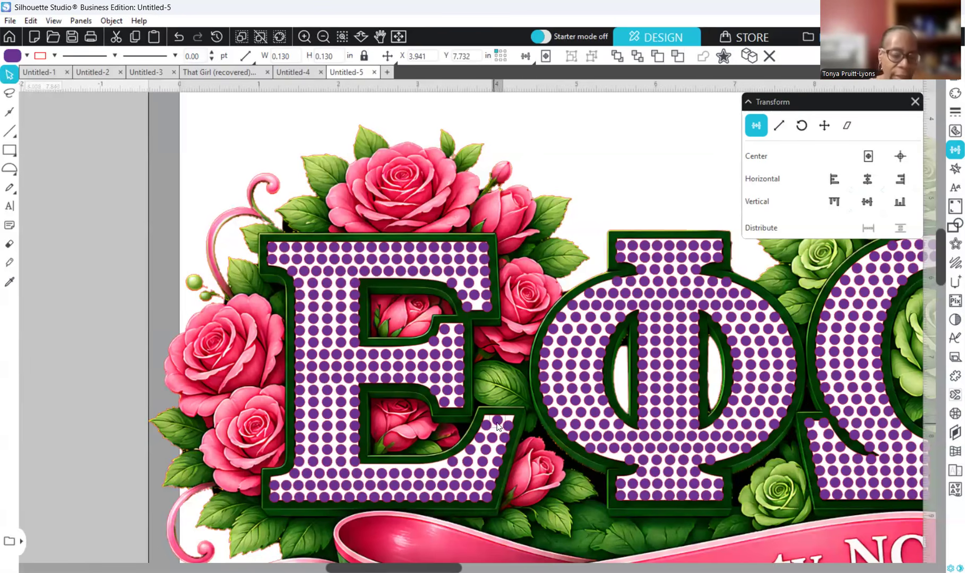
left_click(500, 427)
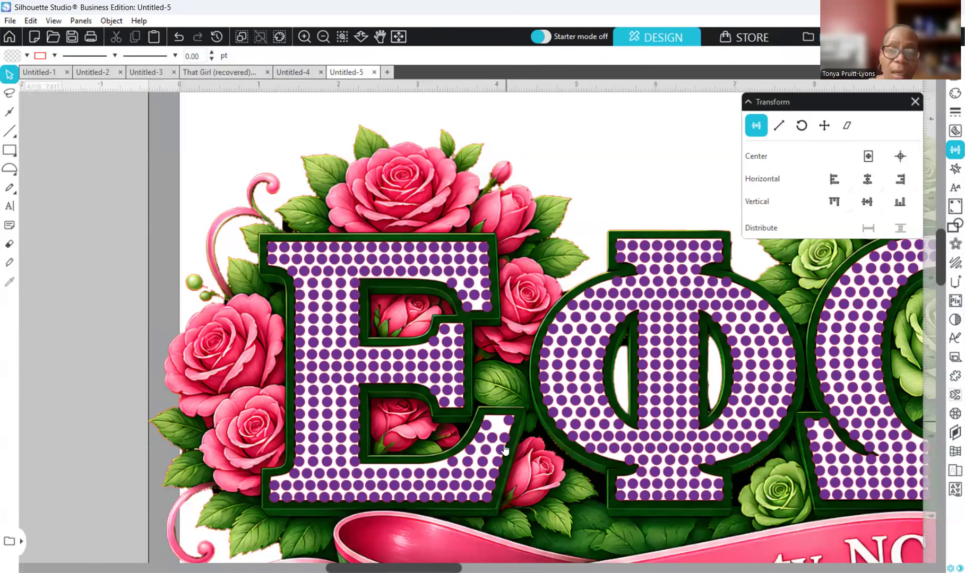
Distribute the stones along the slanted outer edge of the E's lower arm evenly, both vertically and horizontally
left_click(507, 437)
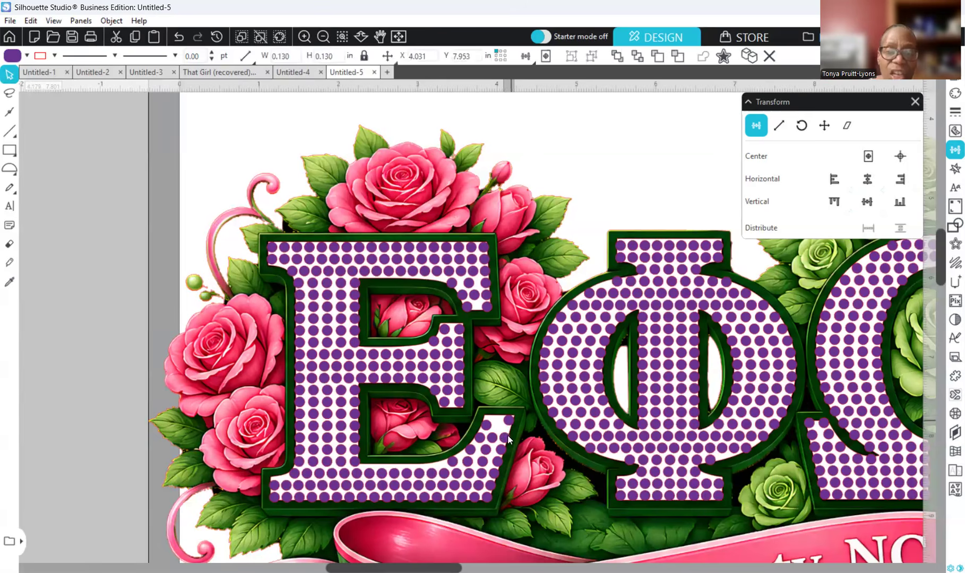
left_click(507, 438, "shift")
left_click(500, 450, "shift")
left_click(498, 461, "shift")
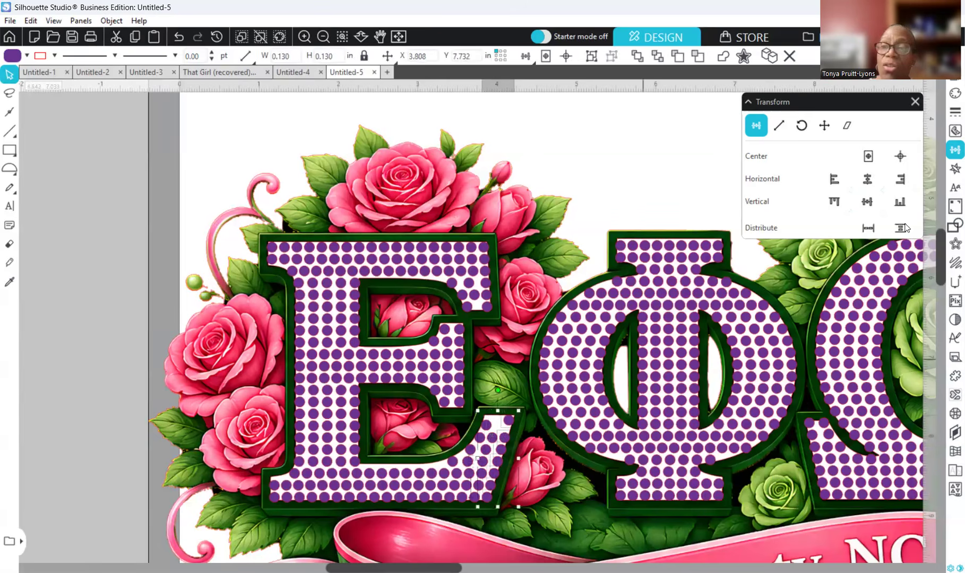
left_click(866, 201)
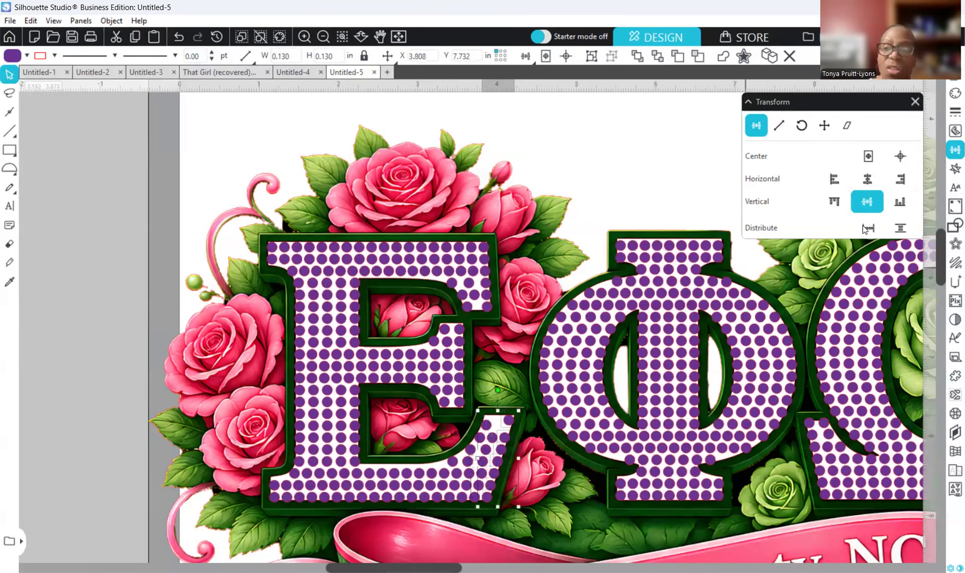
left_click(900, 228)
left_click(866, 229)
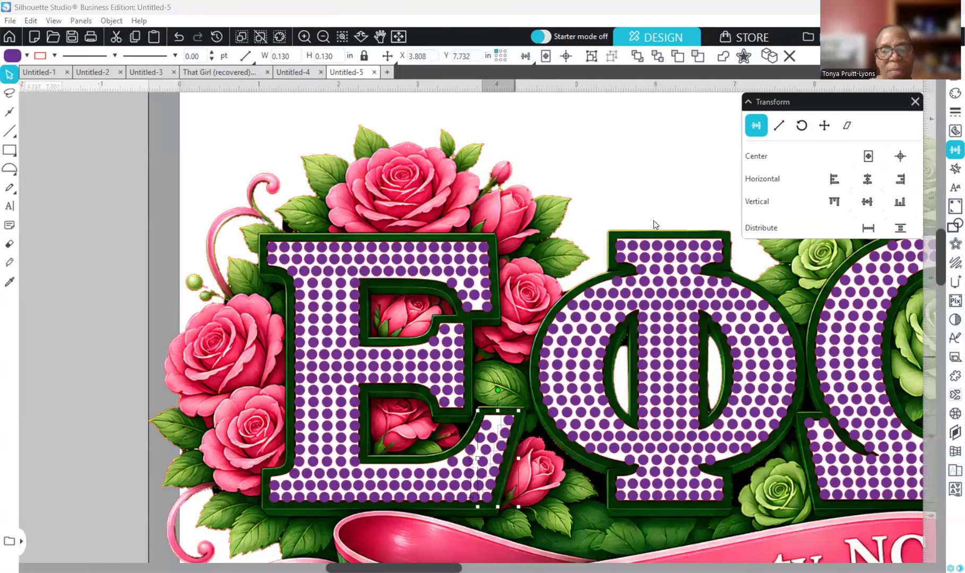
Position a second stone beside the outer one along the top edge of the E's lower arm tip
left_click(495, 424)
left_click(494, 423)
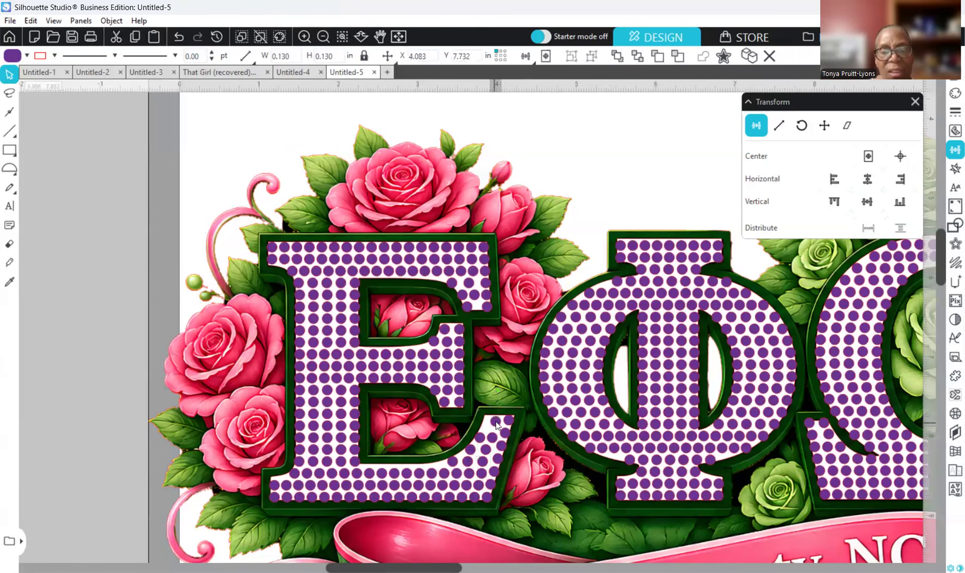
key("Delete")
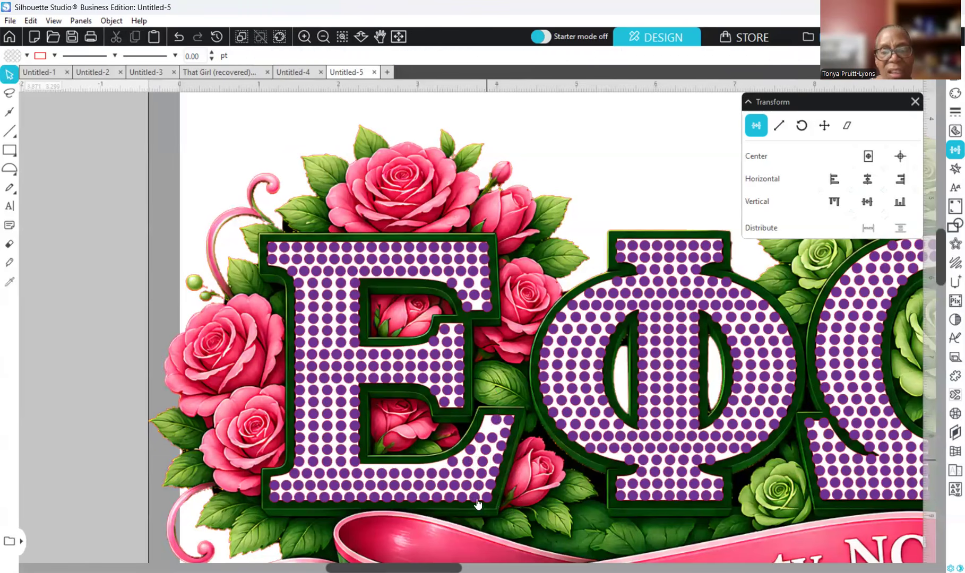
Distribute the second slanted column of stones in the E's lower arm evenly, vertically and horizontally, and deselect it
left_click(483, 471)
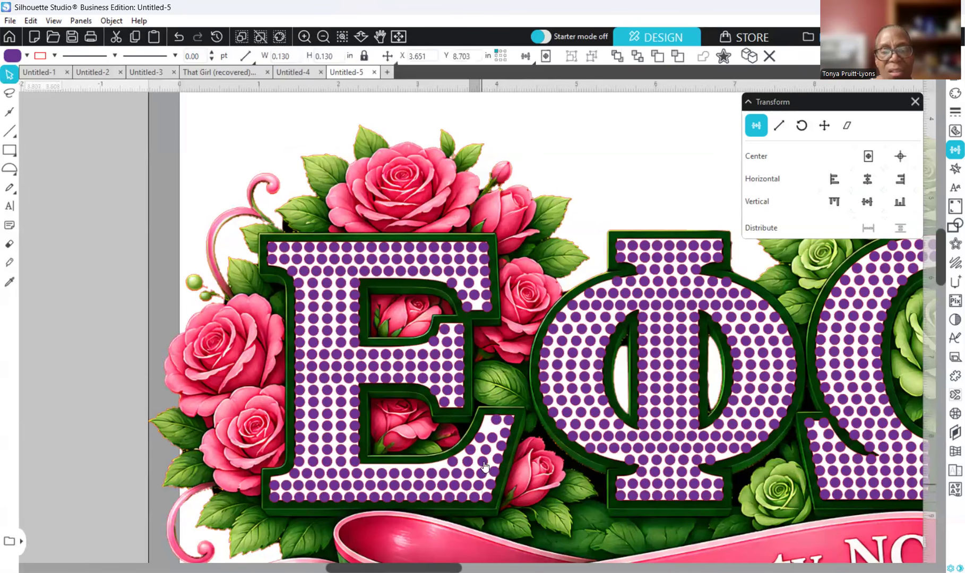
left_click(479, 485, "shift")
left_click(482, 474, "shift")
left_click(483, 463, "shift")
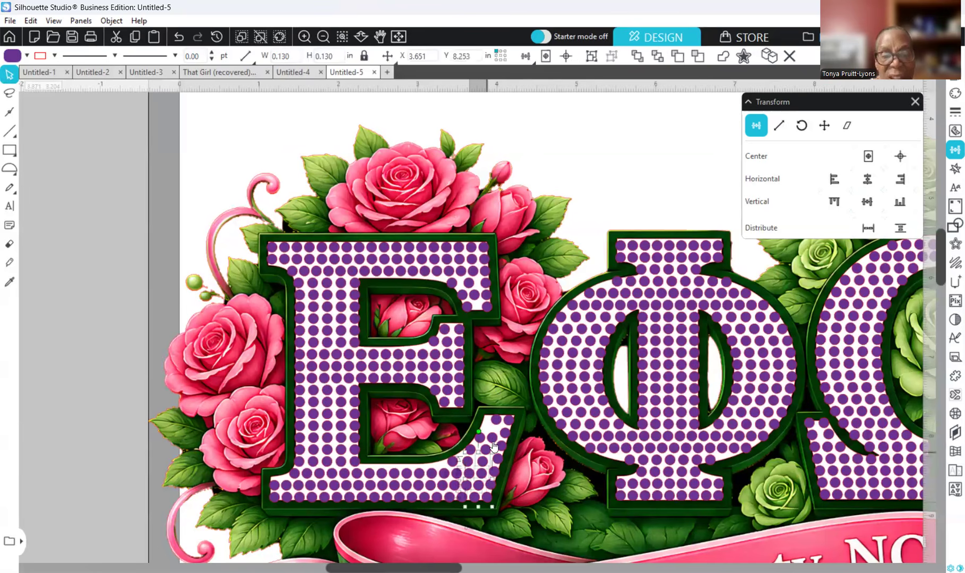
left_click(498, 423, "shift")
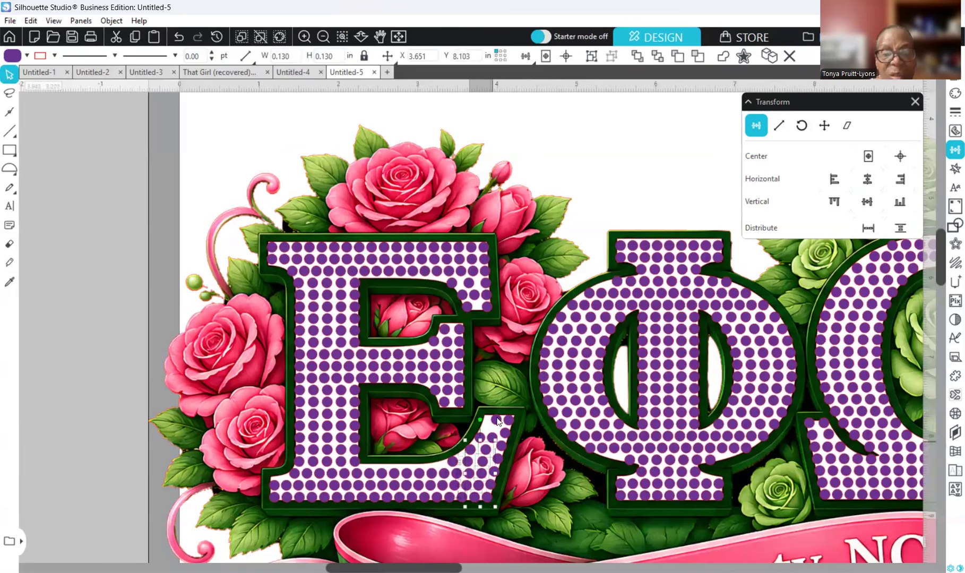
left_click(905, 228)
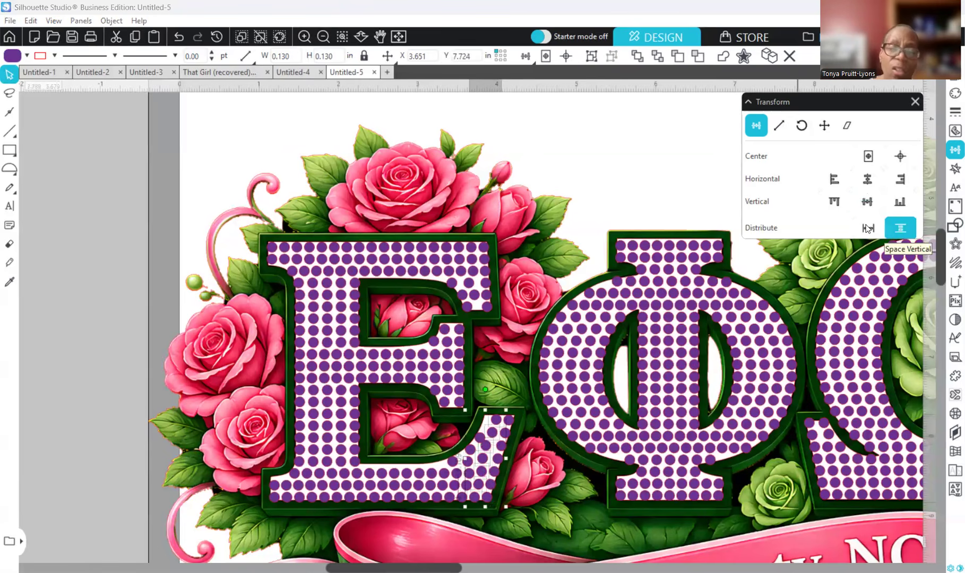
left_click(867, 228)
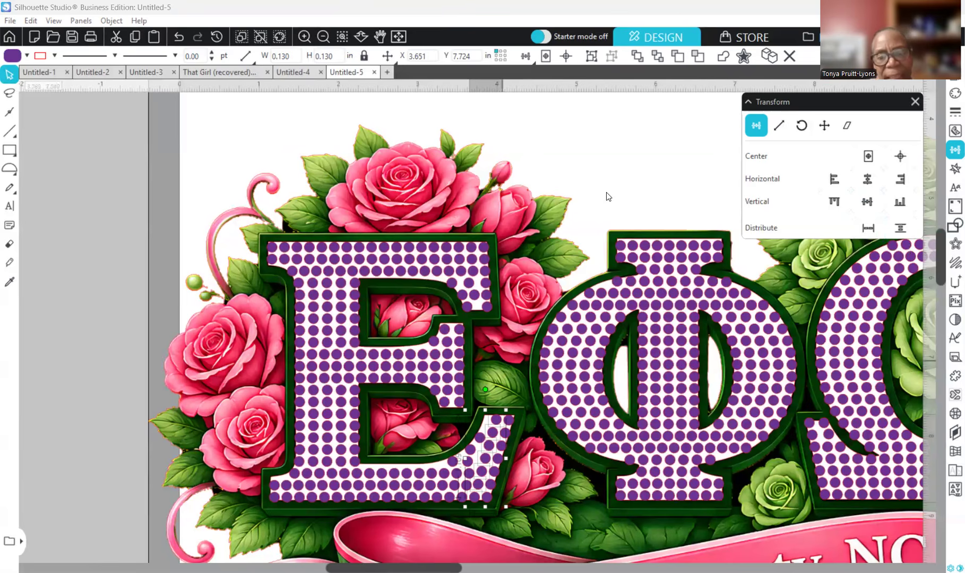
left_click(468, 439)
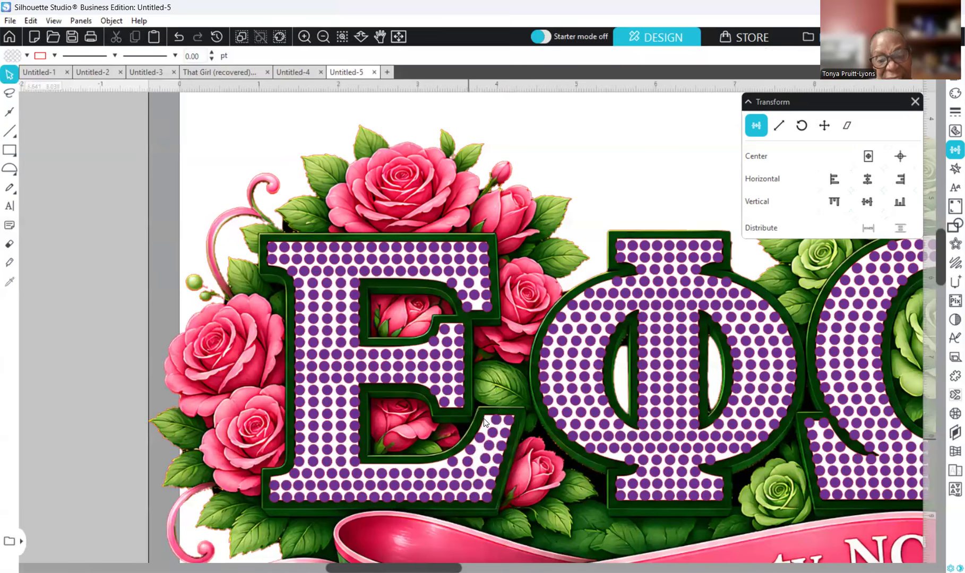
Reposition stones along the upper part of the inner curved edge of the E's lower arm, just below the tip
left_click(484, 421)
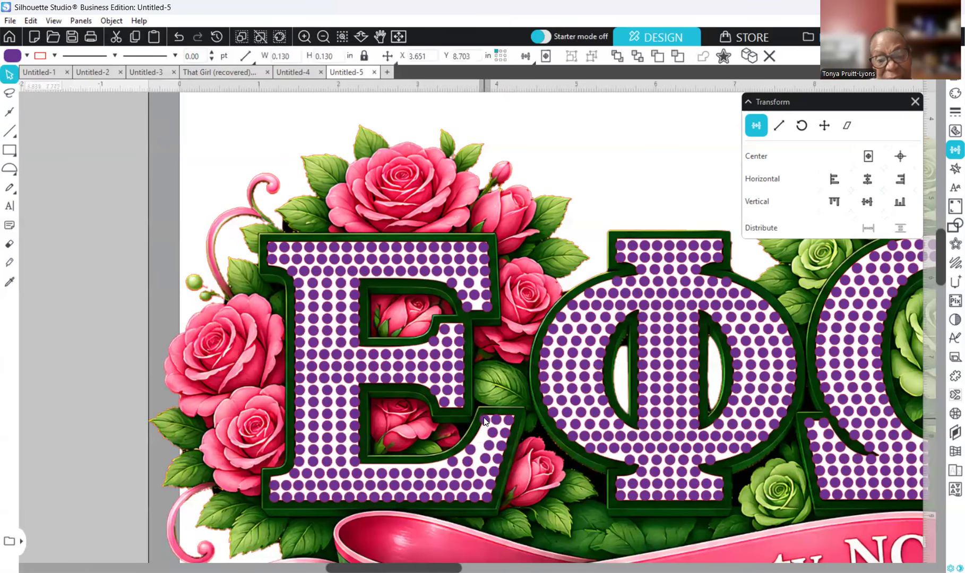
left_click(482, 458)
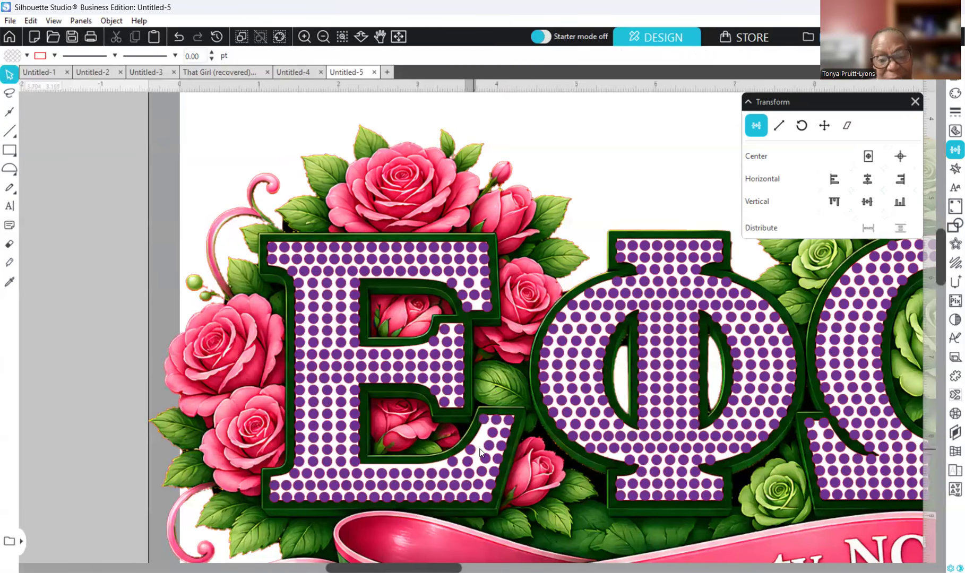
left_click(476, 449)
left_click_drag(480, 449, 478, 446)
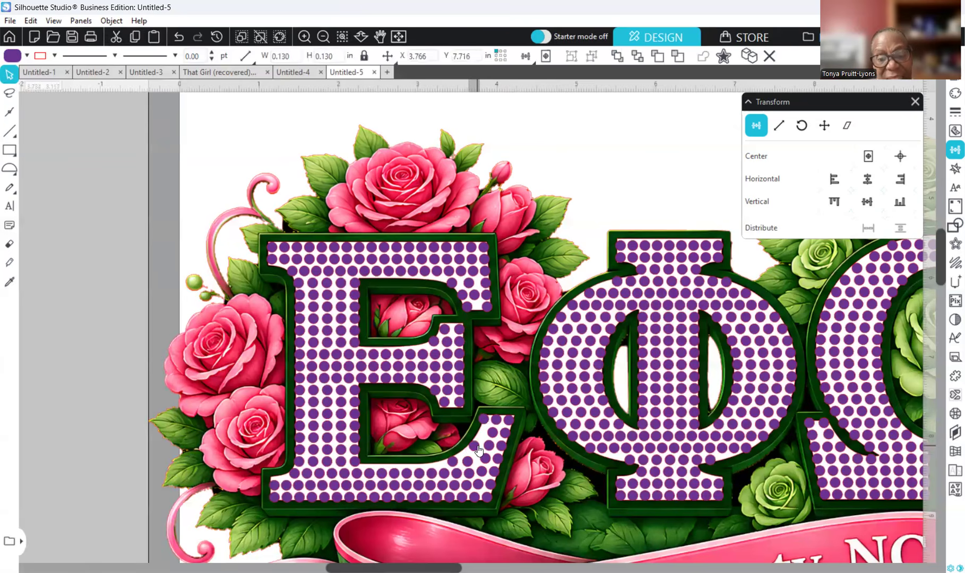
left_click(482, 436)
left_click(476, 449)
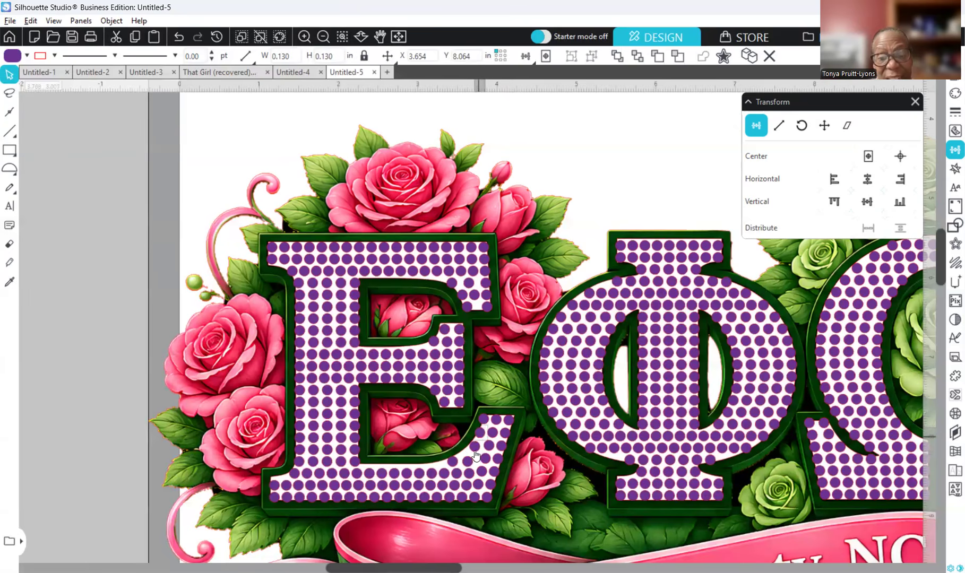
Settle the next stones farther down the inner curved edge of the E's lower arm to even out their spacing
left_click_drag(477, 451, 467, 464)
key("ctrl+z")
left_click(457, 461)
left_click(460, 464)
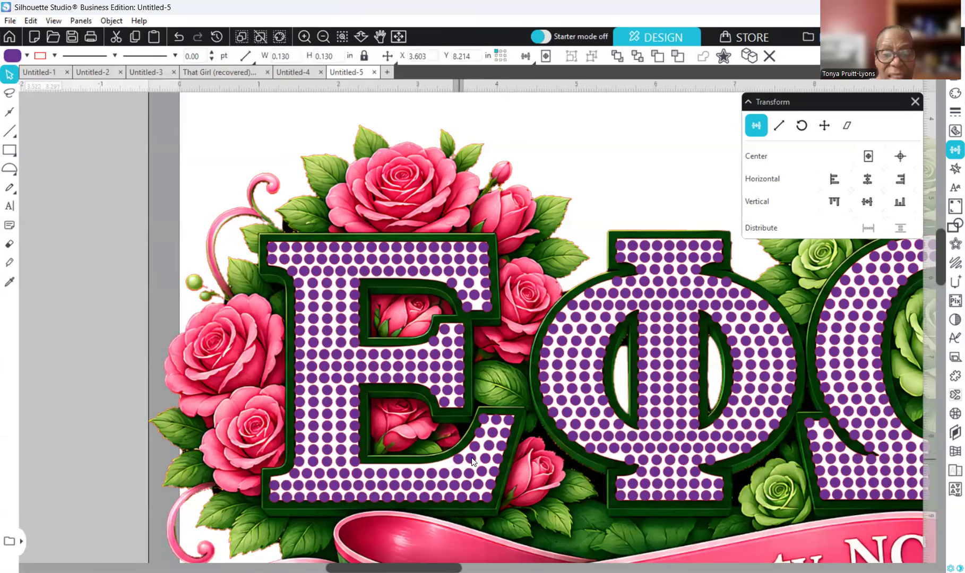
left_click(473, 464)
left_click(472, 461)
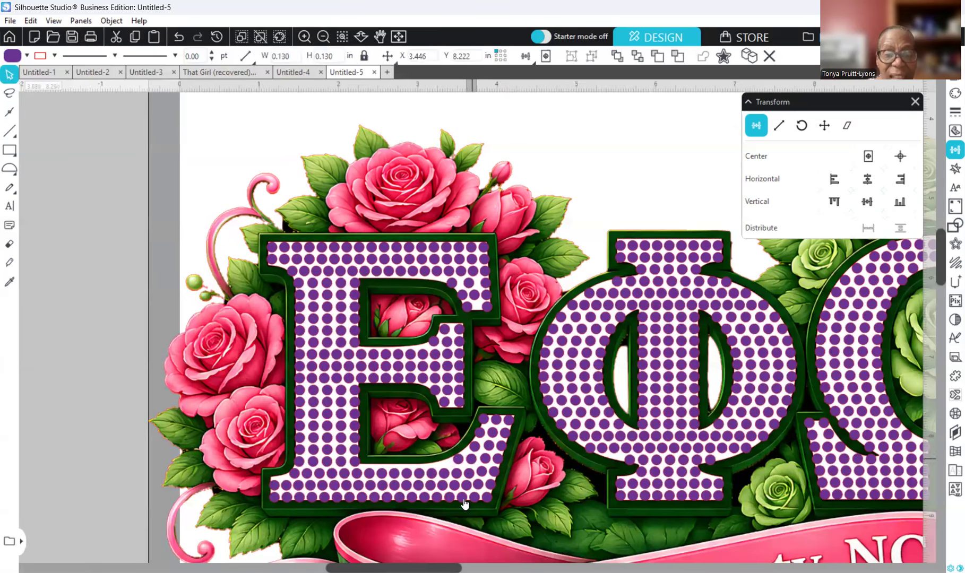
Distribute the third slanted column of stones in the E's lower arm evenly and deselect it
left_click(464, 501)
left_click(466, 486, "shift")
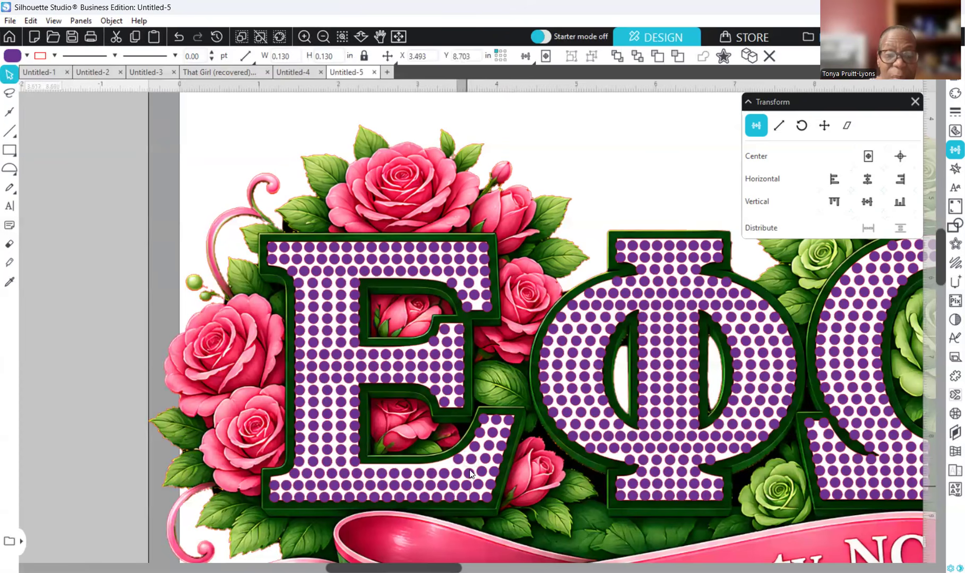
left_click(474, 447, "shift")
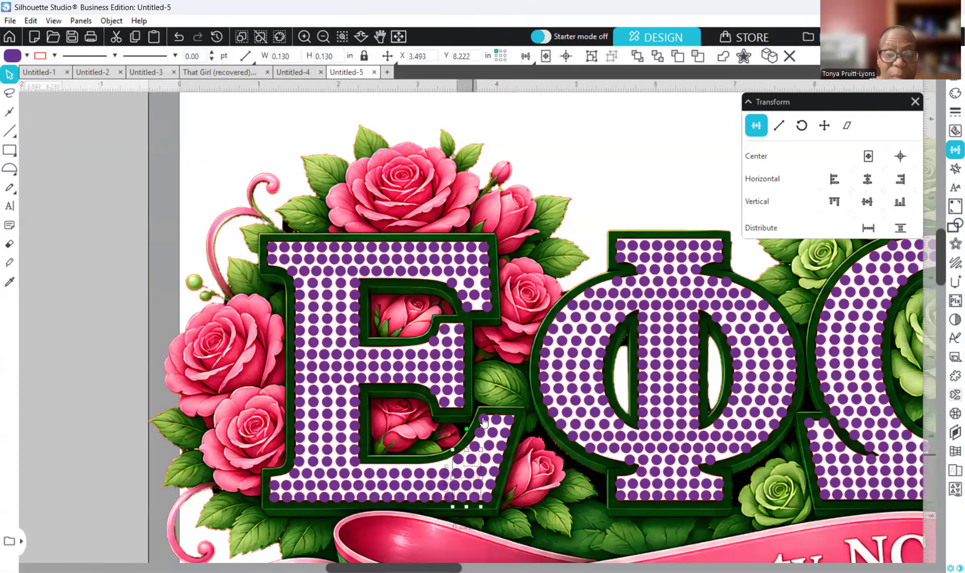
left_click(484, 422, "shift")
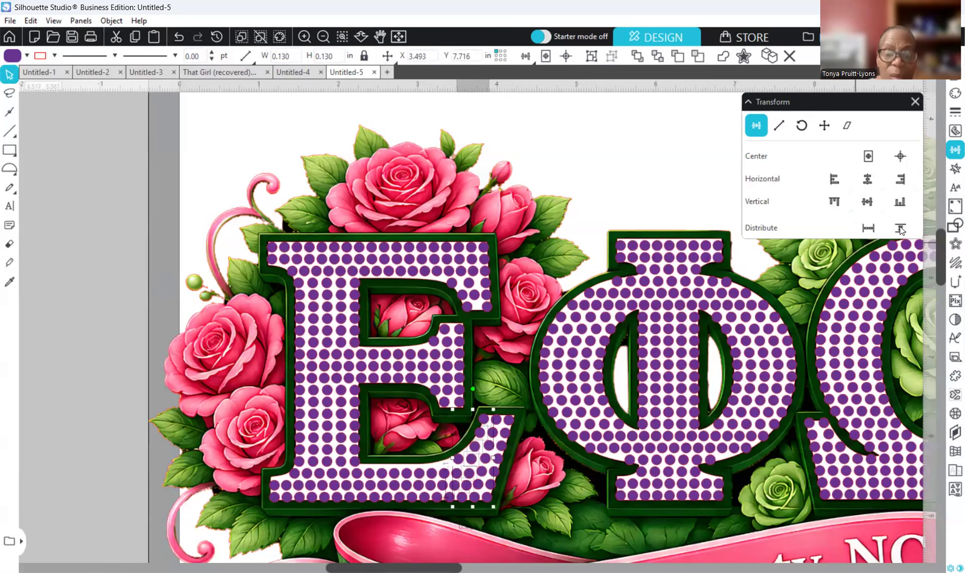
left_click(870, 229)
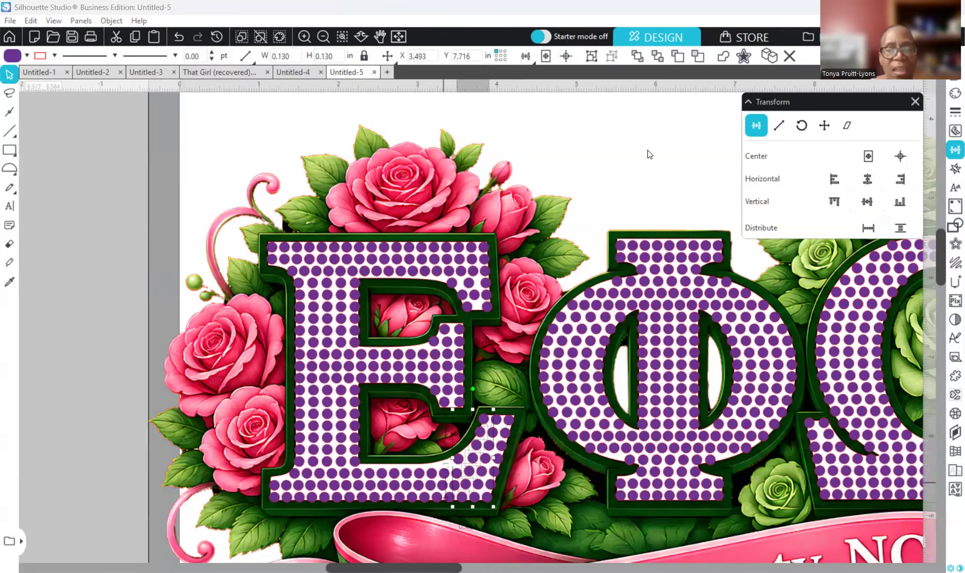
left_click(457, 469)
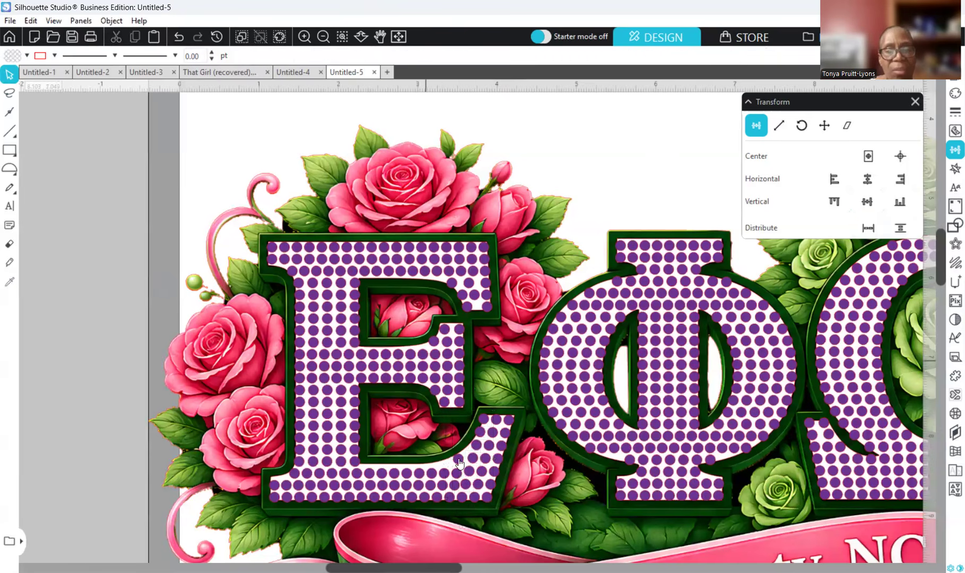
Adjust the stone at the base of the E's lower arm curve and delete the extra stone tried beside it
left_click(461, 465)
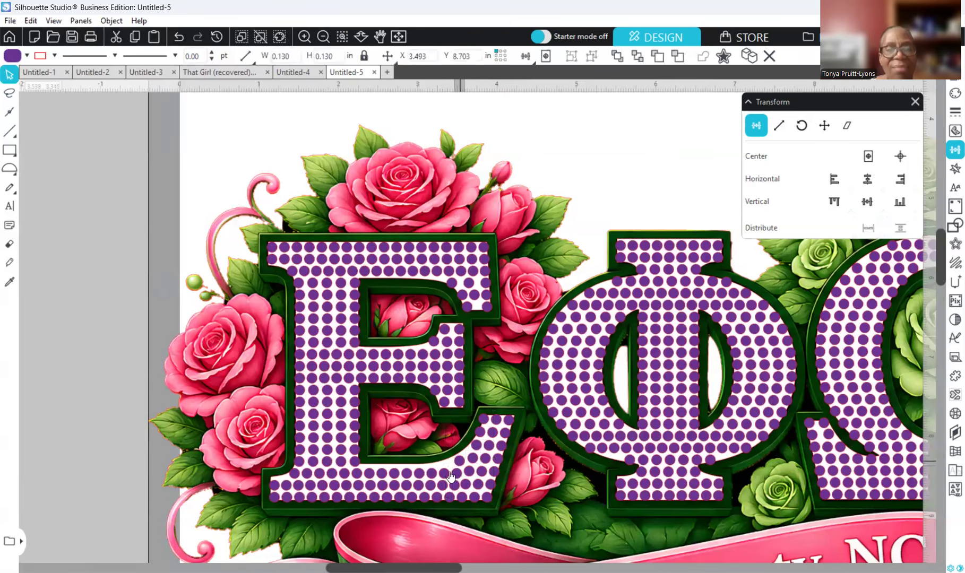
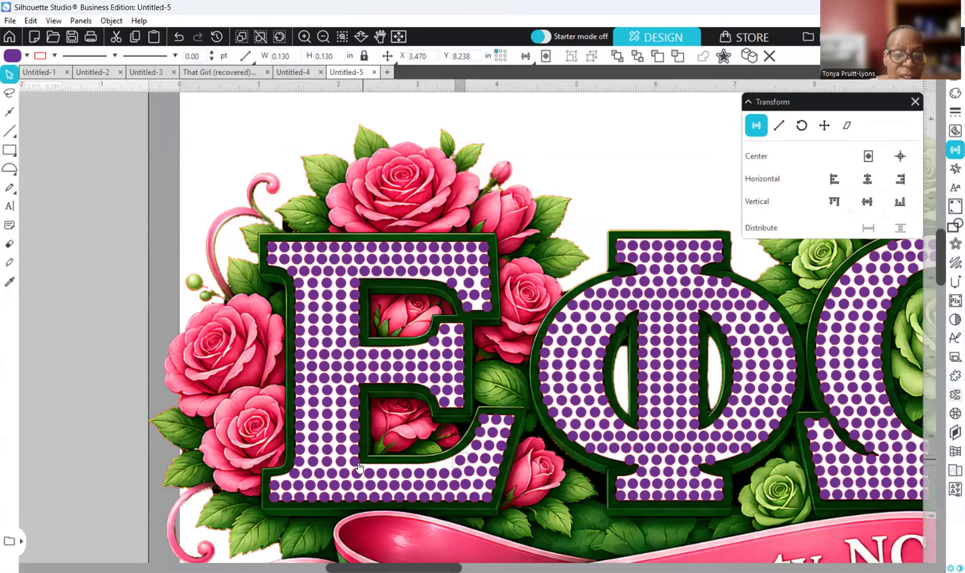
left_click_drag(354, 462, 451, 464)
left_click(462, 473)
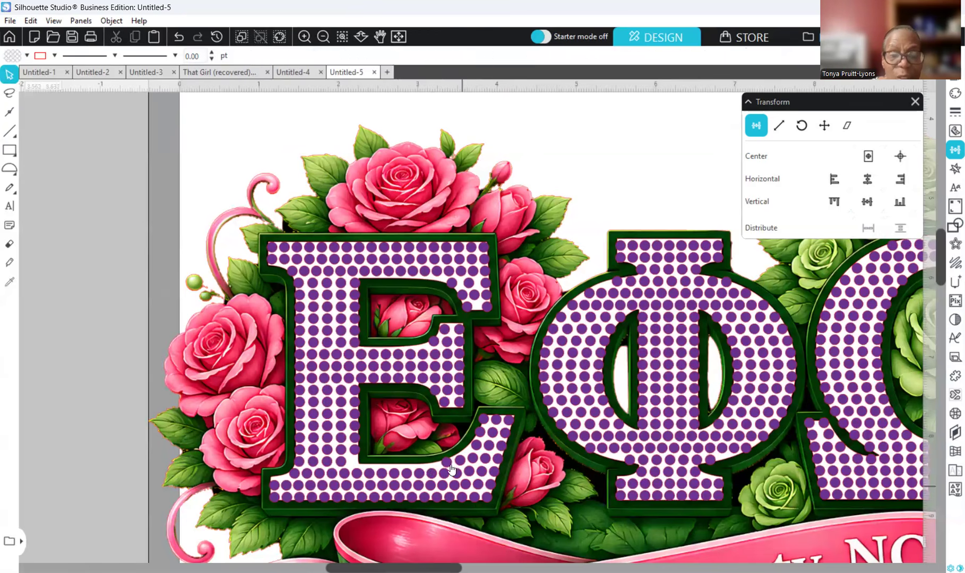
left_click(451, 467)
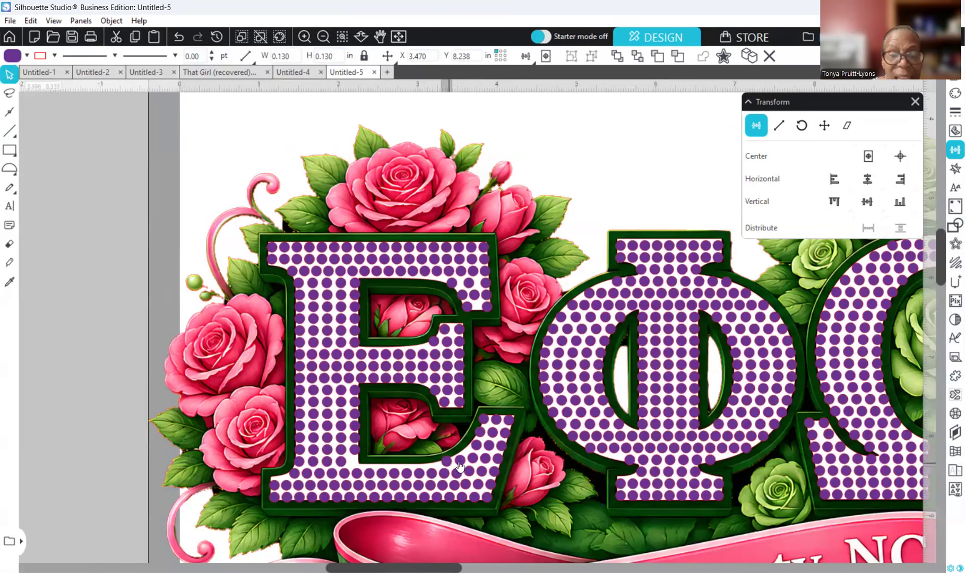
left_click(451, 467)
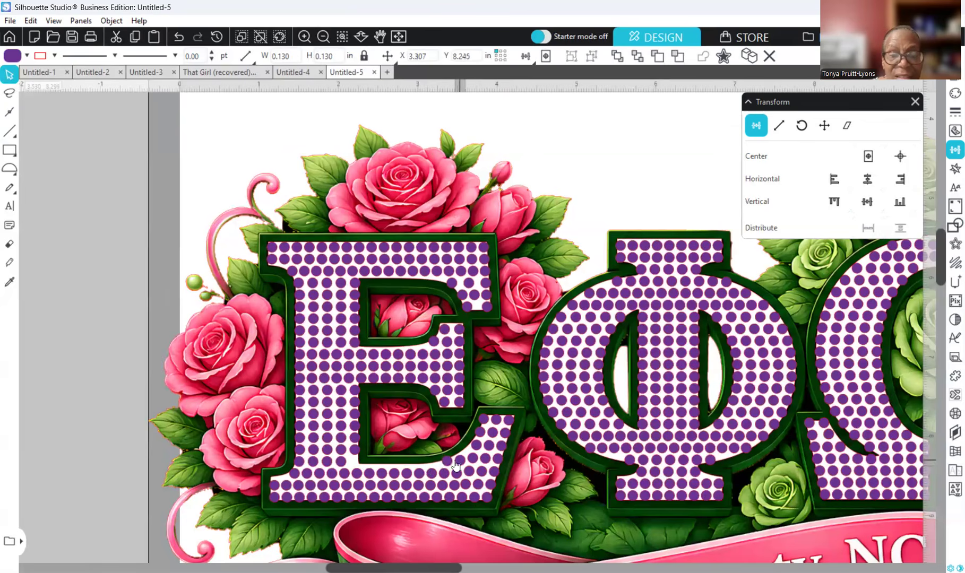
left_click(450, 463)
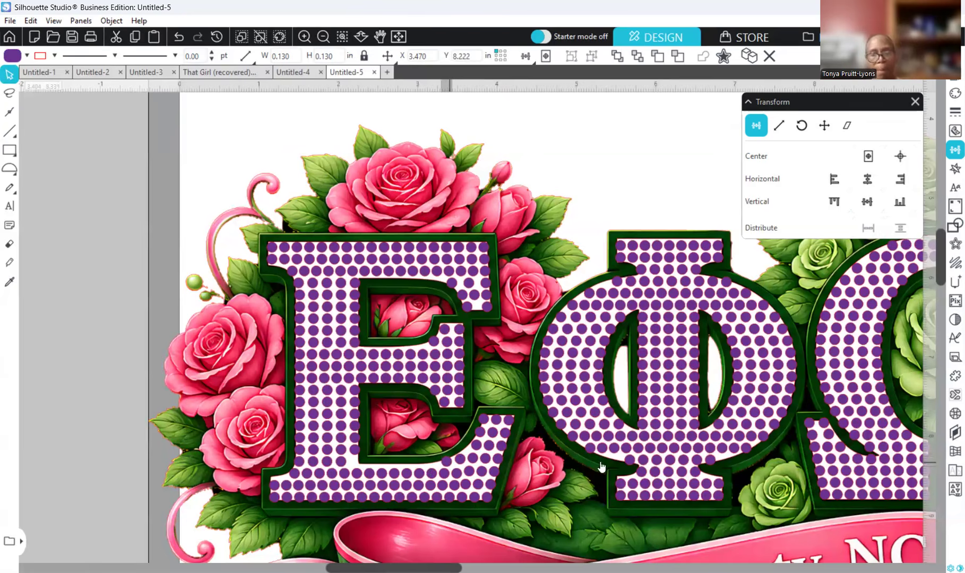
left_click(447, 462)
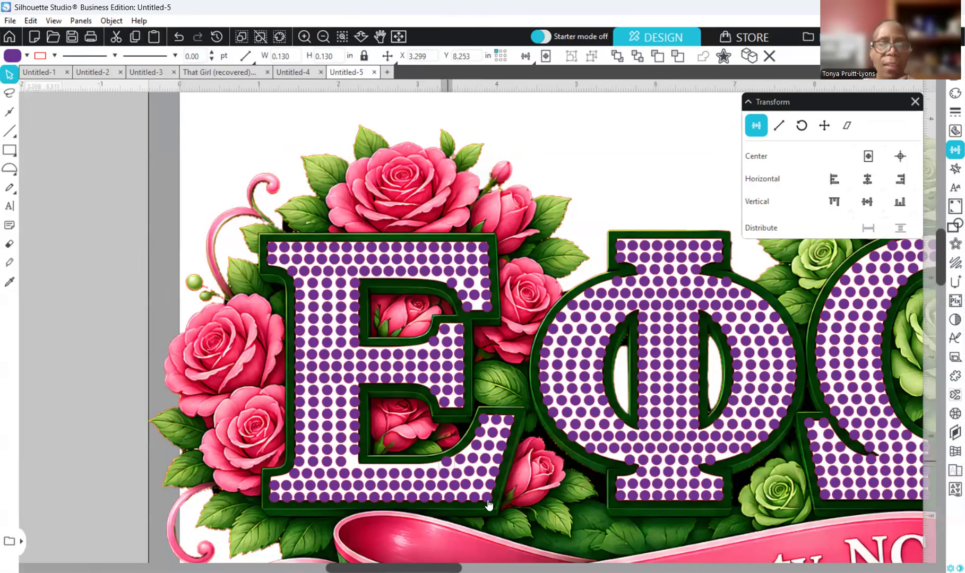
key("Delete")
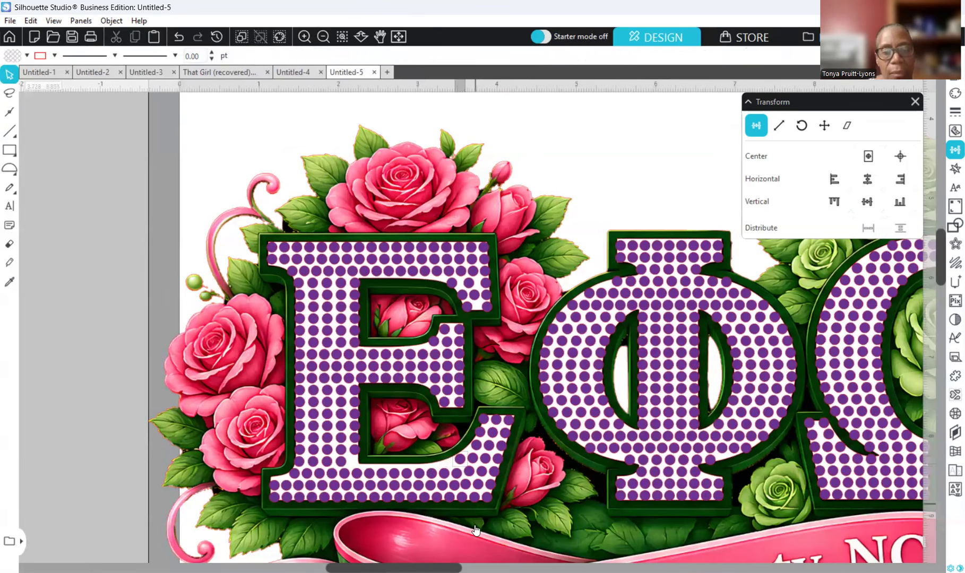
Distribute the fourth slanted column of stones in the E's lower arm, from the curve's base to the bottom row
left_click(457, 499)
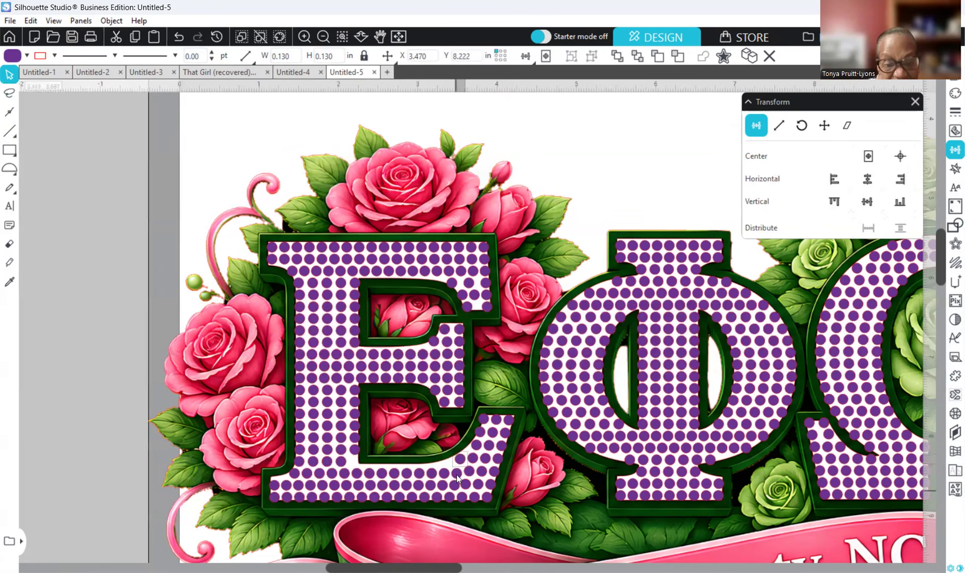
left_click(457, 475)
left_click(461, 460)
left_click(455, 474, "shift")
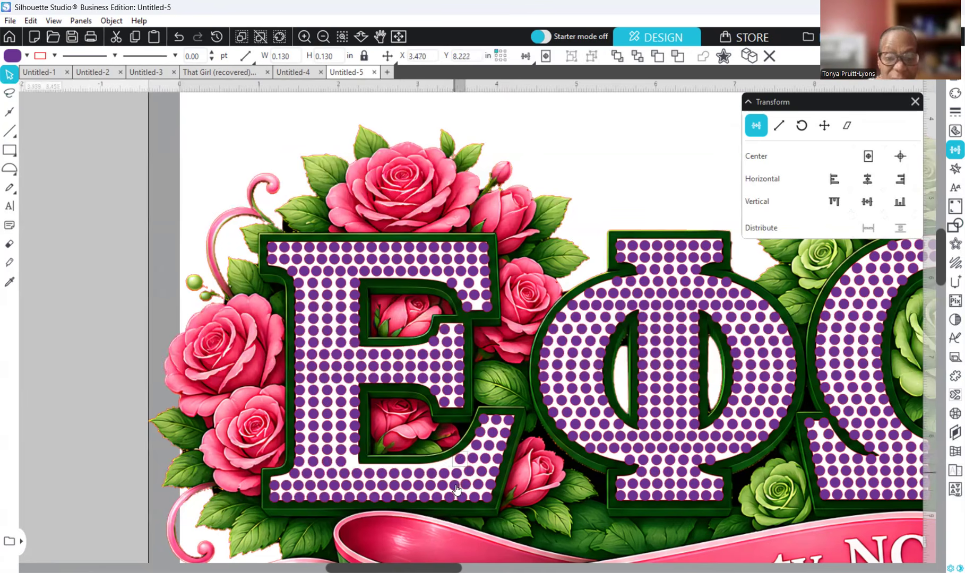
left_click(454, 485, "shift")
left_click(450, 497, "shift")
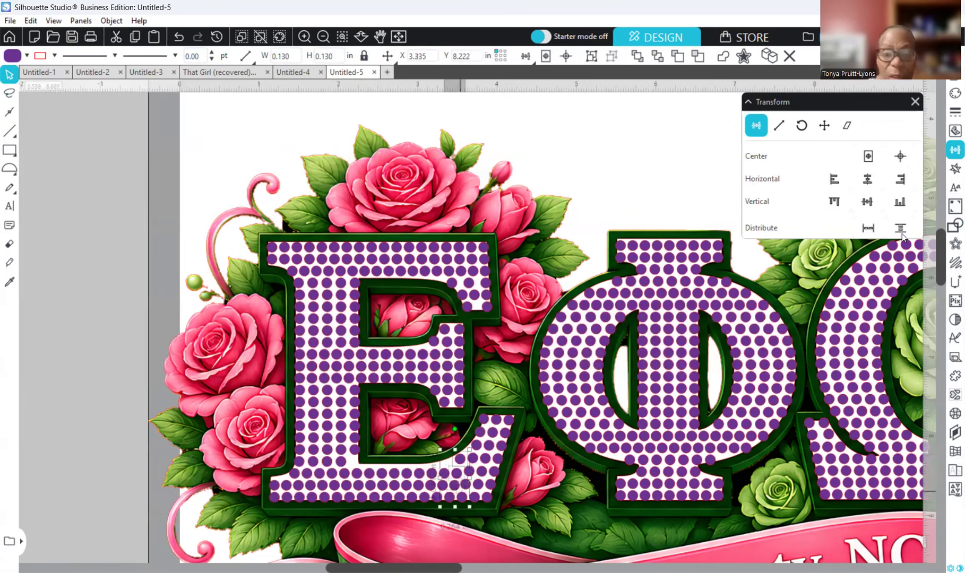
left_click(865, 229)
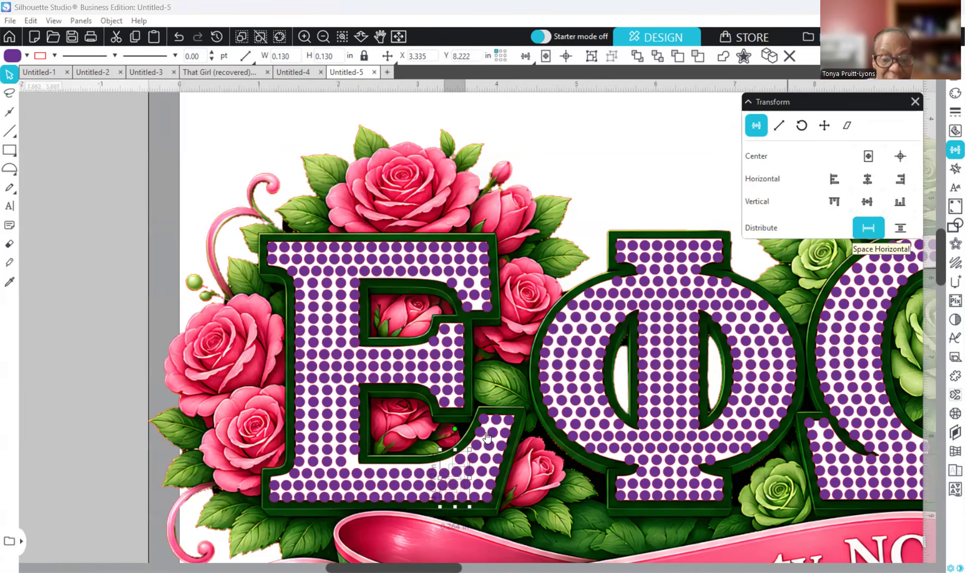
Nudge the selected stones in the upper row of the E's lower arm up toward its inner edge
left_click(449, 472)
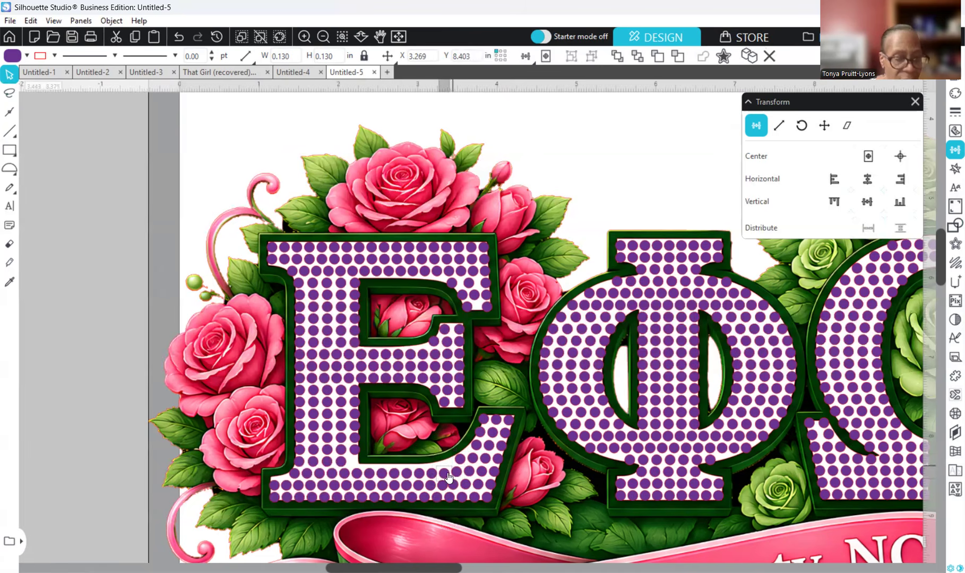
left_click(432, 474, "shift")
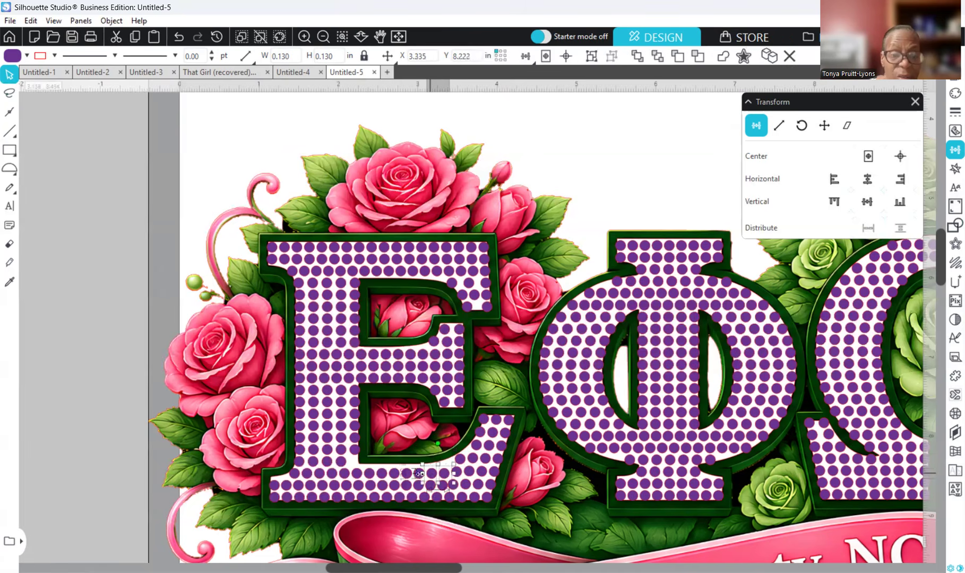
left_click(397, 479, "shift")
left_click(383, 477, "shift")
left_click(370, 477, "shift")
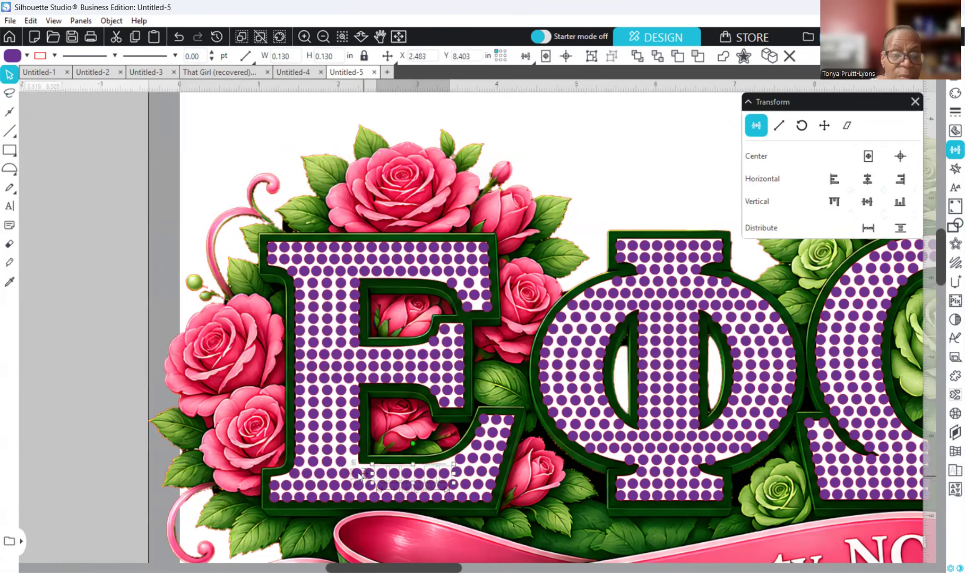
left_click(359, 473, "shift")
left_click(345, 473, "shift")
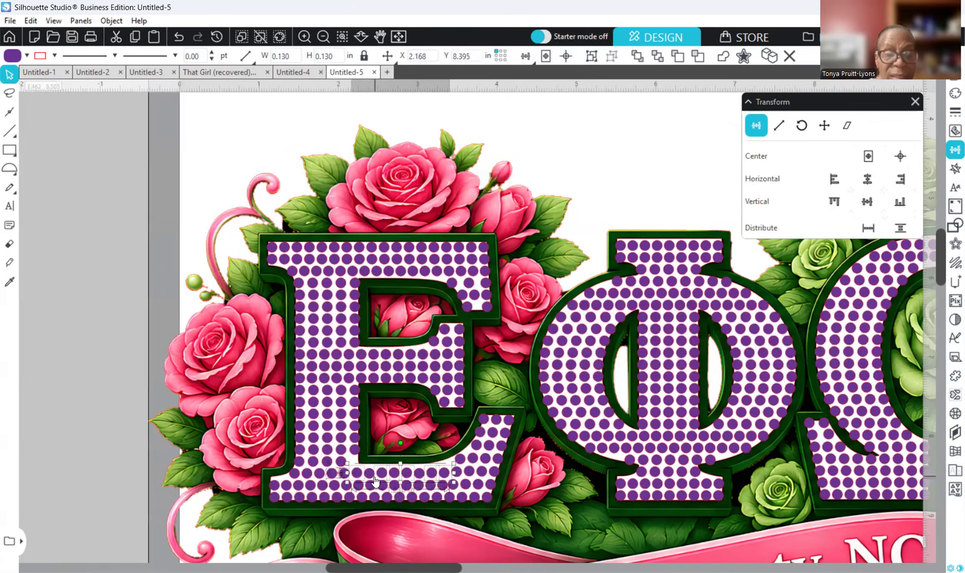
key("Up")
key("Up")
key("Up")
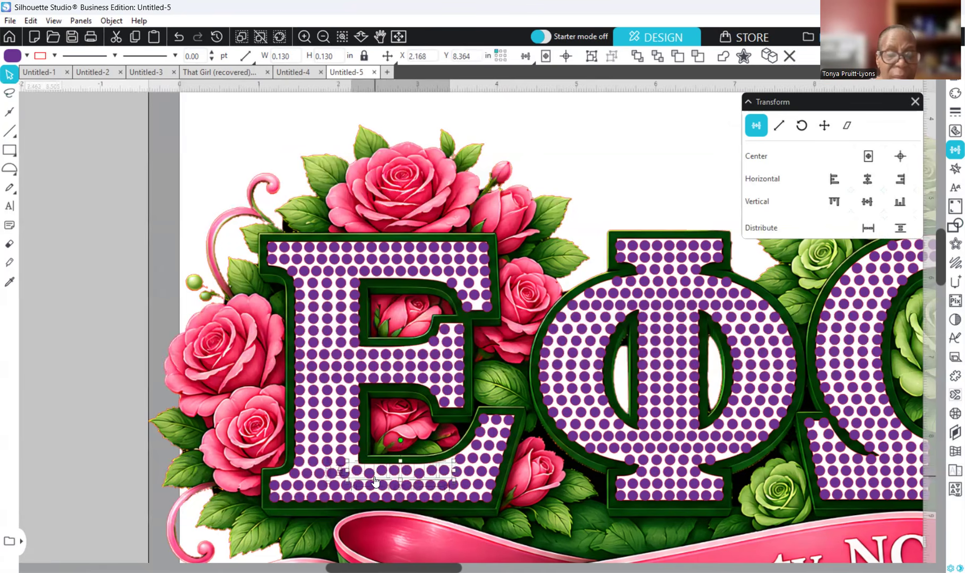
key("Up")
Nudge a stone missed from the selection up into line with the upper row of the E's lower arm
left_click(423, 480)
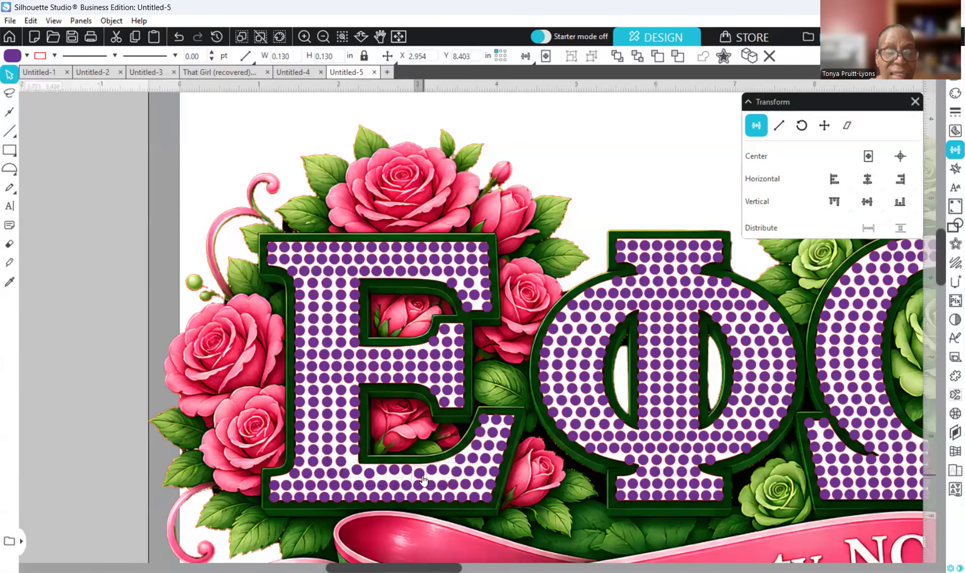
key("Up")
key("Up")
key("Up")
key("Up")
left_click(369, 475)
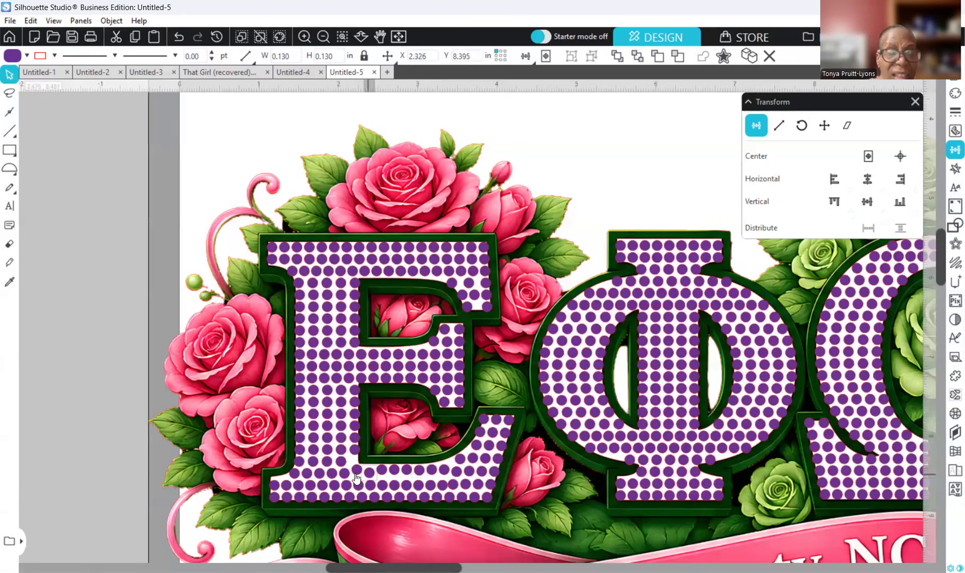
Nudge the upper row's end stone up slightly and distribute its three-stone column in the E's lower arm evenly
left_click(447, 468)
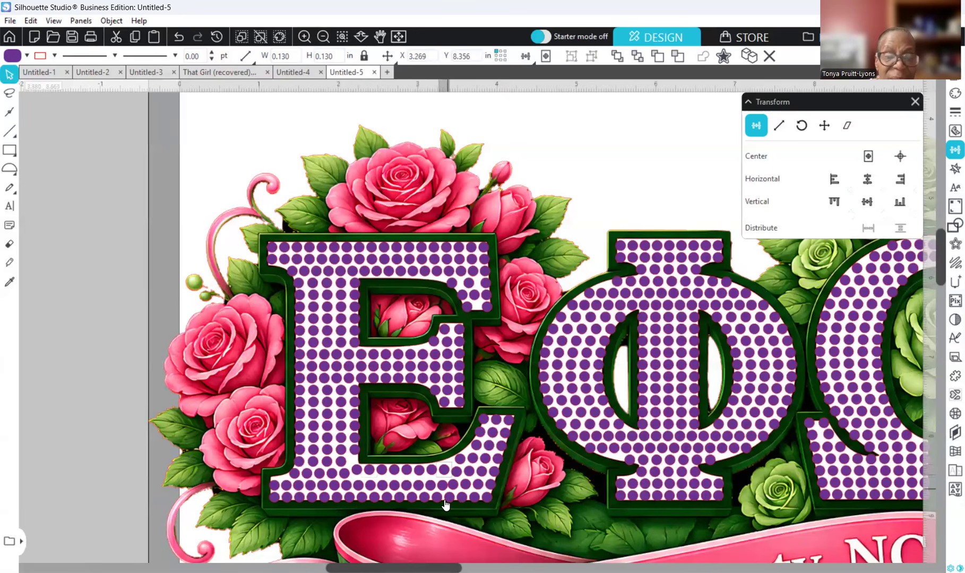
key("Up")
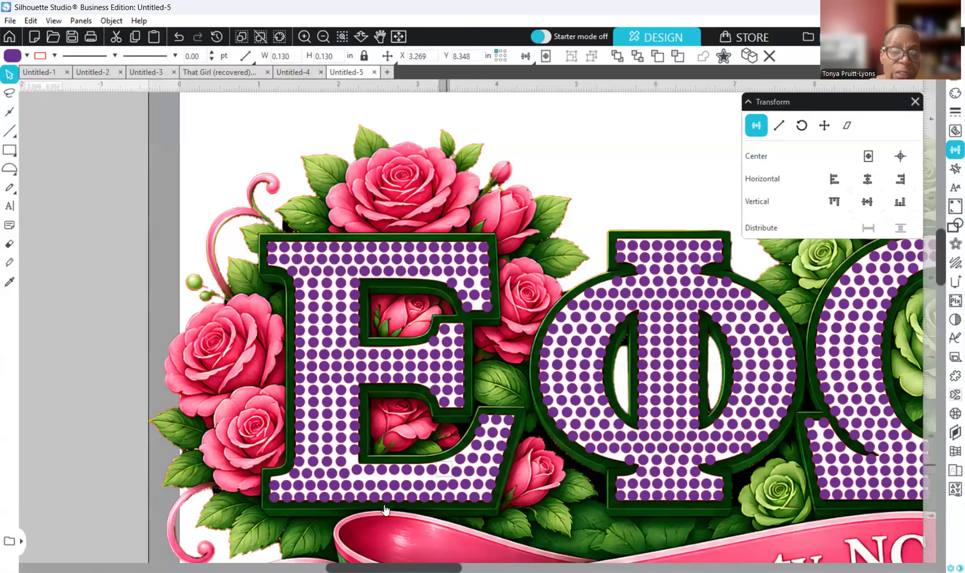
left_click(442, 485, "shift")
left_click(437, 497, "shift")
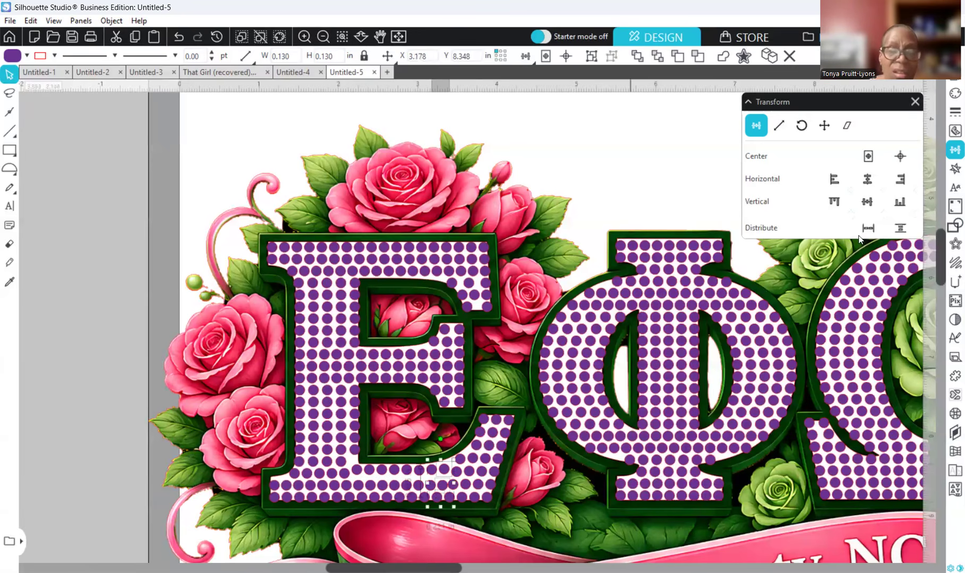
left_click(868, 228)
Space the next two slanted three-stone columns in the E's lower arm evenly from top to bottom
left_click(434, 470)
left_click(428, 485, "shift")
left_click(424, 498, "shift")
left_click(900, 229)
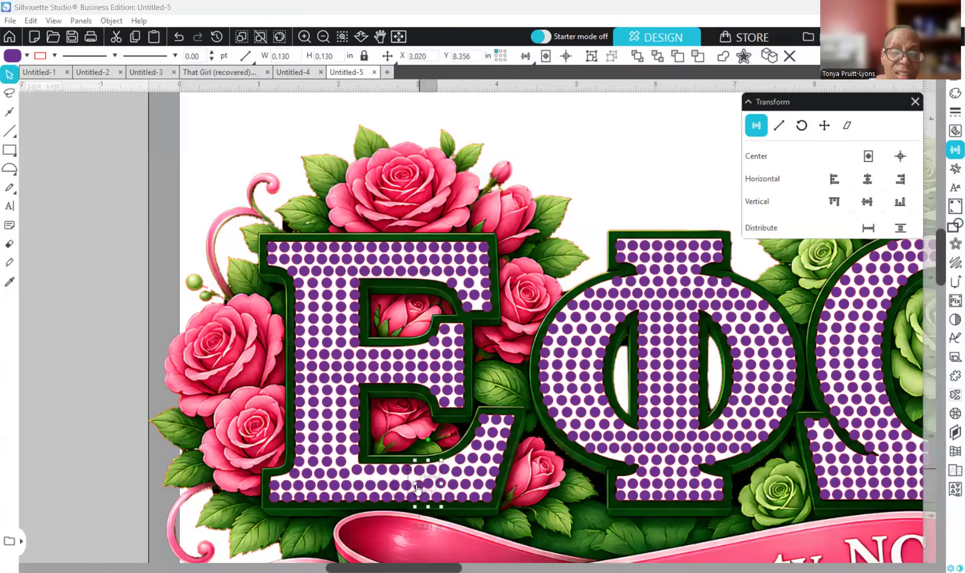
left_click(898, 227)
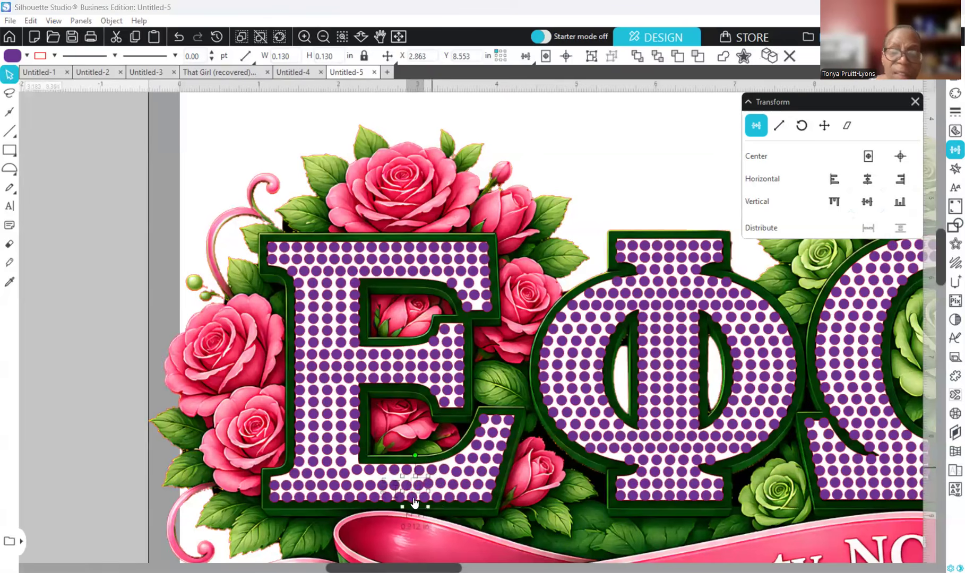
left_click(418, 470, "shift")
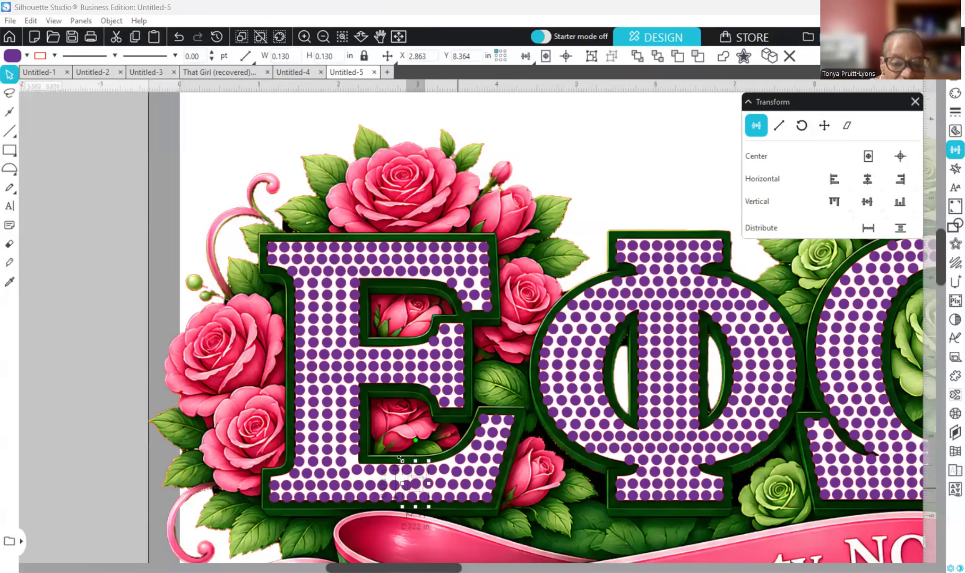
left_click(481, 483)
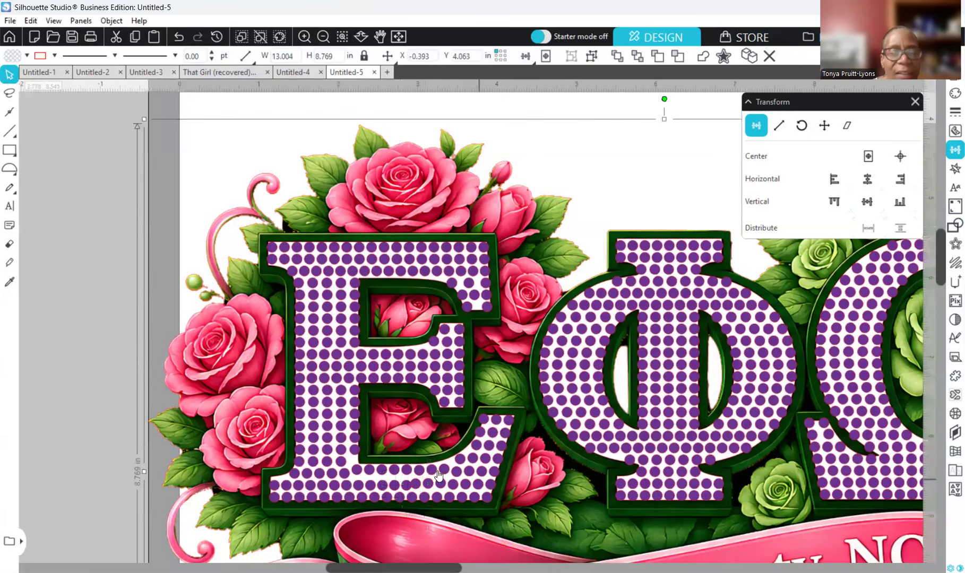
Nudge the upper row of stones beneath the E's lower opening down slightly, including the stone at the inner corner
left_click(360, 471)
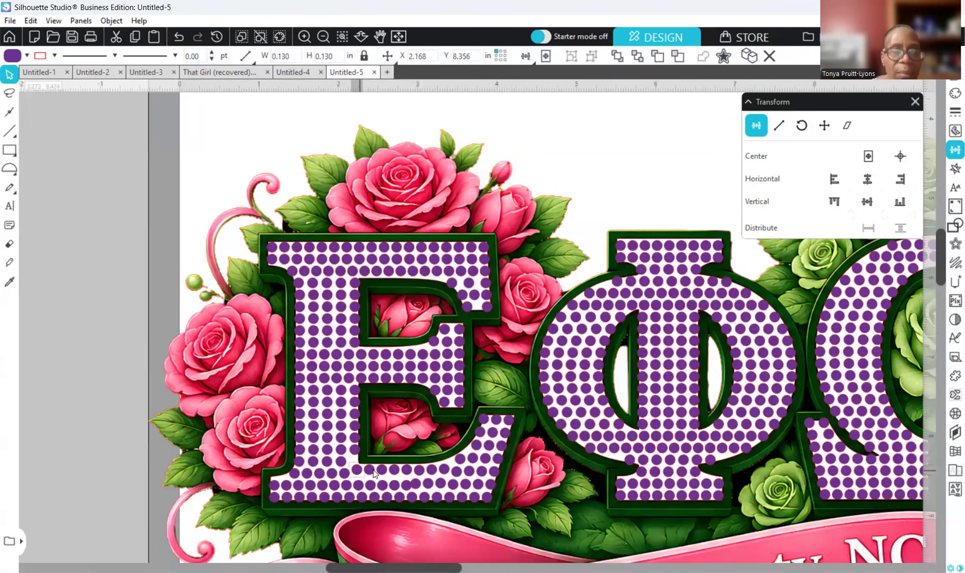
left_click_drag(410, 477, 445, 476)
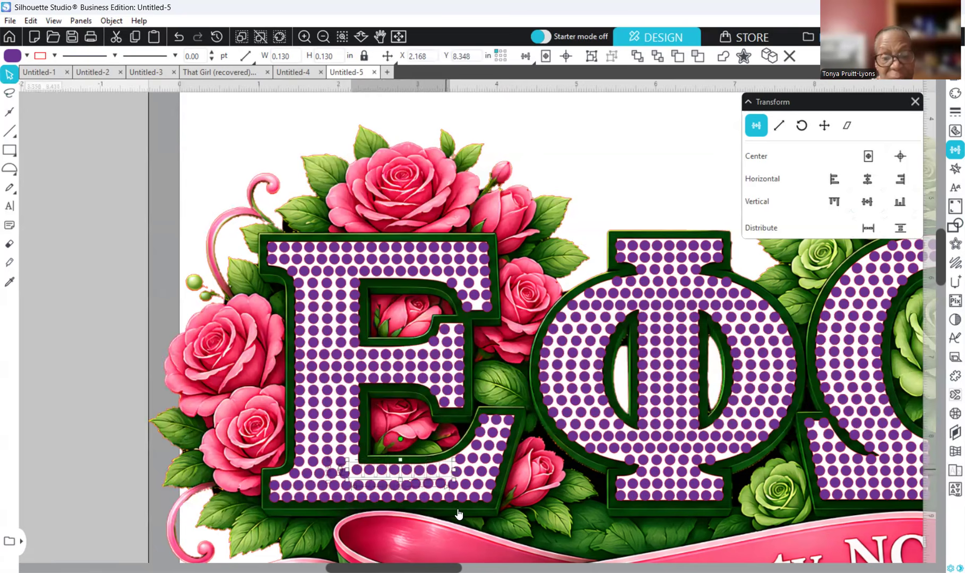
key("Down")
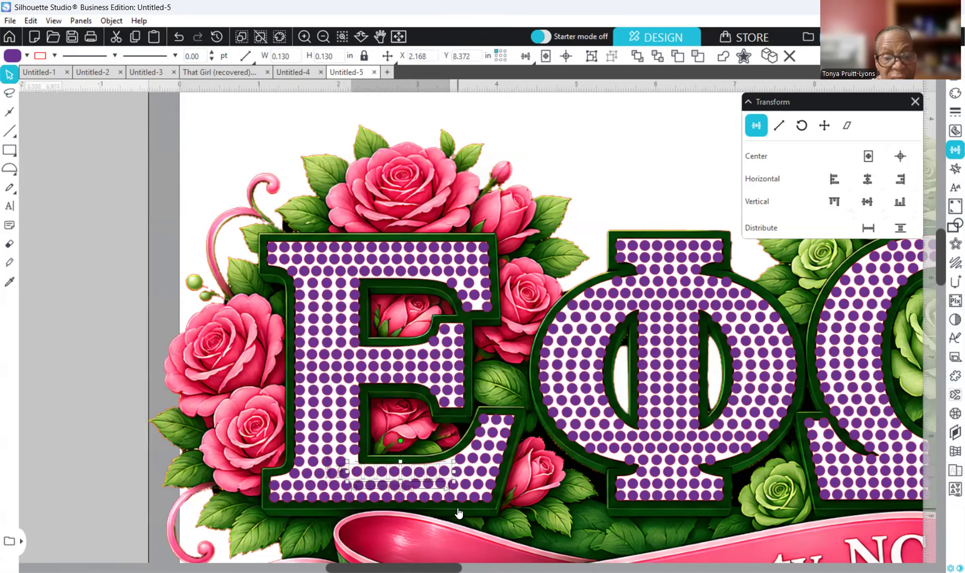
key("Down")
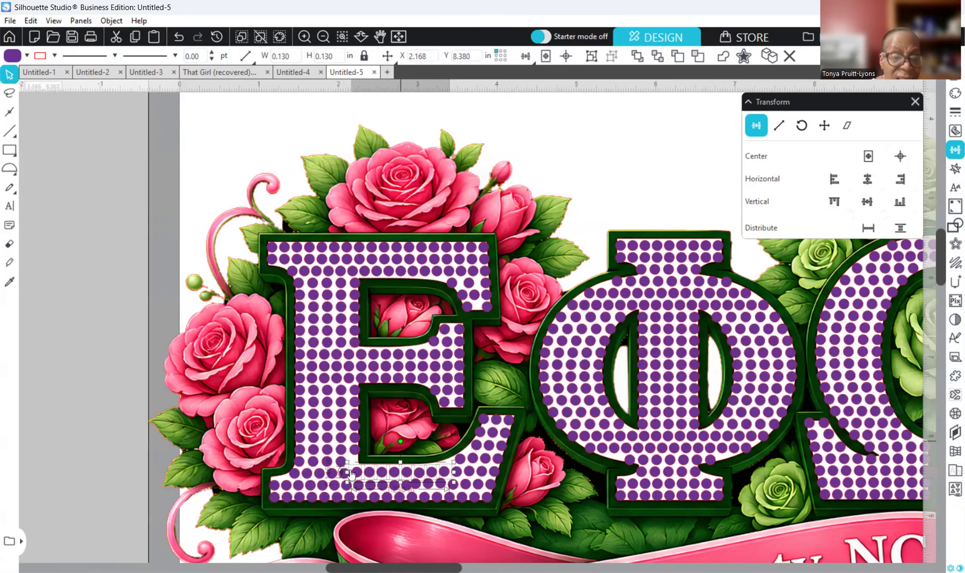
left_click(397, 450)
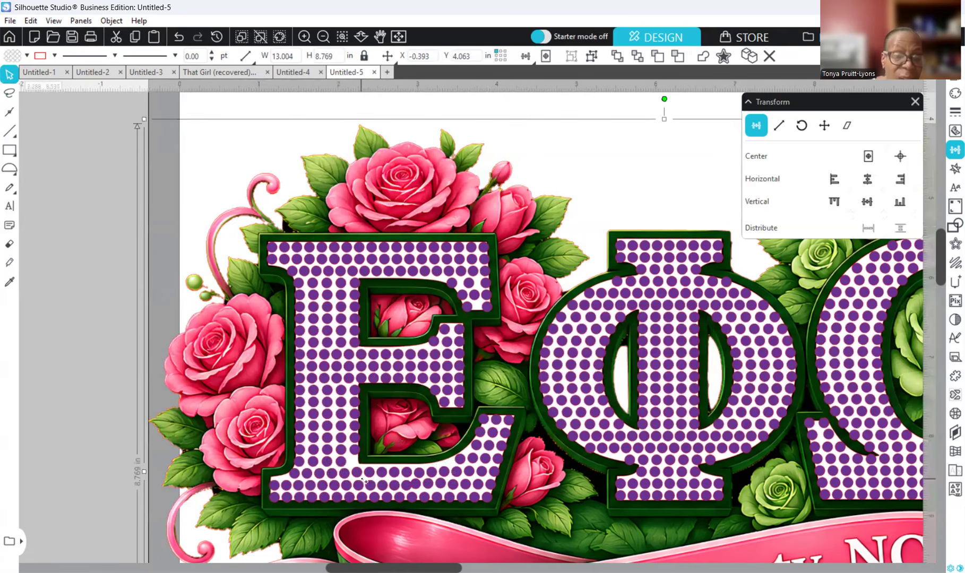
left_click(352, 466)
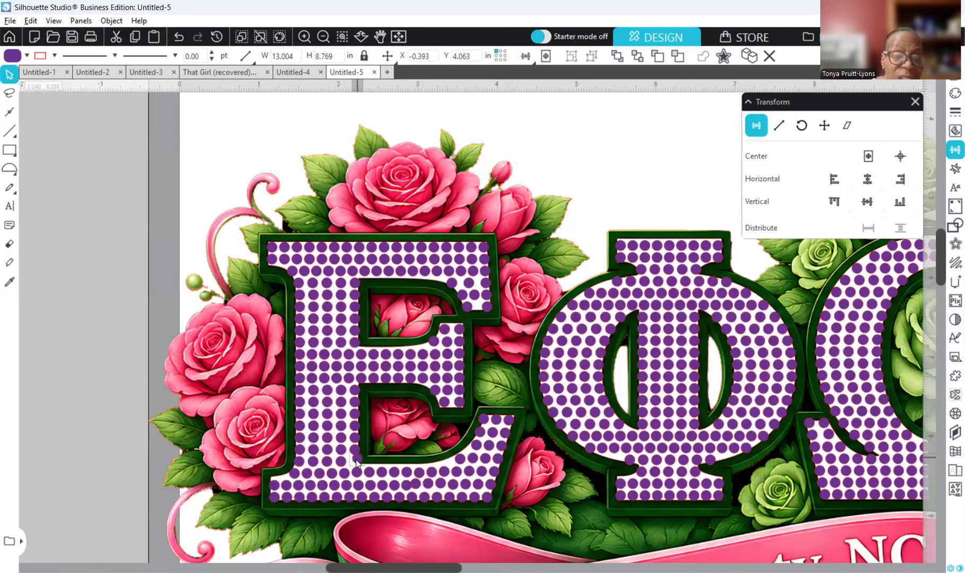
left_click(360, 482)
left_click(359, 476)
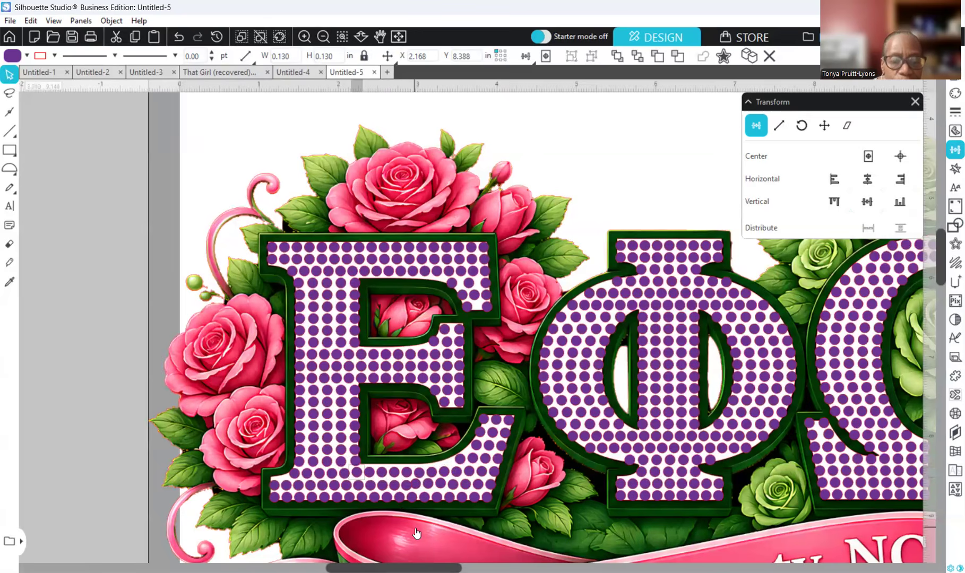
Select the middle row of stones along the E's base and even it out with vertical centering and vertical spacing
left_click(275, 488)
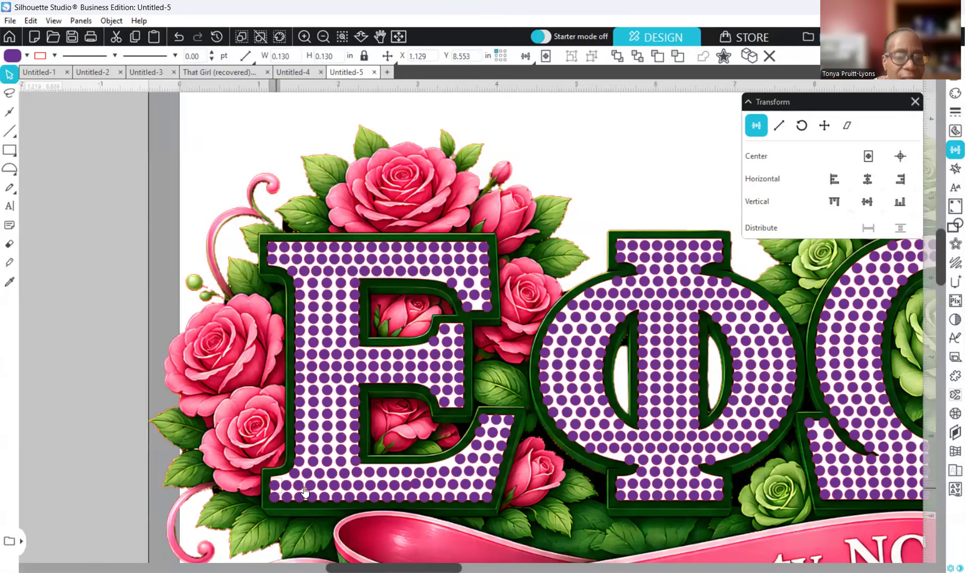
left_click(306, 490, "shift")
left_click(317, 486, "shift")
left_click(323, 491, "shift")
left_click(348, 492, "shift")
left_click(361, 485, "shift")
left_click(383, 486, "shift")
left_click(406, 486, "shift")
left_click(418, 485, "shift")
left_click(427, 485, "shift")
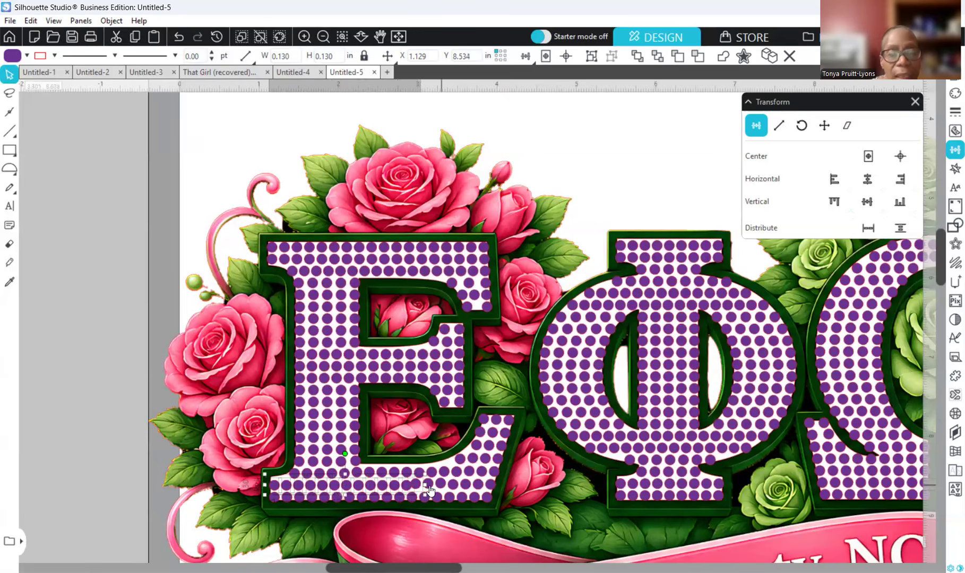
left_click(441, 486, "shift")
left_click(460, 484, "shift")
left_click(475, 485, "shift")
left_click(493, 490, "shift")
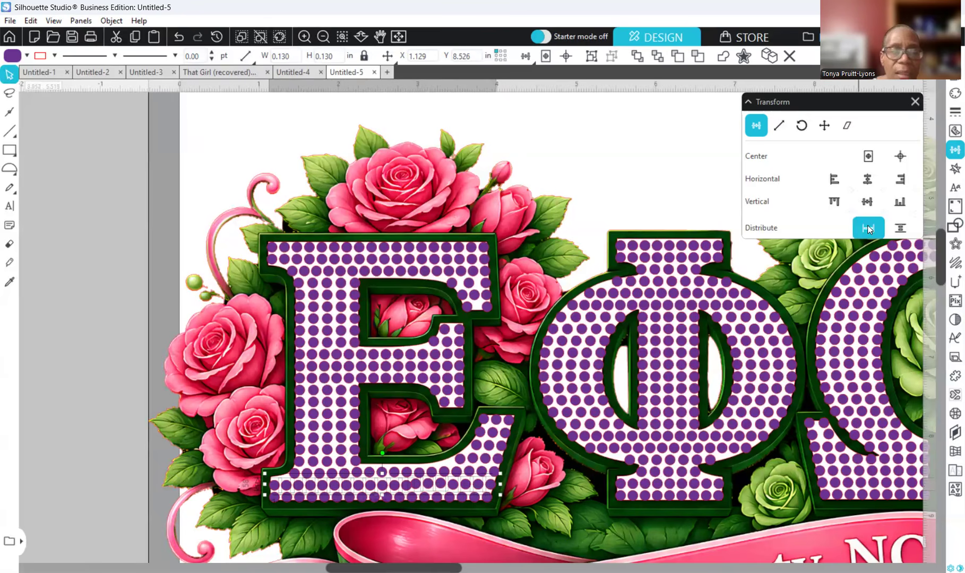
left_click(871, 200)
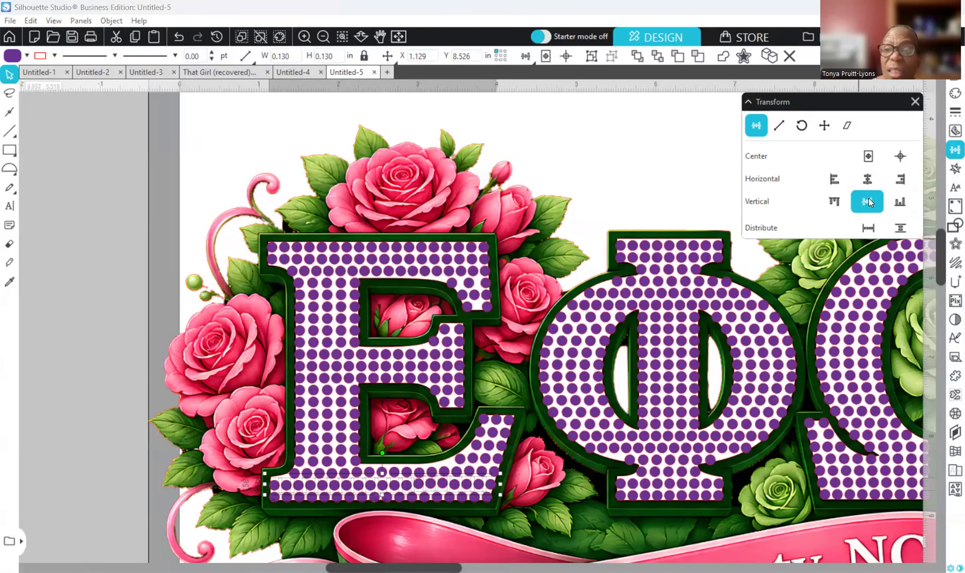
left_click(902, 229)
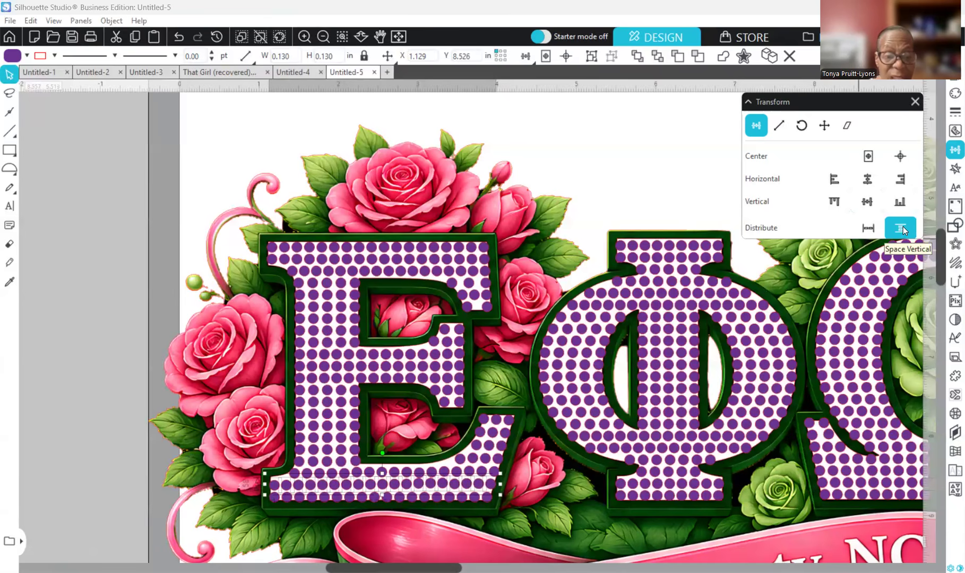
left_click(902, 229)
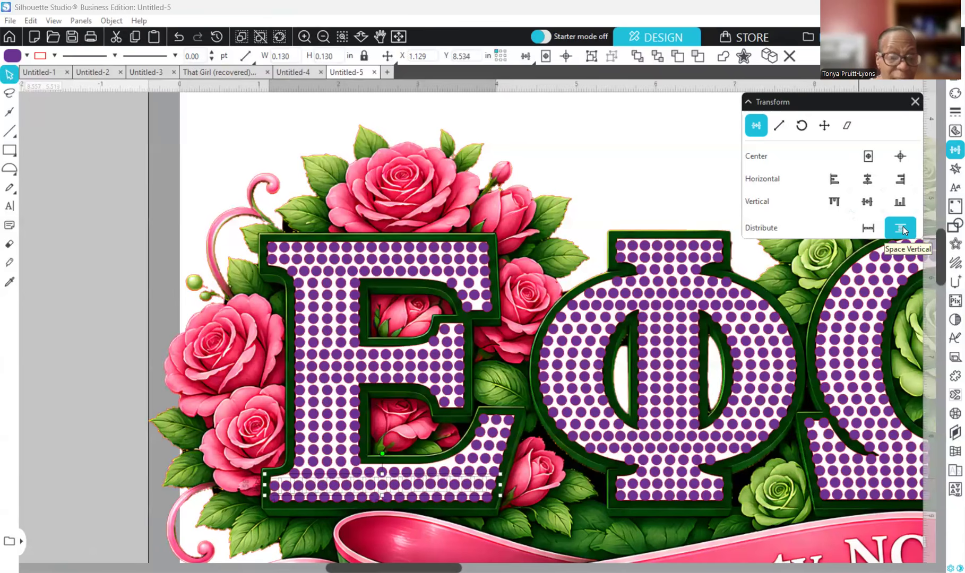
left_click(902, 229)
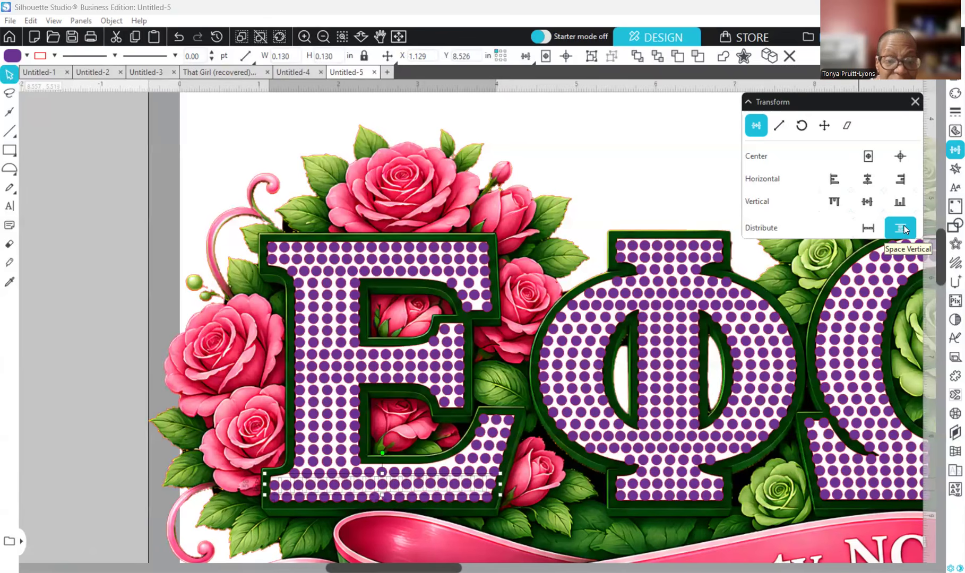
Select the upper row of stones across the E's base and distribute it both vertically and horizontally
left_click(311, 475)
left_click(333, 476, "shift")
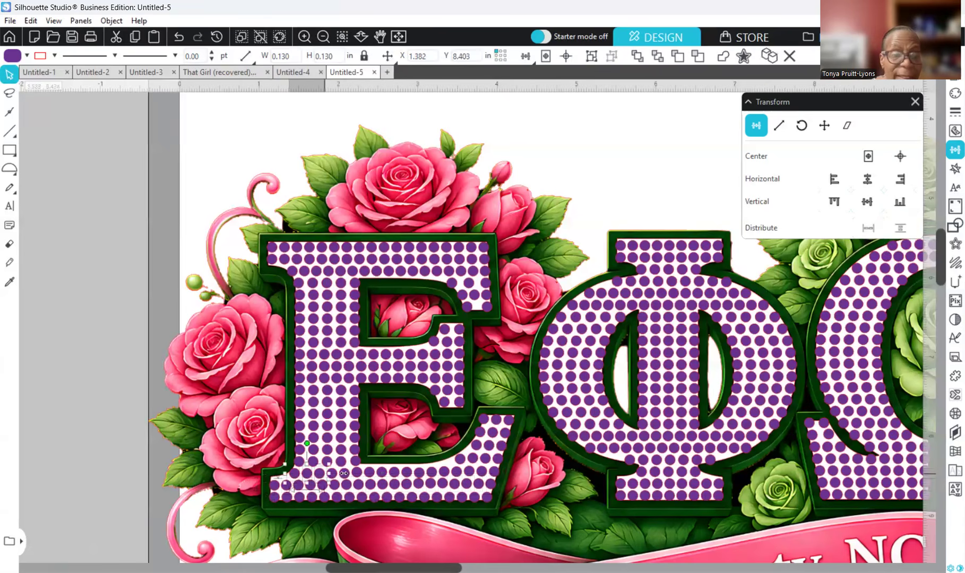
left_click(367, 473, "shift")
left_click(386, 473, "shift")
left_click(411, 474, "shift")
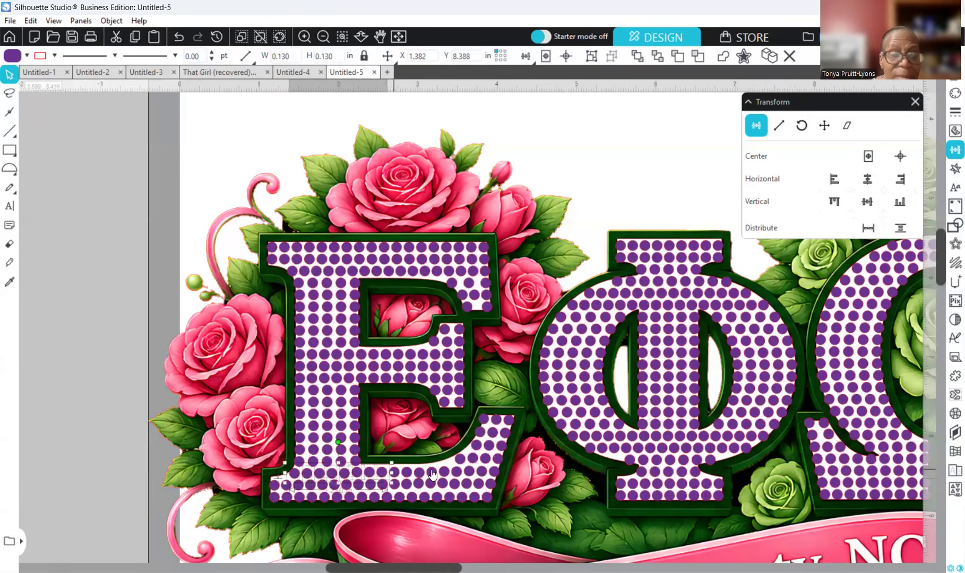
left_click(448, 473, "shift")
left_click(466, 474, "shift")
left_click(465, 471, "shift")
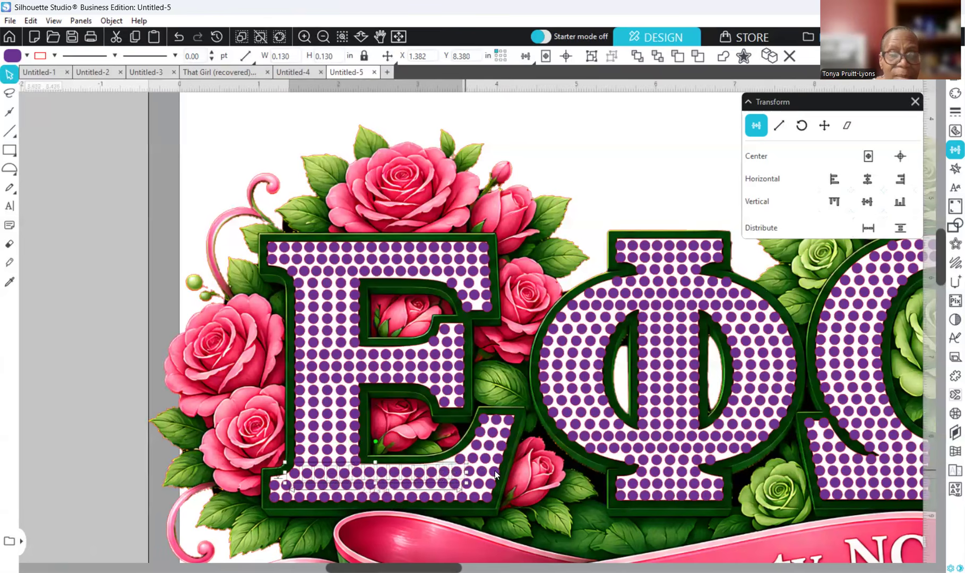
left_click(495, 471, "shift")
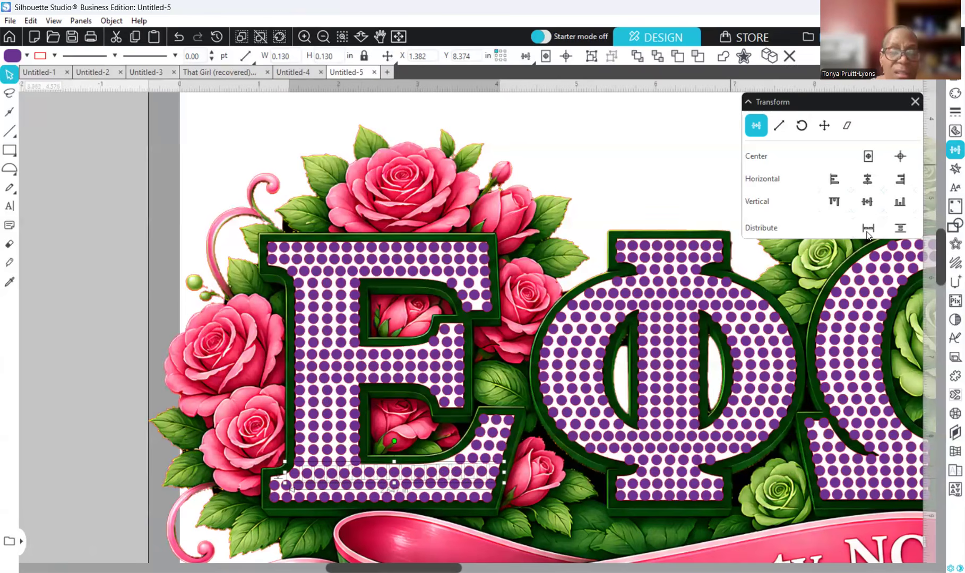
left_click(900, 230)
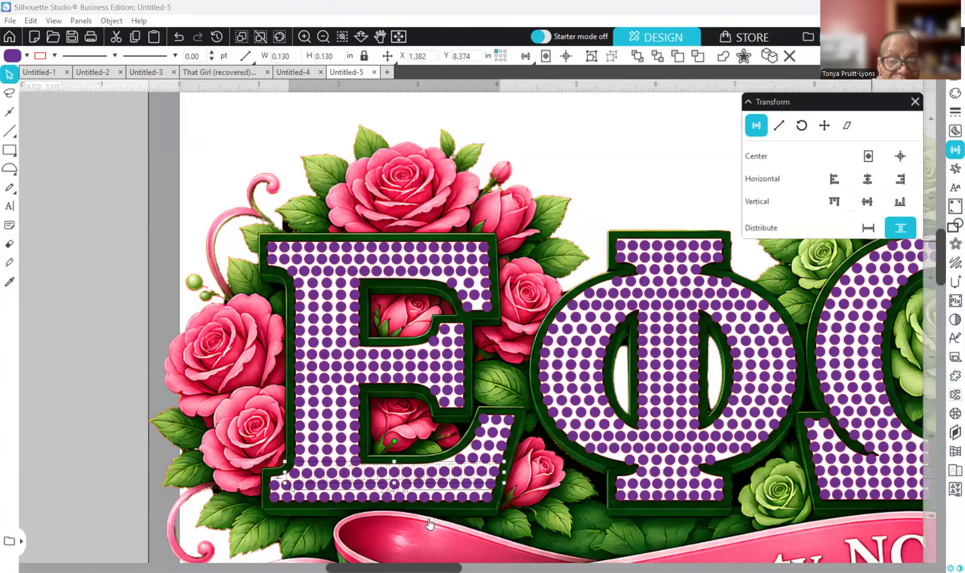
left_click(868, 228)
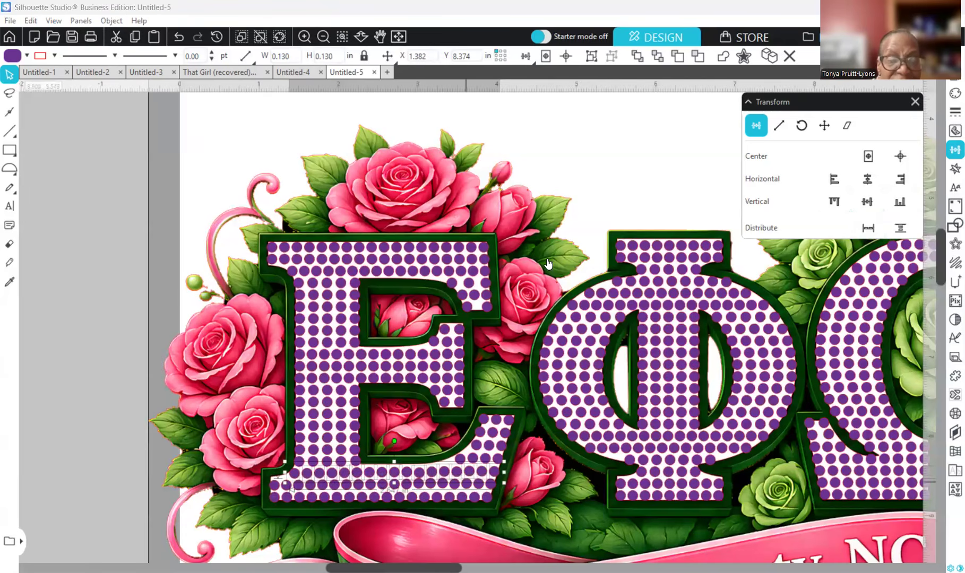
Nudge individual upper-row stones near the E's lower curve up slightly and undo the last change
left_click(423, 480)
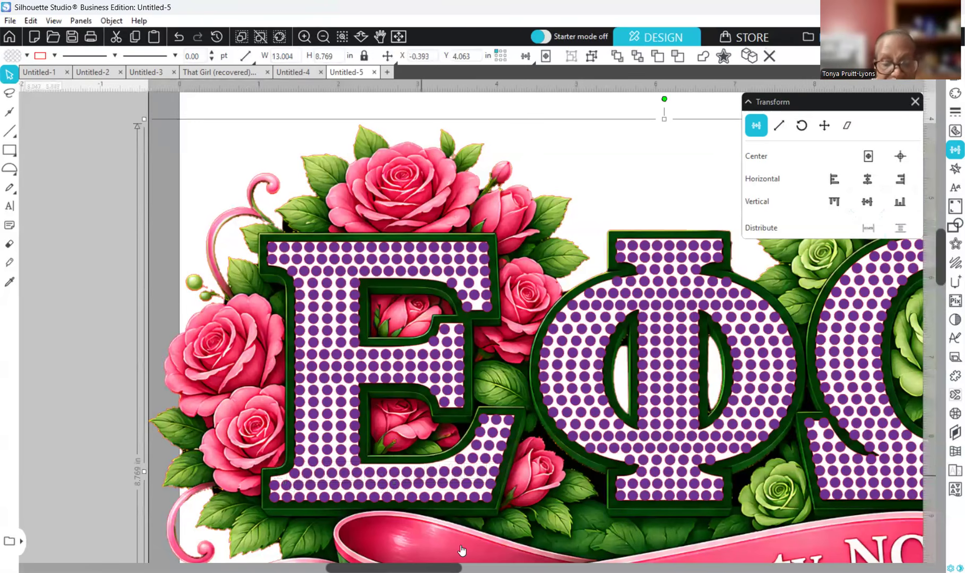
key("Up")
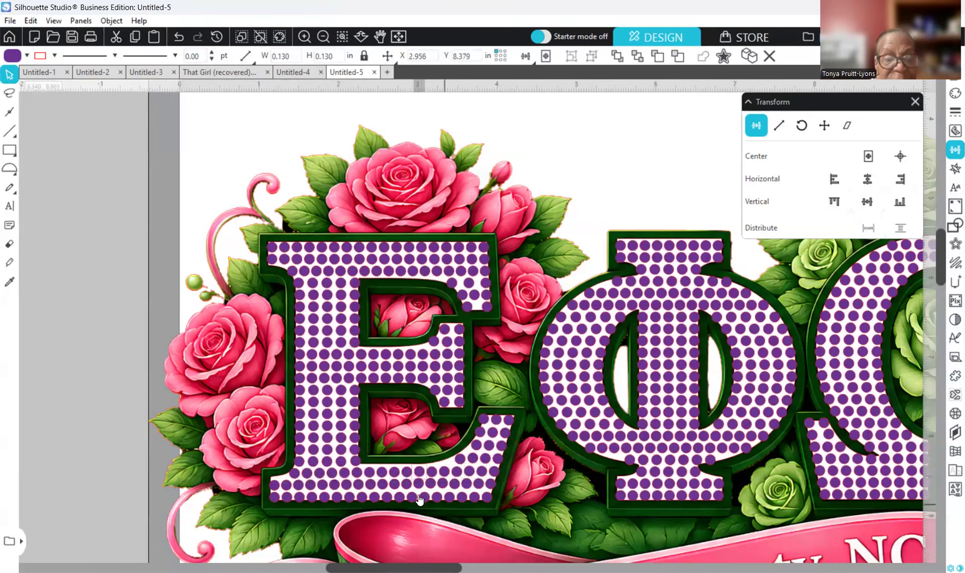
left_click(433, 474)
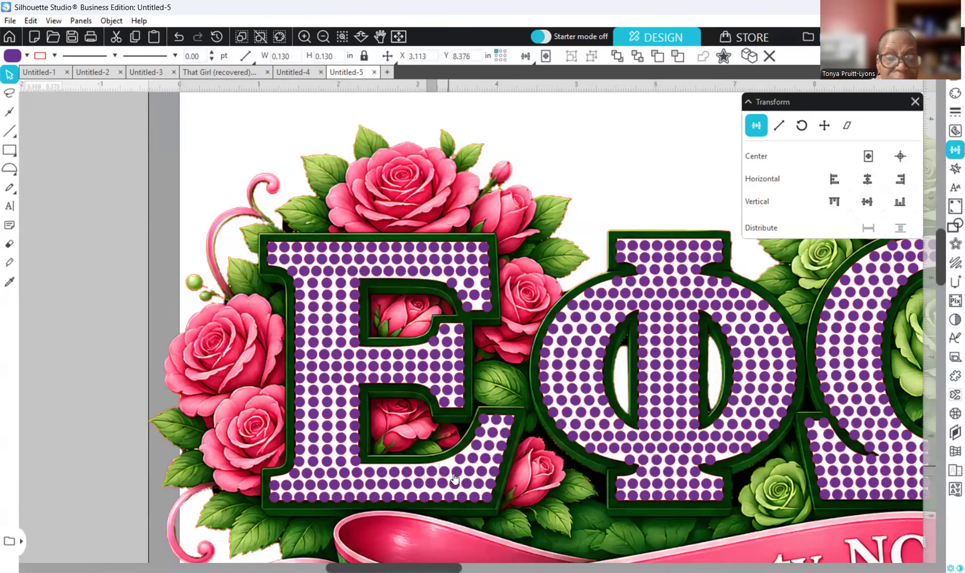
left_click(457, 474)
key("Up")
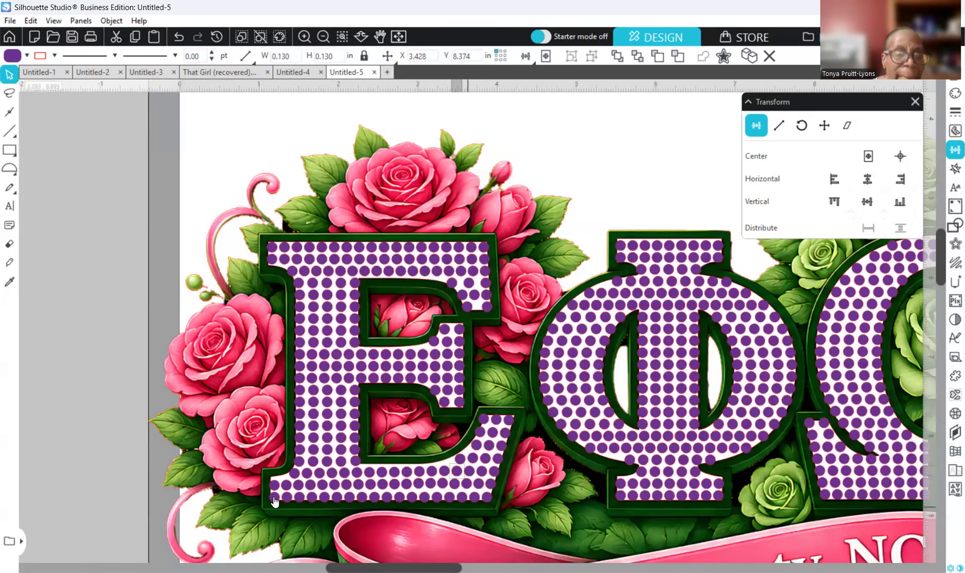
left_click(473, 499)
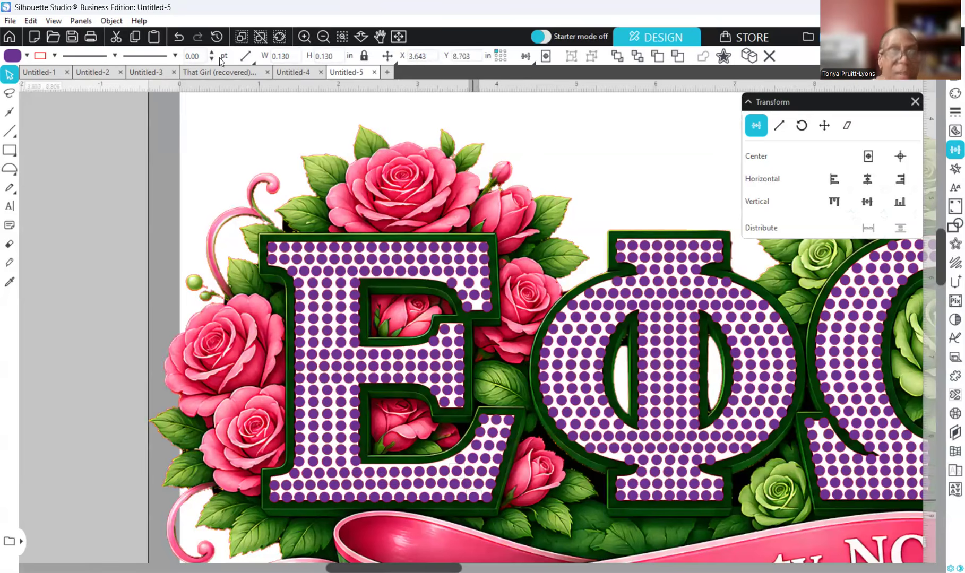
left_click(179, 37)
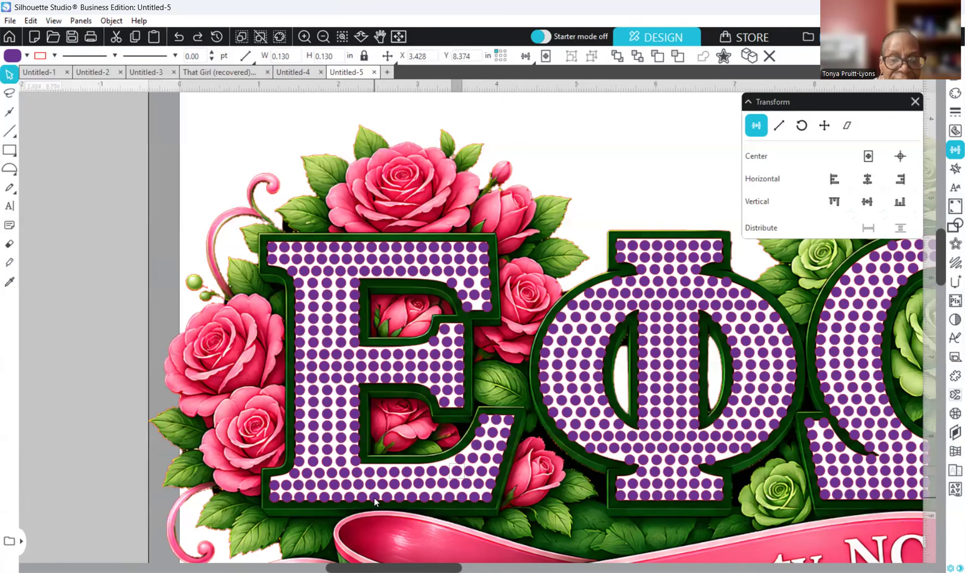
Select the bottom-row stones from the middle of the E's base to its outer end and nudge them up slightly
left_click(386, 498)
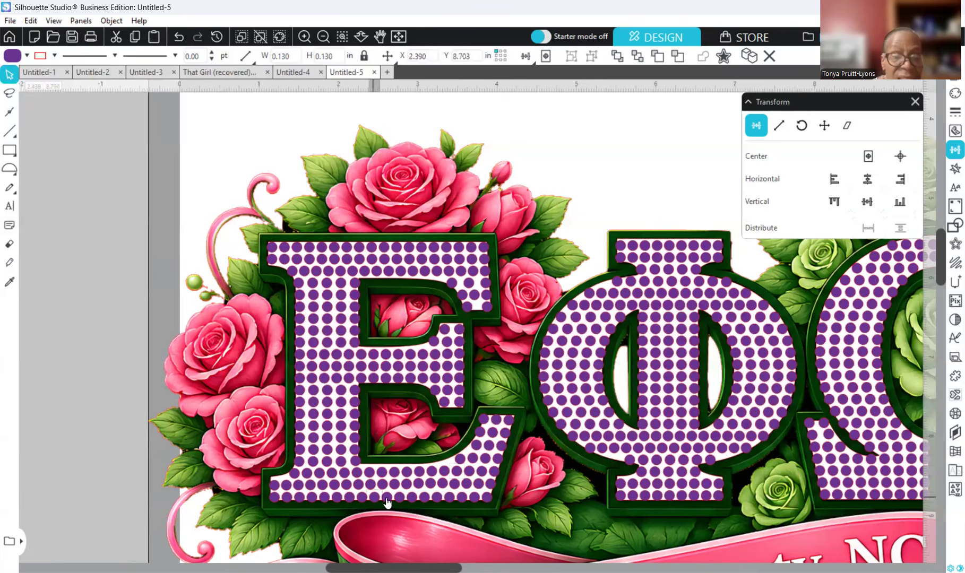
left_click(386, 498, "shift")
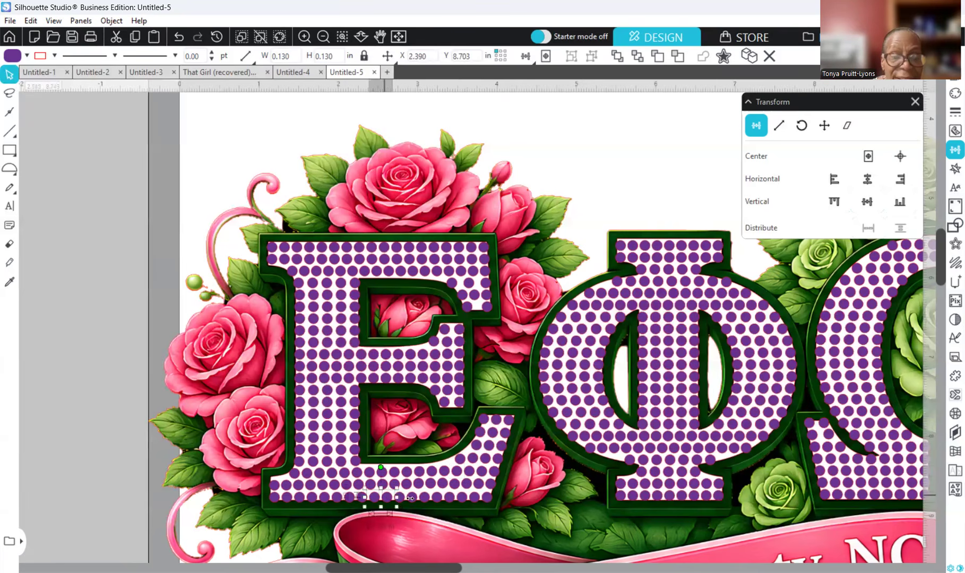
left_click(411, 499, "shift")
left_click(436, 500, "shift")
left_click(449, 497, "shift")
left_click(475, 499, "shift")
left_click(488, 499, "shift")
key("Up")
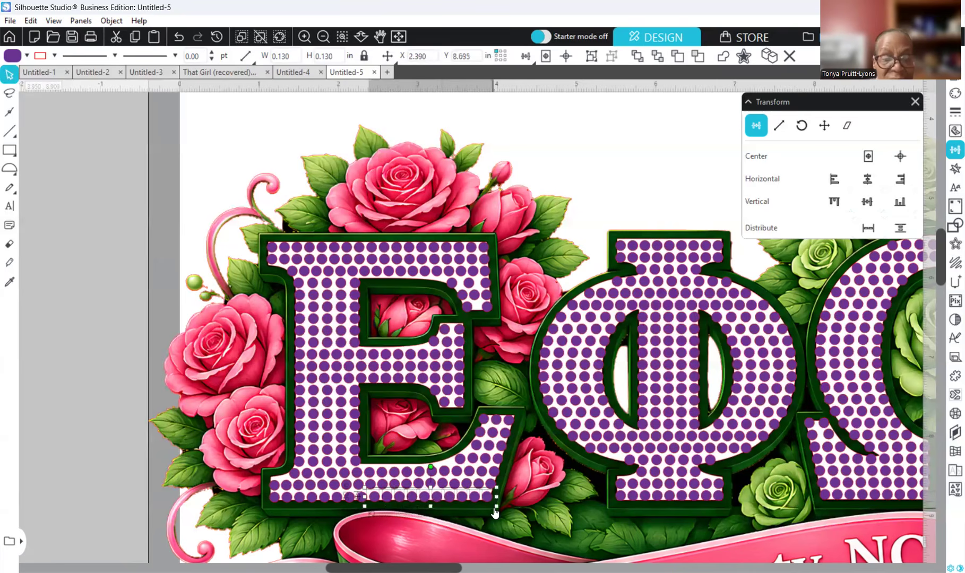
Set one stone aside off the page and nudge the E's upper base-row stone below the stem's inner column slightly right and down
left_click(114, 491)
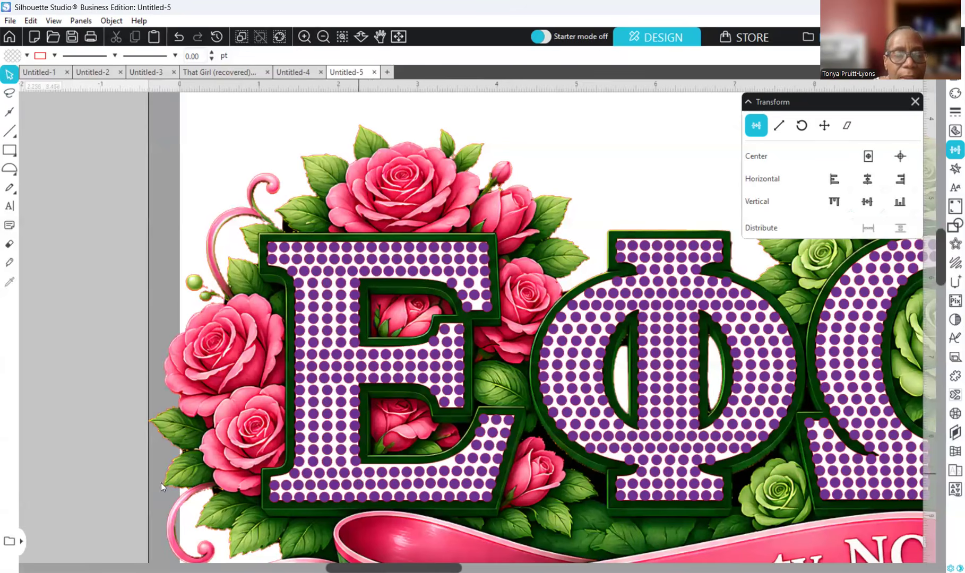
key("ctrl+v")
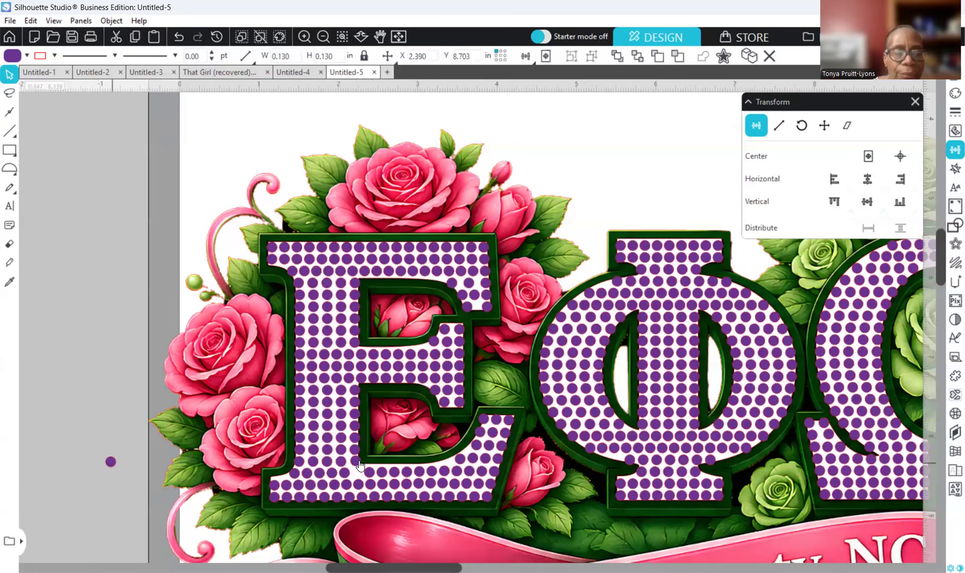
left_click(360, 466)
left_click(356, 461)
key("Down")
key("Down")
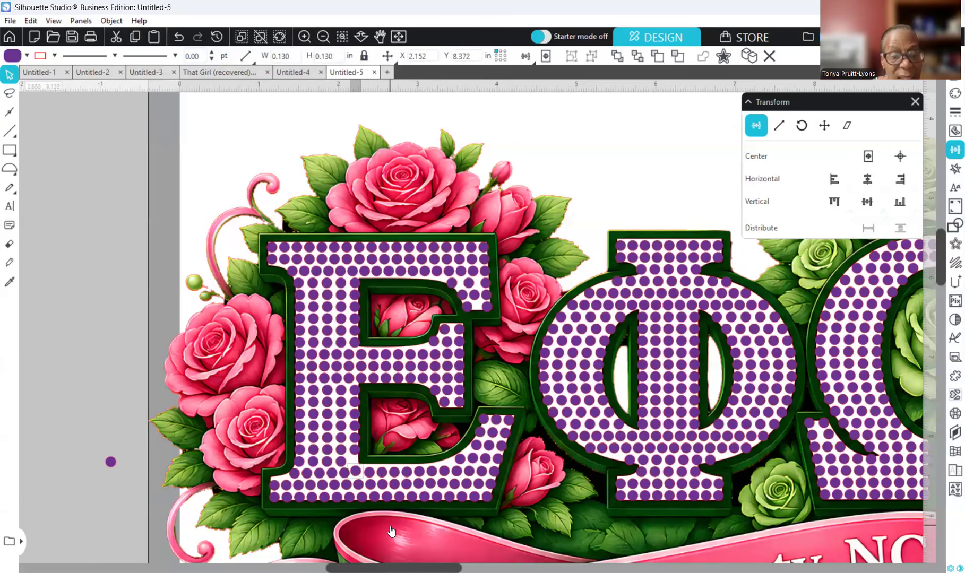
key("Right")
key("Down")
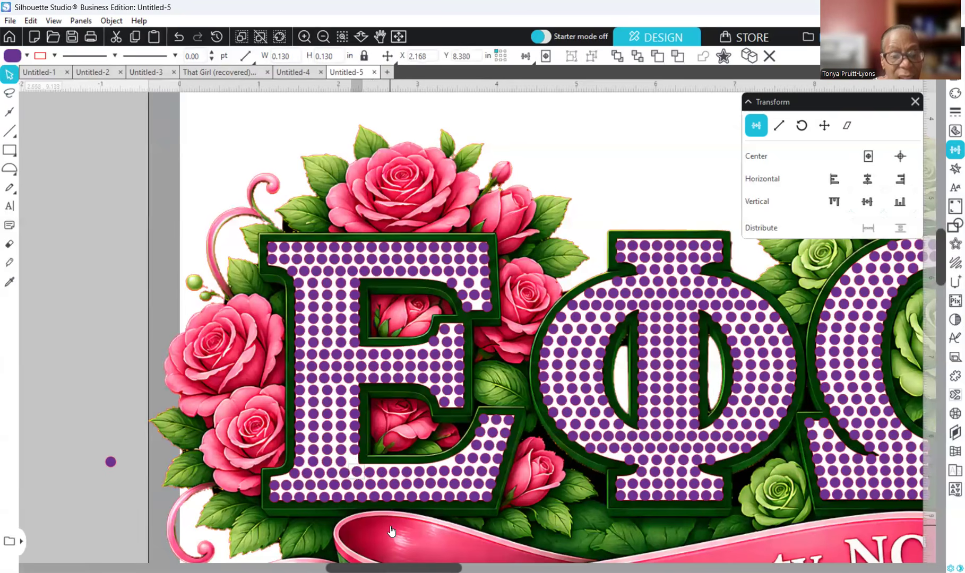
key("Down")
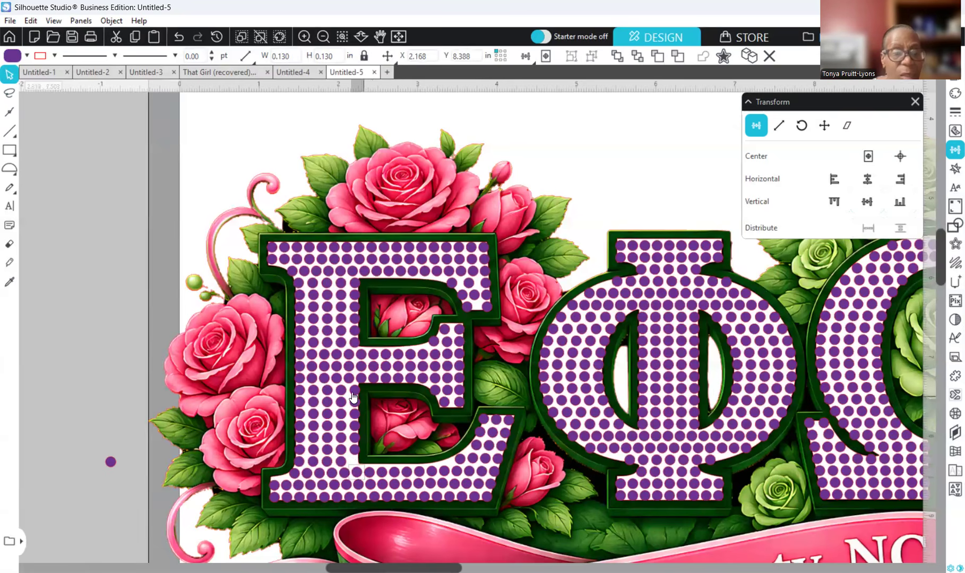
Select the stem's inner column of stones beside the E's lower opening and distribute the stones vertically
left_click(353, 393)
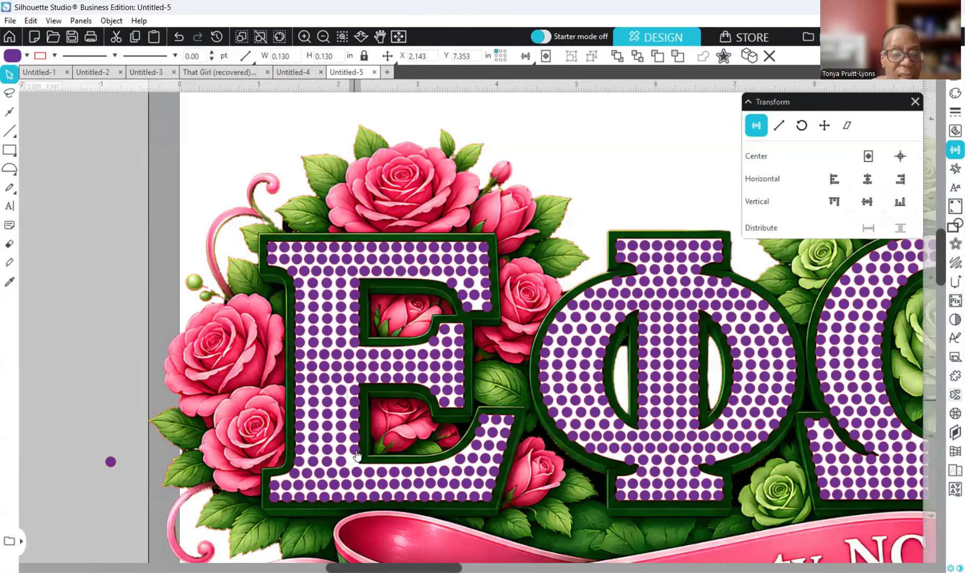
left_click(356, 411)
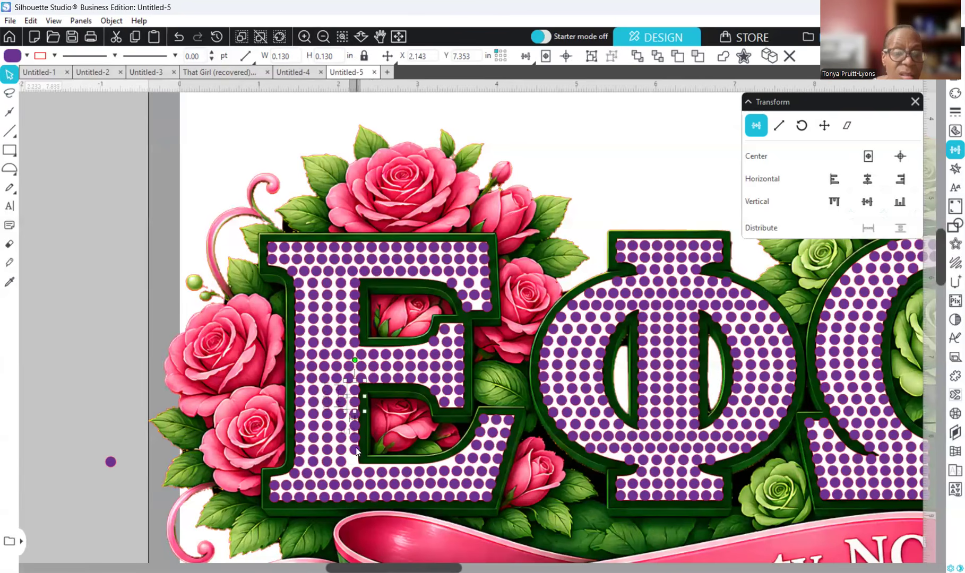
left_click(356, 450, "shift")
left_click(356, 438, "shift")
left_click(356, 426, "shift")
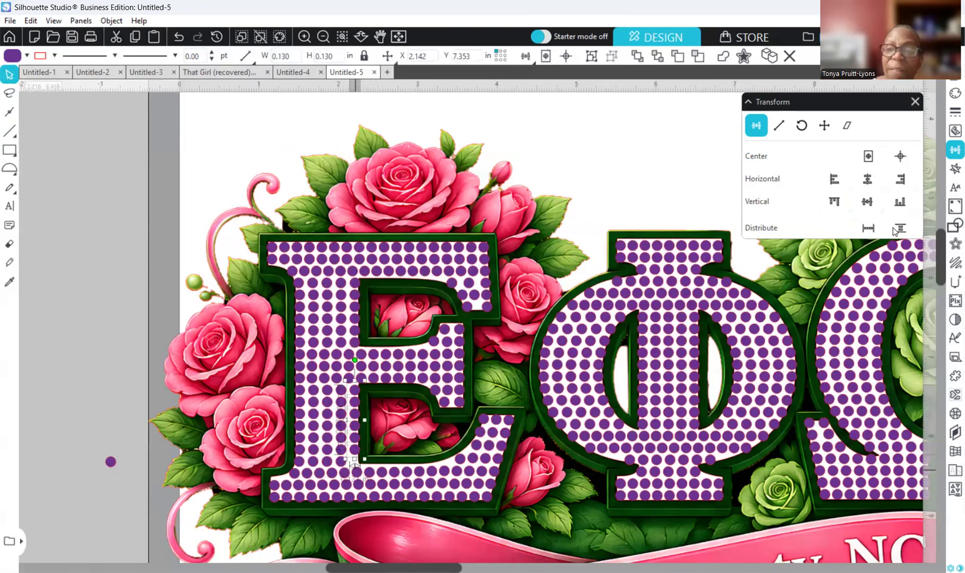
left_click(866, 201)
left_click(898, 228)
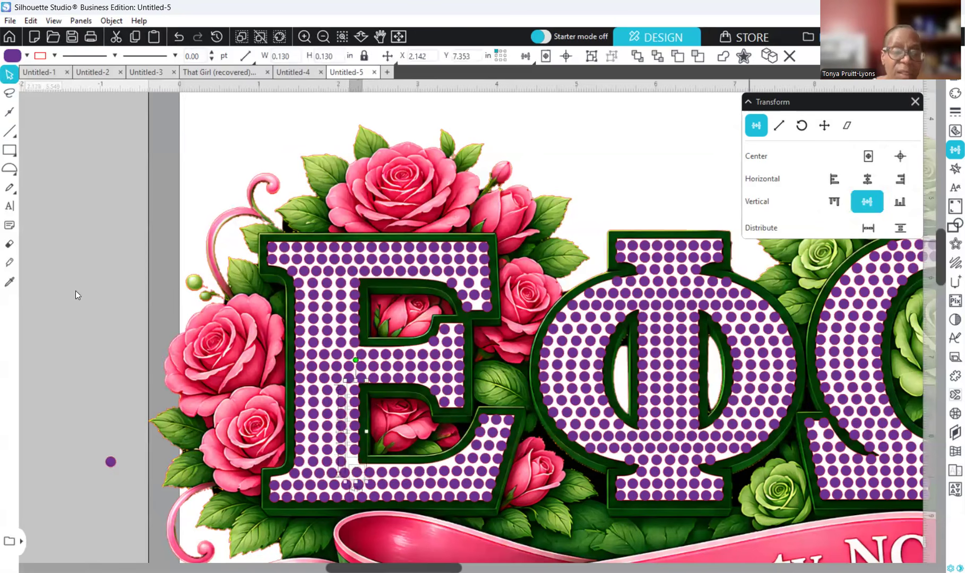
left_click(121, 310)
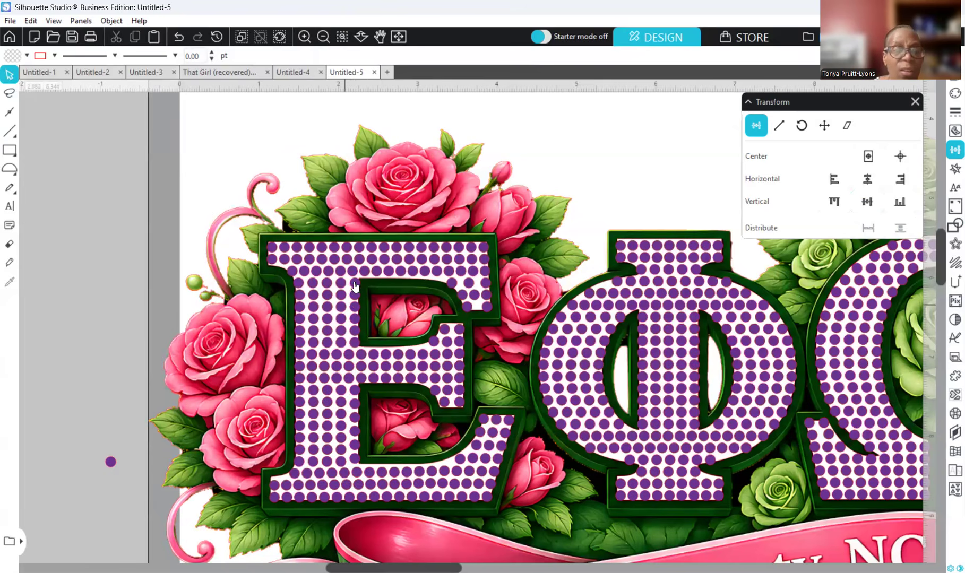
Set another stone aside off the page and try to even out the stem's inner column beside the E's upper opening
key("ctrl+v")
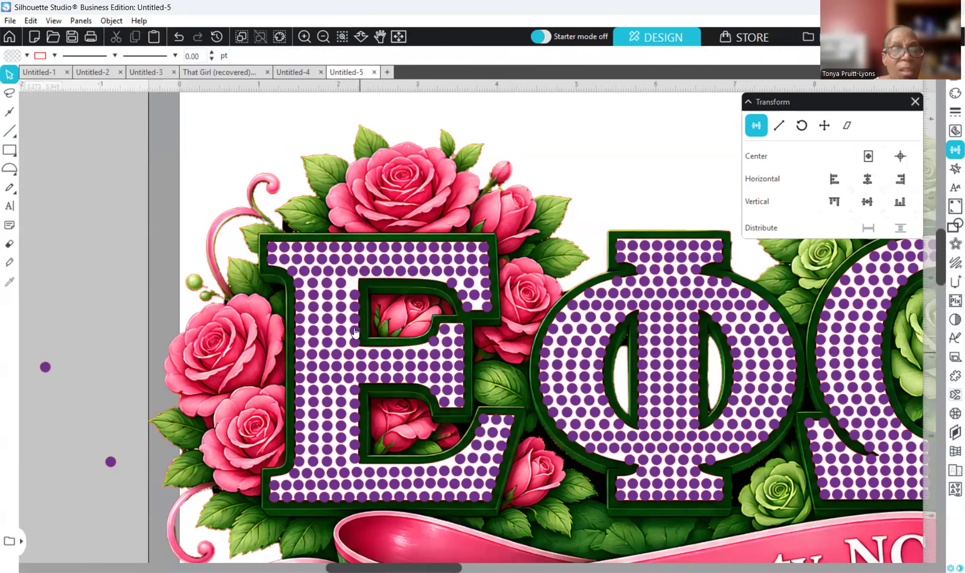
left_click_drag(356, 350, 355, 320)
left_click_drag(353, 275, 354, 276)
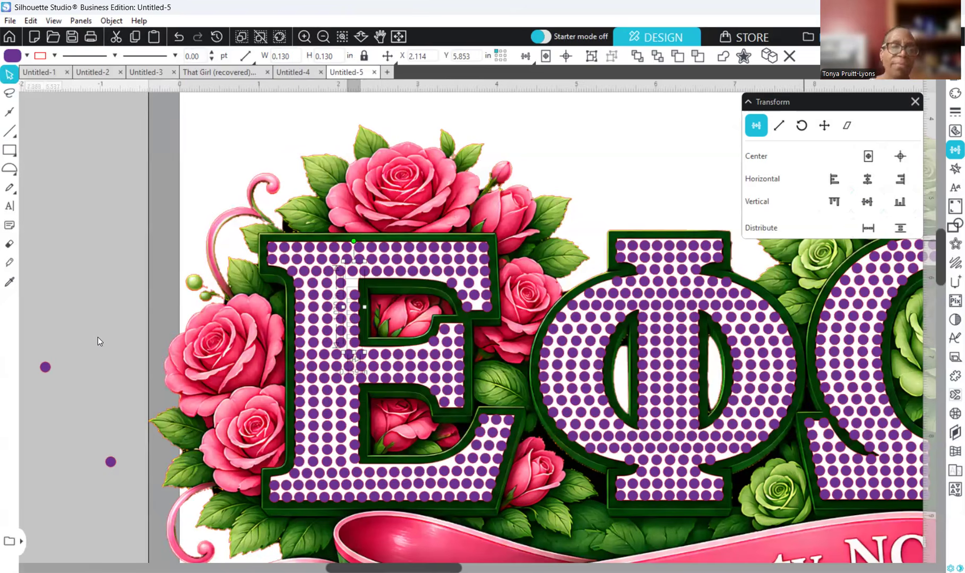
left_click(118, 374)
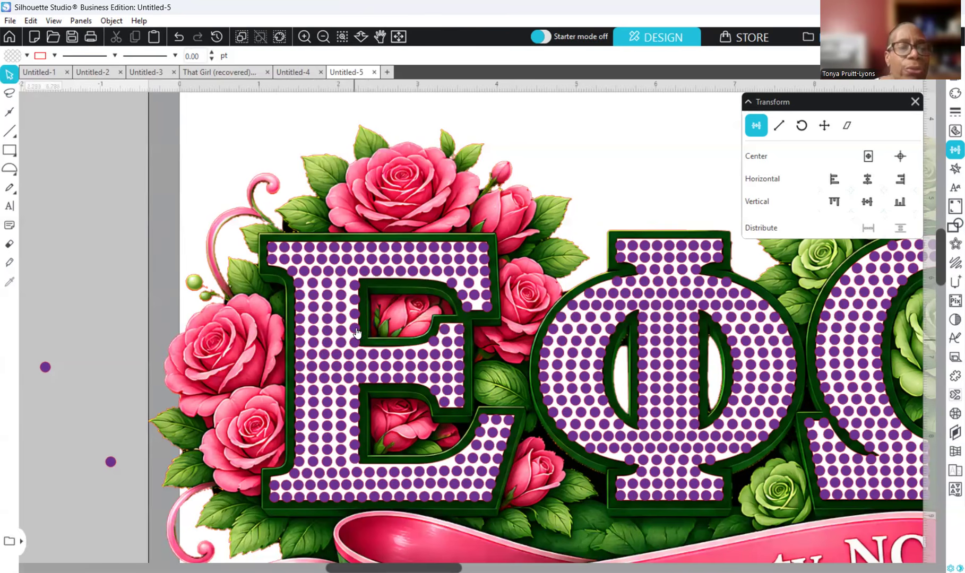
Undo the spacing changes made to the stem's inner column beside both of the E's openings
left_click(177, 37)
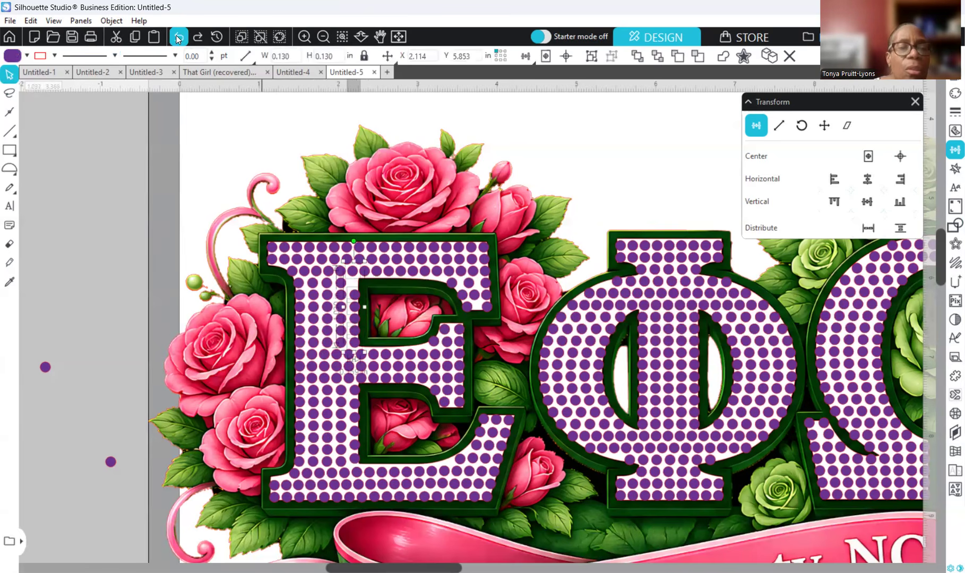
left_click(176, 36)
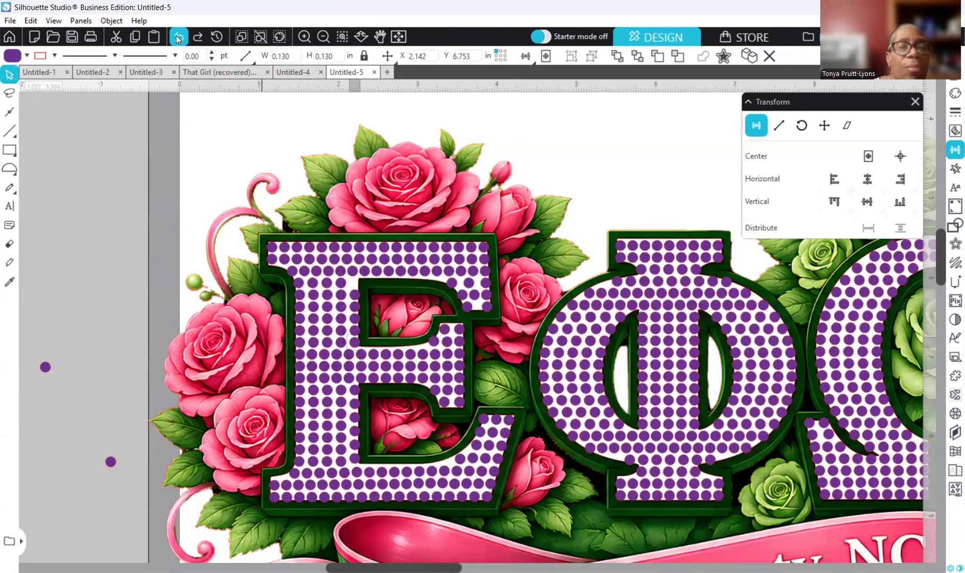
left_click(176, 35)
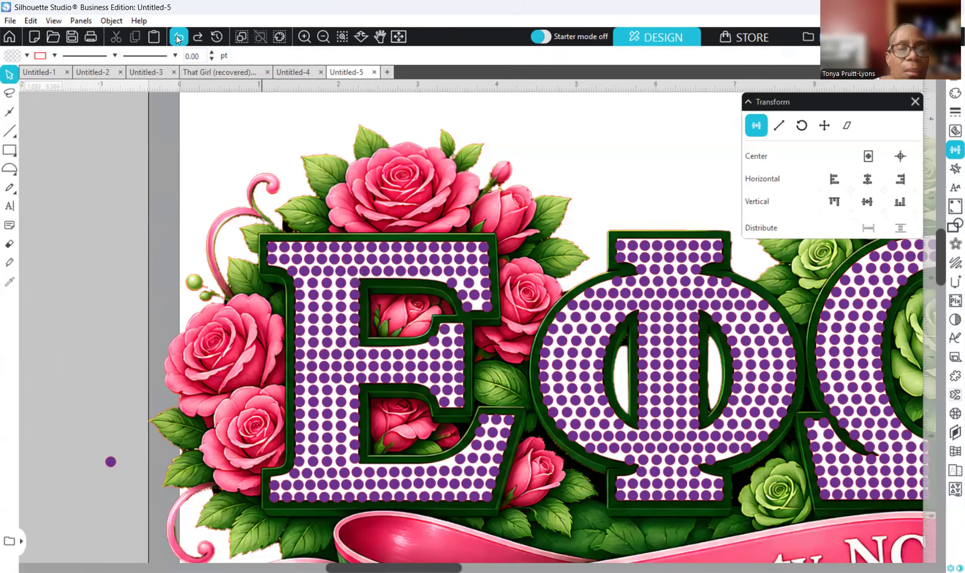
left_click(177, 36)
left_click(176, 36)
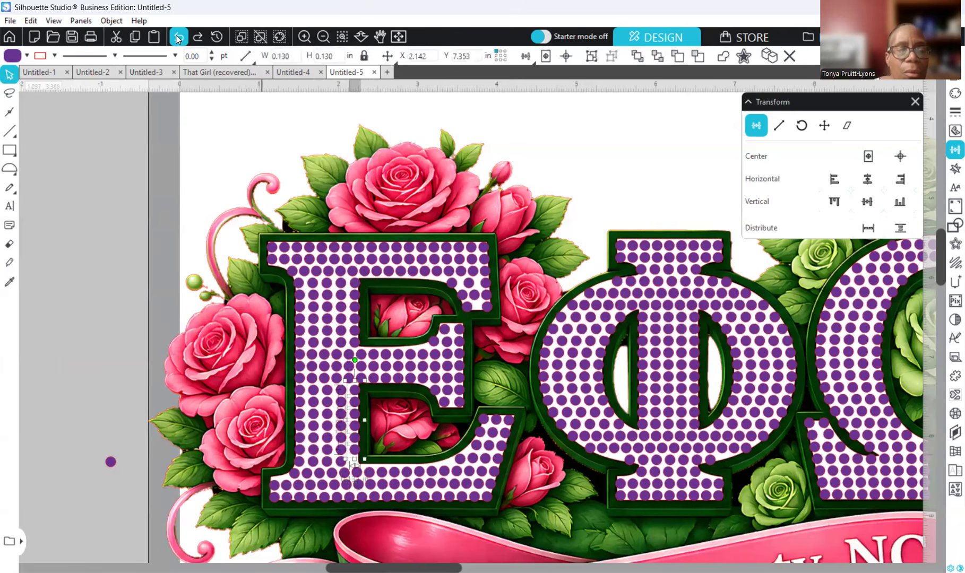
left_click(176, 36)
left_click(176, 36)
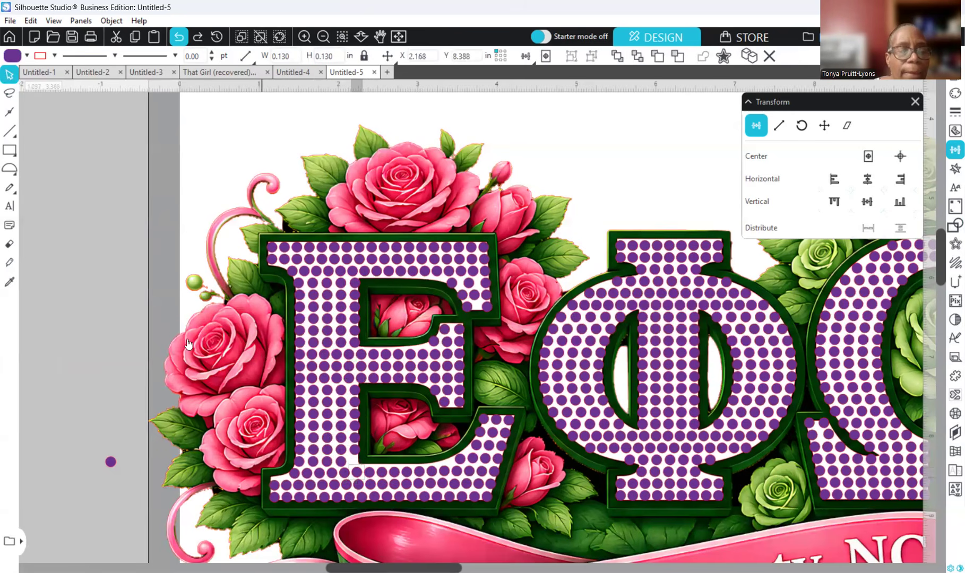
Move the set-aside stone into the foot of the E stem's inner column and nudge it into line
left_click_drag(110, 463, 353, 463)
left_click(353, 463)
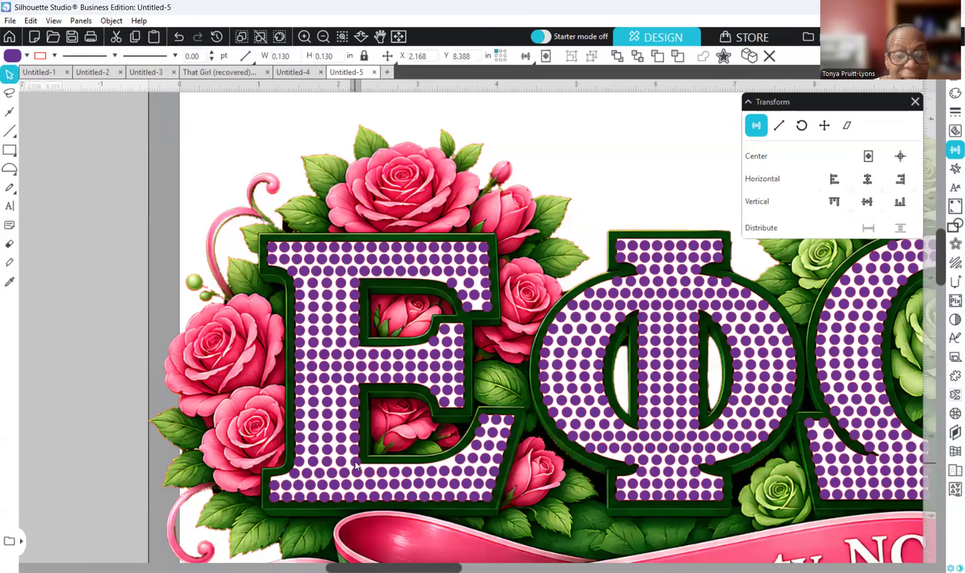
left_click(358, 466)
left_click(358, 464)
key("Left")
key("Down")
key("Up")
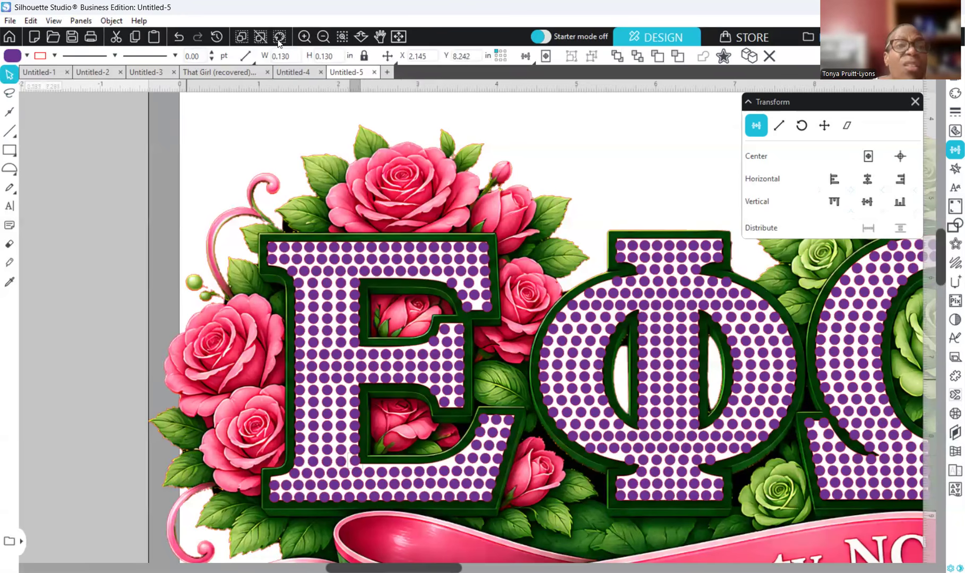
Fine-tune the bottom stone of the stem's inner column by nudging it slightly left and down
left_click(304, 37)
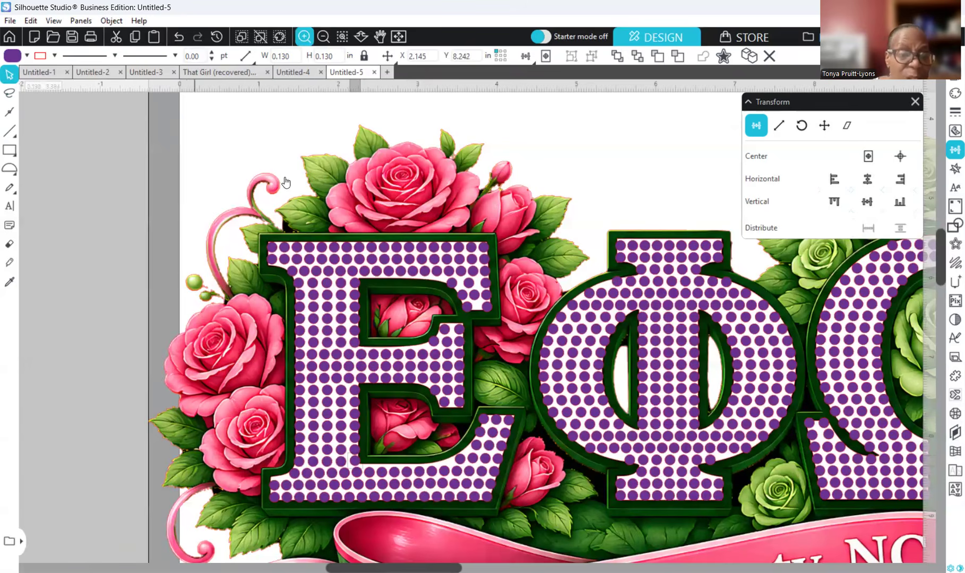
left_click(309, 219)
left_click(321, 257)
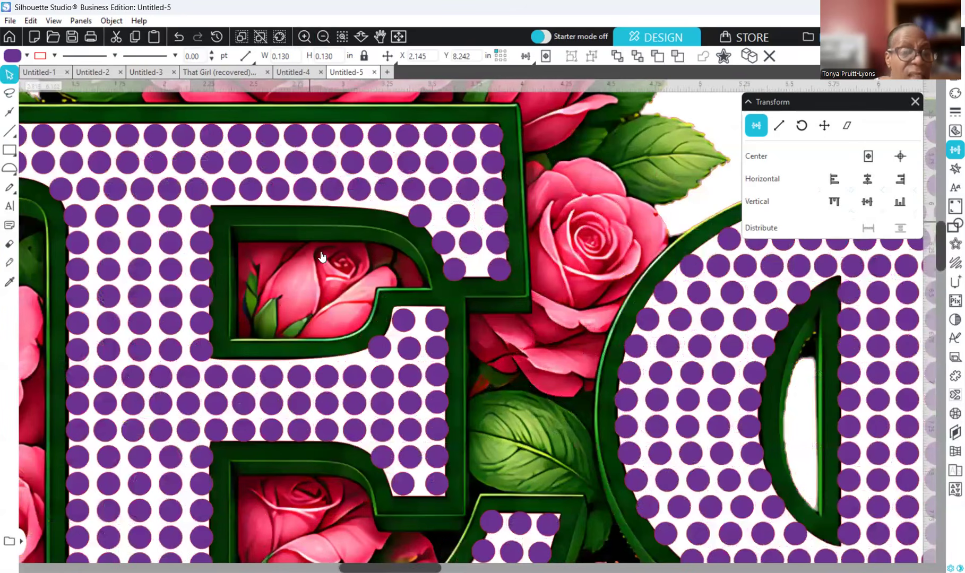
left_click(322, 257)
scroll(139, 276, "down", 2)
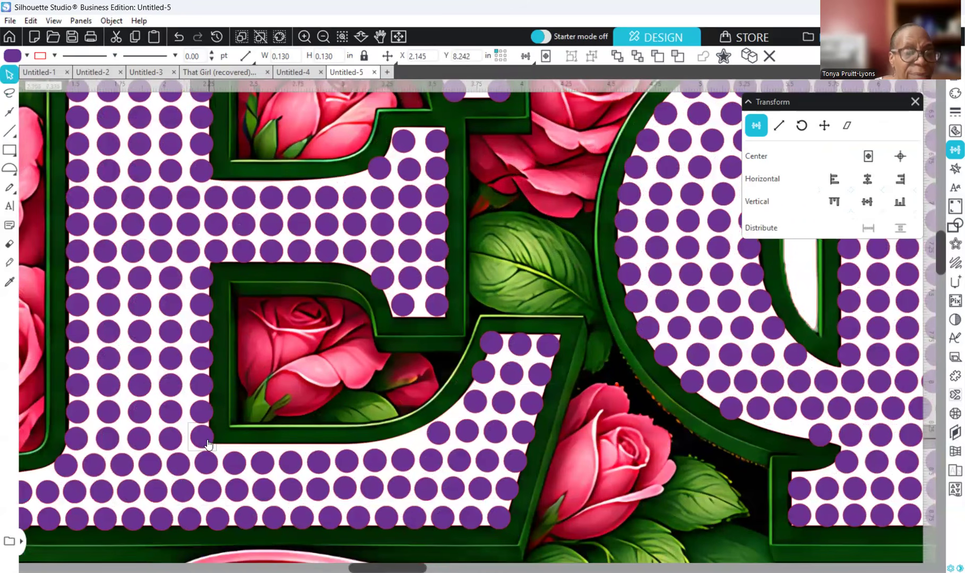
key("Left")
key("Down")
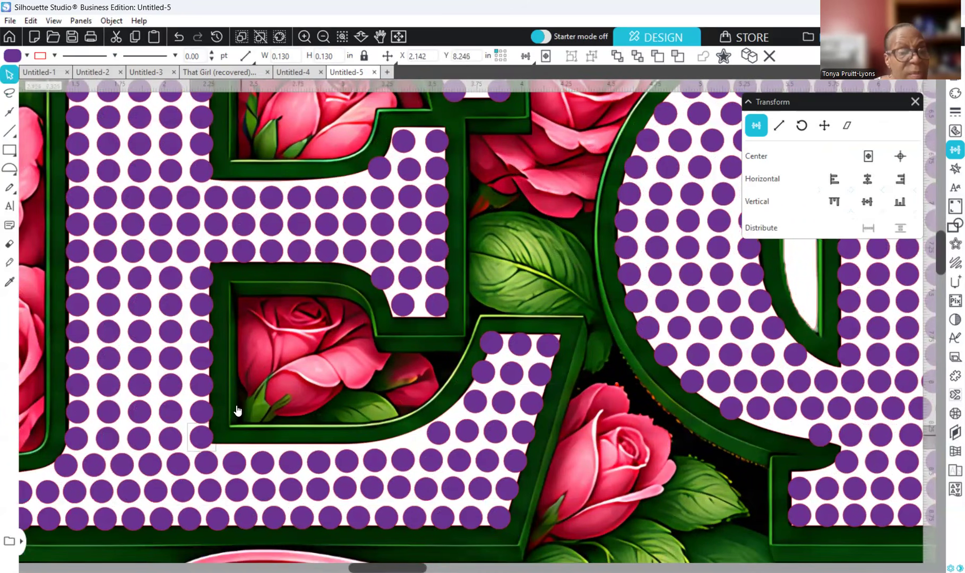
Nudge the stem's inner-column stone at the upper corner of the E's lower opening slightly up and left
left_click(207, 282)
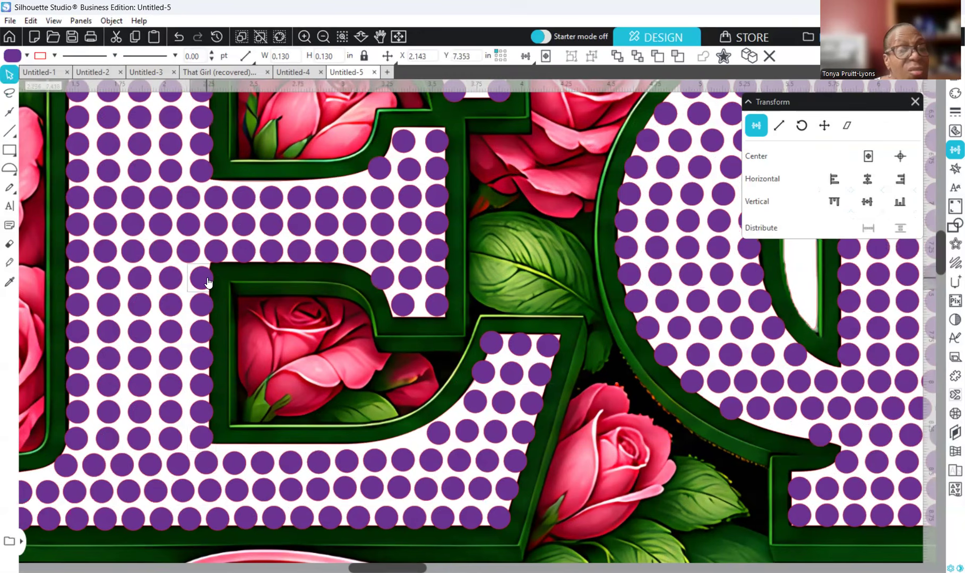
key("Up")
key("Up")
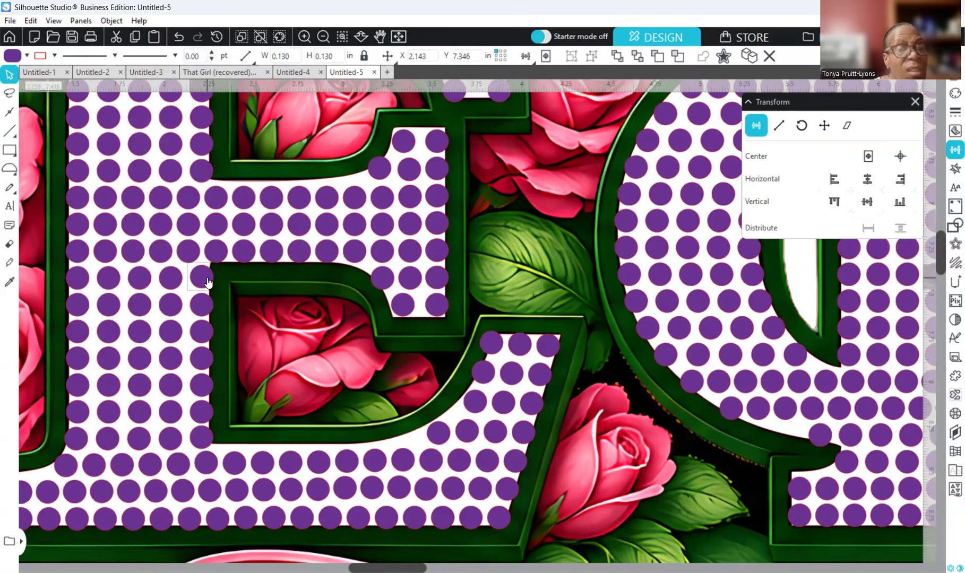
key("Left")
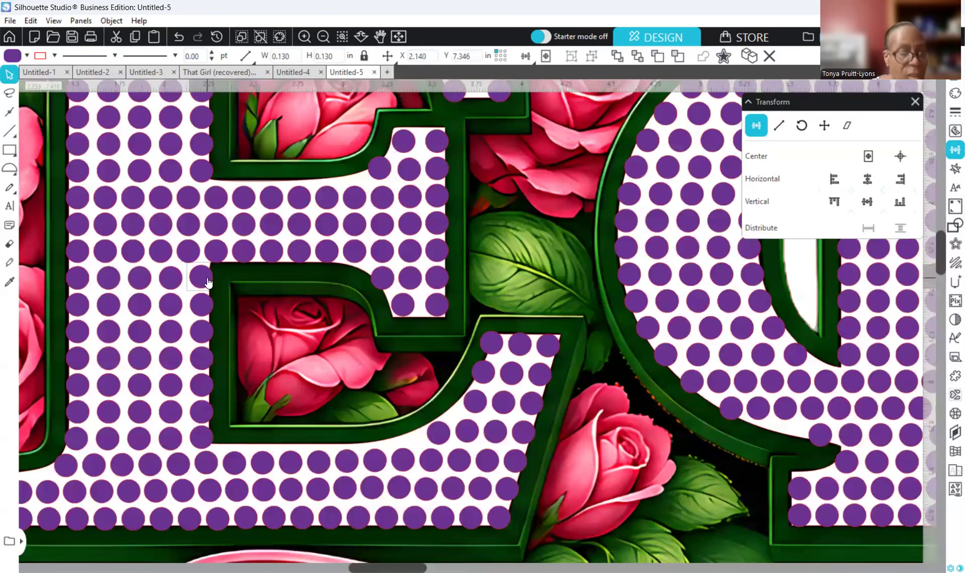
Select the inner-column stones down the side of the E's lower opening and distribute them vertically and horizontally
left_click(203, 311, "shift")
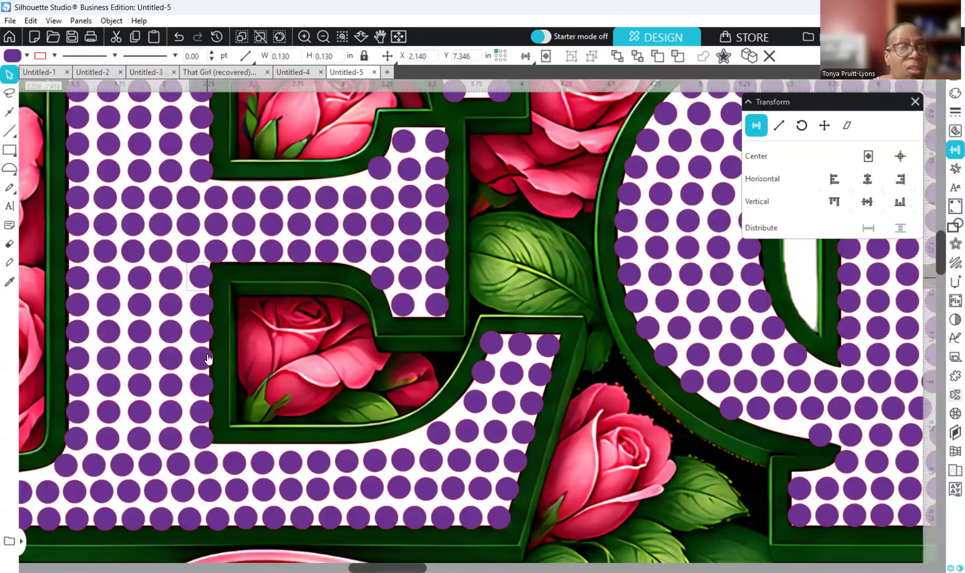
left_click(208, 384, "shift")
left_click(207, 411, "shift")
left_click(198, 441, "shift")
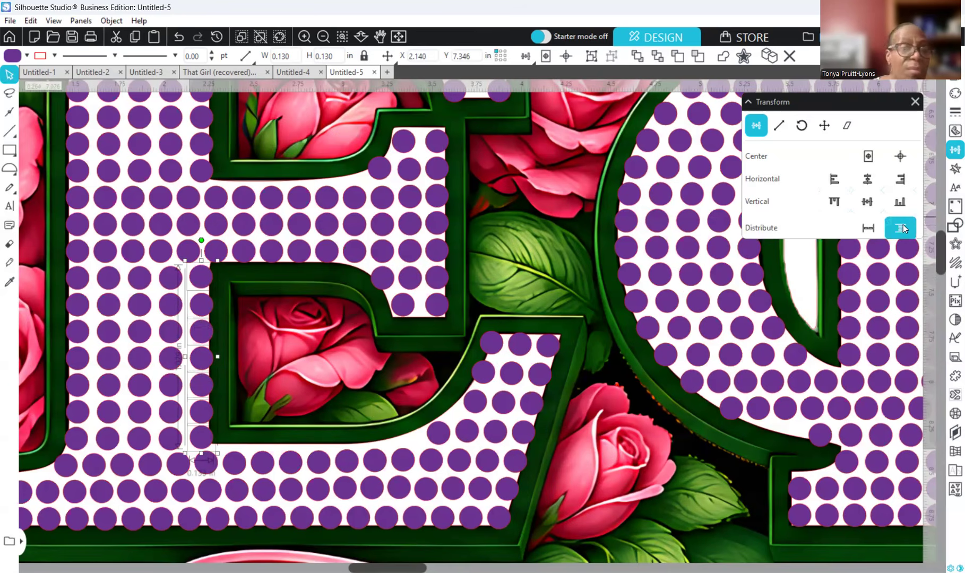
left_click(868, 229)
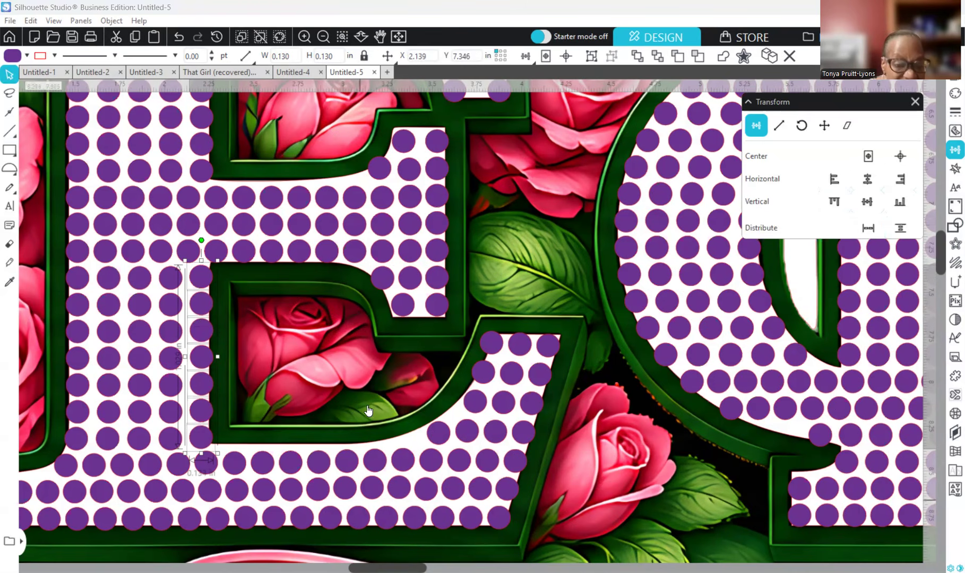
Select the middle-row stones from the outer end of the E's base back toward the stem and align their bottom edges
left_click(403, 494)
left_click(509, 498)
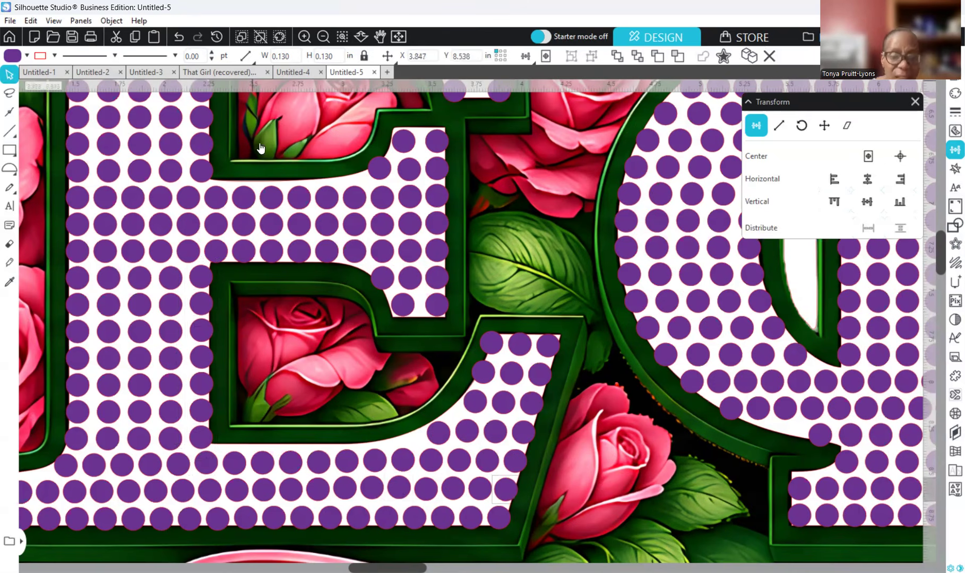
left_click(179, 37)
left_click(484, 488, "shift")
left_click(402, 488, "shift")
left_click(373, 492, "shift")
left_click(346, 493, "shift")
left_click(321, 494, "shift")
left_click(296, 493, "shift")
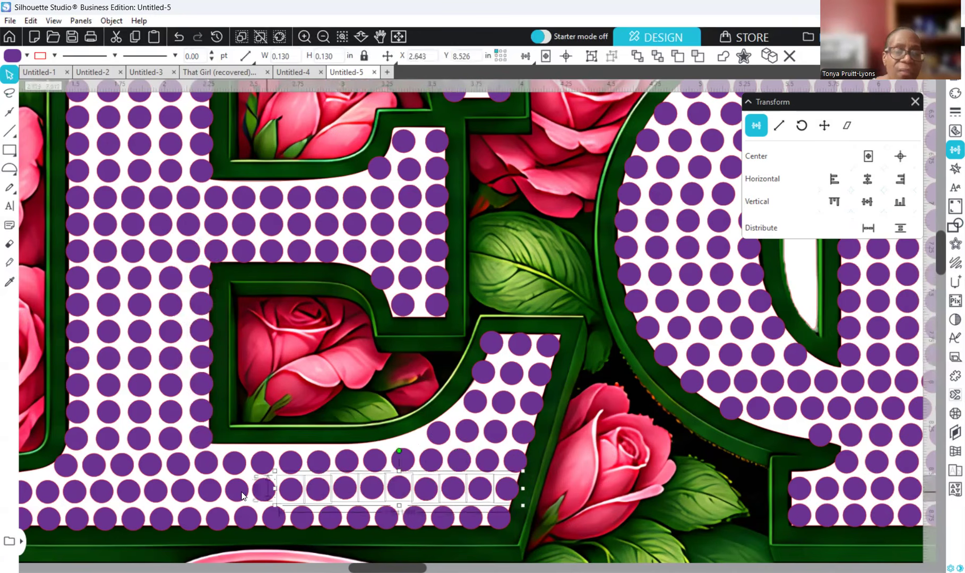
left_click(269, 495, "shift")
left_click(242, 496, "shift")
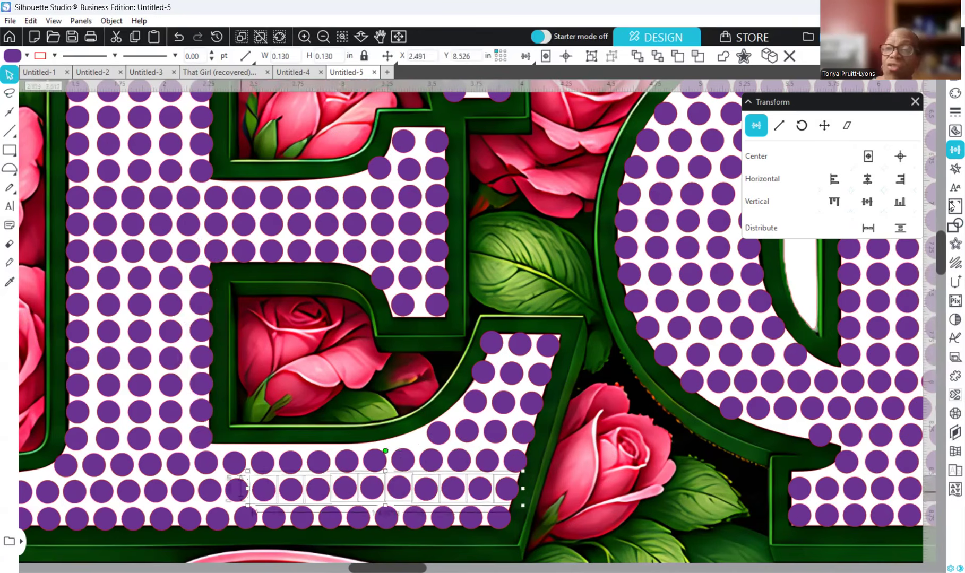
left_click(897, 206)
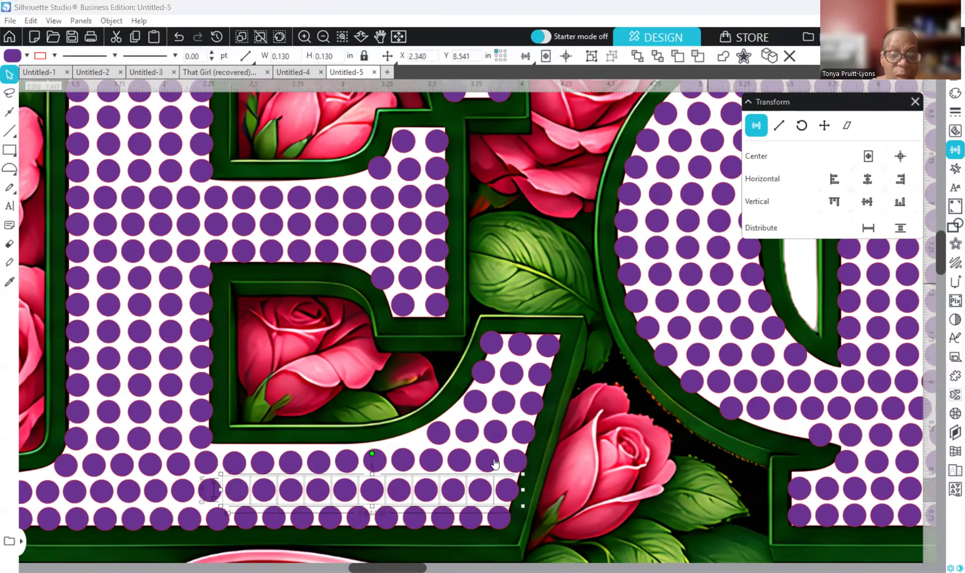
Select the stones in the upper row of the E's base, align their bottom edges and distribute them horizontally
left_click(434, 461, "shift")
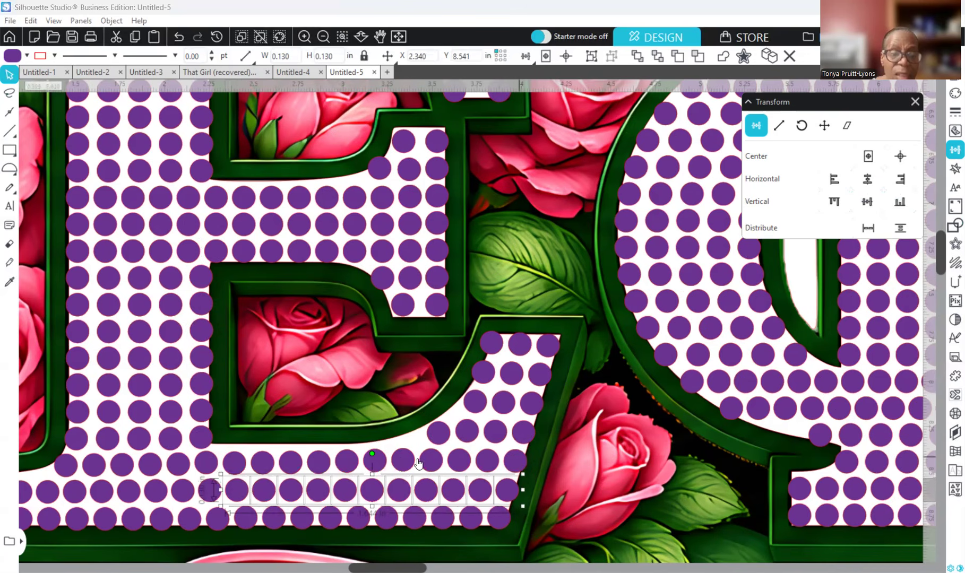
left_click(405, 462, "shift")
left_click(318, 462, "shift")
left_click(291, 462, "shift")
left_click(262, 462, "shift")
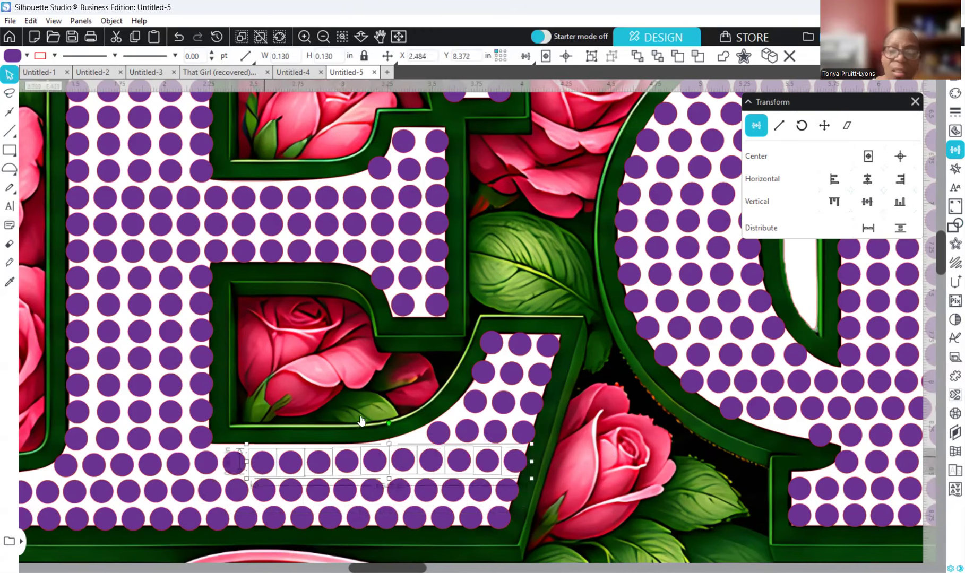
left_click(901, 228)
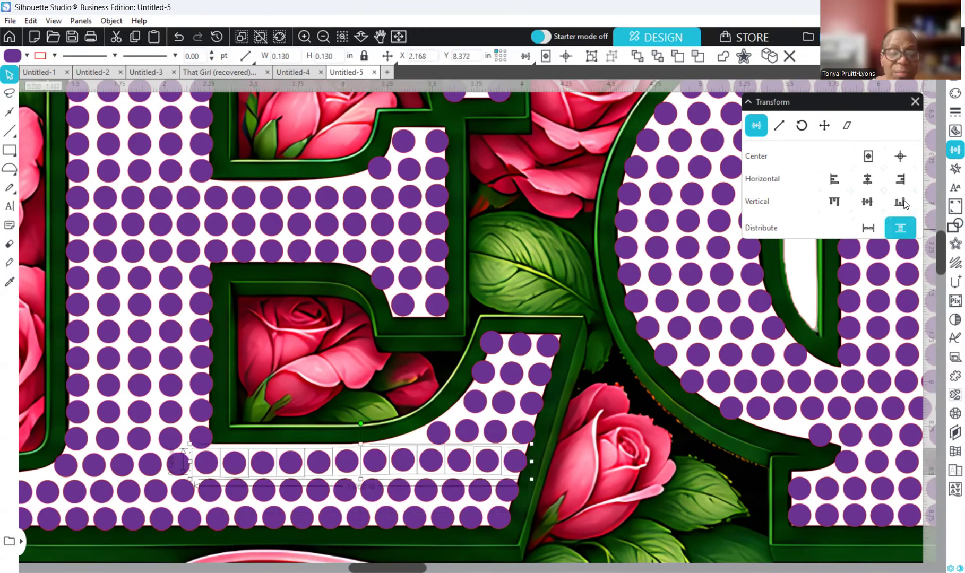
left_click(902, 202)
left_click(903, 200)
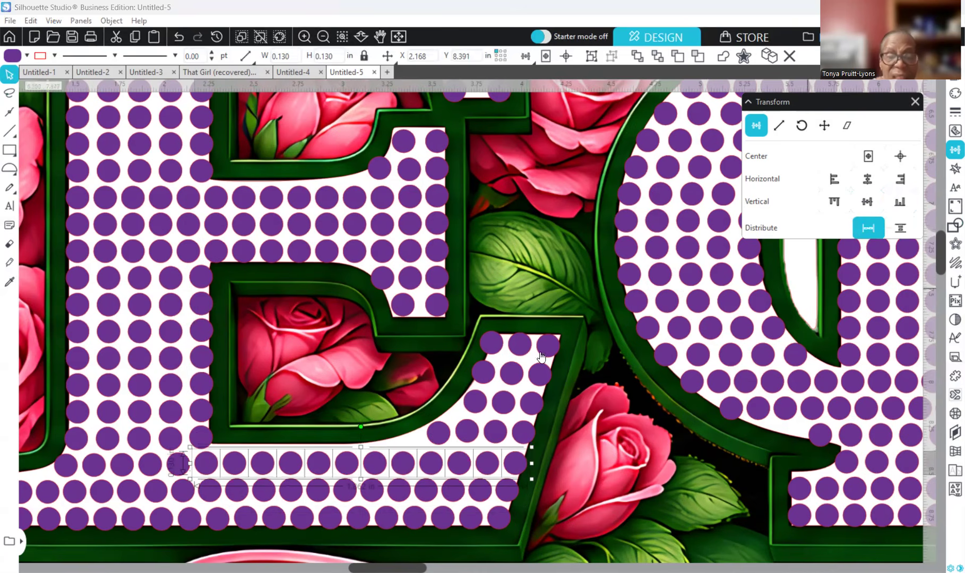
Select the four stones in the row directly above the E's base rows and align their bottom edges
left_click(531, 434)
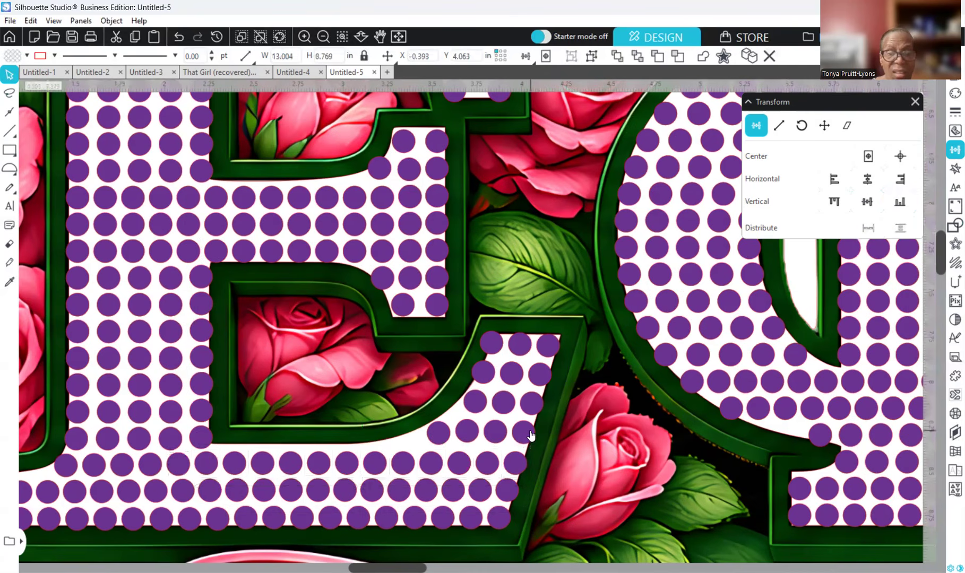
left_click(528, 433)
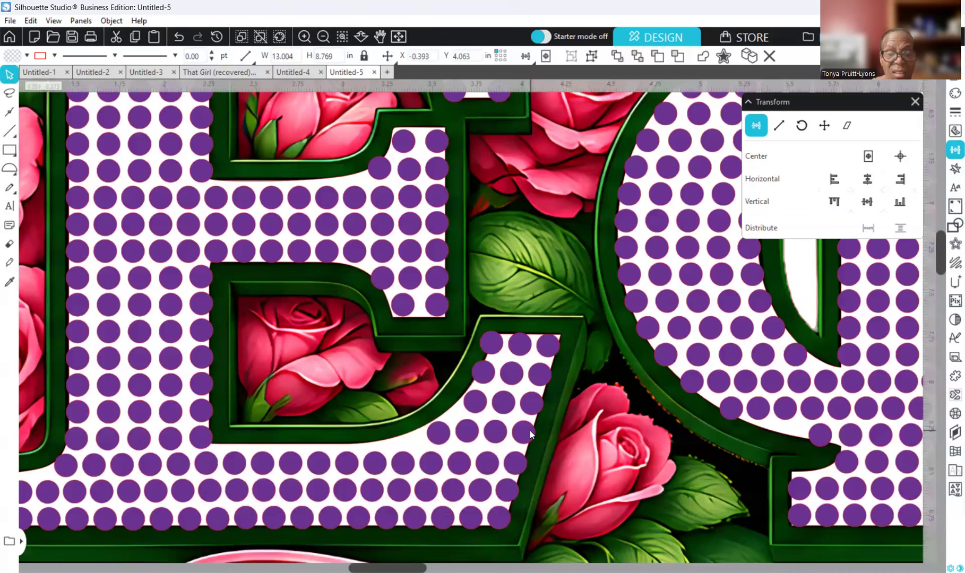
left_click(495, 434, "shift")
left_click(461, 437, "shift")
left_click(440, 435, "shift")
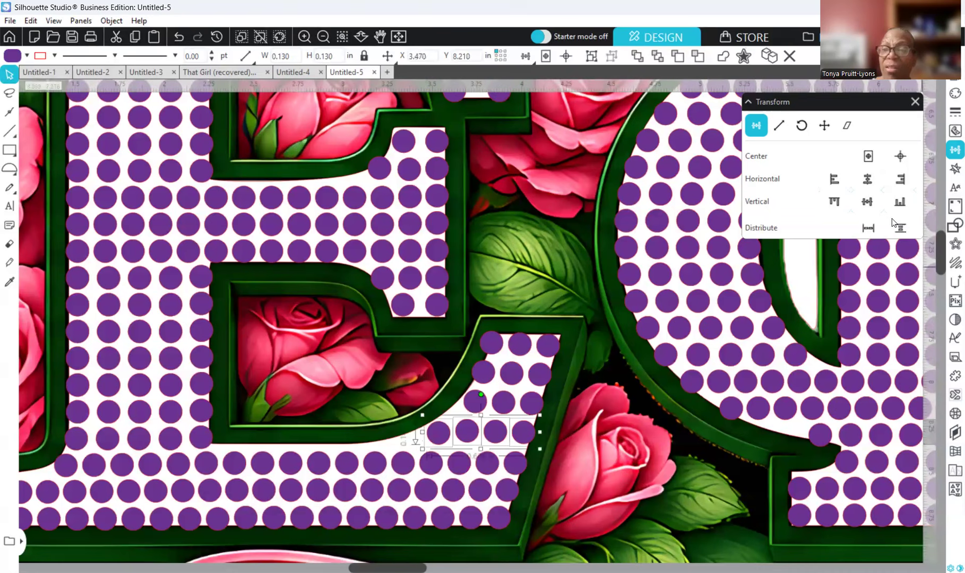
Align the bottom edges of the three stones in the next row up in the E's lower serif
left_click(540, 404)
left_click(507, 407, "shift")
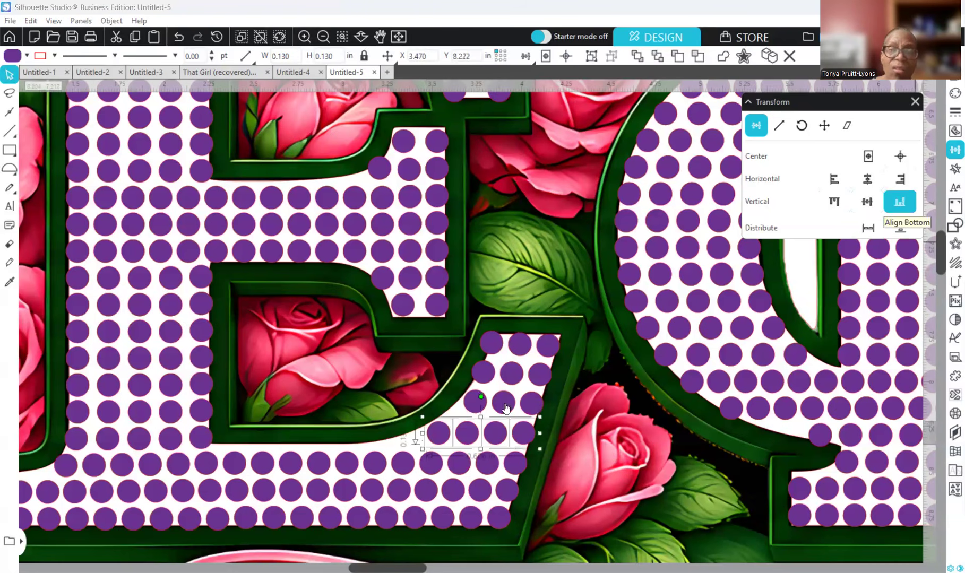
left_click(475, 402, "shift")
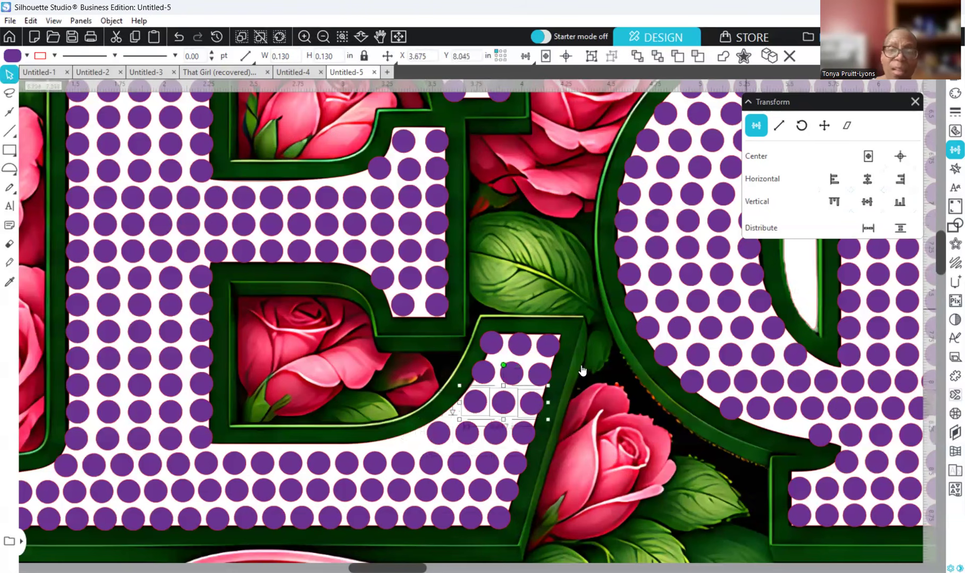
left_click(900, 201)
Align the bottom edges of the stones in each of the top two rows of the E's lower serif
left_click(539, 374)
left_click(511, 373, "shift")
left_click(483, 372, "shift")
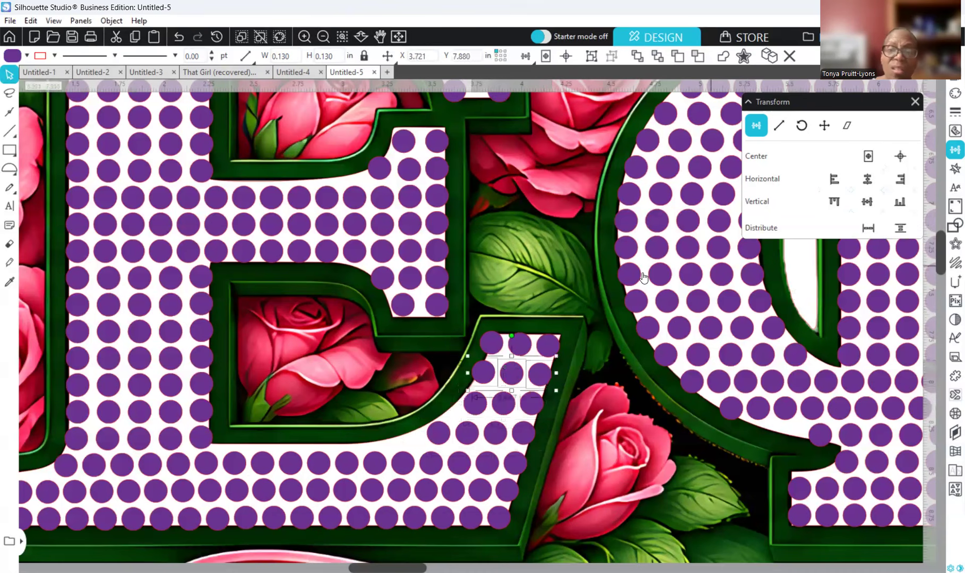
left_click(553, 346)
left_click(520, 344, "shift")
left_click(500, 343, "shift")
left_click(898, 203)
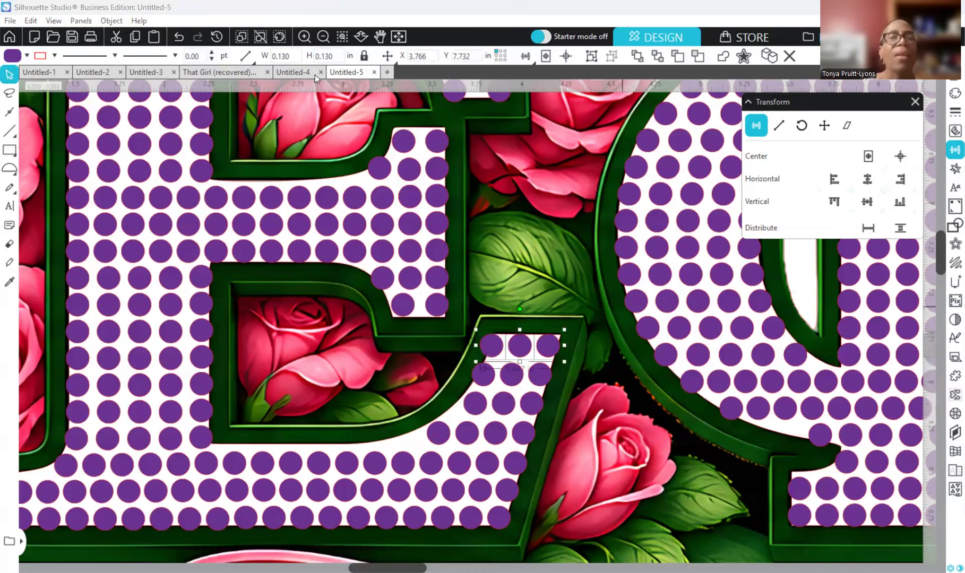
Move the floral artwork aside to inspect the rhinestone letters alone, and undo the move
left_click(325, 39)
left_click(325, 39)
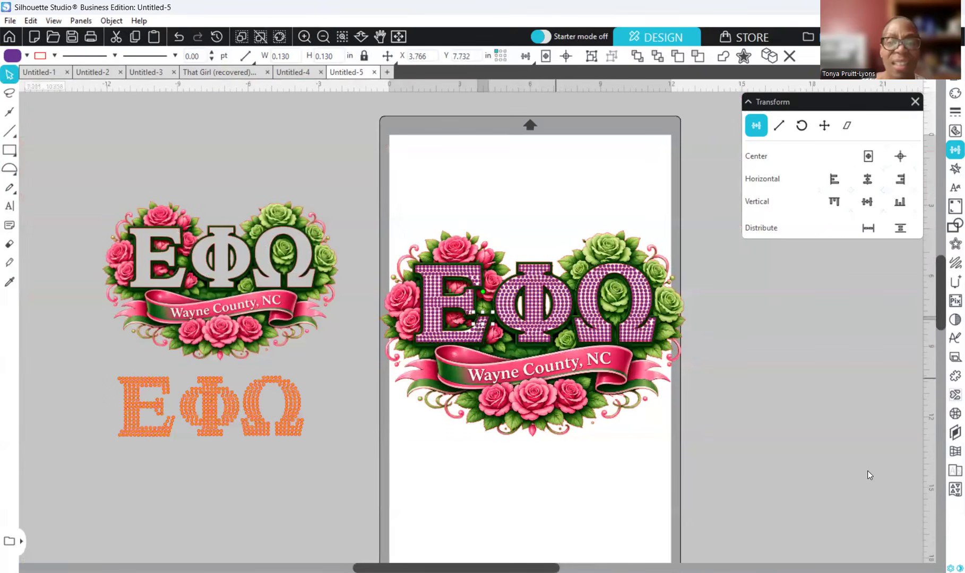
left_click_drag(555, 379, 869, 469)
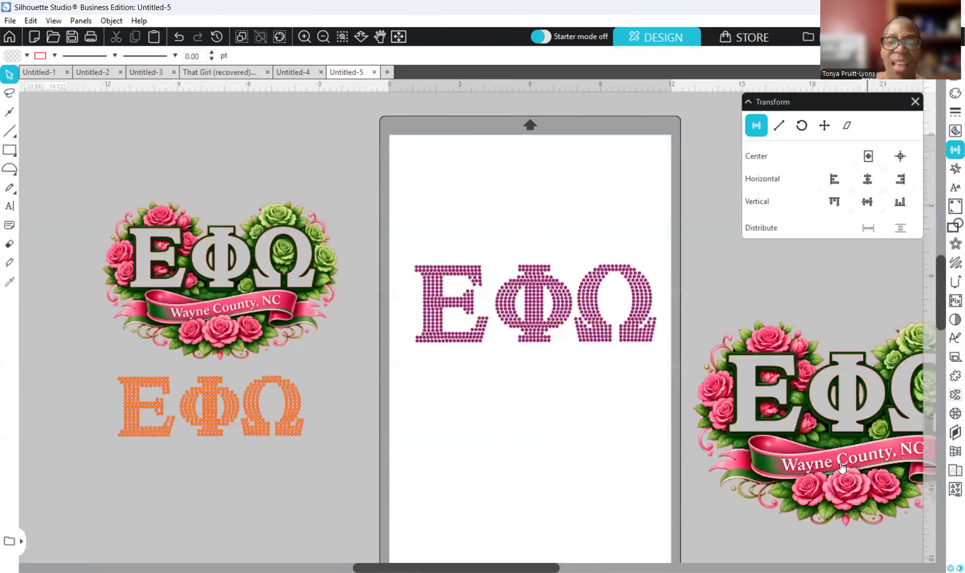
left_click(179, 42)
left_click(179, 42)
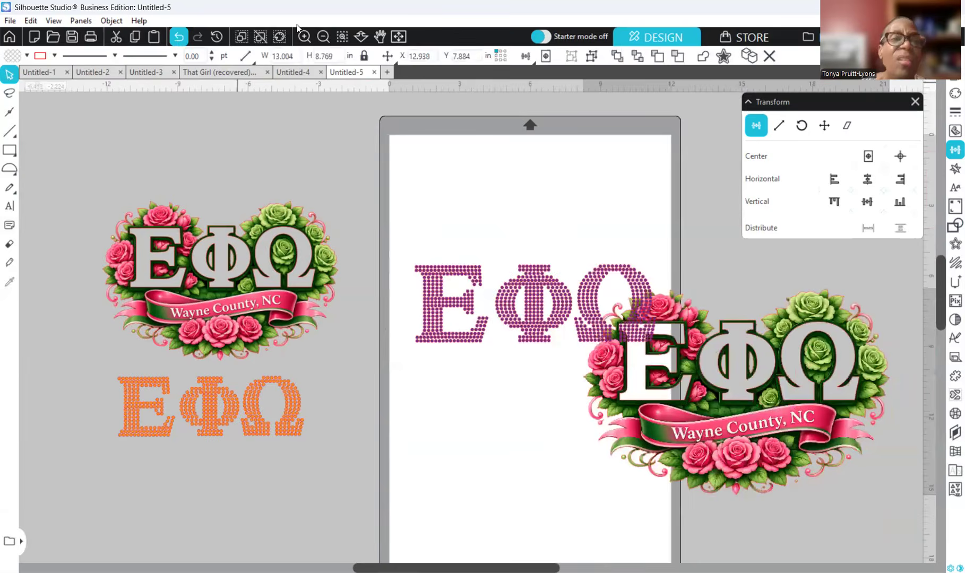
Nudge individual stones near the tip of the E's upper arm sideways to even out their spacing
left_click(305, 36)
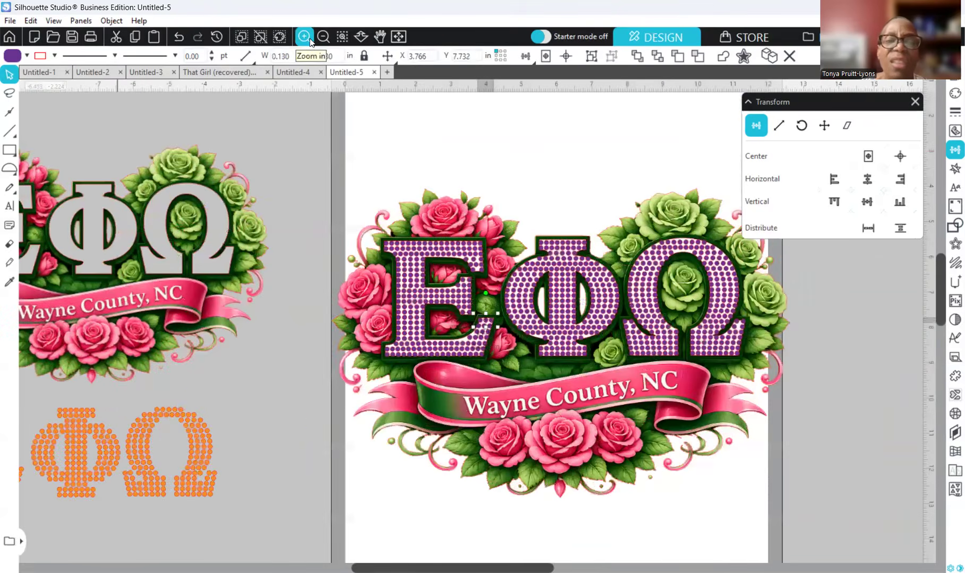
left_click(305, 37)
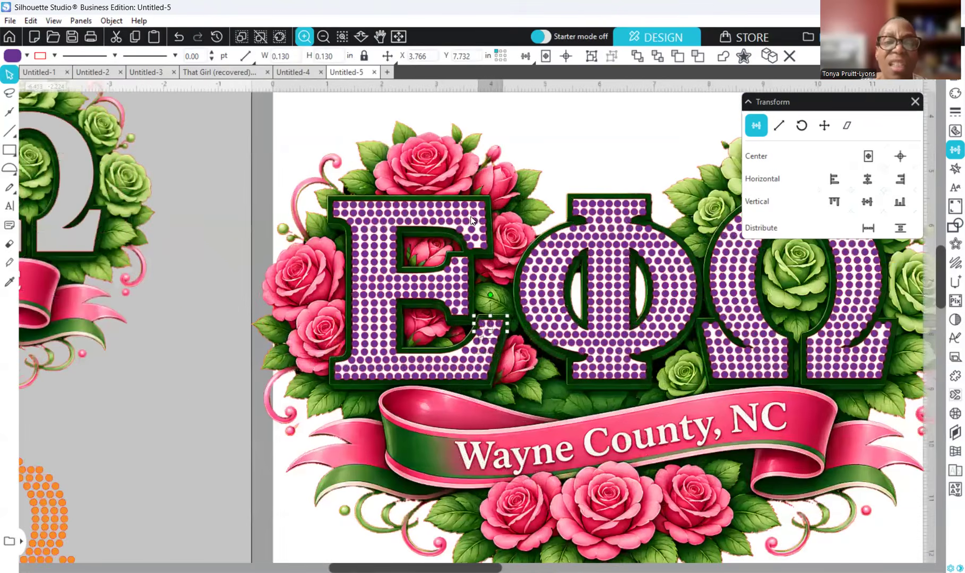
scroll(472, 220, "up", 2)
left_click(486, 229)
key("Right")
key("Right")
key("Right")
left_click(487, 218)
left_click(474, 227)
key("Left")
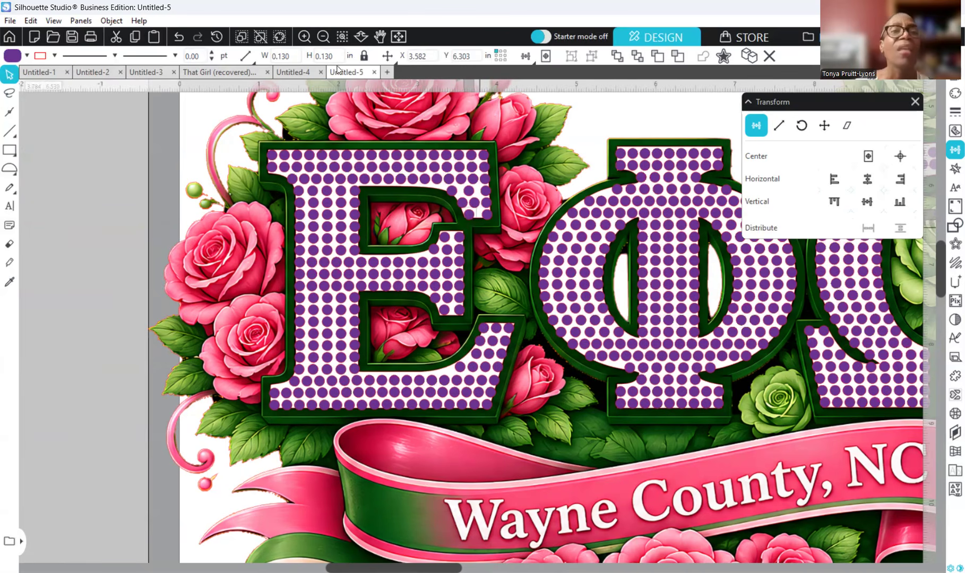
Move the large floral artwork off the page, away from the purple rhinestone letters
left_click(321, 37)
left_click(322, 37)
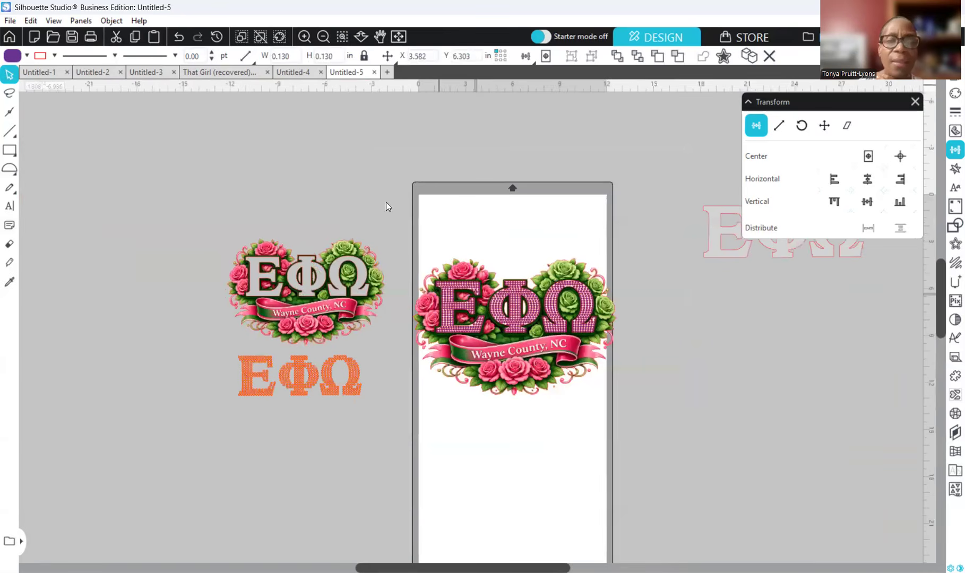
left_click_drag(532, 382, 775, 413)
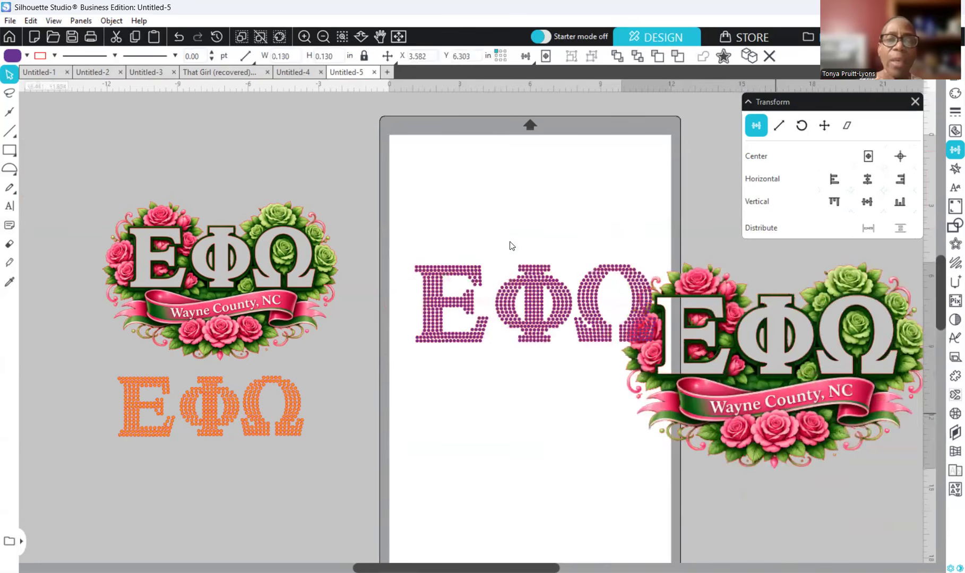
left_click(510, 242)
Select all the purple rhinestones of the three letters and group them
left_click_drag(392, 238, 706, 404)
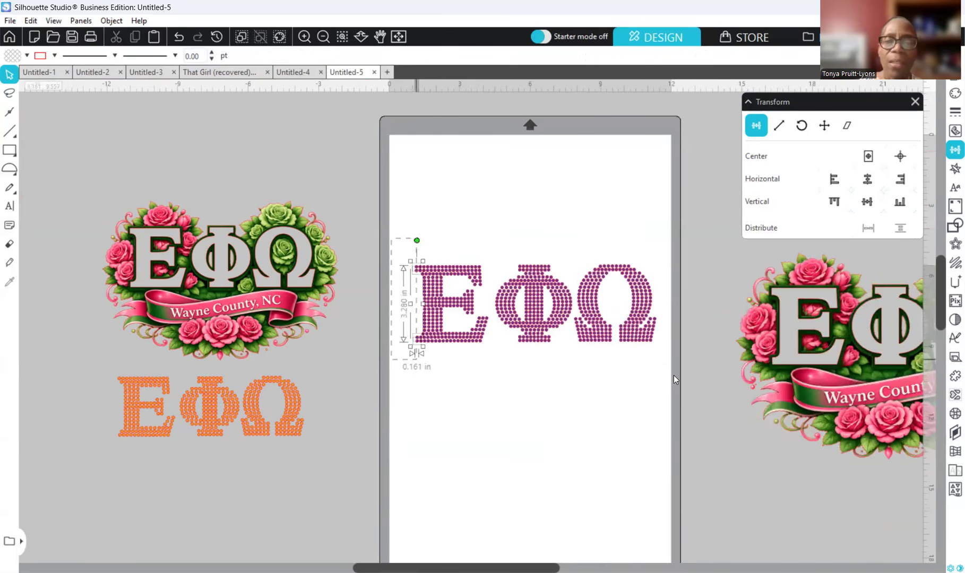
left_click_drag(672, 375, 666, 369)
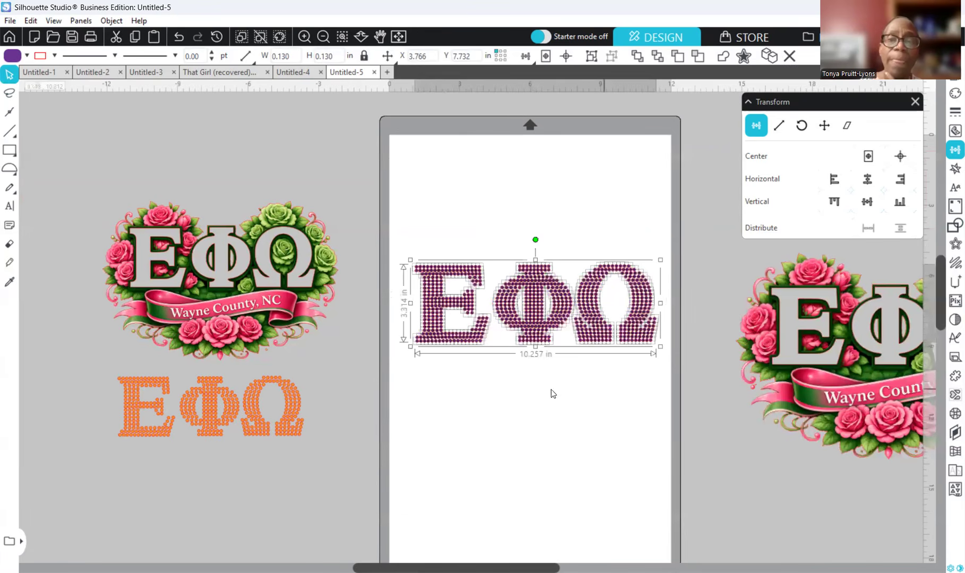
right_click(535, 424)
left_click(620, 241)
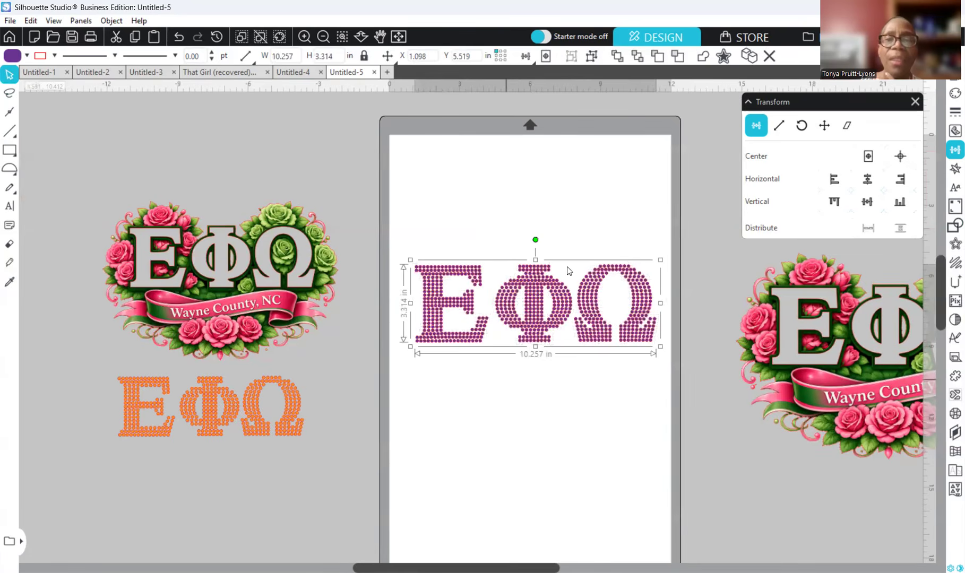
Clear the fill of the grouped rhinestone letters and restore their purple fill
left_click_drag(553, 320, 553, 321)
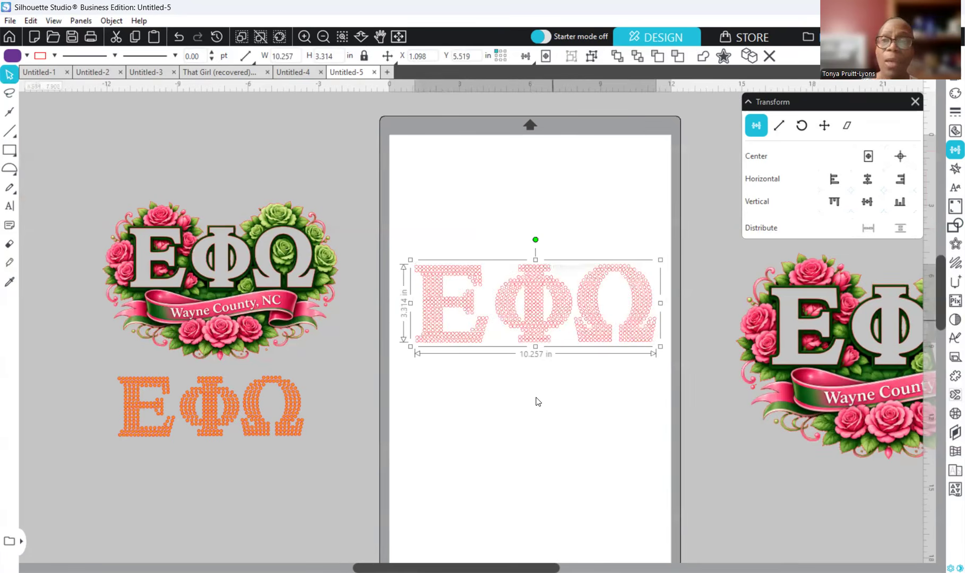
left_click(952, 94)
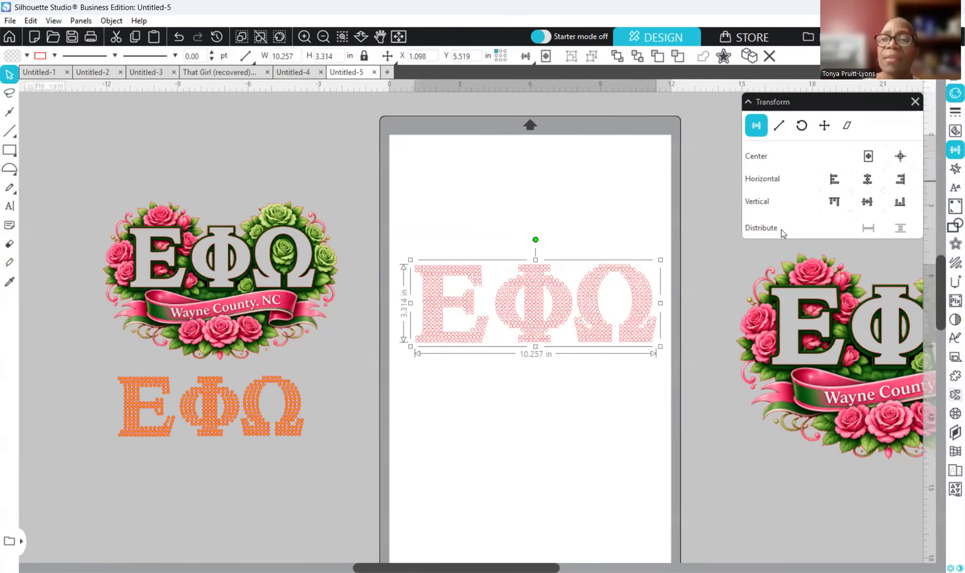
left_click(676, 491)
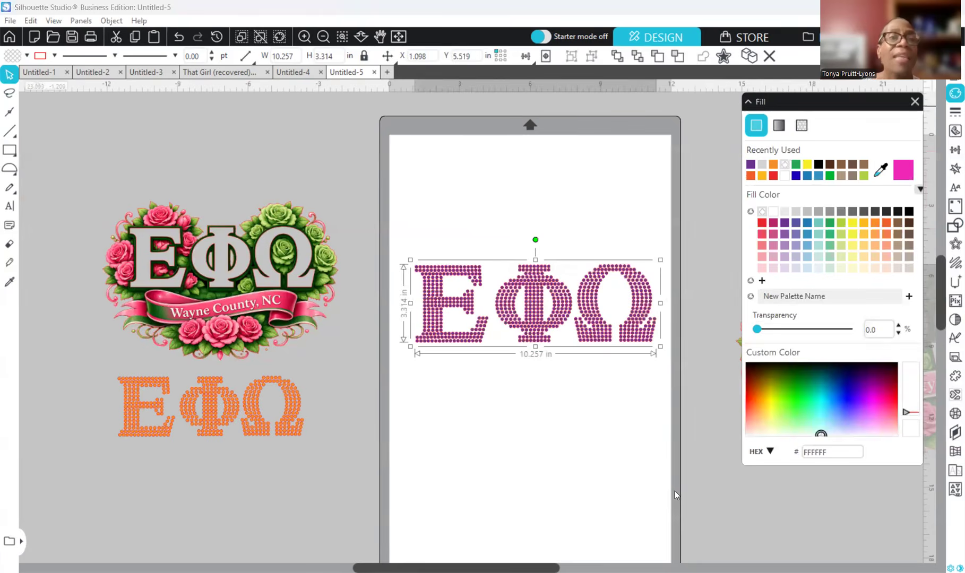
Delete the plain gray letter shapes and move the large floral artwork onto the page below the purple rhinestone letters
left_click(323, 36)
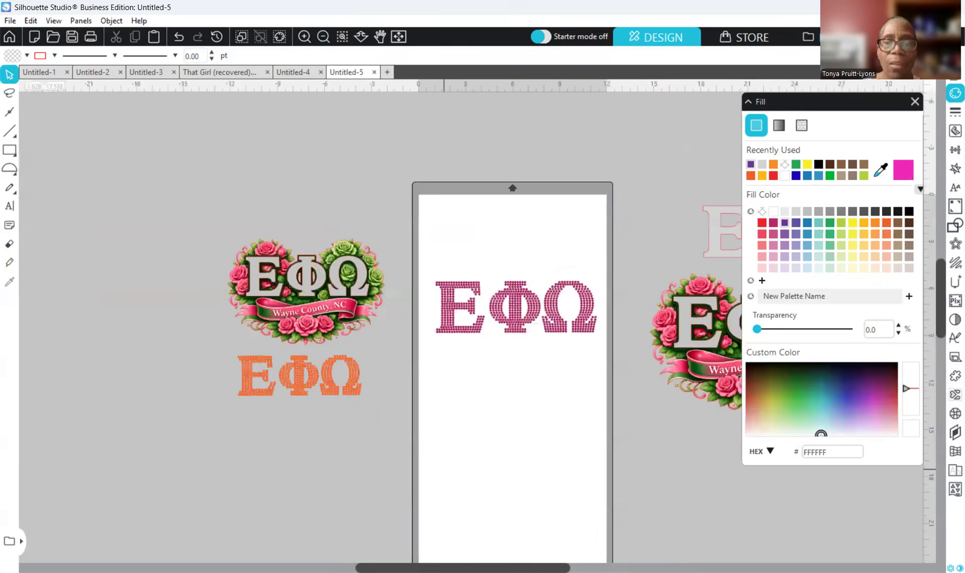
scroll(570, 250, "right", 3)
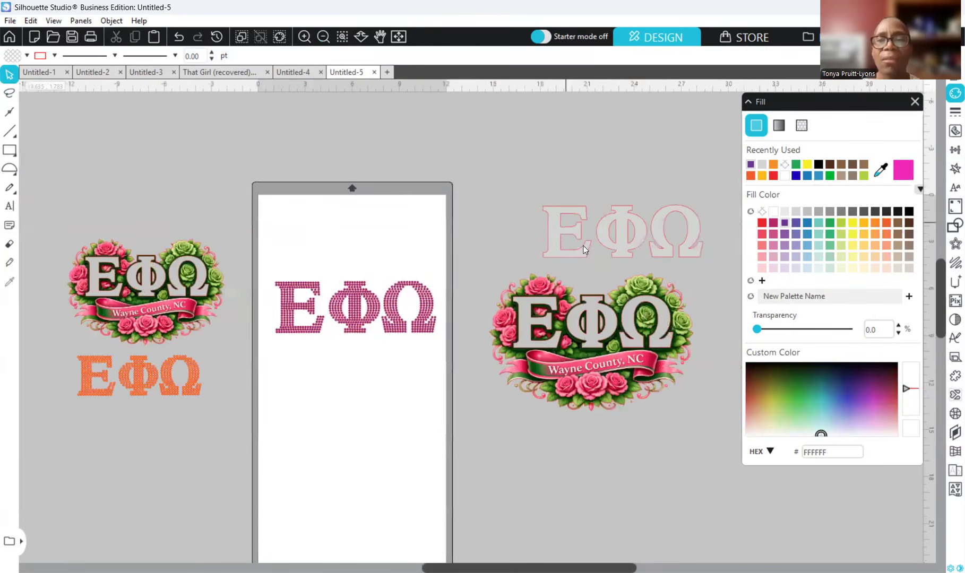
left_click(590, 261)
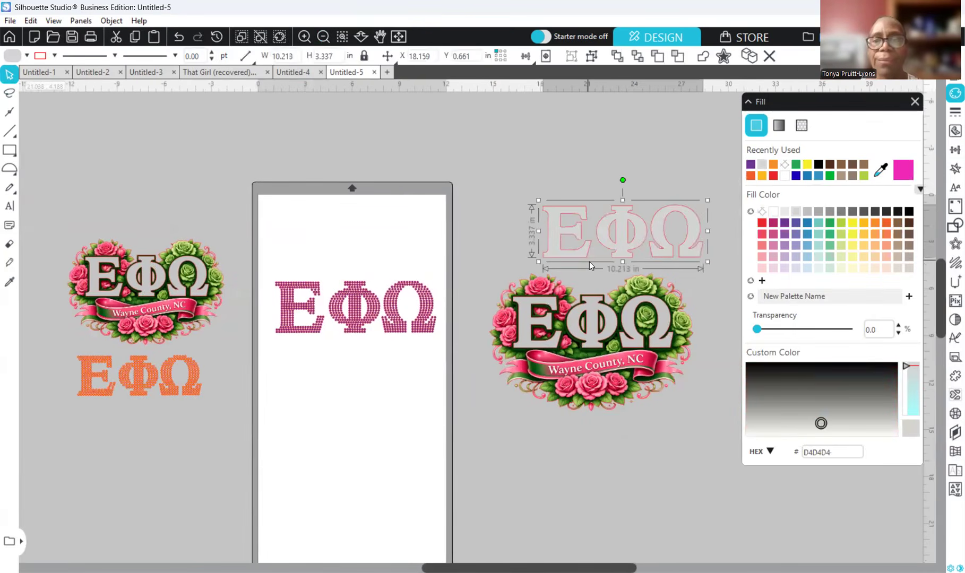
key("Delete")
left_click_drag(586, 342, 349, 471)
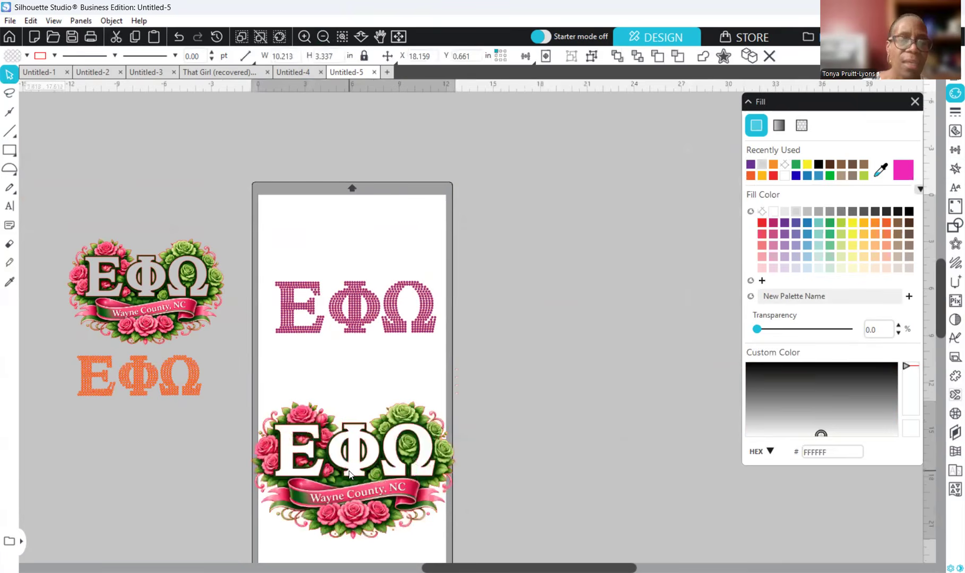
Shift the grouped purple rhinestone letters and the large floral artwork down the page, with the letters just above the artwork
left_click(274, 268)
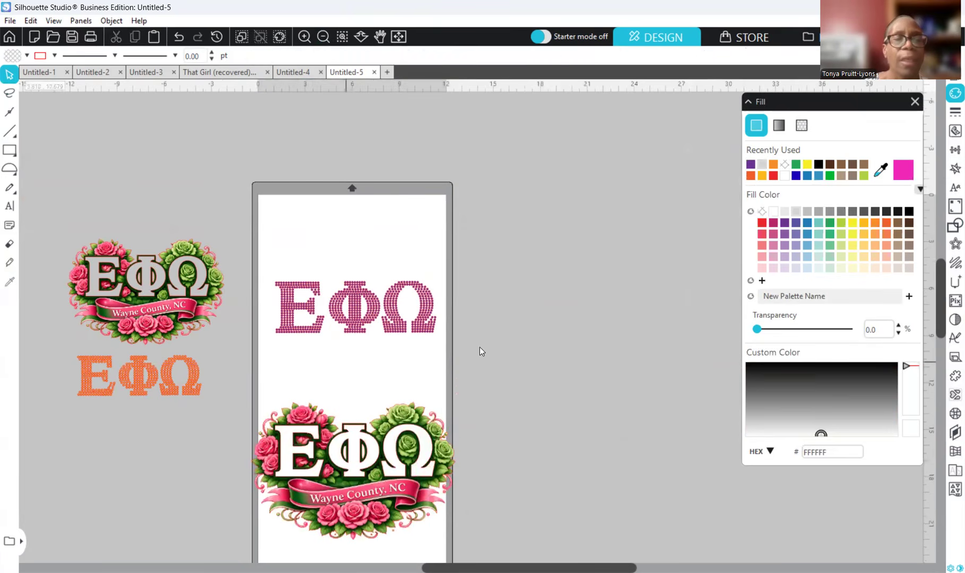
left_click(446, 347)
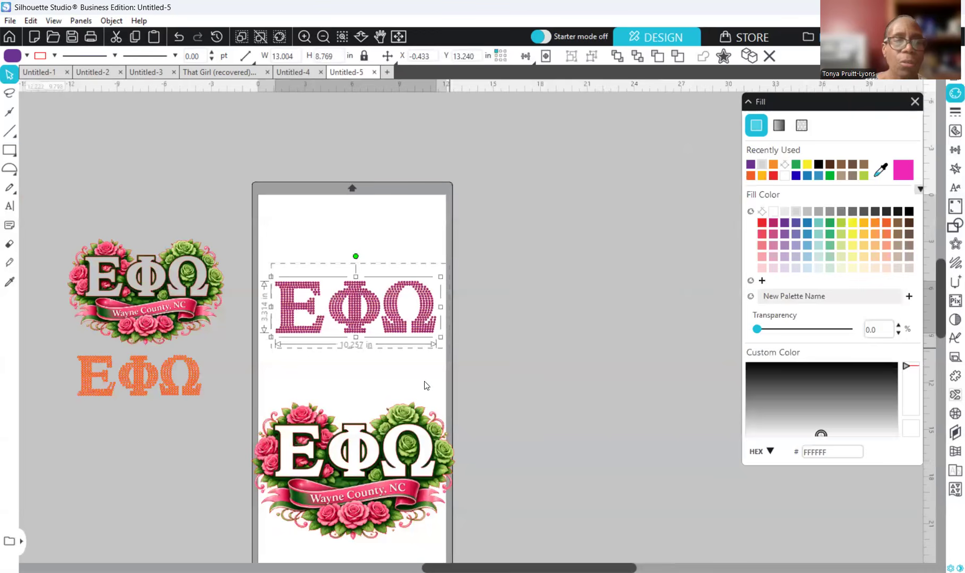
key("Down")
key("Down")
key("Down")
key("Down")
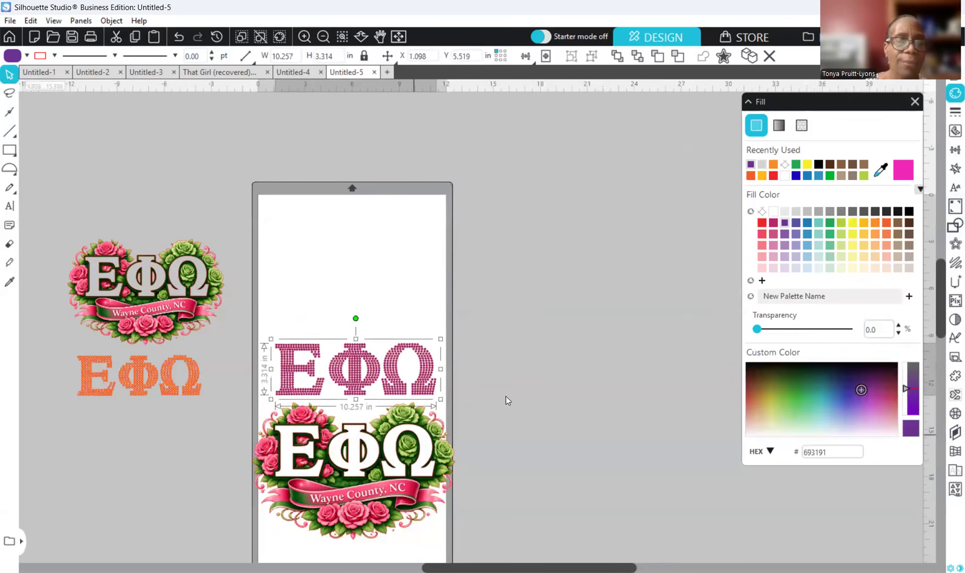
left_click(506, 398)
scroll(419, 373, "down", 1)
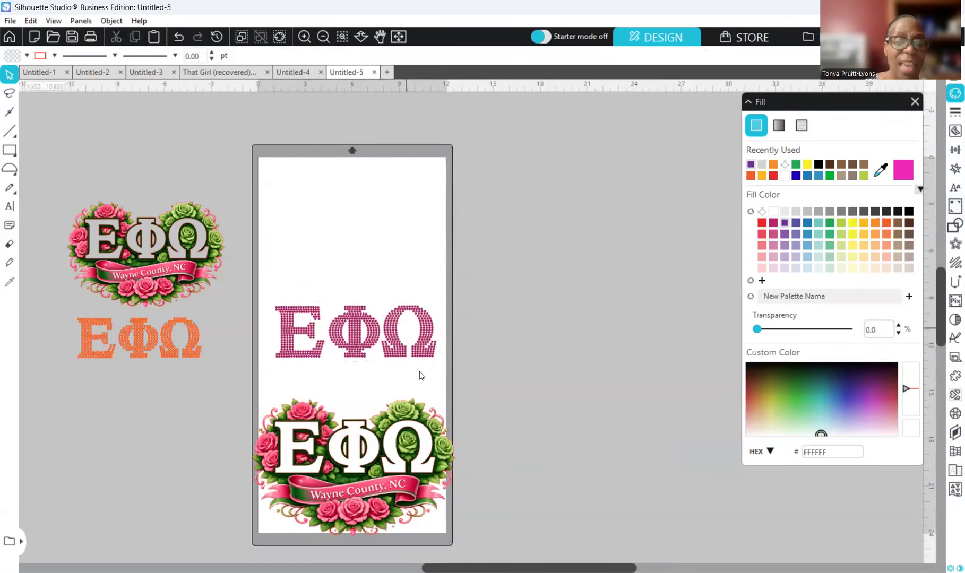
key("ctrl+z")
Move the smaller floral artwork onto the page above the purple letters and place the orange rhinestone letters above it
left_click_drag(171, 248, 369, 278)
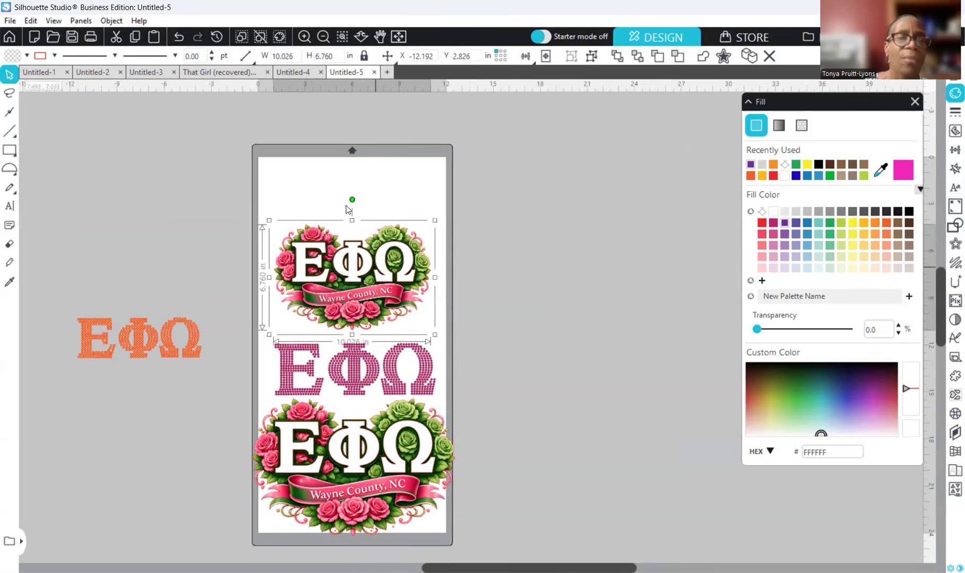
left_click_drag(165, 345, 379, 198)
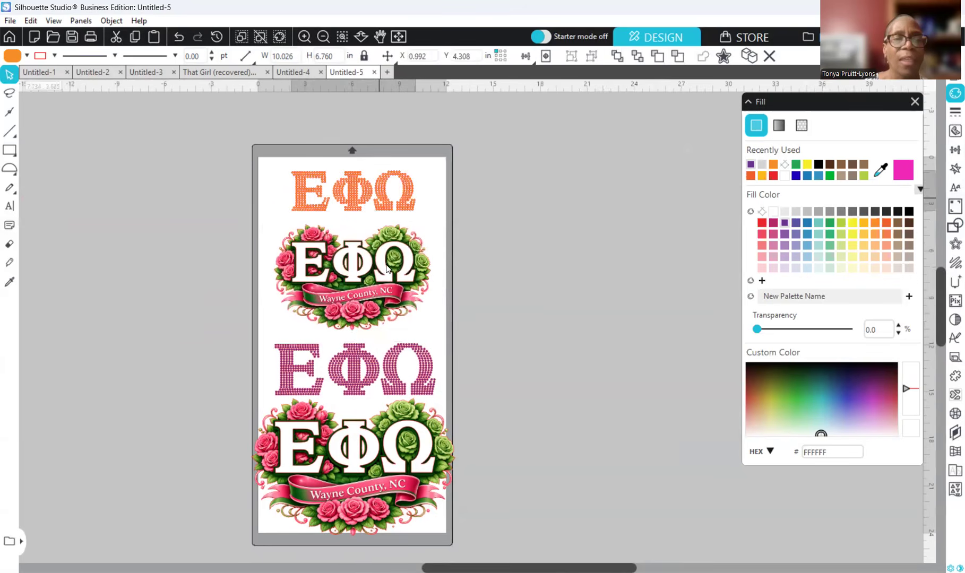
left_click_drag(385, 278, 385, 271)
Move the purple rhinestone letters and the large floral artwork slightly up the page
left_click(387, 359)
left_click_drag(376, 433, 377, 414)
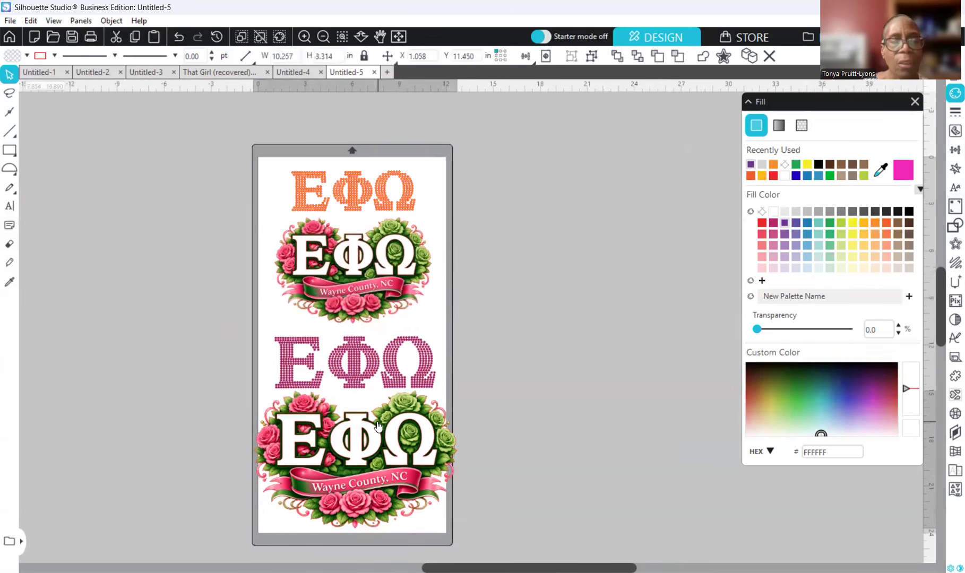
left_click(465, 367)
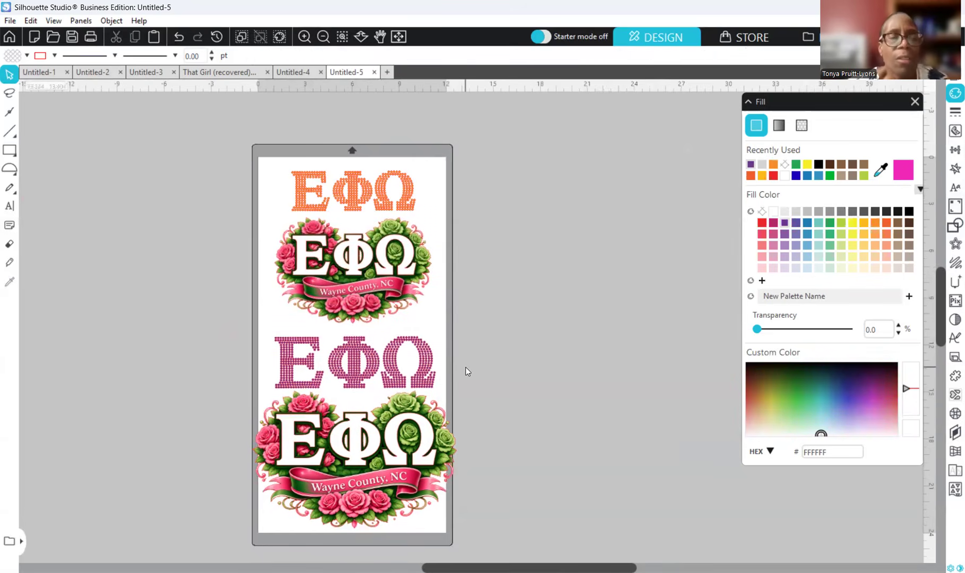